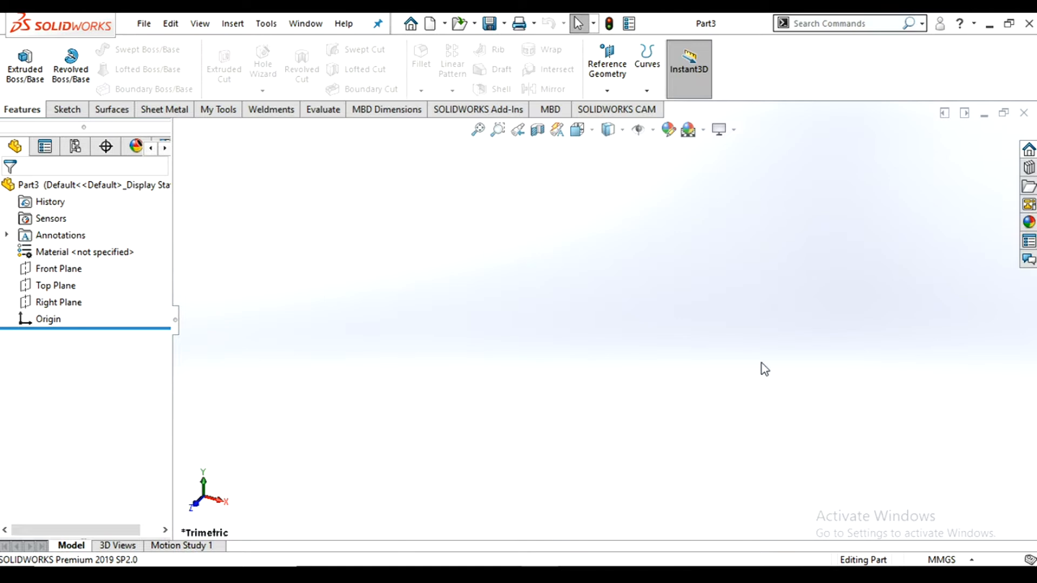
- On the Top Plane, sketch a vertical line about 273 mm long from the origin and a longer horizontal line from its upper end
click(63, 287)
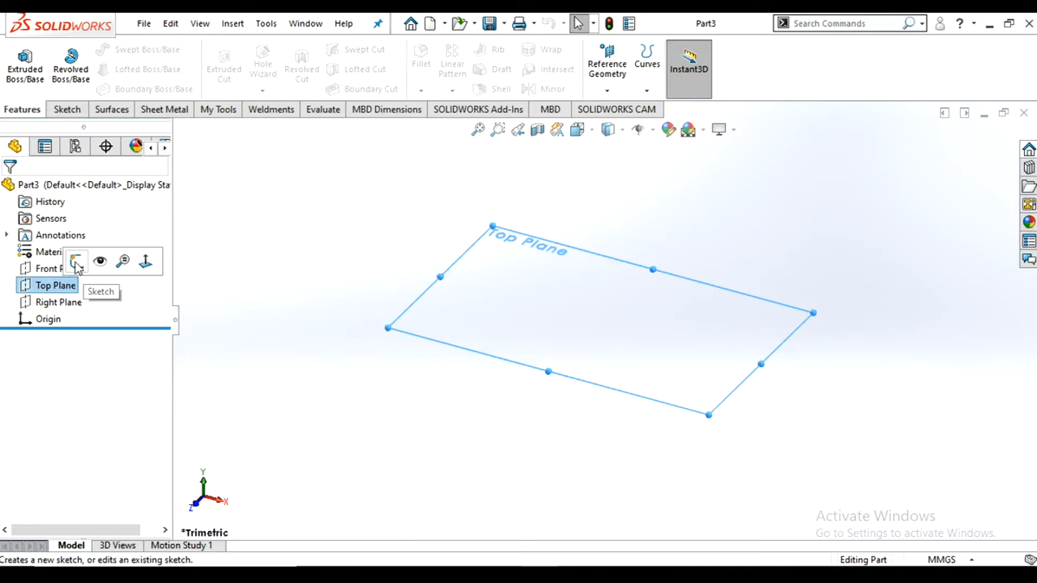
click(77, 265)
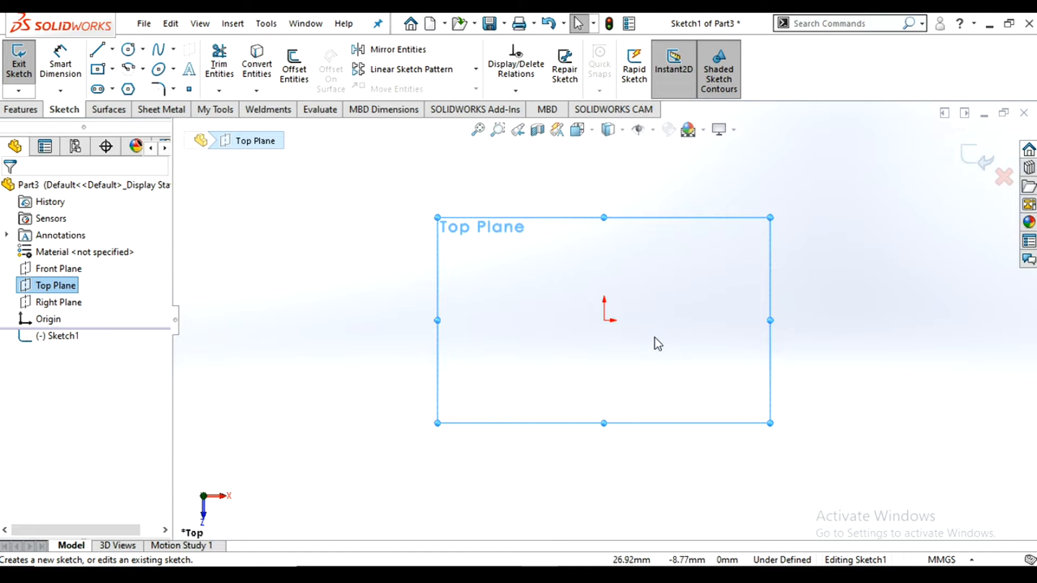
click(605, 321)
click(590, 396)
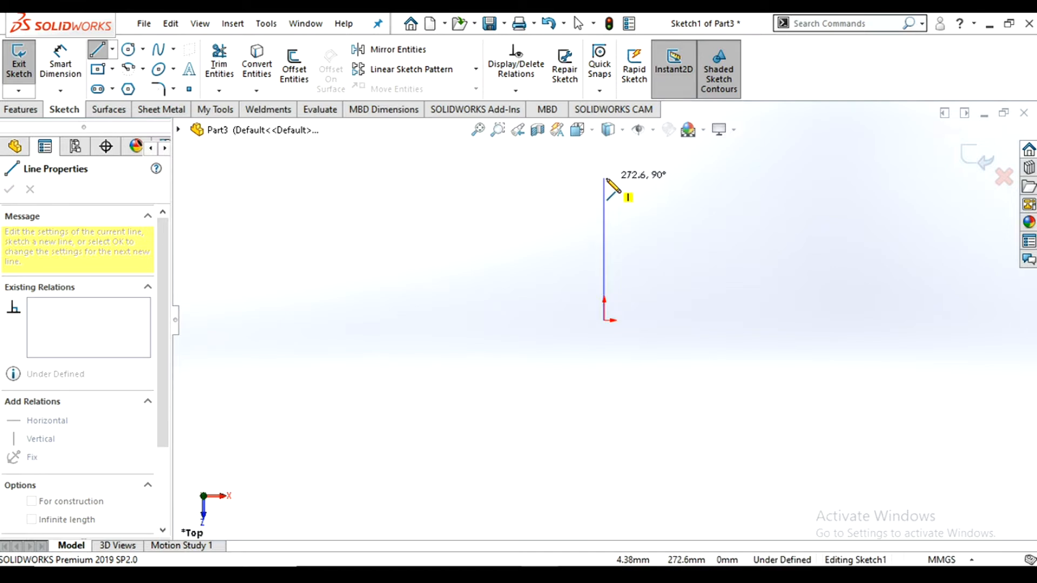
click(604, 179)
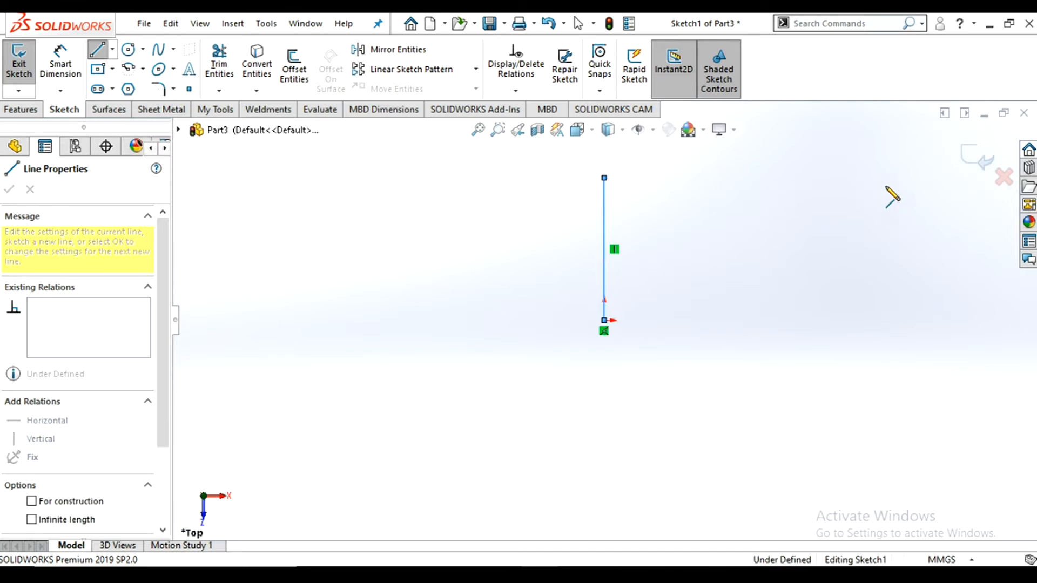
click(940, 178)
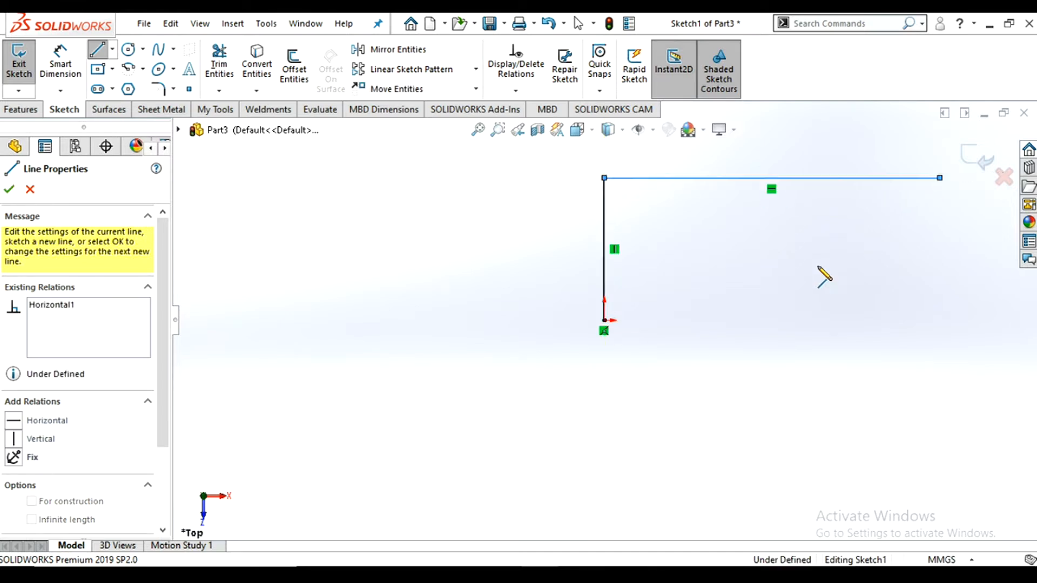
right_click(847, 248)
click(847, 248)
key(ctrl+z)
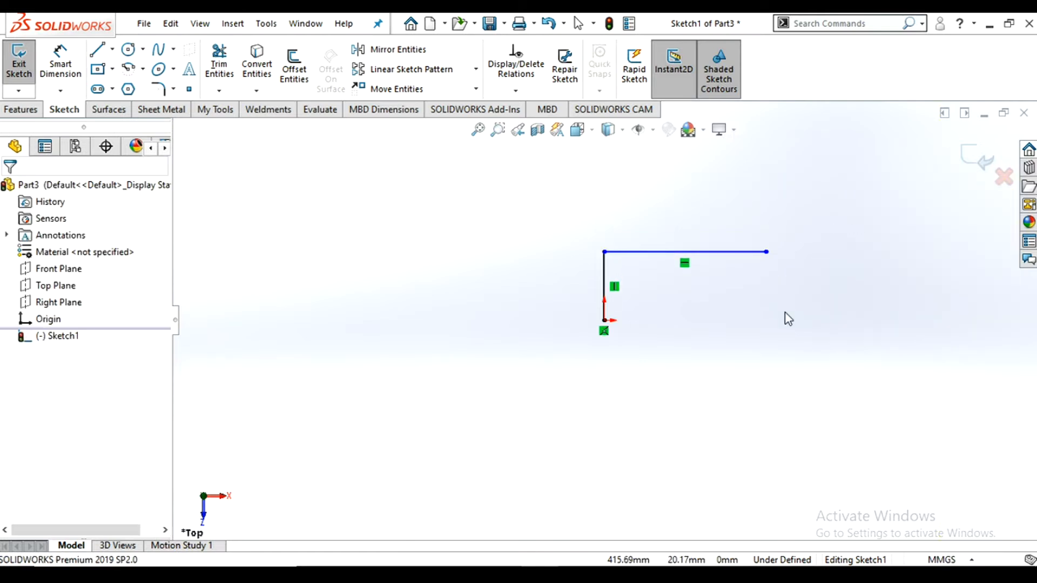
- Round the corner between the vertical and horizontal lines with an 80 mm sketch fillet
scroll(682, 262, down, 5)
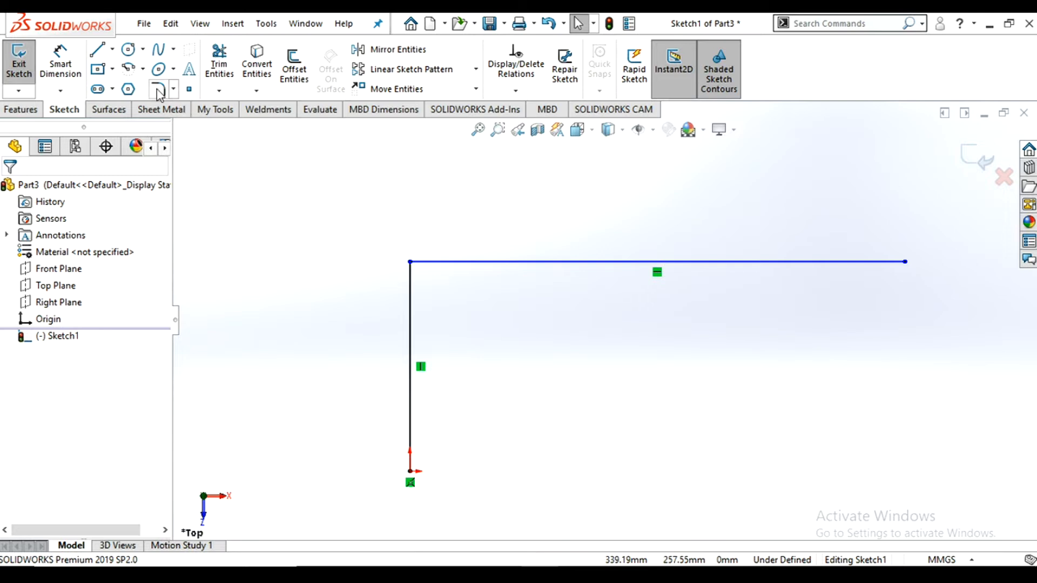
click(411, 263)
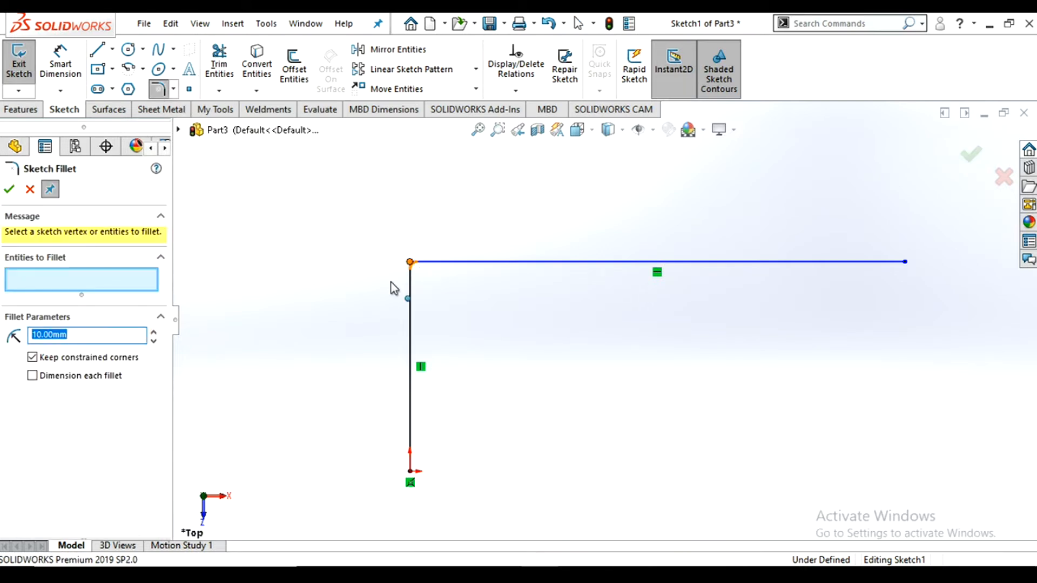
click(153, 333)
click(153, 333)
click(153, 333)
click(153, 333)
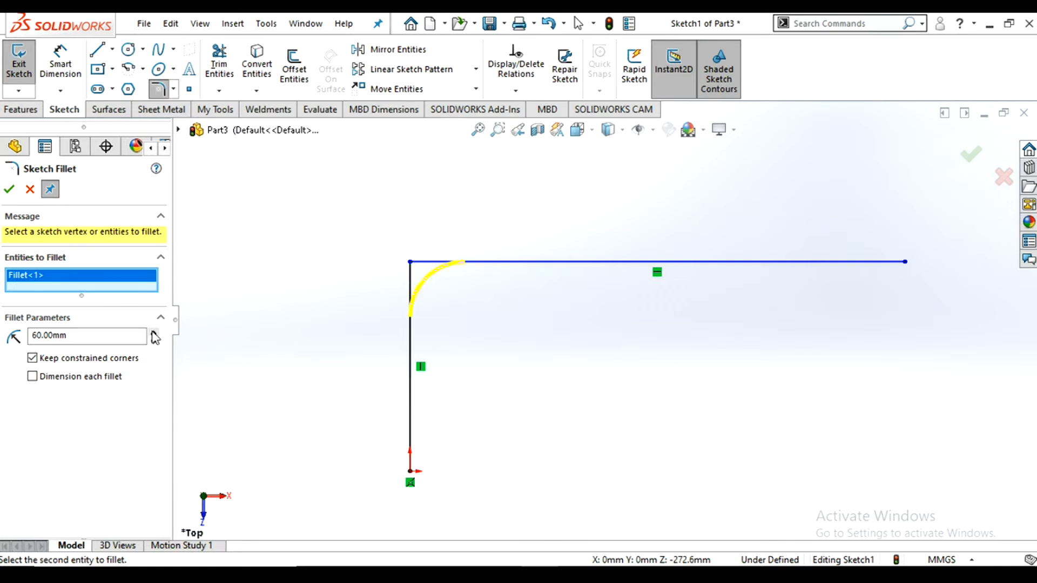
click(153, 334)
click(8, 188)
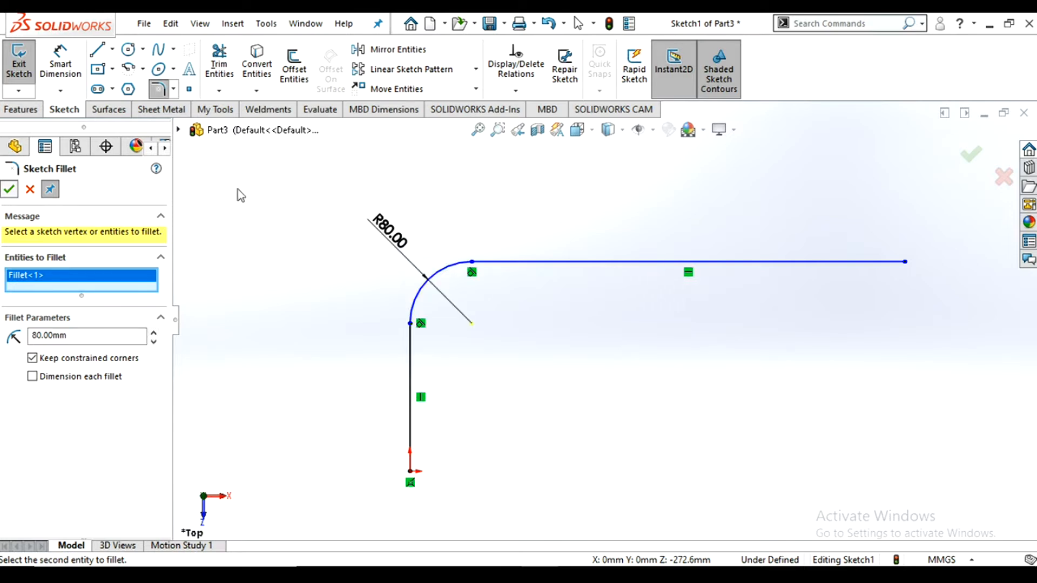
scroll(685, 372, down, 3)
scroll(762, 377, up, 2)
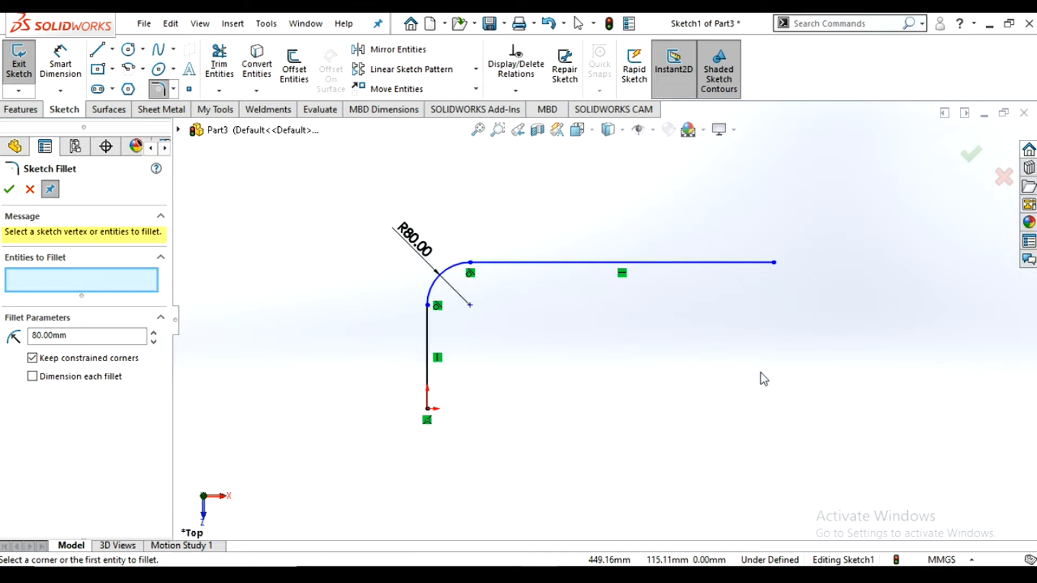
click(971, 155)
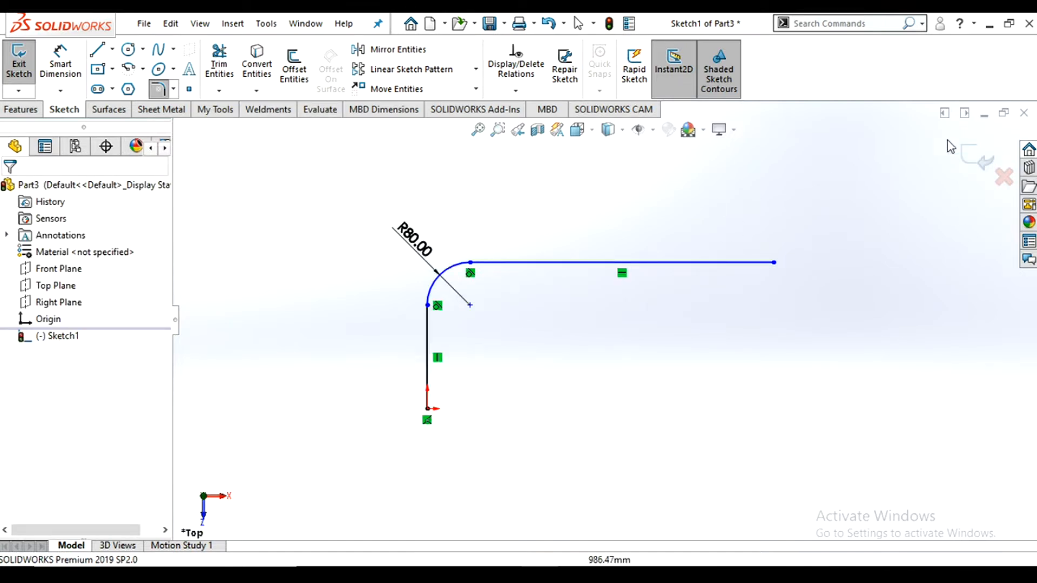
- Exit the filleted path sketch, keeping its changes
click(985, 162)
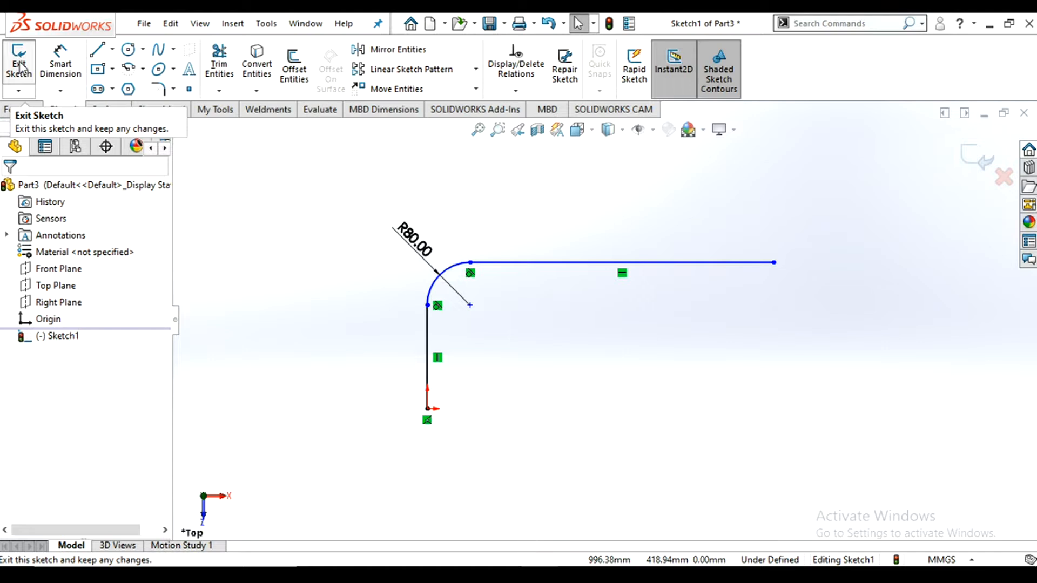
click(979, 160)
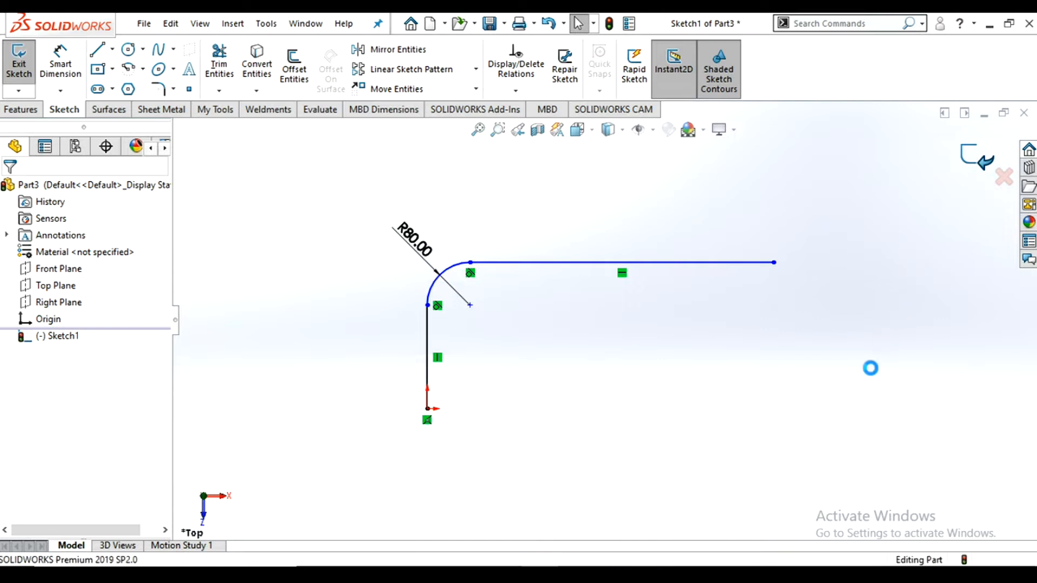
click(701, 390)
- Create a reference plane perpendicular to the long straight line and coincident with its free endpoint
scroll(634, 353, up, 2)
scroll(593, 336, down, 3)
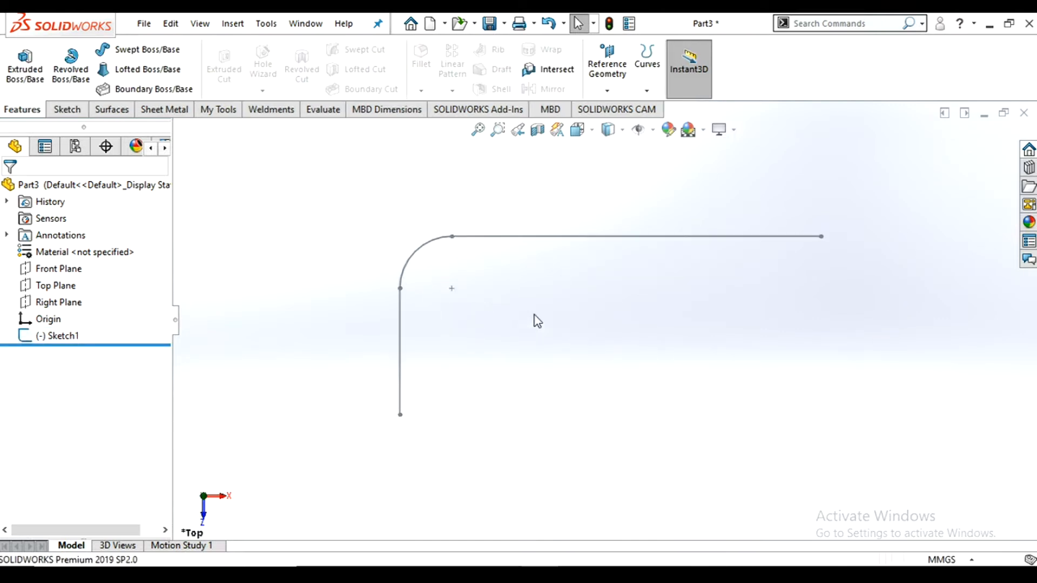
mouse_move(718, 306)
middle_down()
mouse_move(699, 241)
mouse_move(652, 314)
mouse_move(697, 202)
mouse_move(723, 238)
middle_up()
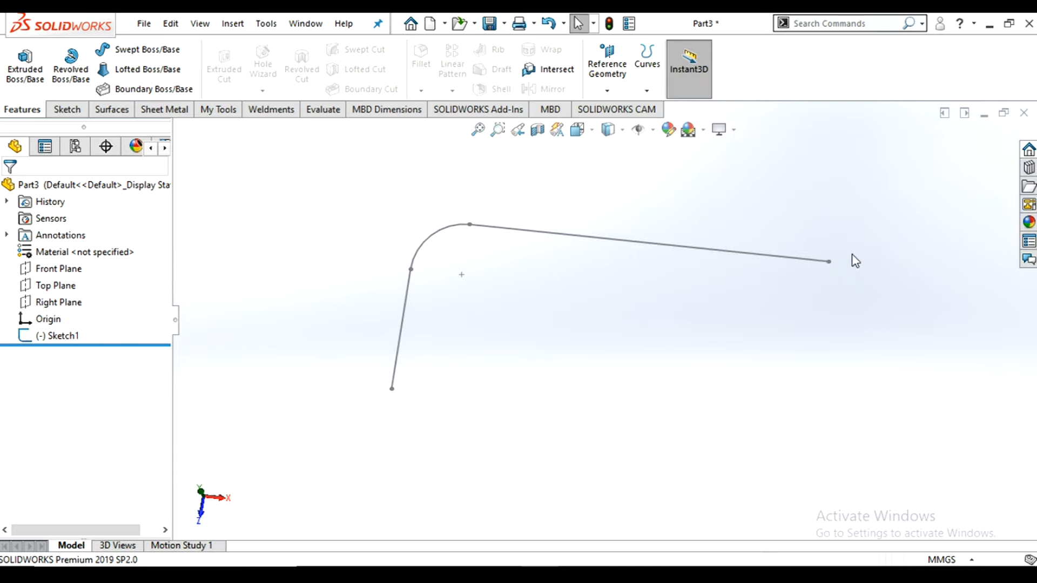
click(608, 92)
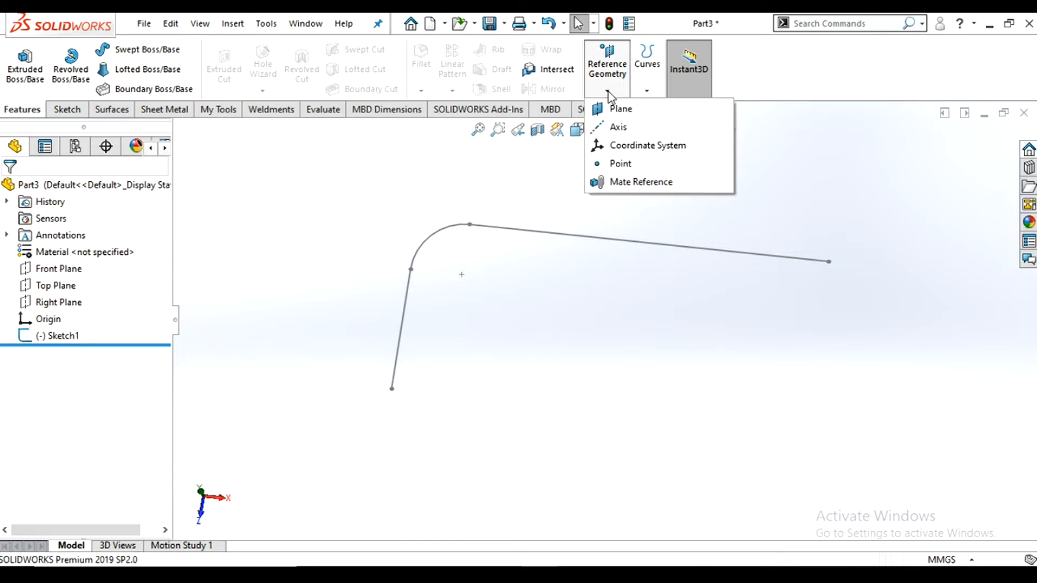
click(630, 110)
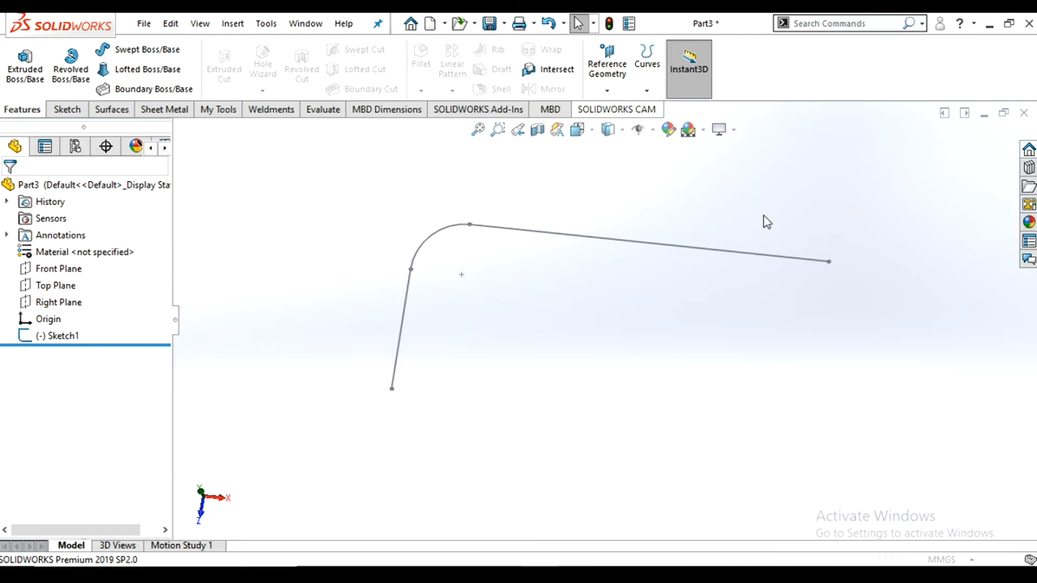
click(735, 257)
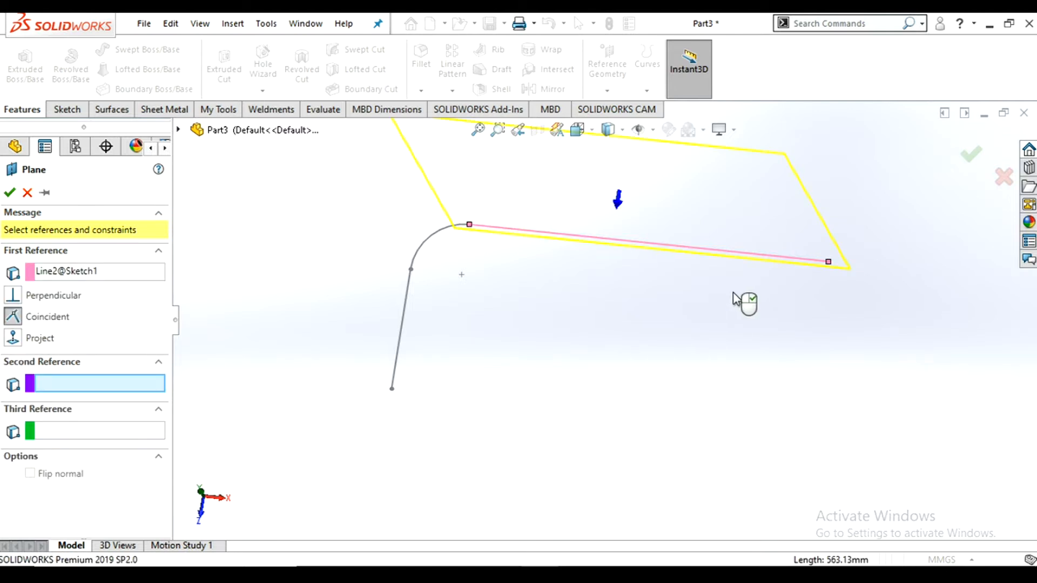
click(829, 262)
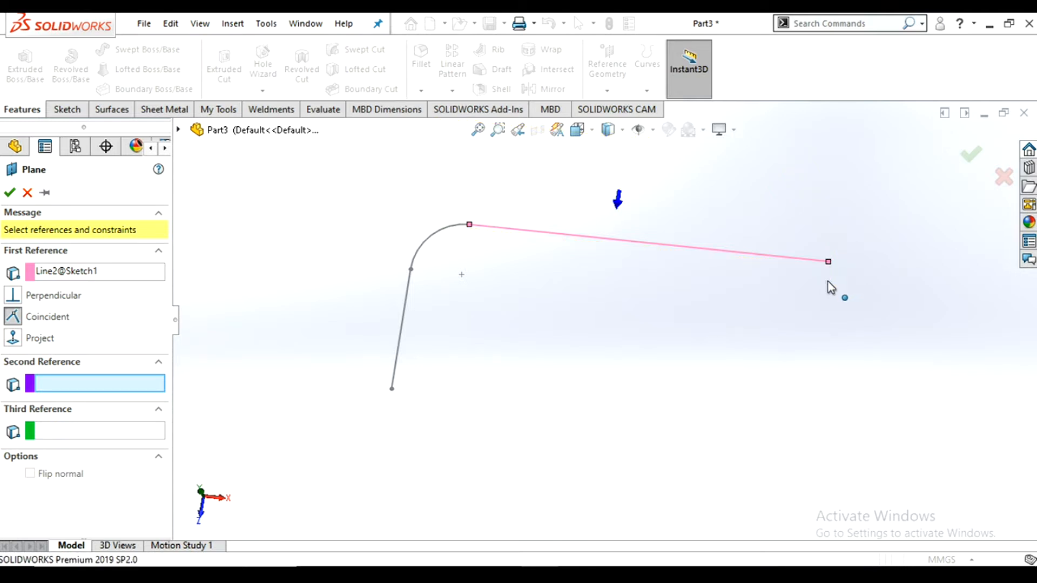
mouse_move(892, 320)
middle_down()
mouse_move(857, 317)
mouse_move(873, 331)
middle_up()
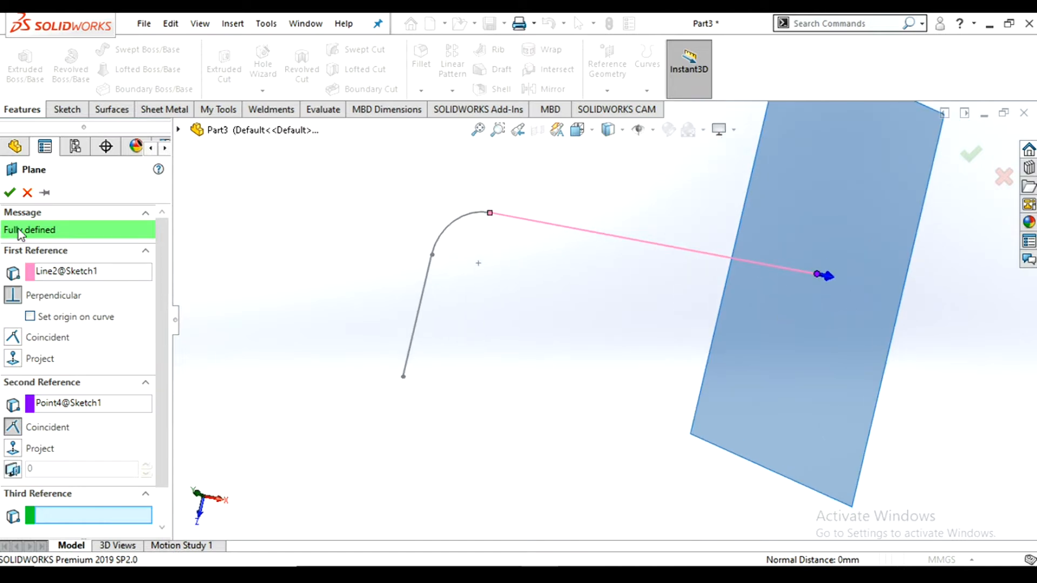
click(9, 193)
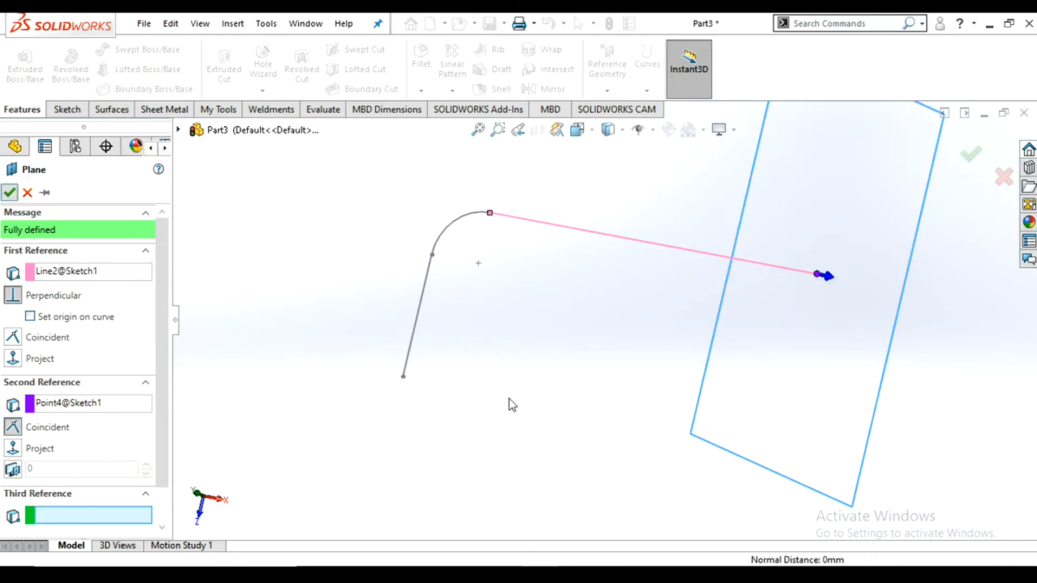
- Start a sketch on the new reference plane and orient the view normal to it
scroll(703, 347, up, 3)
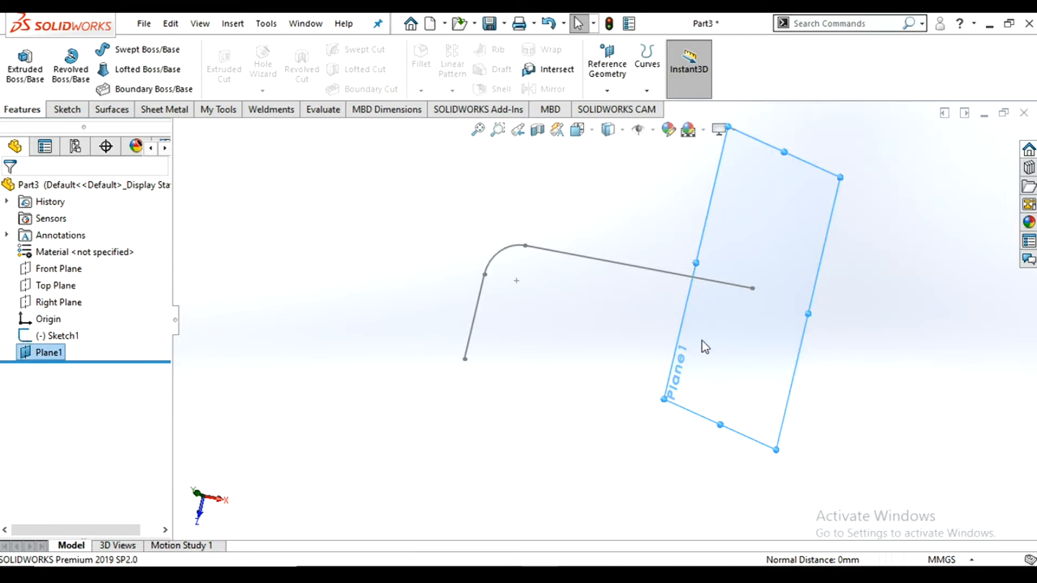
click(754, 239)
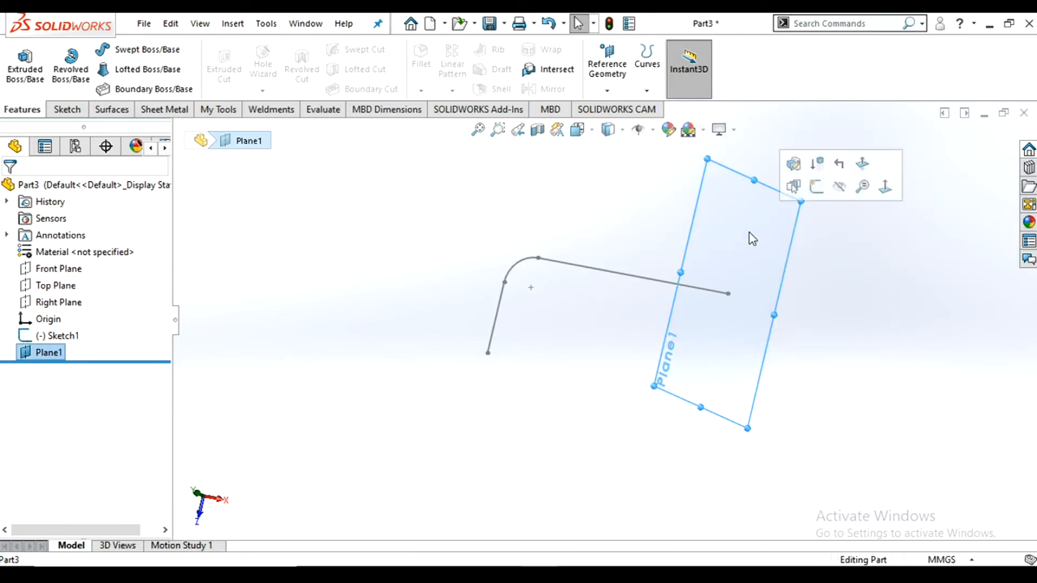
click(819, 189)
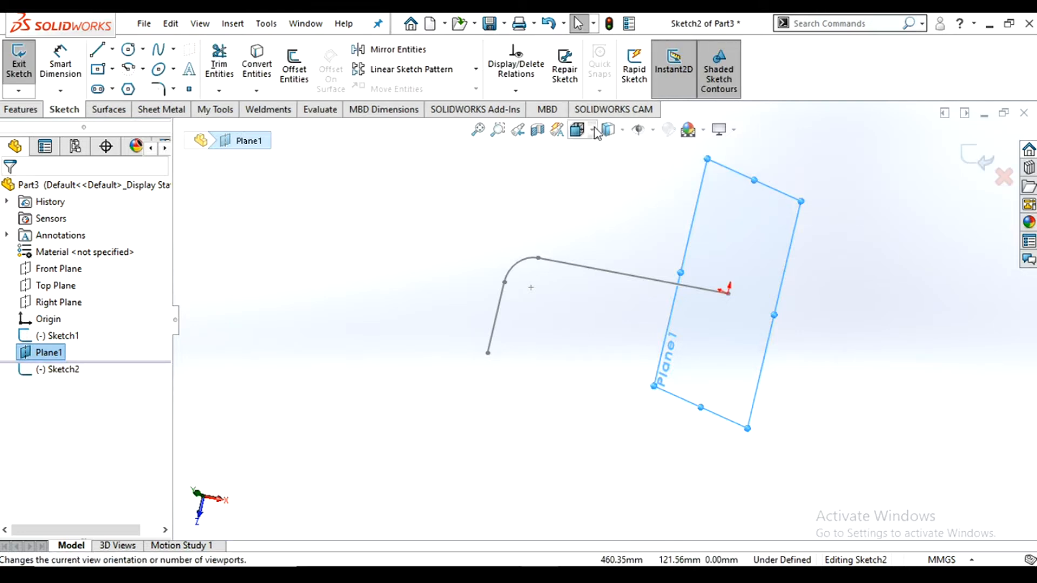
click(595, 131)
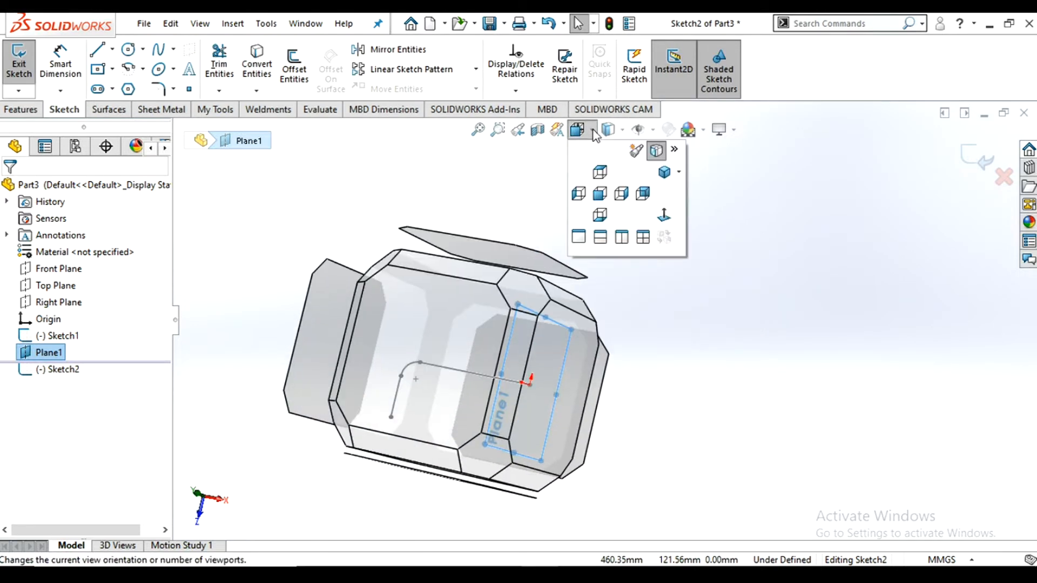
click(665, 216)
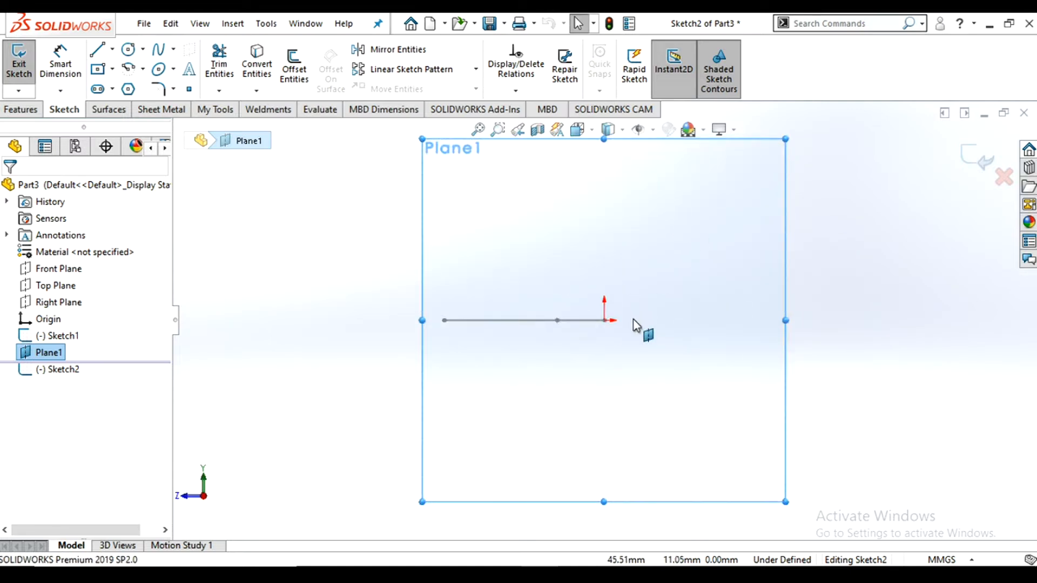
- Sketch a circle of about 44 mm radius centred at the free end of the path
click(128, 49)
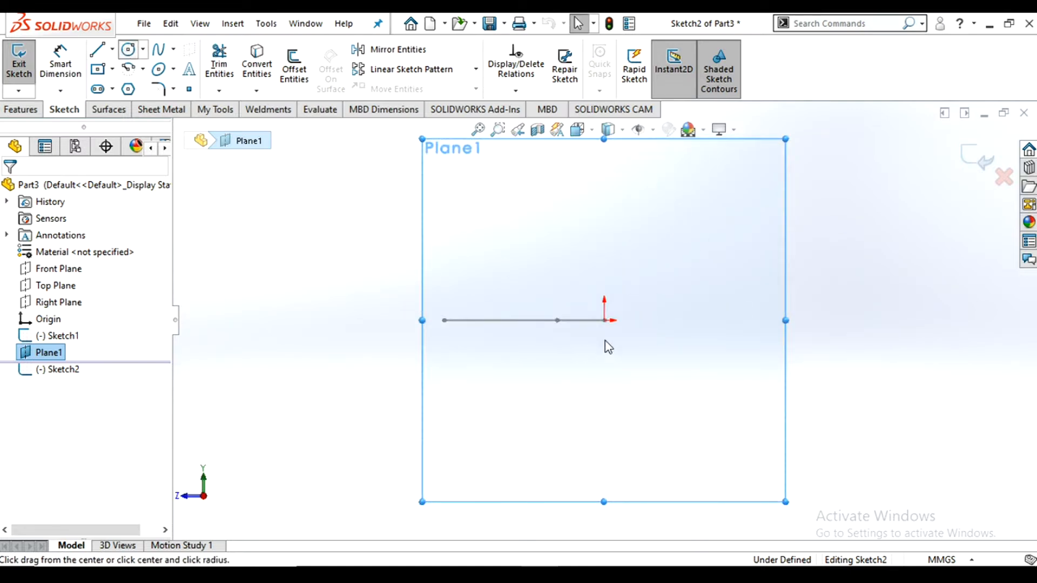
click(606, 321)
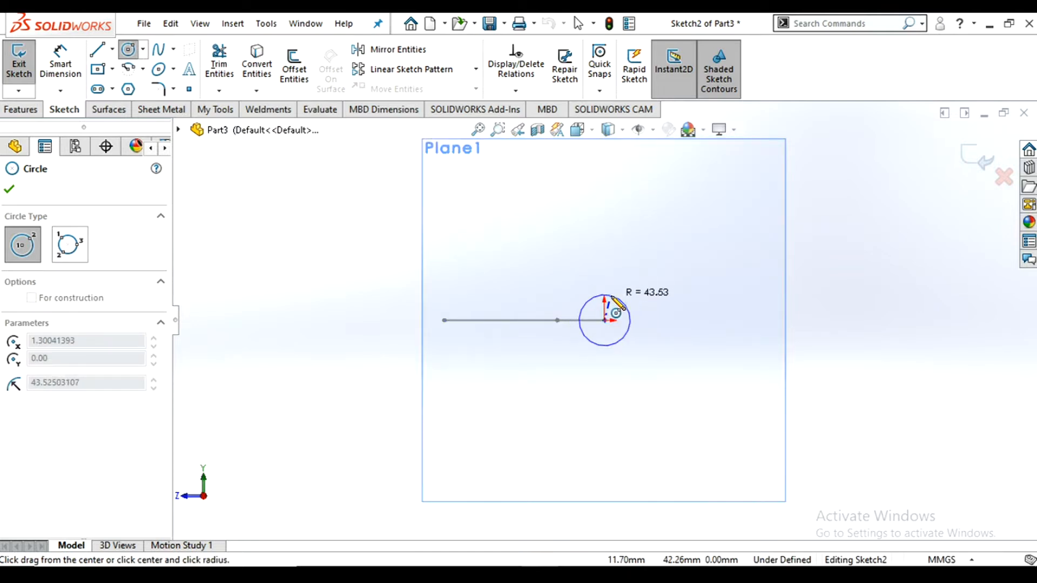
click(612, 297)
click(9, 189)
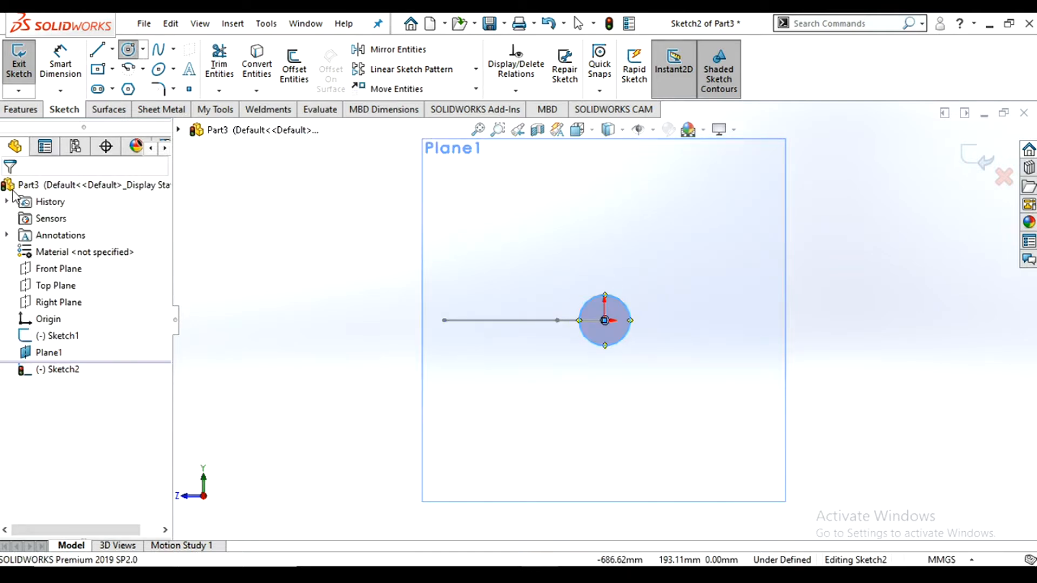
key(Escape)
scroll(711, 289, up, 2)
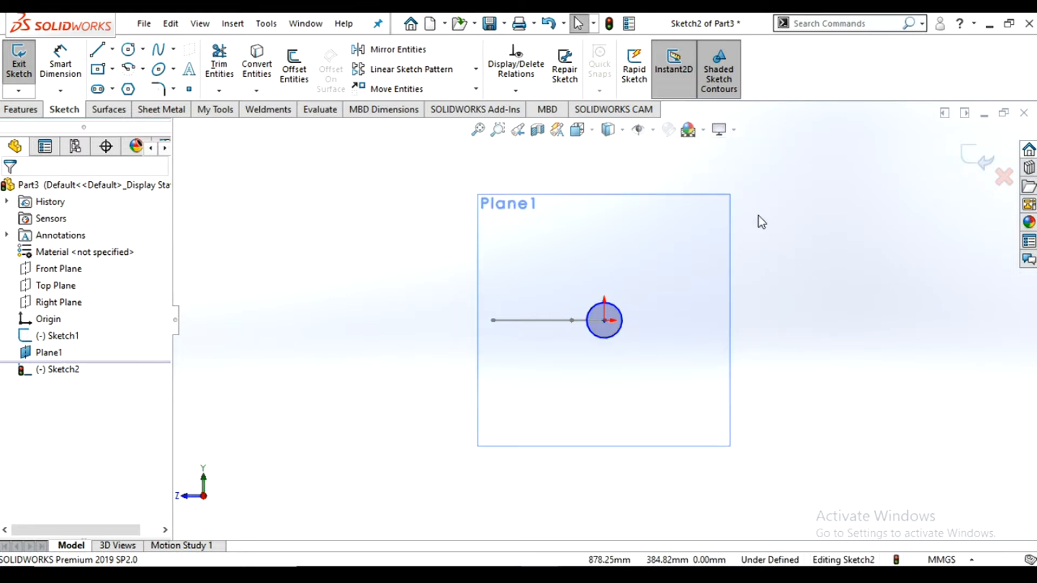
- Exit the circle sketch, keeping its changes
mouse_move(675, 281)
middle_down()
mouse_move(724, 394)
mouse_move(739, 398)
middle_up()
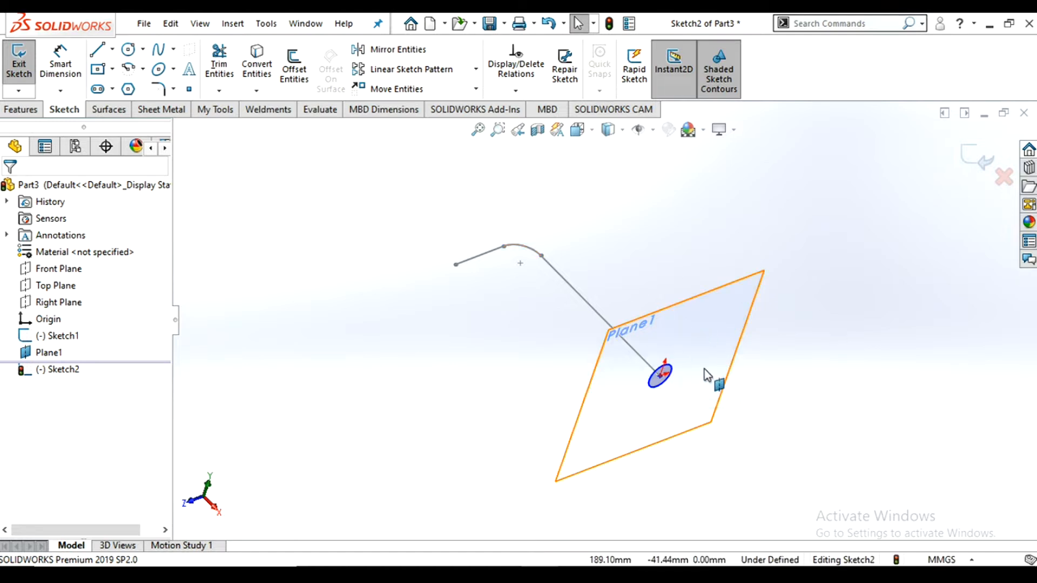
click(982, 165)
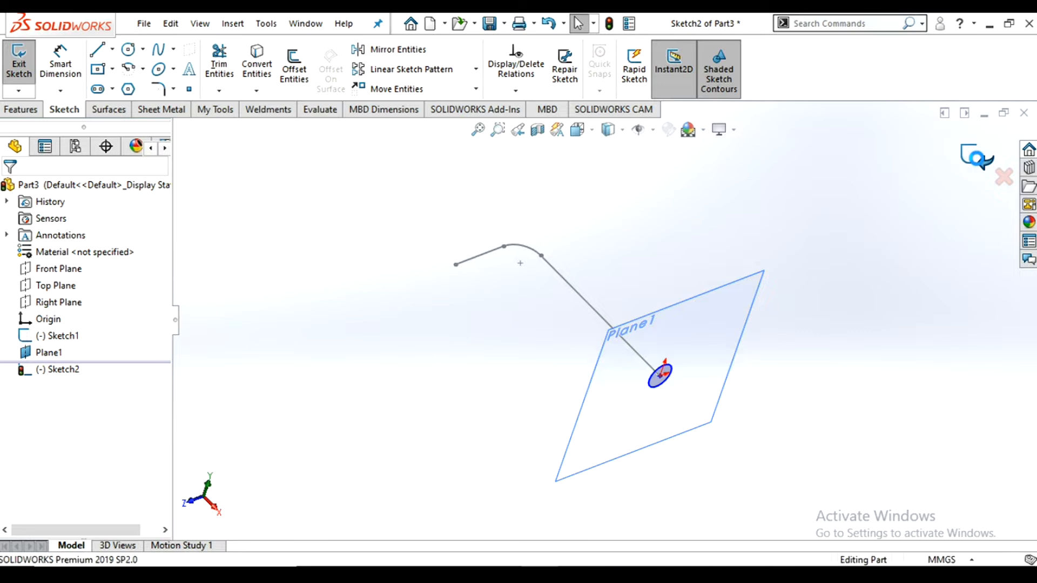
click(907, 307)
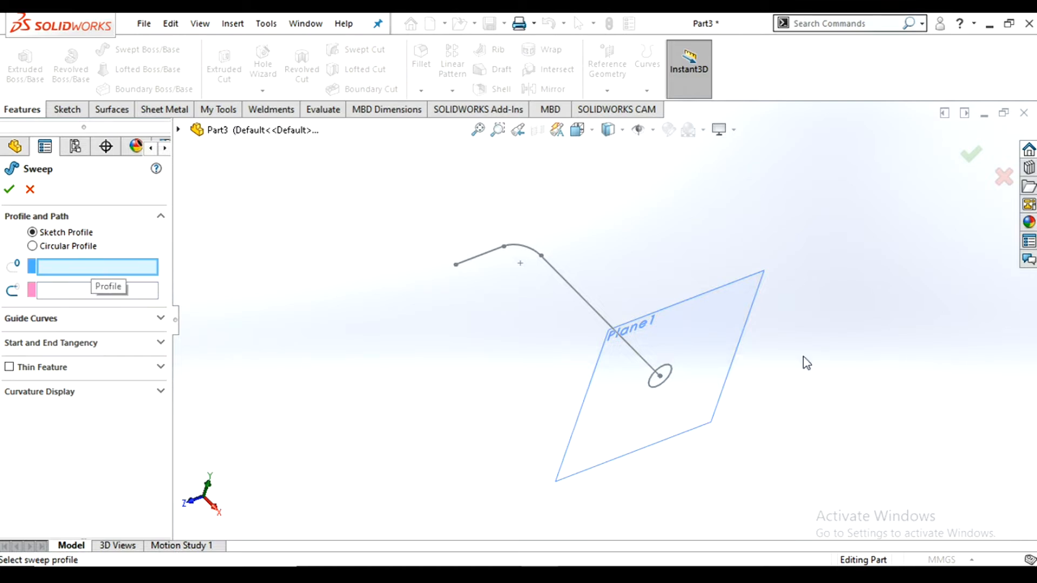
- Sweep the circle sketch along the filleted L-shaped path to create the solid bent bar
click(670, 377)
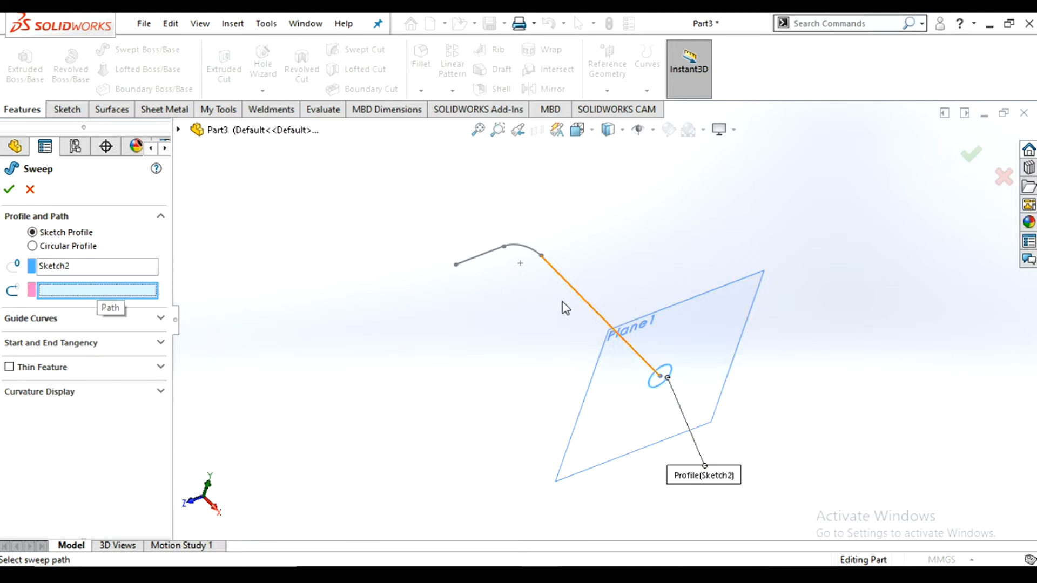
click(560, 339)
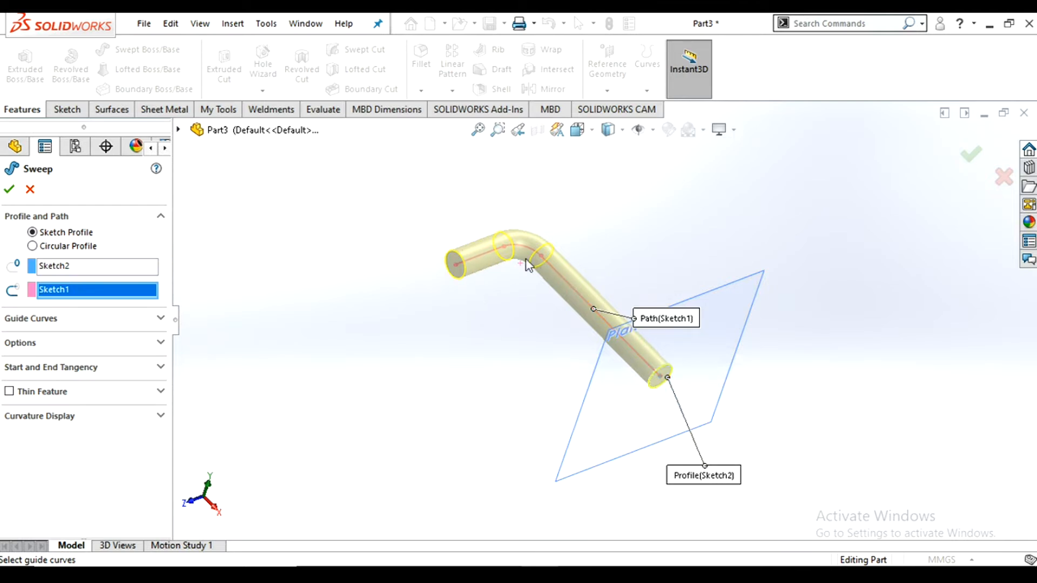
click(11, 190)
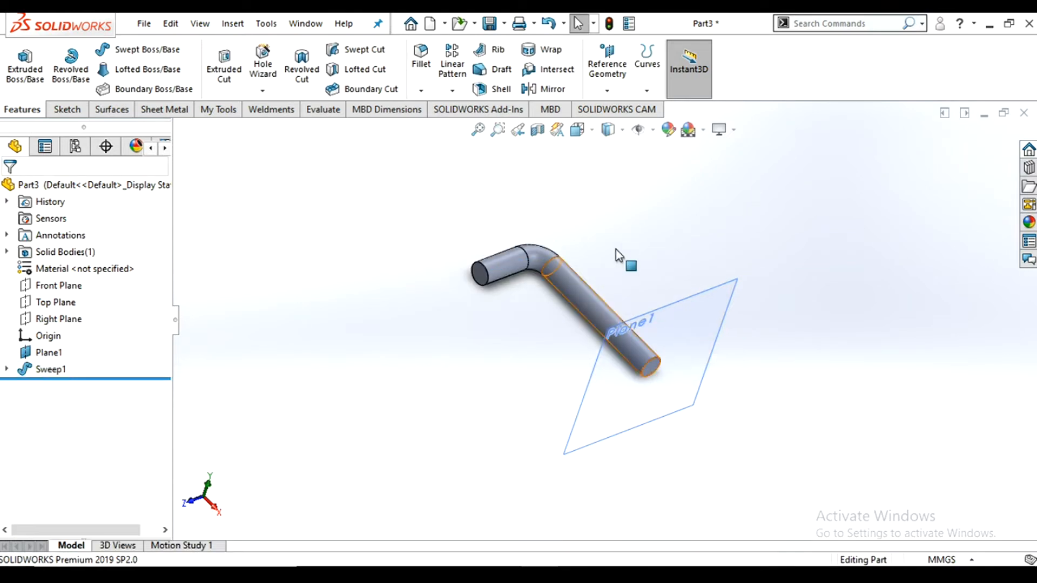
middle_drag(610, 266, 695, 311)
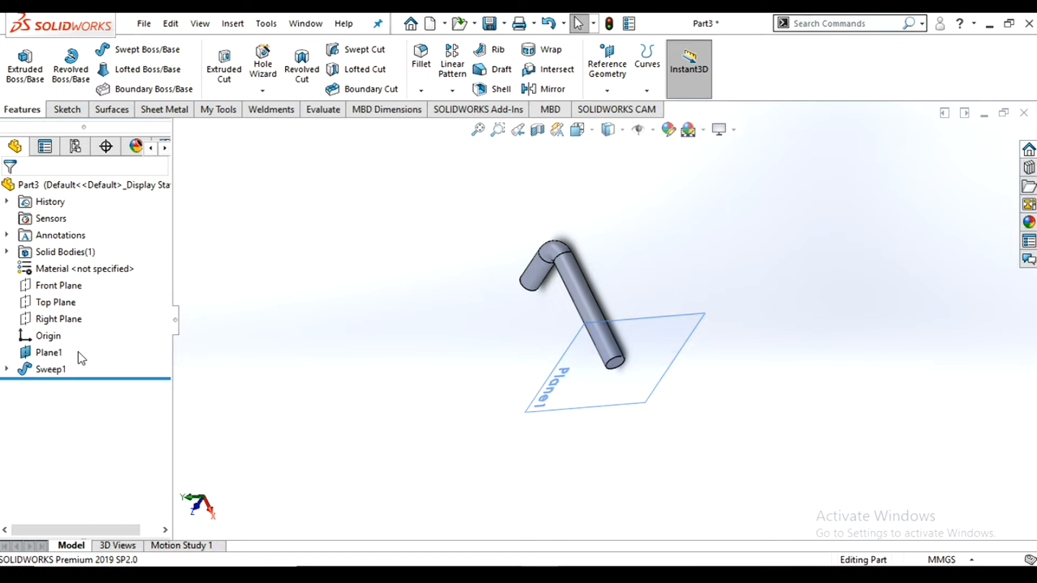
- Delete the swept bar together with the reference plane at the path's end
click(49, 352)
ctrl+click(52, 367)
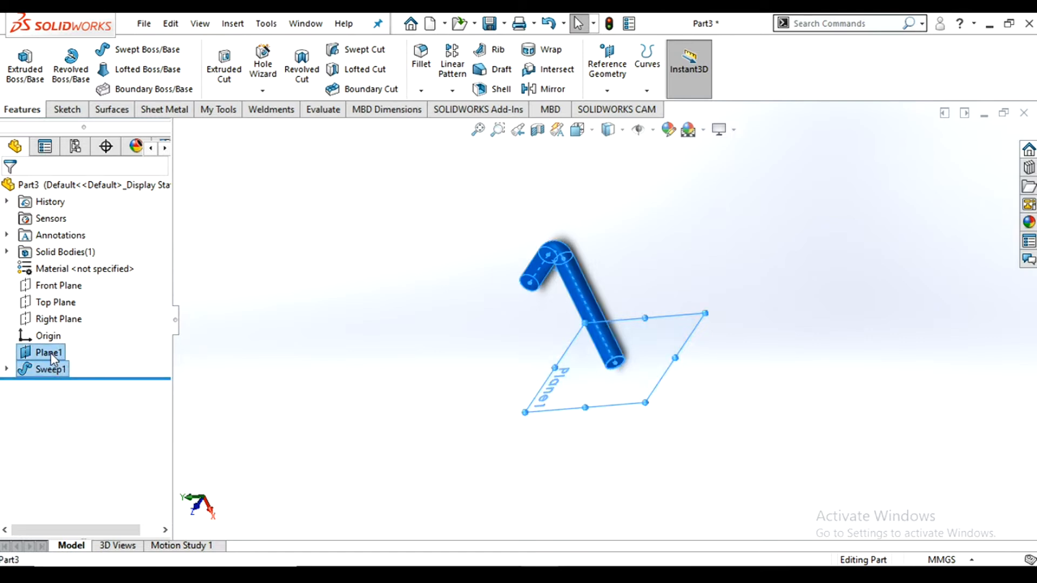
right_click(50, 353)
click(110, 357)
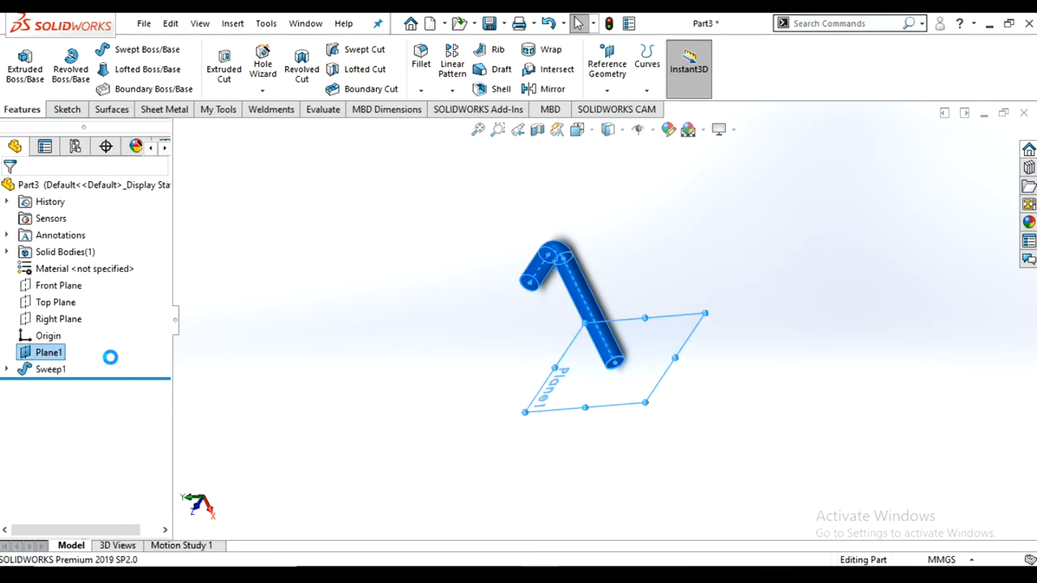
click(610, 219)
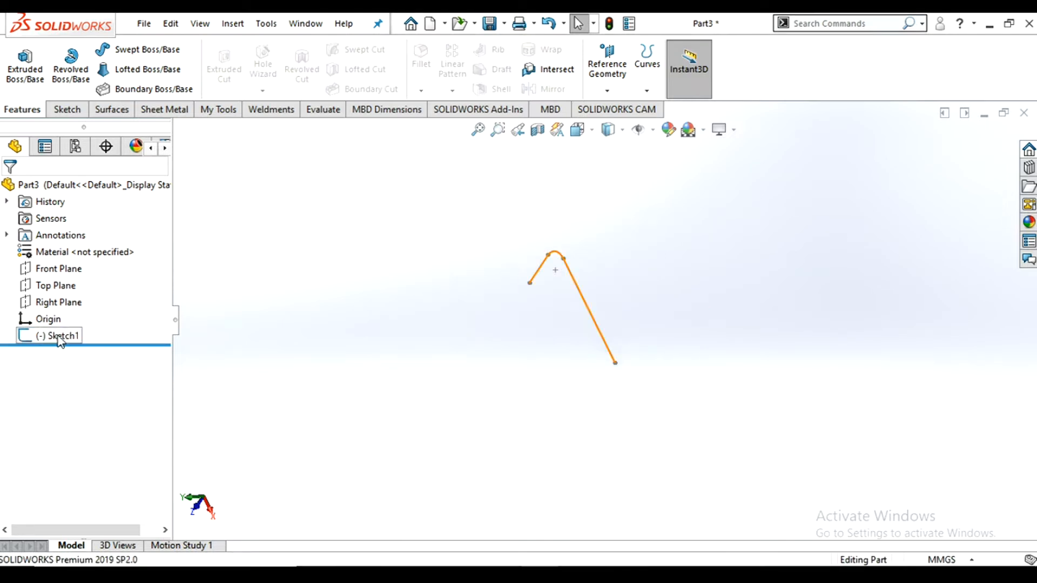
- Delete the remaining L-shaped path sketch from the part
click(60, 340)
right_click(61, 340)
click(92, 394)
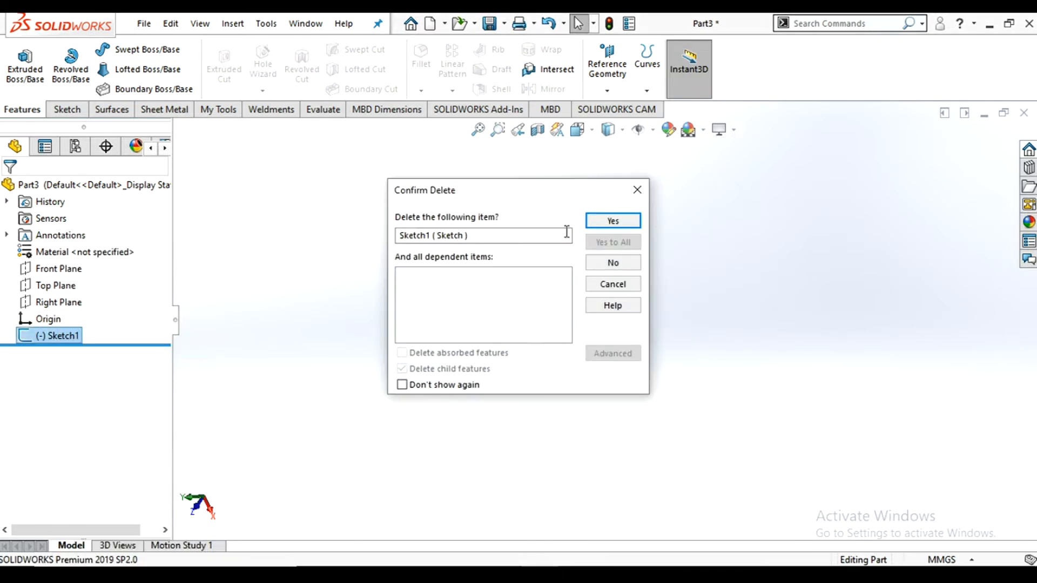
click(612, 221)
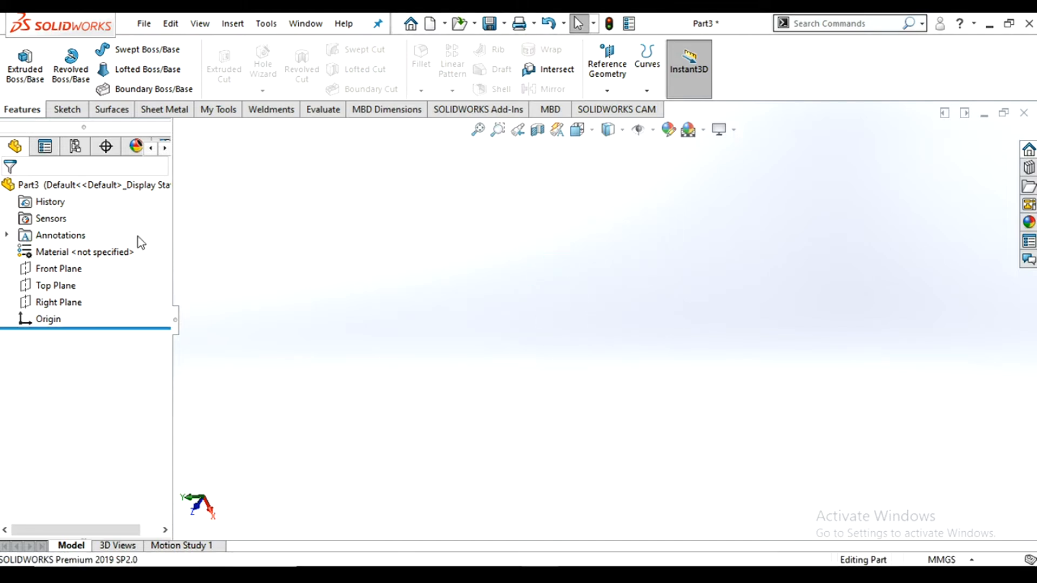
- Start a sketch on the Top Plane and enlarge the plane's displayed outline towards and past the origin
click(71, 286)
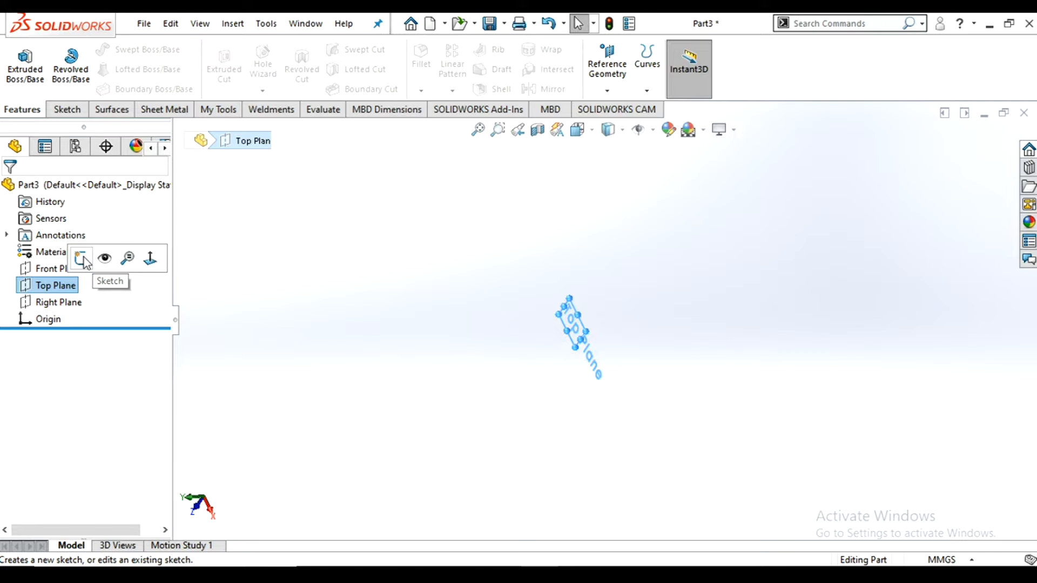
click(82, 258)
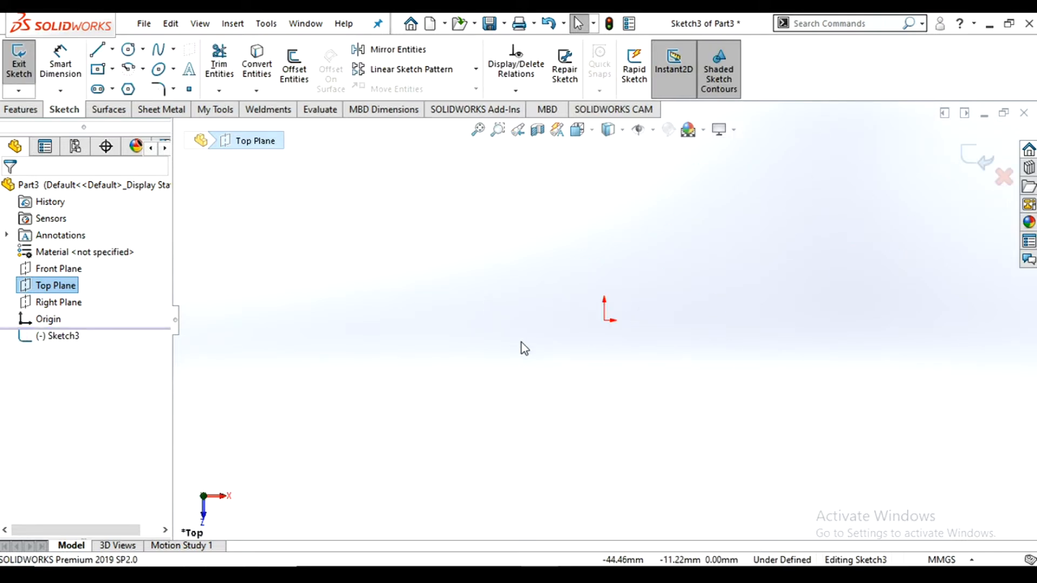
scroll(757, 264, down, 5)
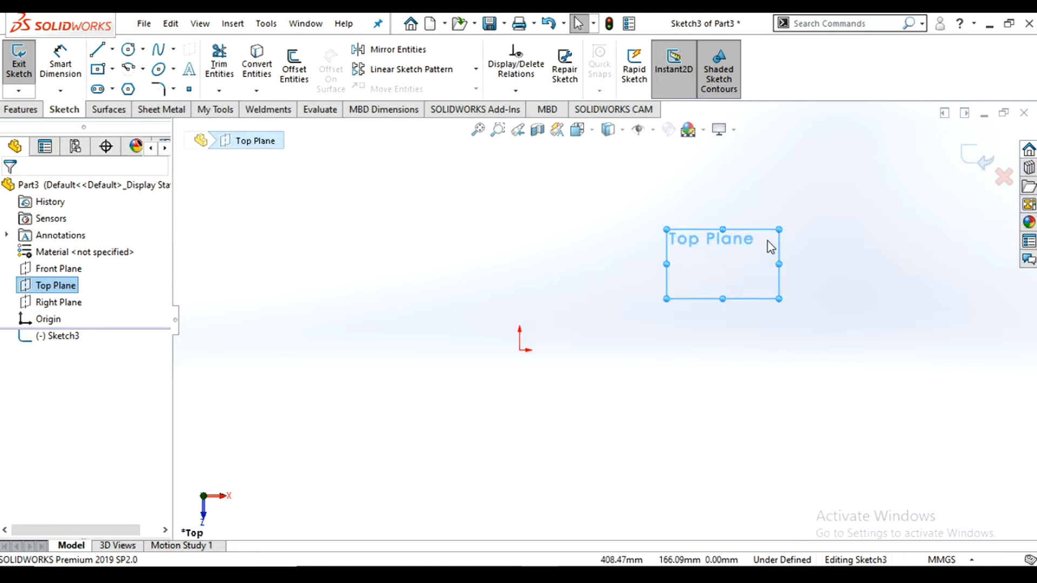
scroll(713, 248, up, 5)
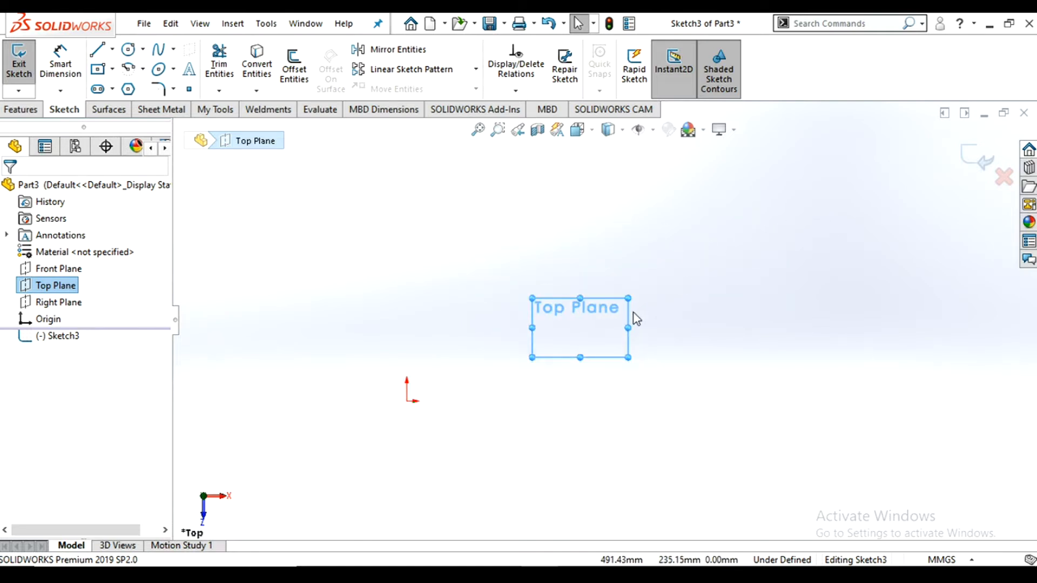
drag(532, 328, 410, 328)
drag(518, 357, 519, 449)
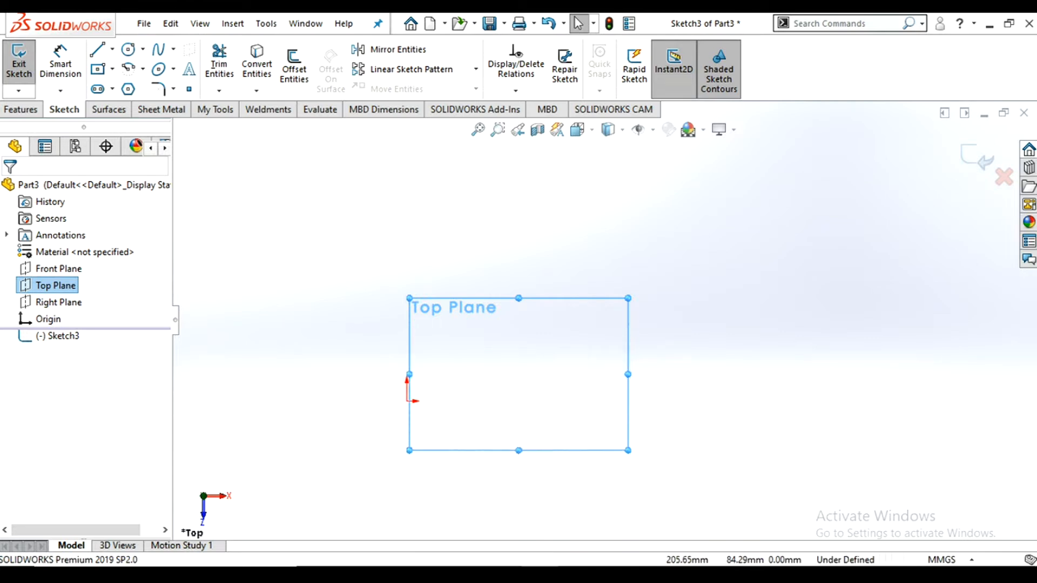
scroll(484, 389, up, 2)
scroll(542, 372, down, 3)
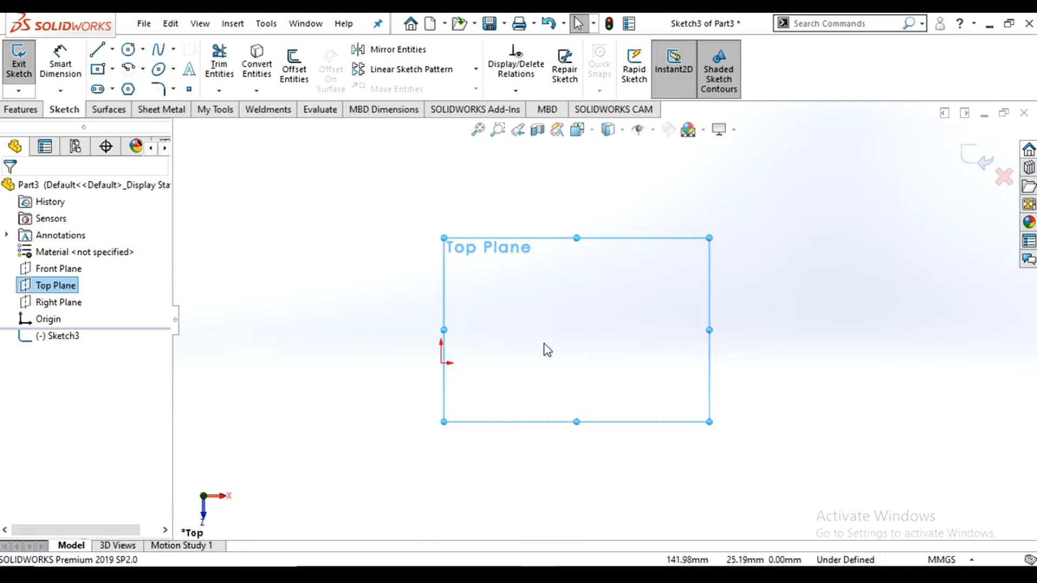
- Sketch a center rectangle about 165 by 97 mm, centred on the origin
click(100, 72)
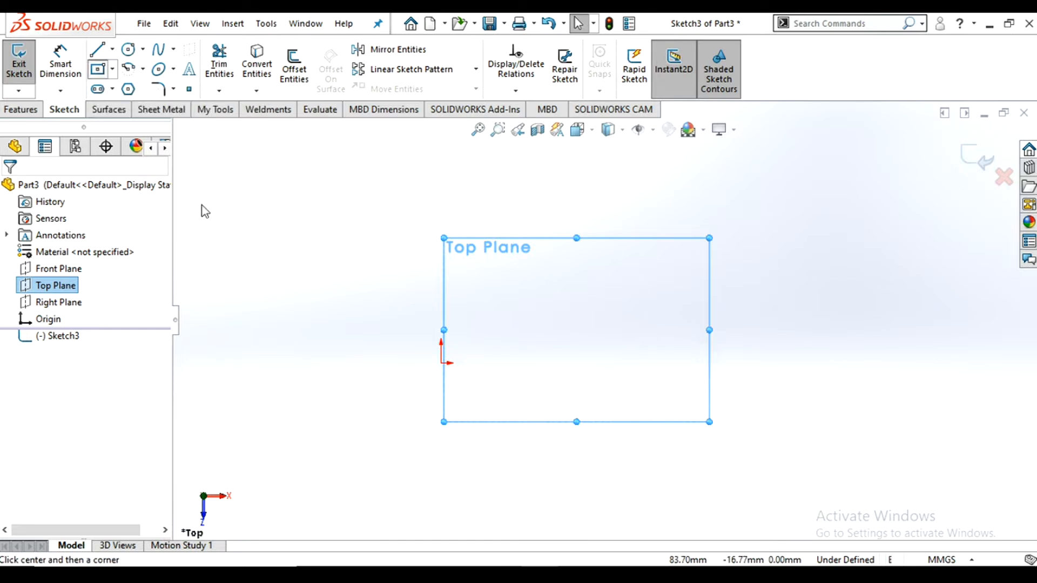
click(441, 363)
click(495, 332)
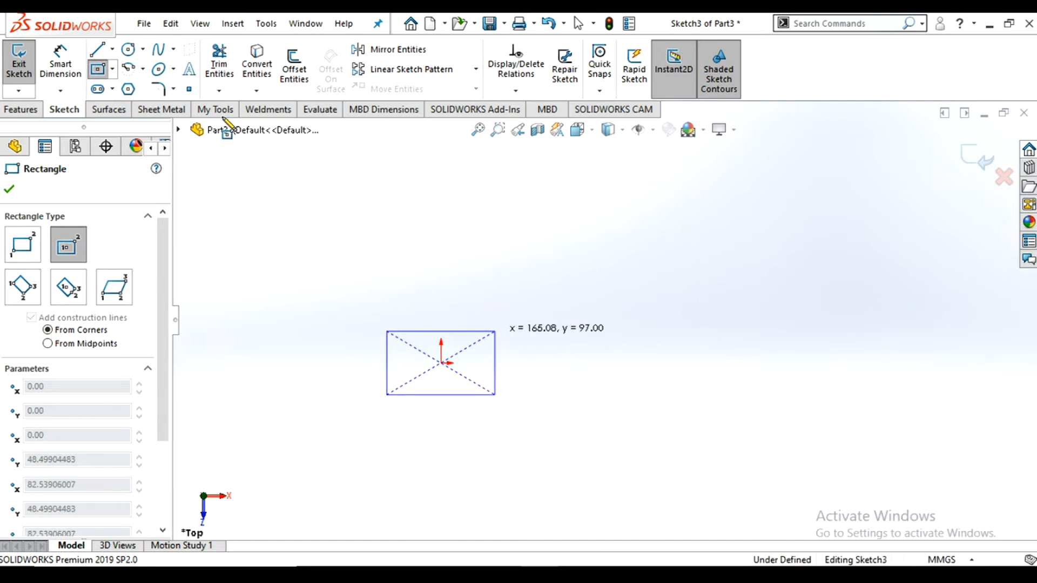
- Dimension the rectangle's horizontal edge and set its length to 100 mm
click(69, 60)
click(468, 397)
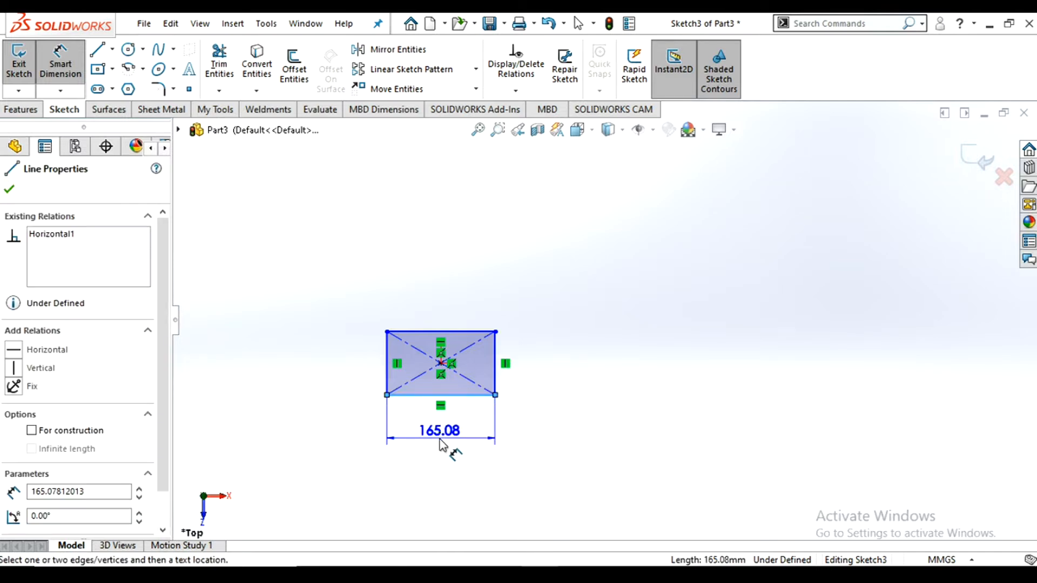
click(442, 447)
double_click(439, 439)
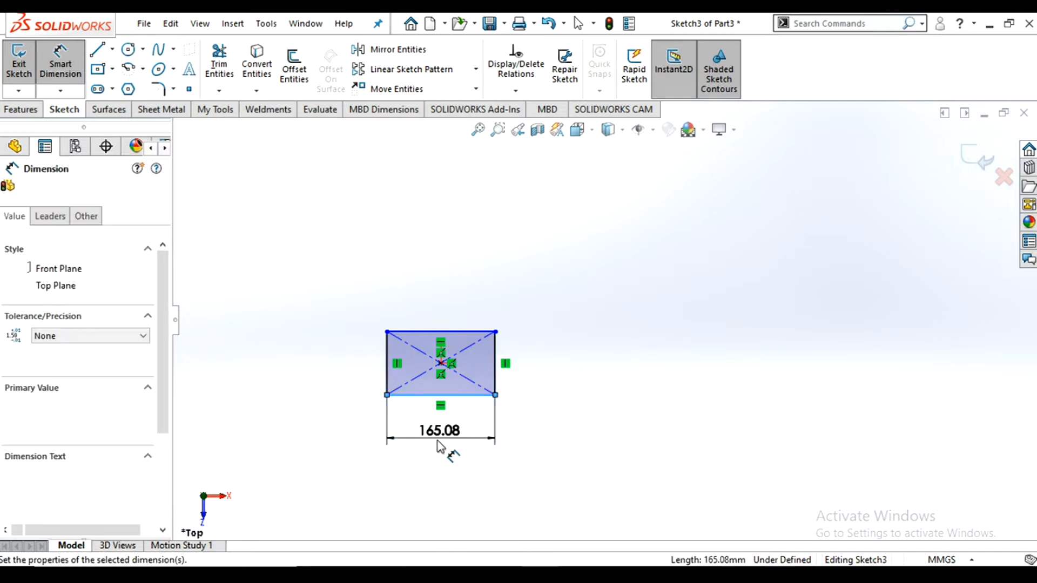
text(100)
key(Return)
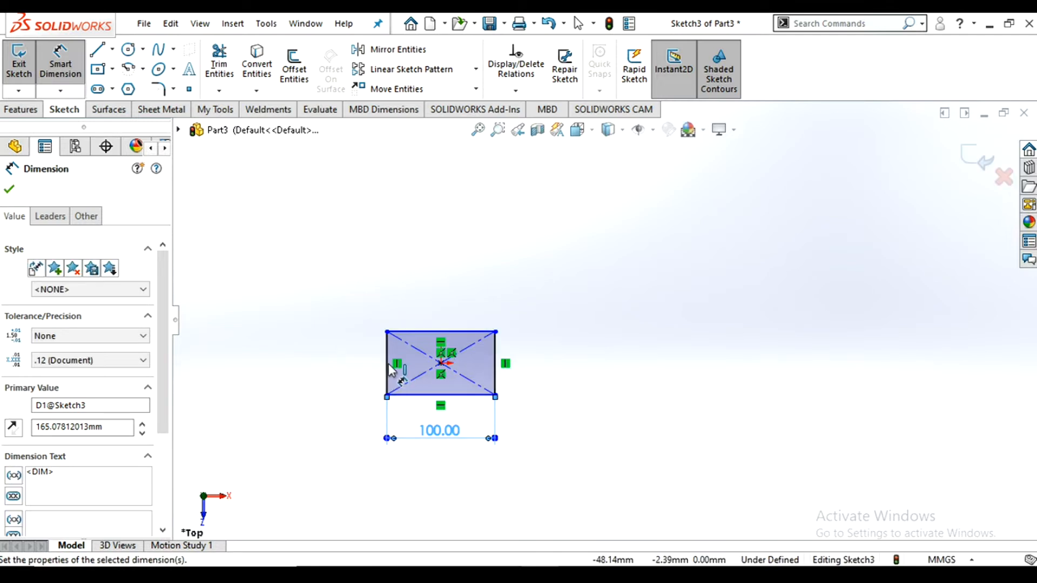
- Dimension the rectangle's vertical edge, set it to 80 mm, and leave the dimension command
click(341, 375)
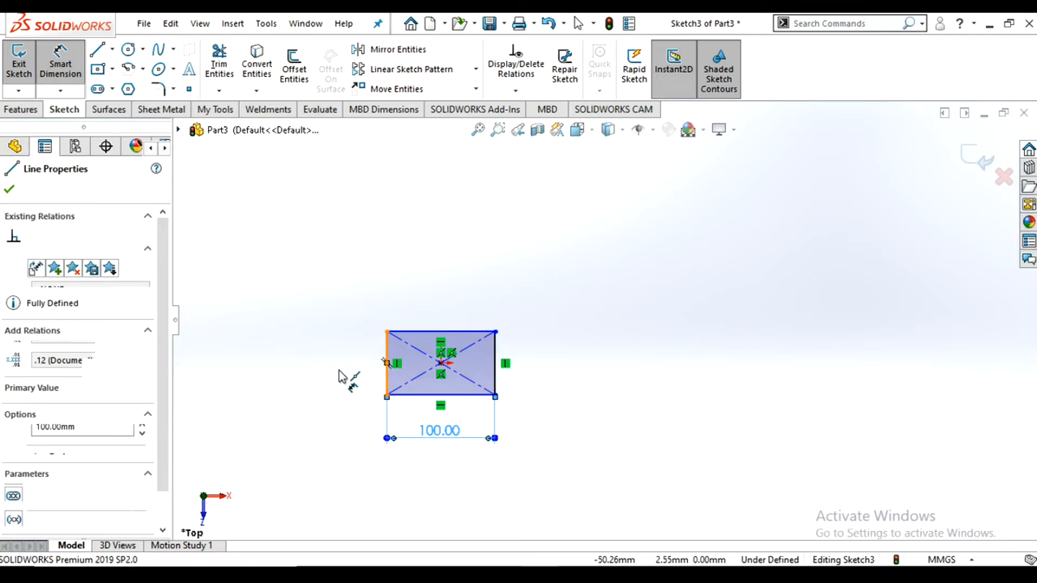
click(347, 370)
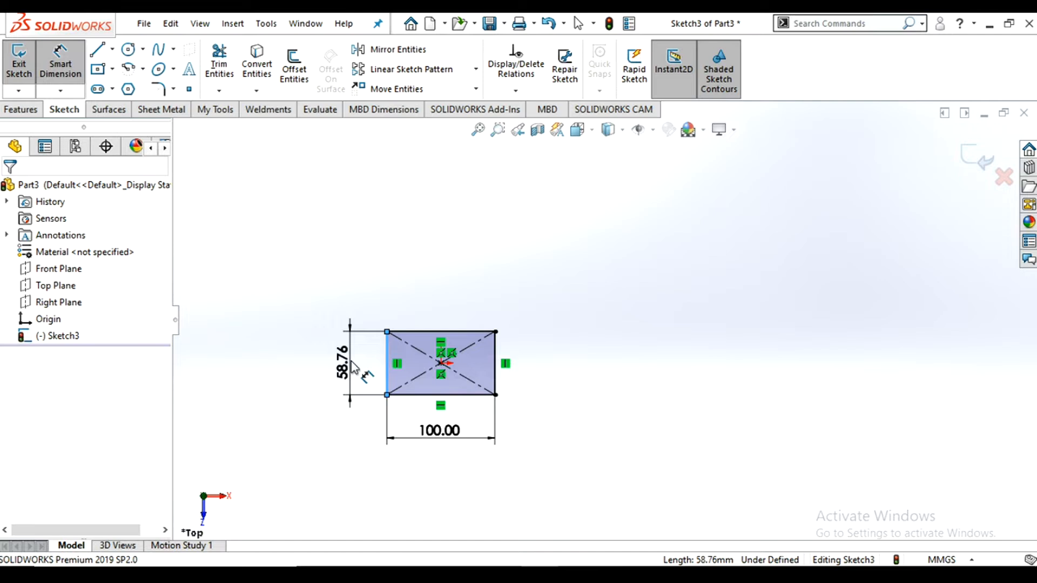
text(80)
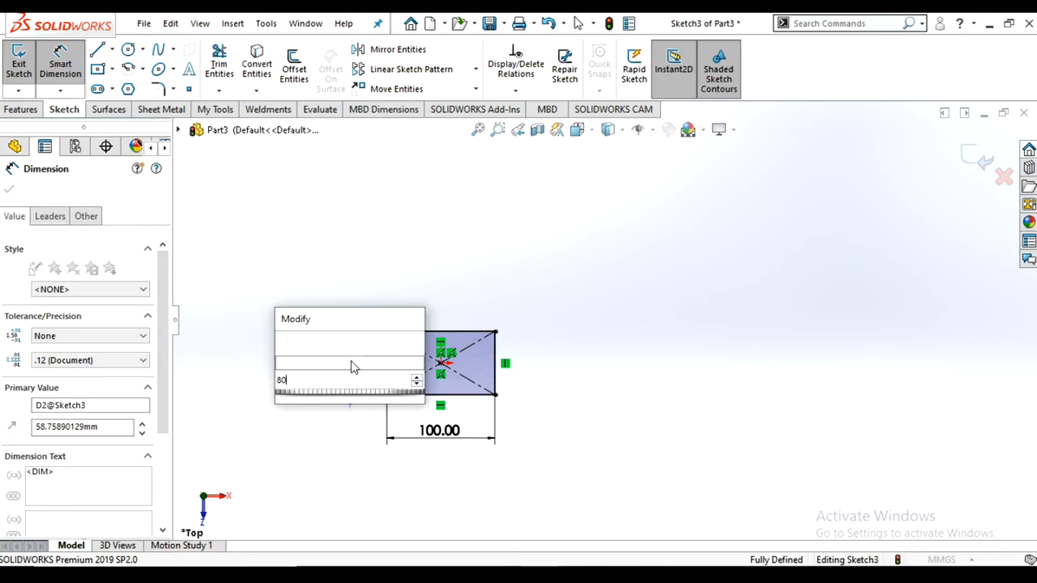
key(Return)
click(13, 190)
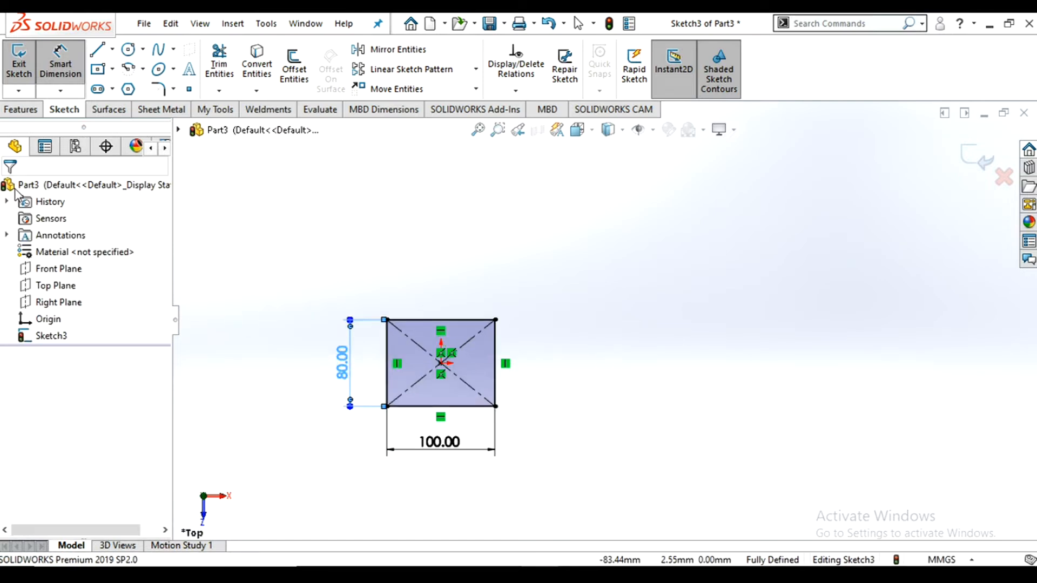
scroll(534, 341, up, 2)
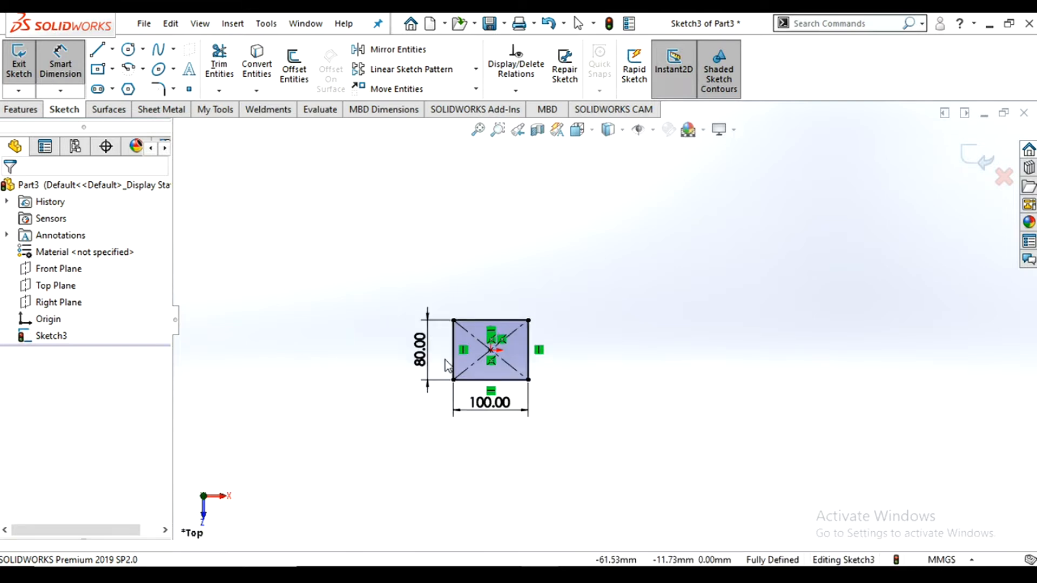
scroll(446, 360, up, 2)
key(Escape)
- Exit the rectangle sketch, keeping its changes
scroll(511, 329, down, 2)
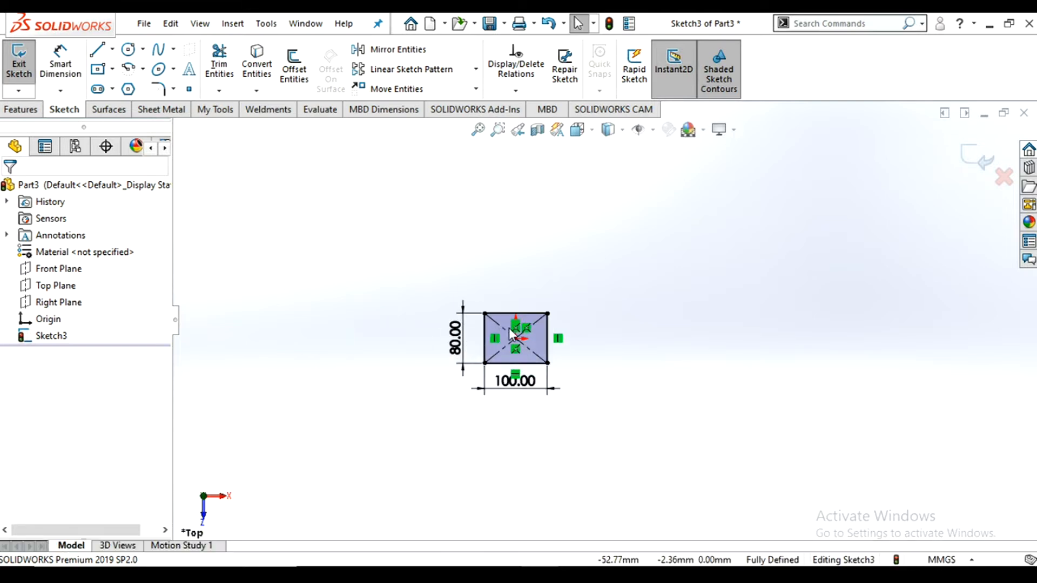
click(973, 162)
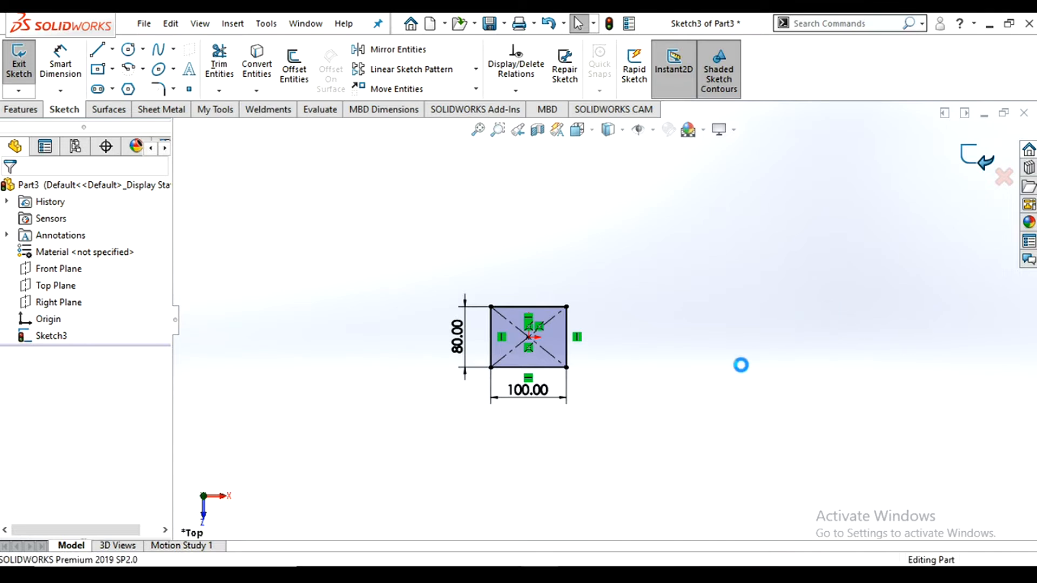
click(111, 328)
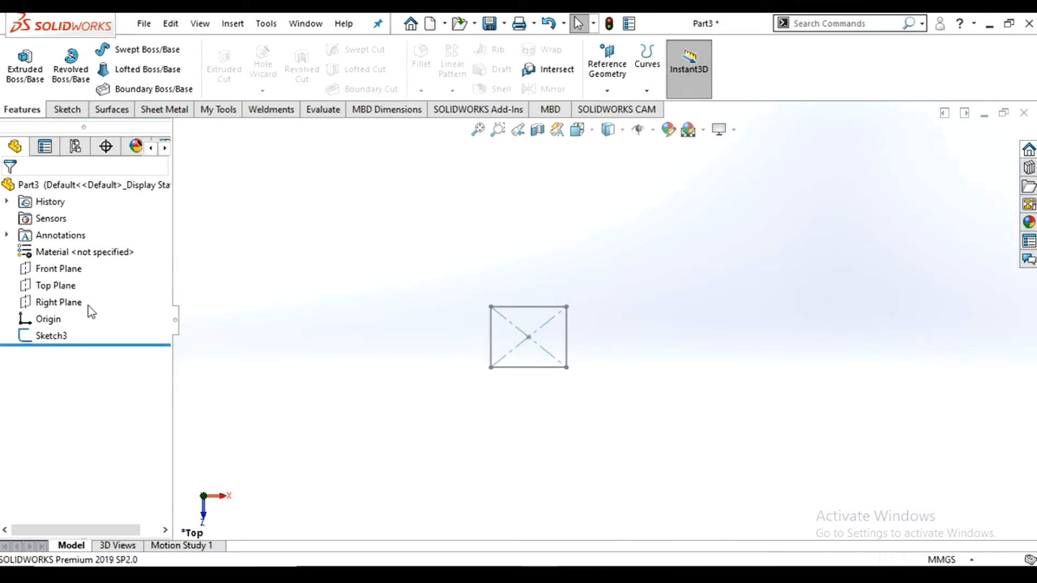
- Start a sketch on the Front Plane and orient the view normal to it
click(53, 278)
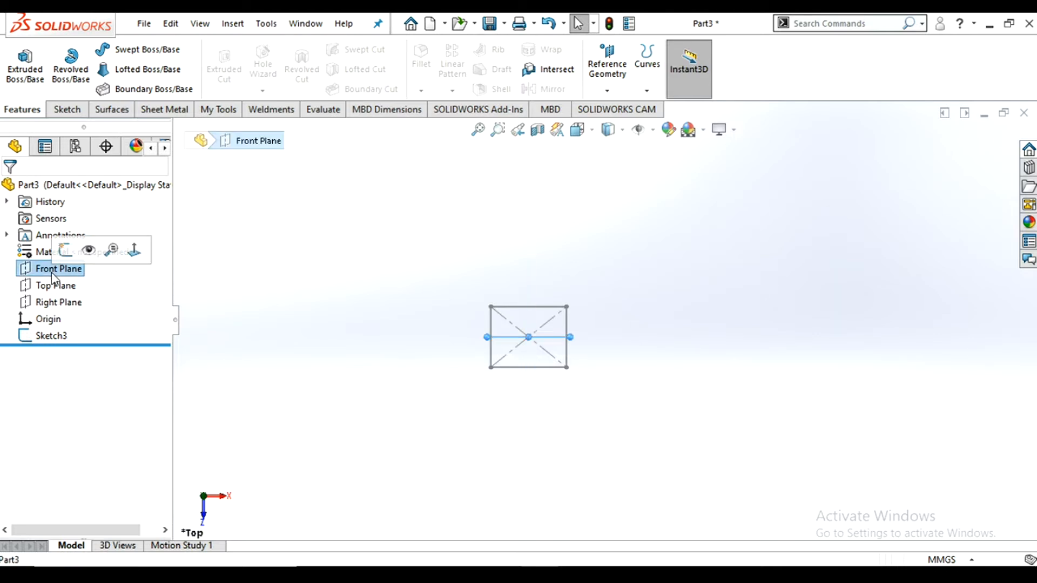
click(65, 250)
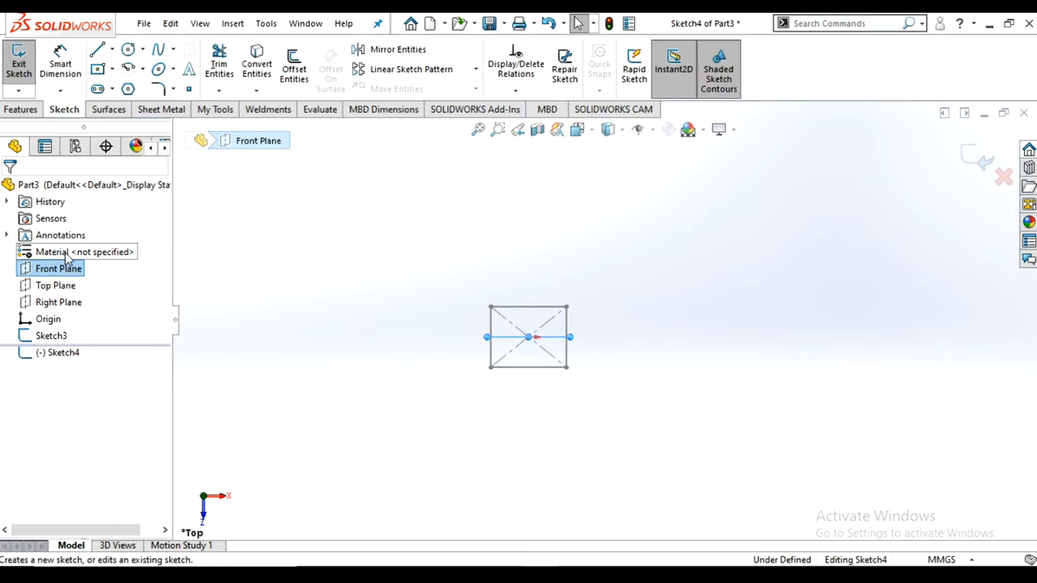
click(590, 133)
click(665, 215)
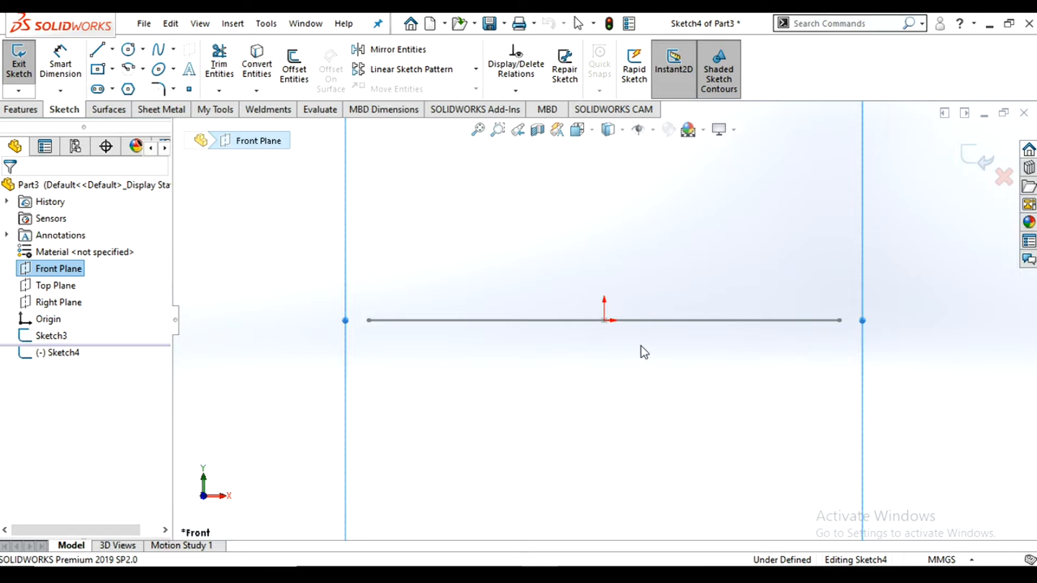
scroll(627, 377, up, 5)
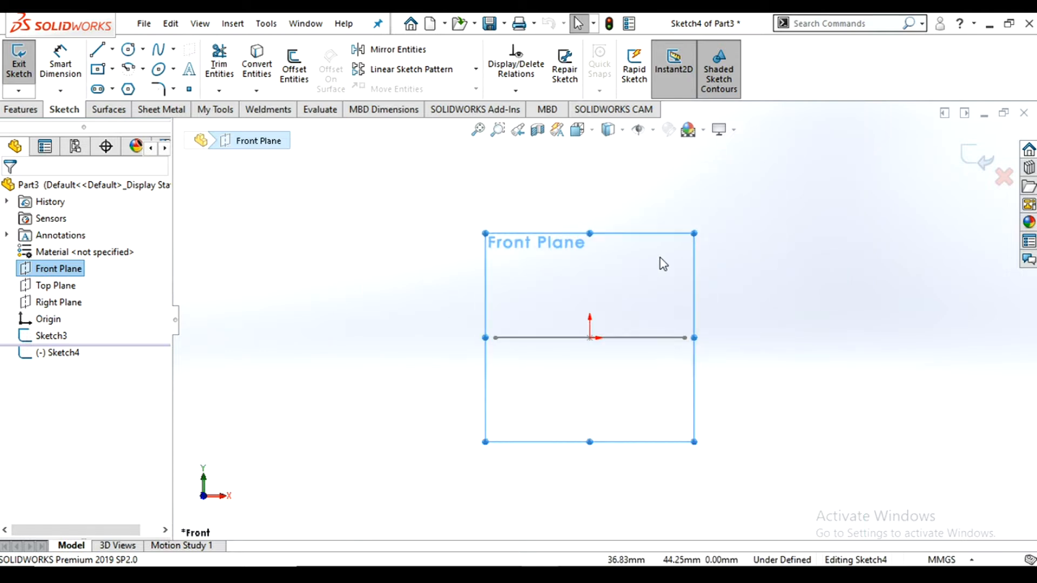
scroll(641, 262, down, 5)
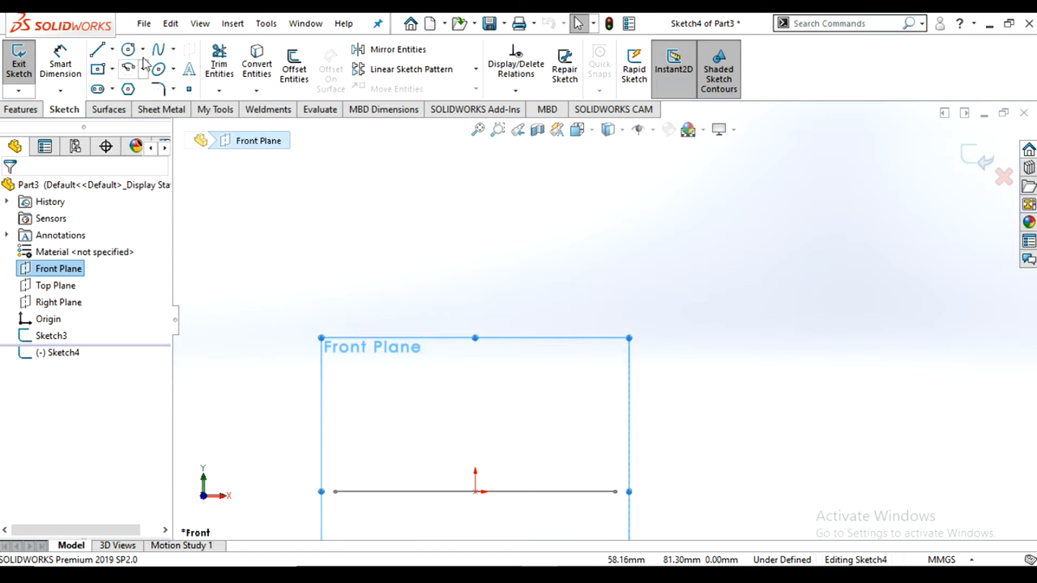
- Sketch a four-point spline from the origin through a point about 96 mm above it, curving up and to the right
click(158, 49)
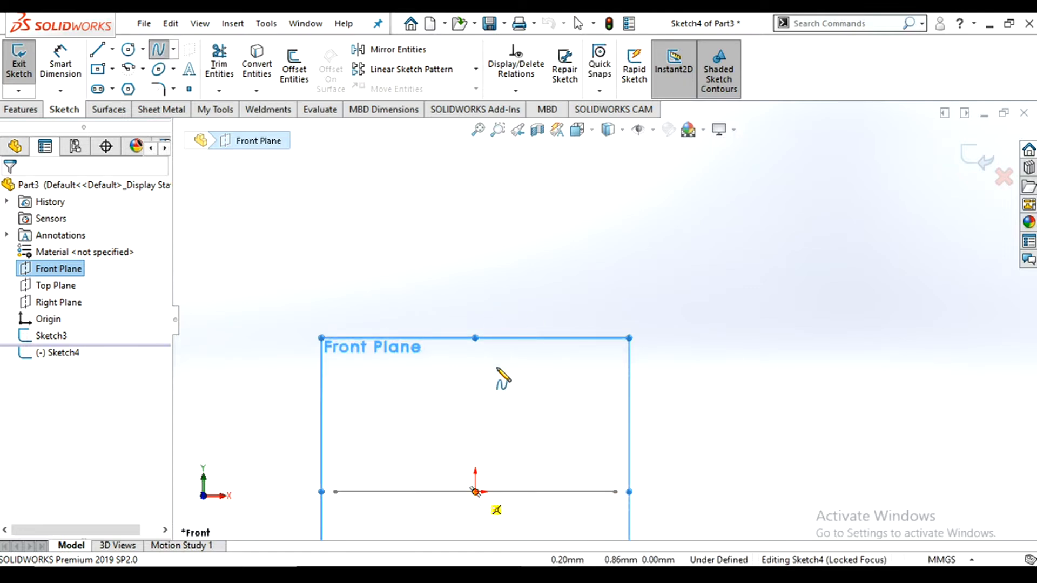
scroll(497, 368, up, 2)
scroll(507, 366, down, 2)
scroll(513, 363, up, 2)
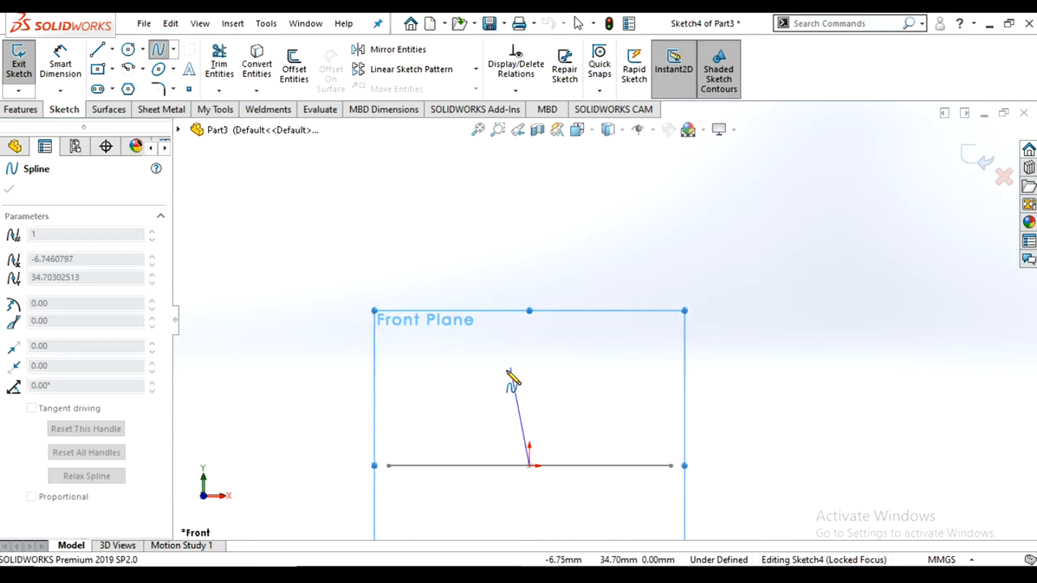
click(553, 233)
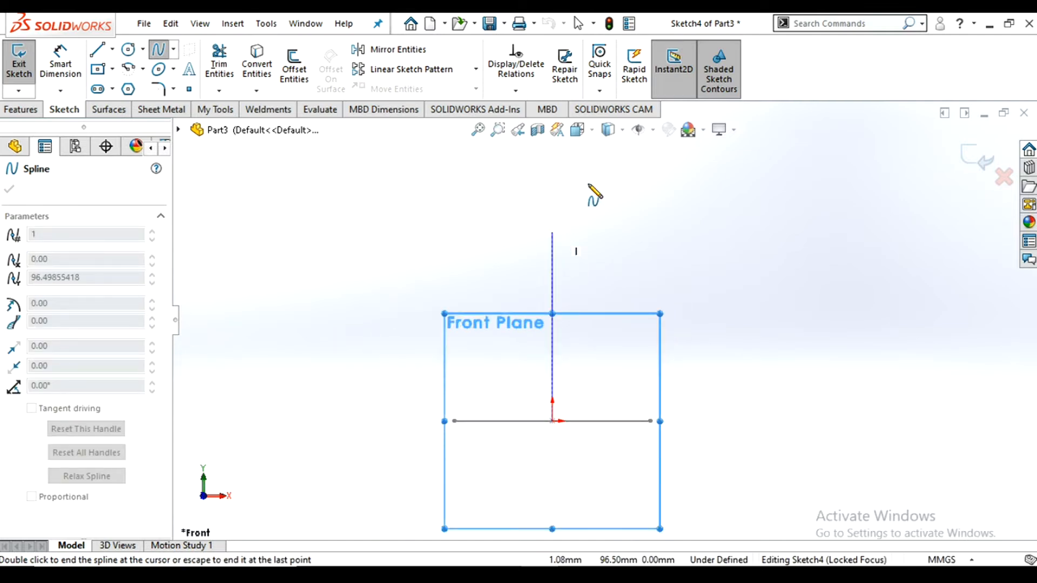
click(619, 172)
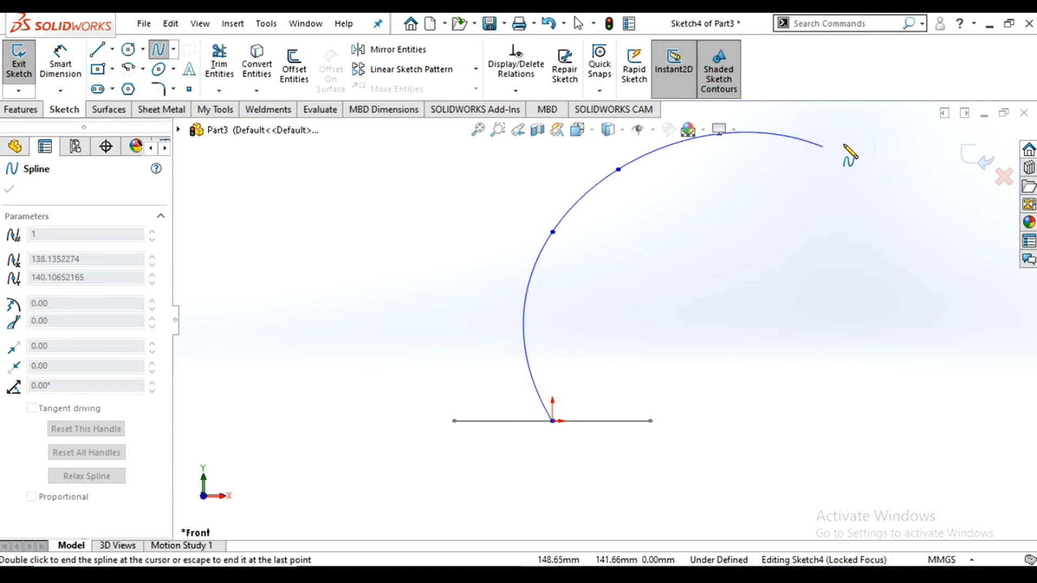
scroll(815, 242, up, 2)
scroll(814, 242, up, 2)
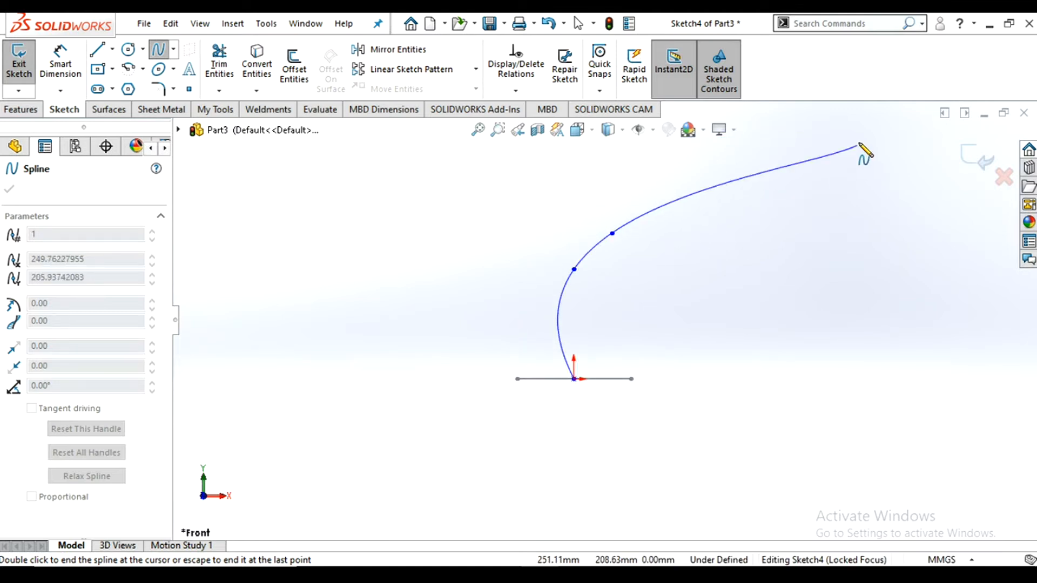
click(844, 155)
right_click(853, 167)
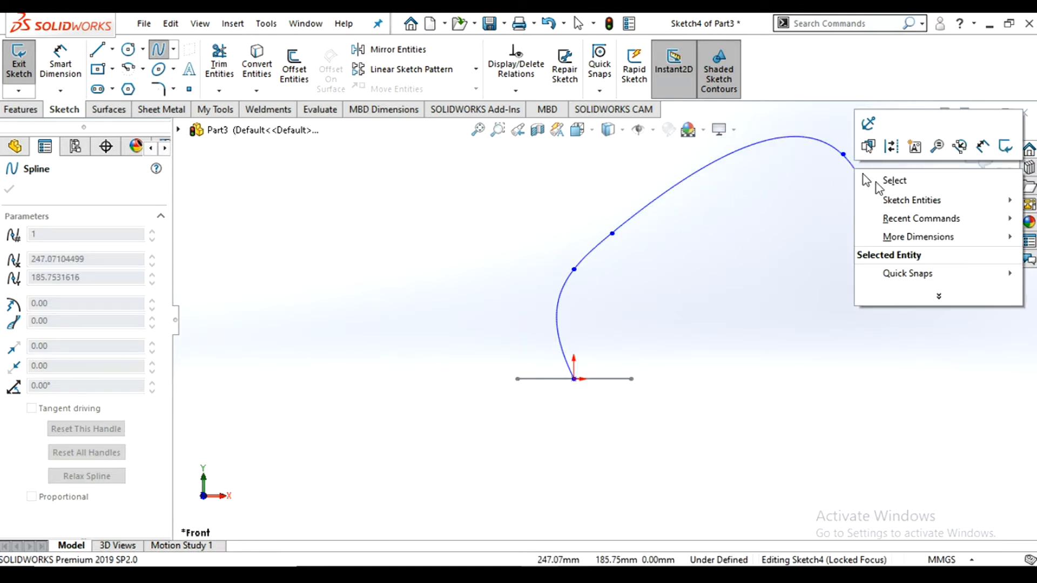
click(886, 179)
- Exit the spline sketch, keeping its changes
scroll(718, 340, up, 3)
scroll(735, 226, down, 2)
click(968, 165)
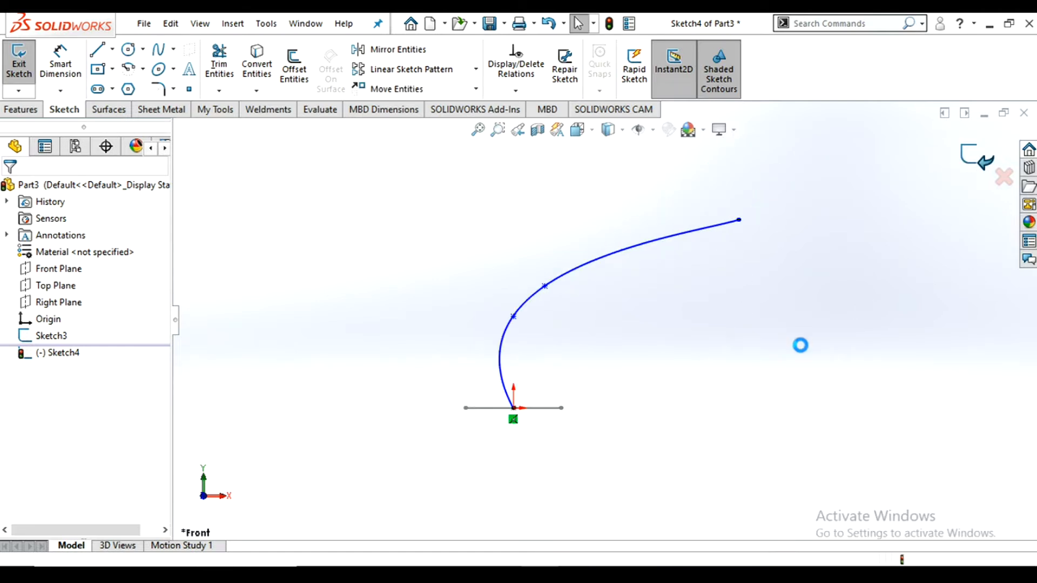
click(690, 379)
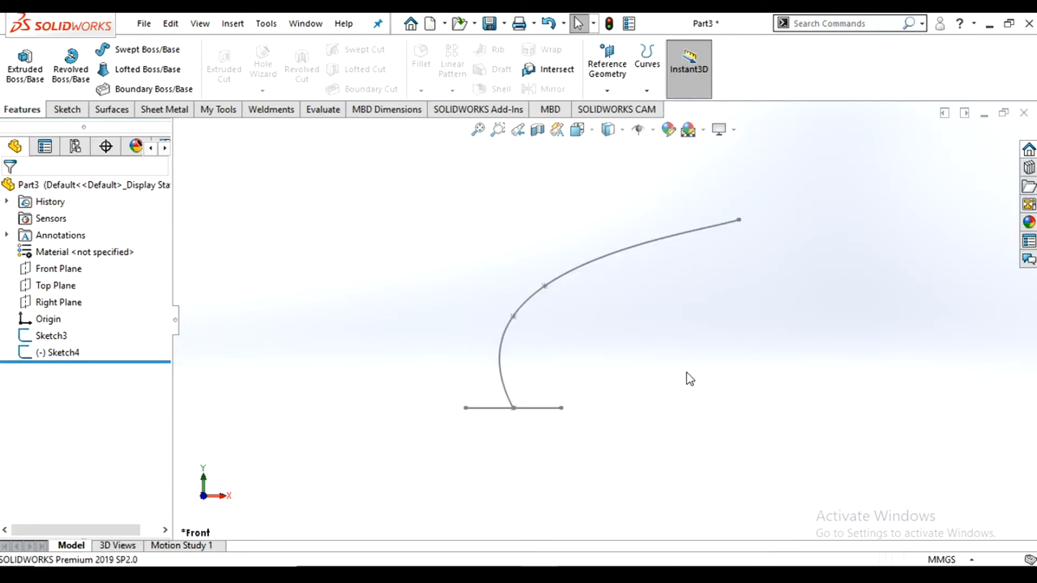
- Create a Swept Boss/Base with the rectangle sketch as profile and the spline sketch as path
middle_drag(632, 312, 691, 341)
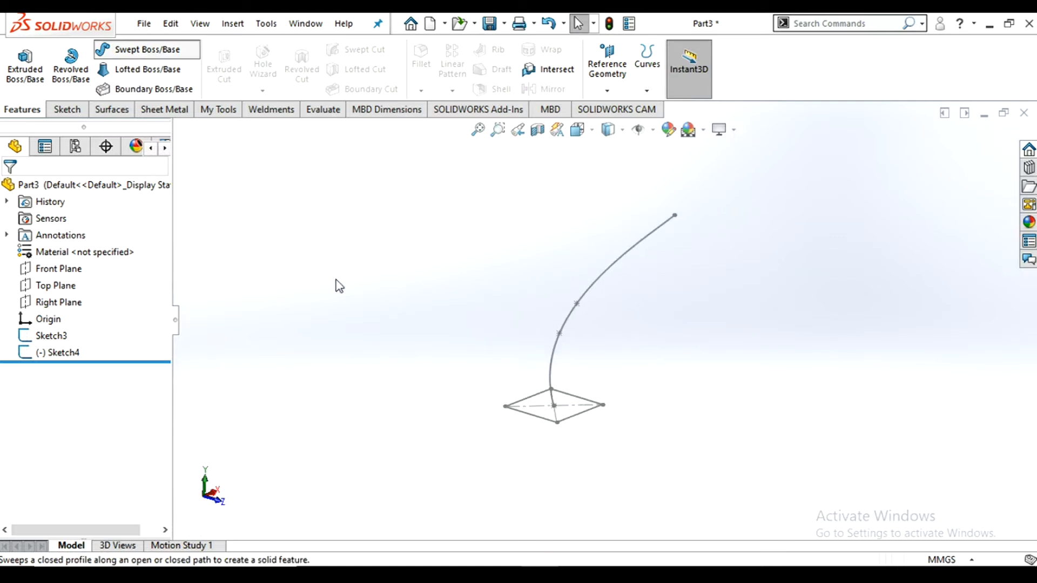
click(581, 420)
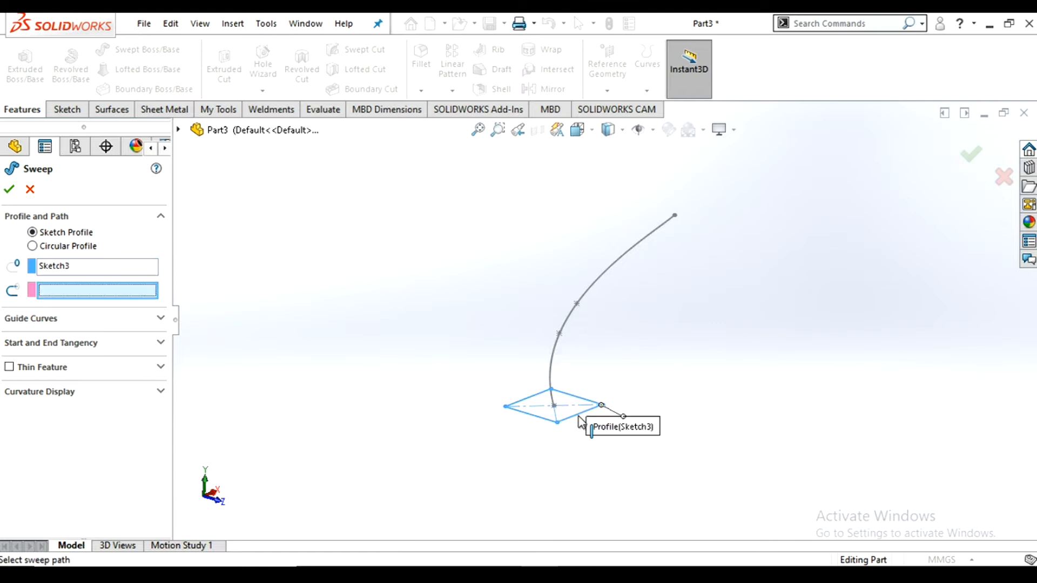
click(607, 273)
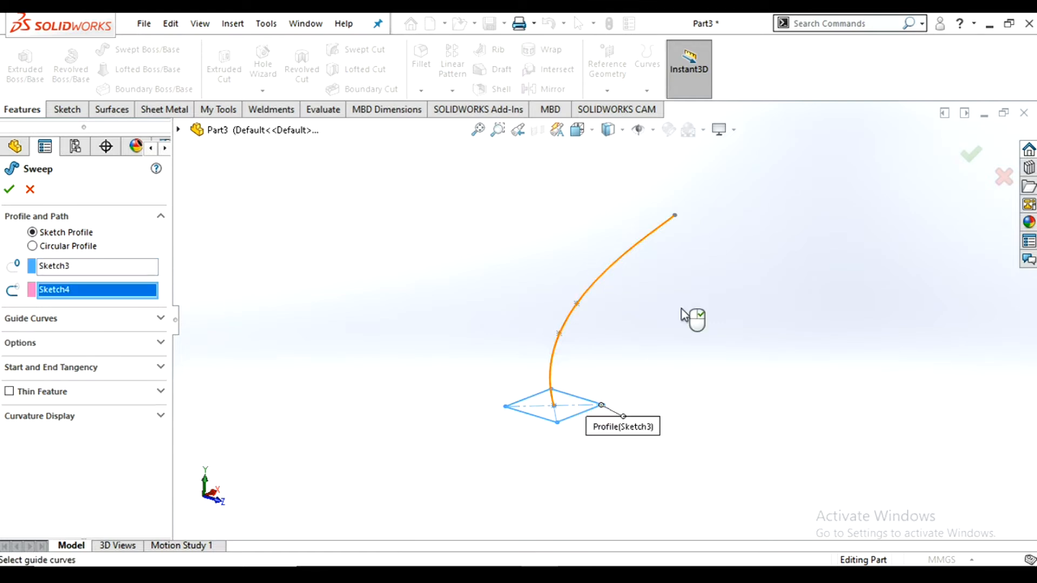
click(9, 190)
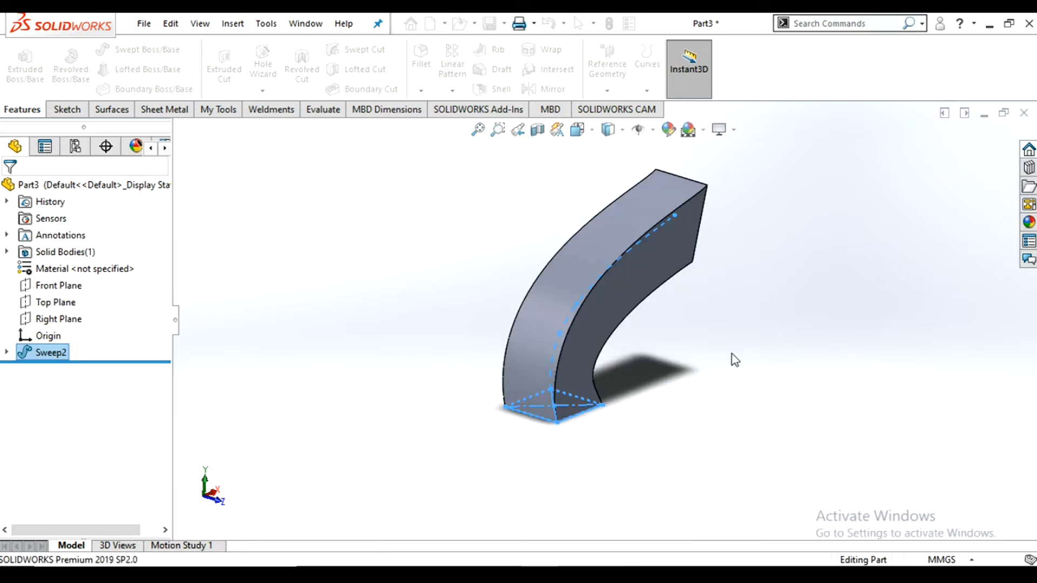
middle_drag(636, 346, 678, 438)
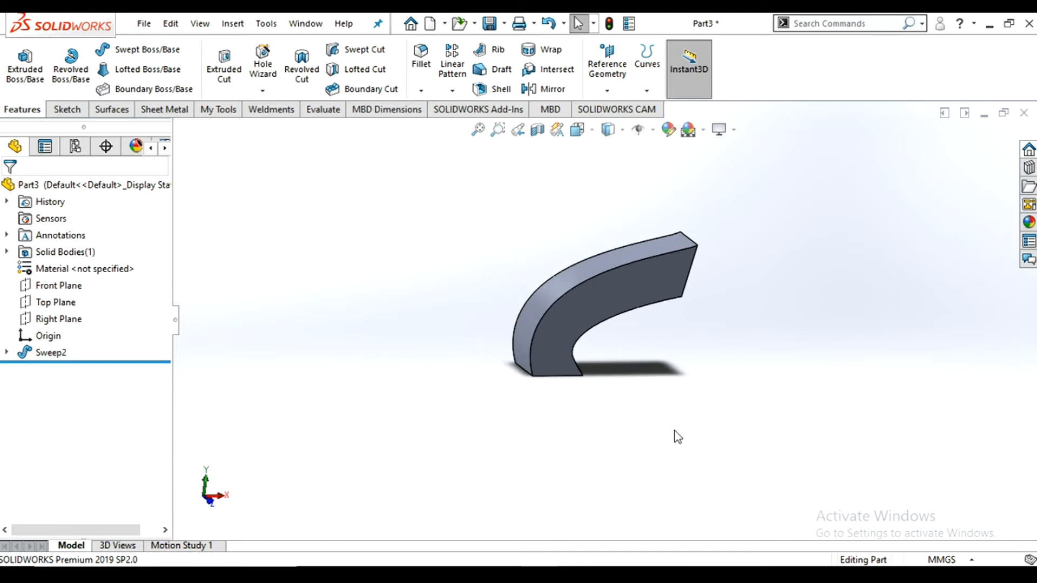
- Delete the rectangular sweep feature while keeping its profile and path sketches
right_click(58, 352)
click(114, 367)
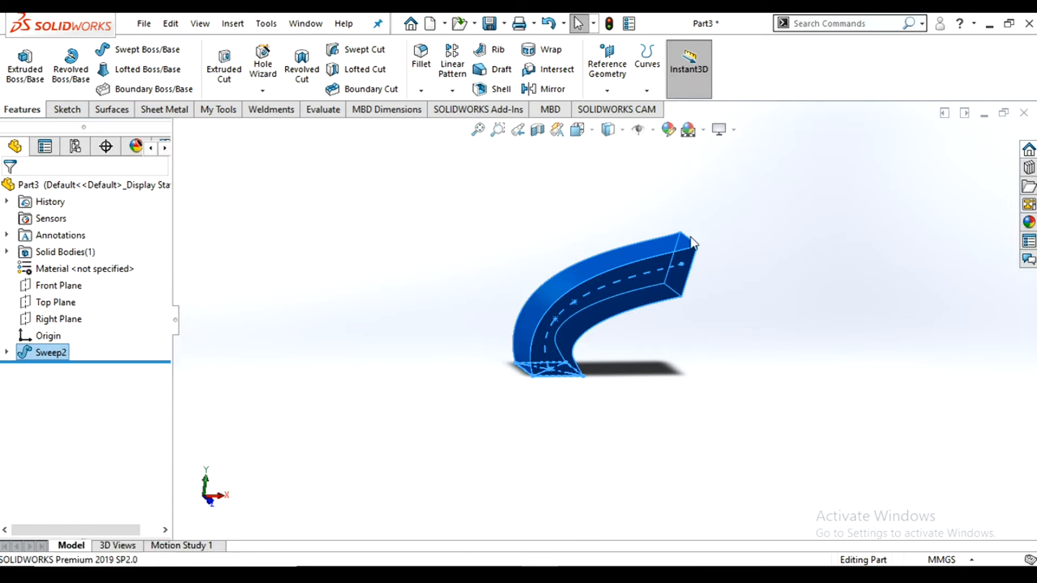
click(605, 221)
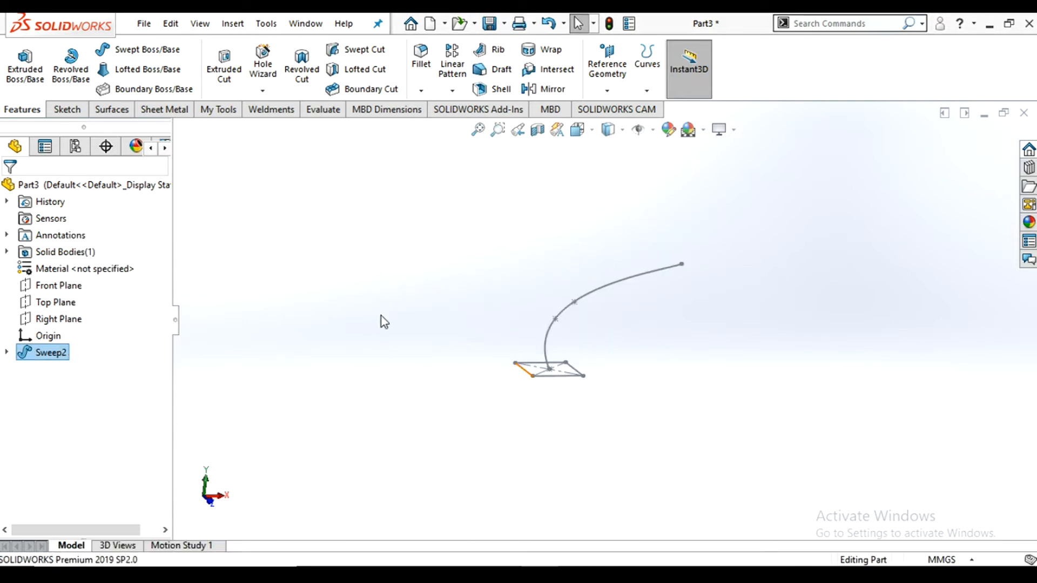
- Delete the spline path sketch, leaving the rectangle sketch in the part
drag(95, 333, 70, 359)
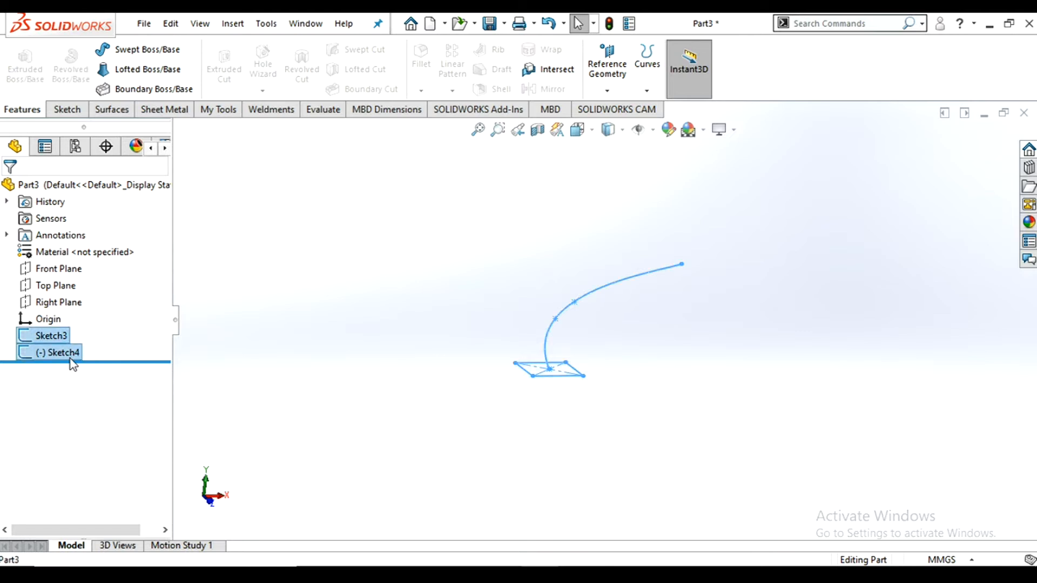
click(88, 363)
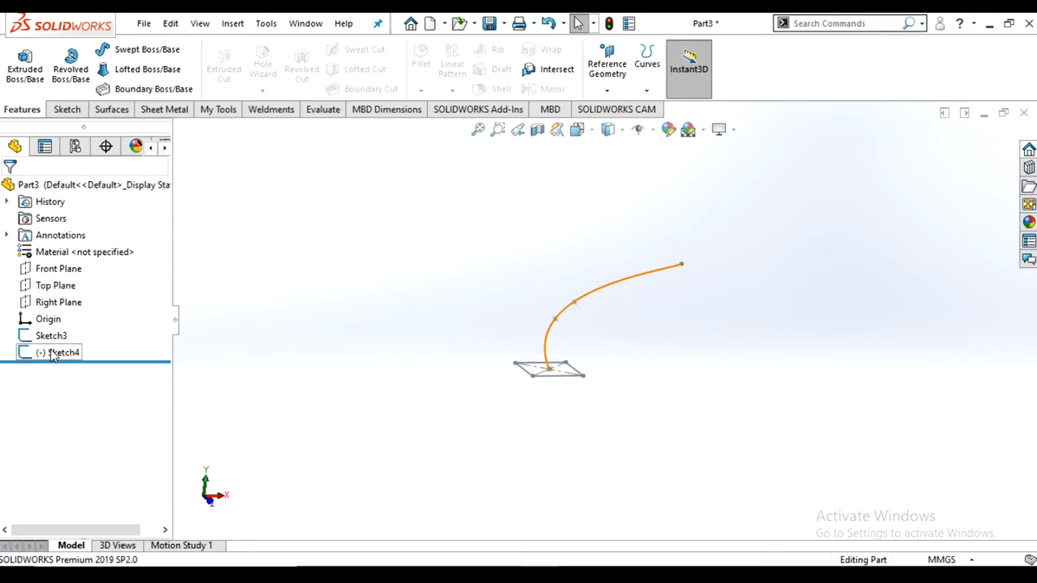
right_click(53, 357)
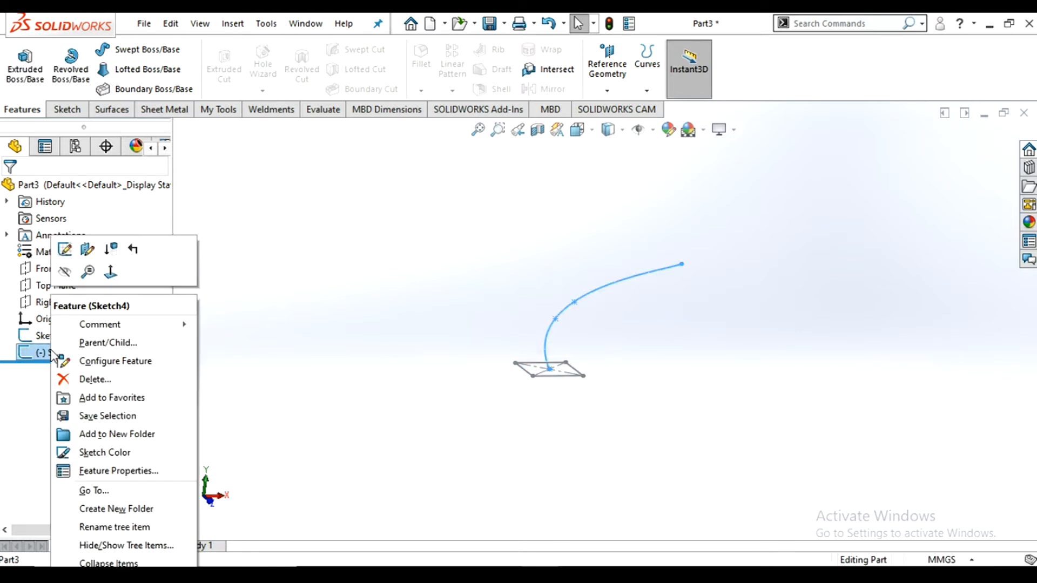
click(89, 379)
click(614, 221)
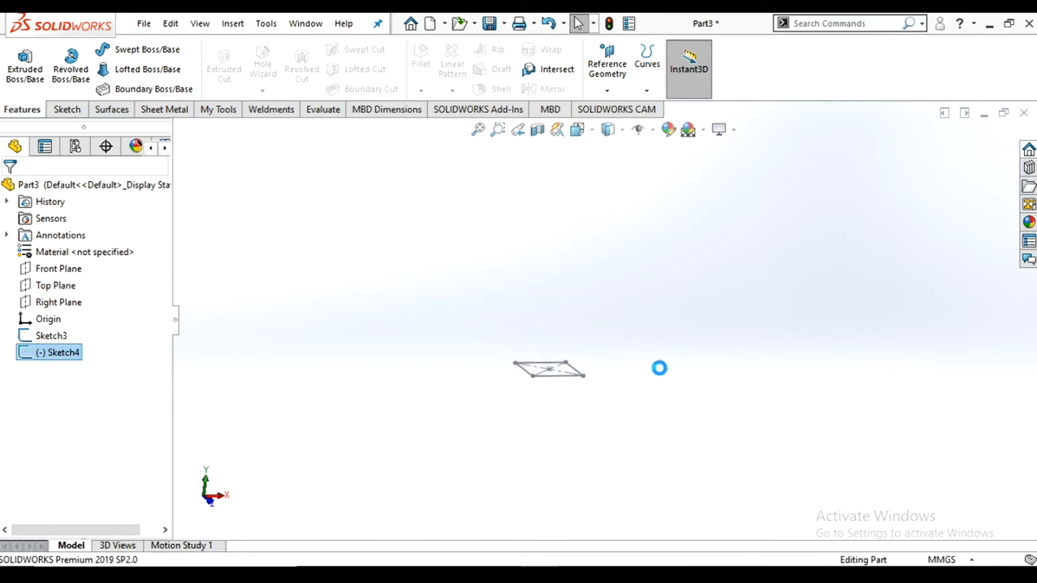
- Start a new sketch on the Front Plane and orient the view normal to it
scroll(569, 335, down, 1)
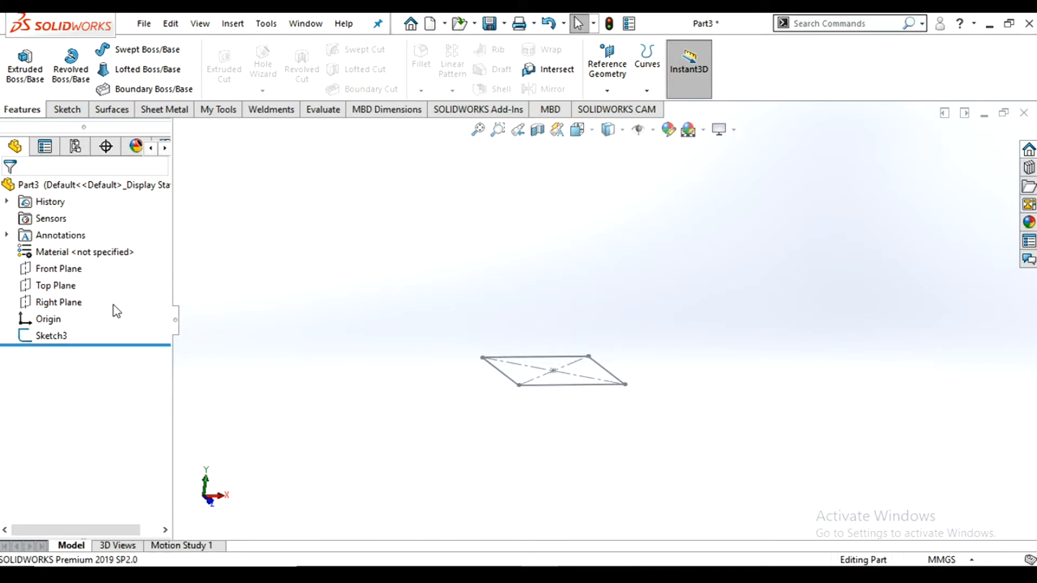
click(61, 271)
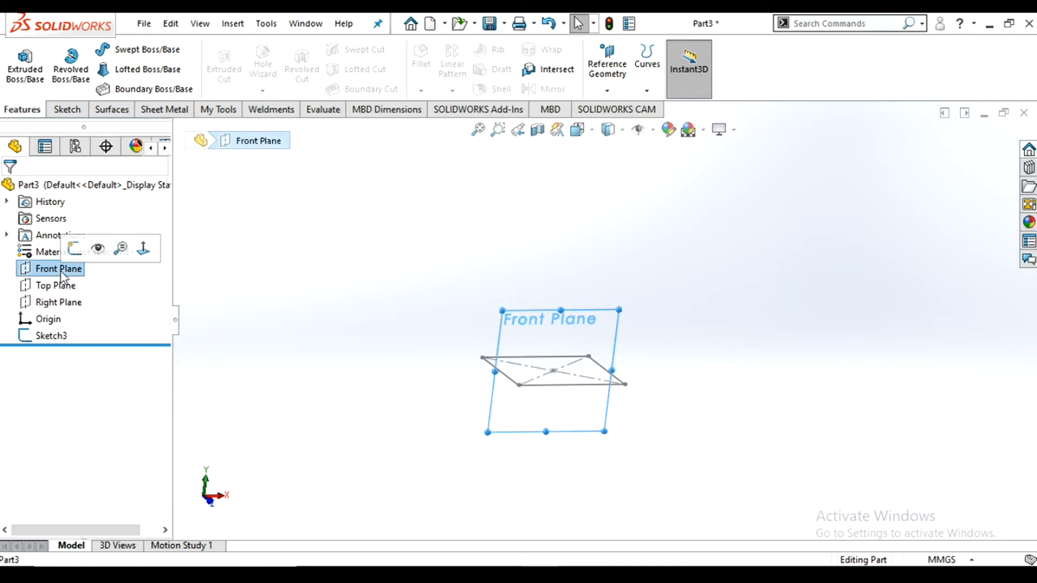
click(86, 247)
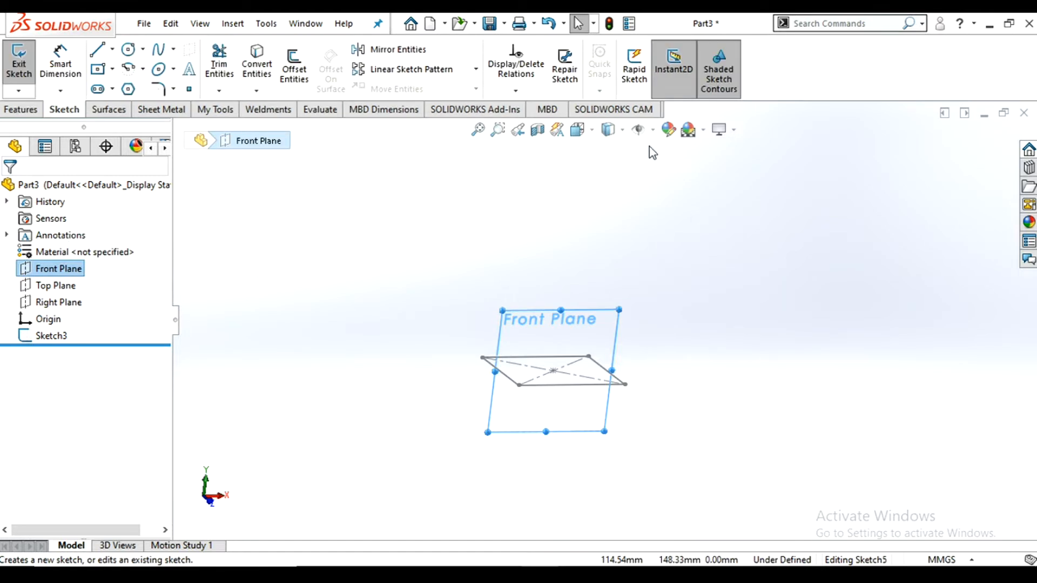
click(597, 133)
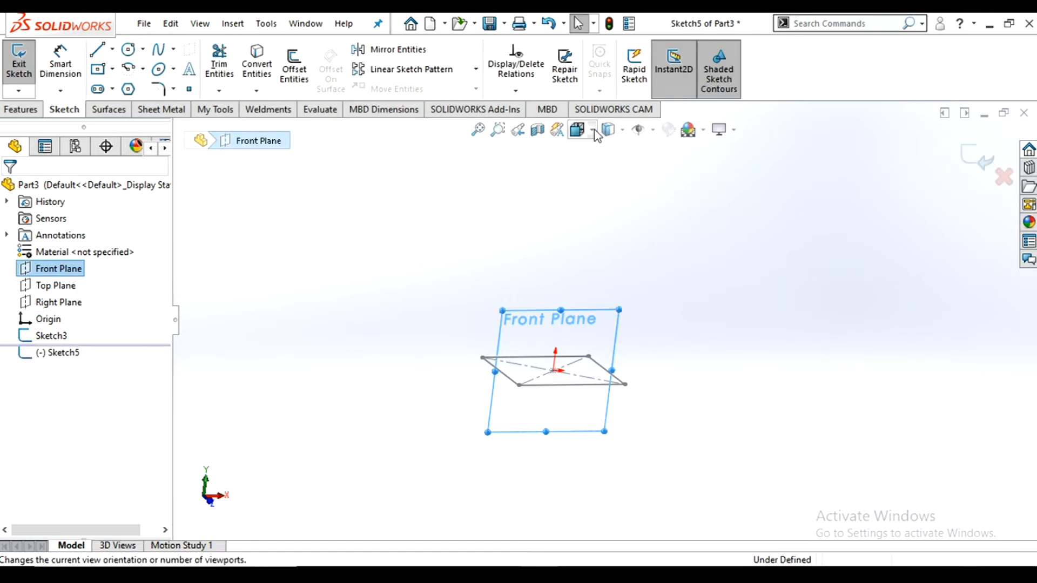
click(659, 216)
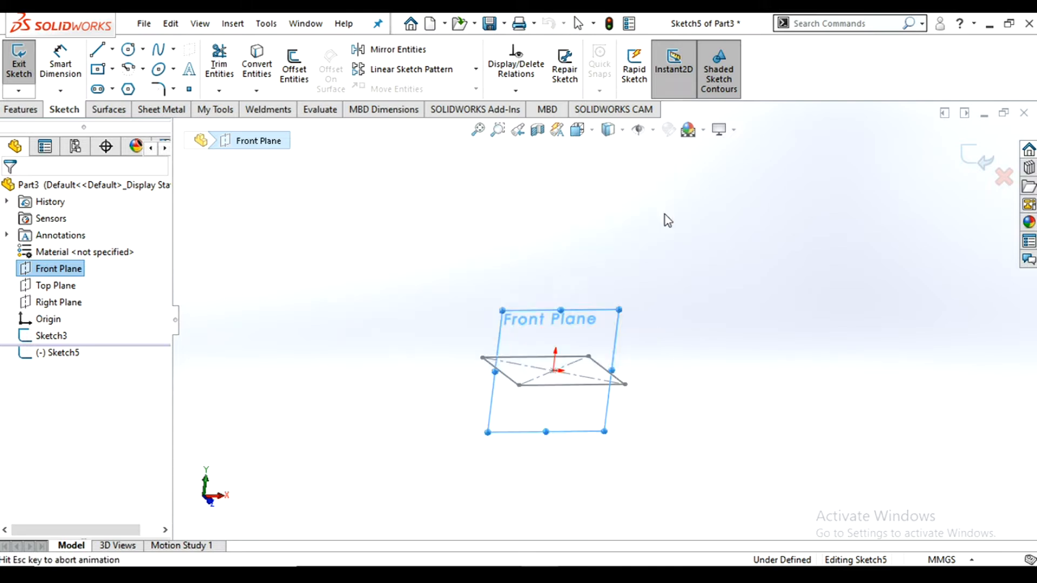
scroll(625, 363, up, 2)
scroll(648, 238, down, 6)
scroll(634, 271, up, 1)
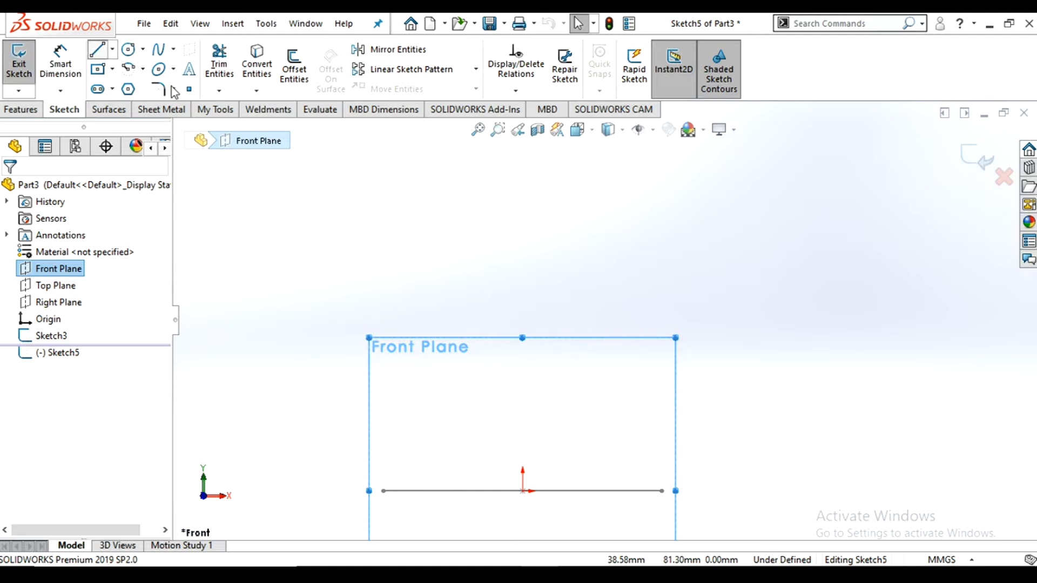
- Sketch a vertical line about 229 mm long straight up from the origin
key(l)
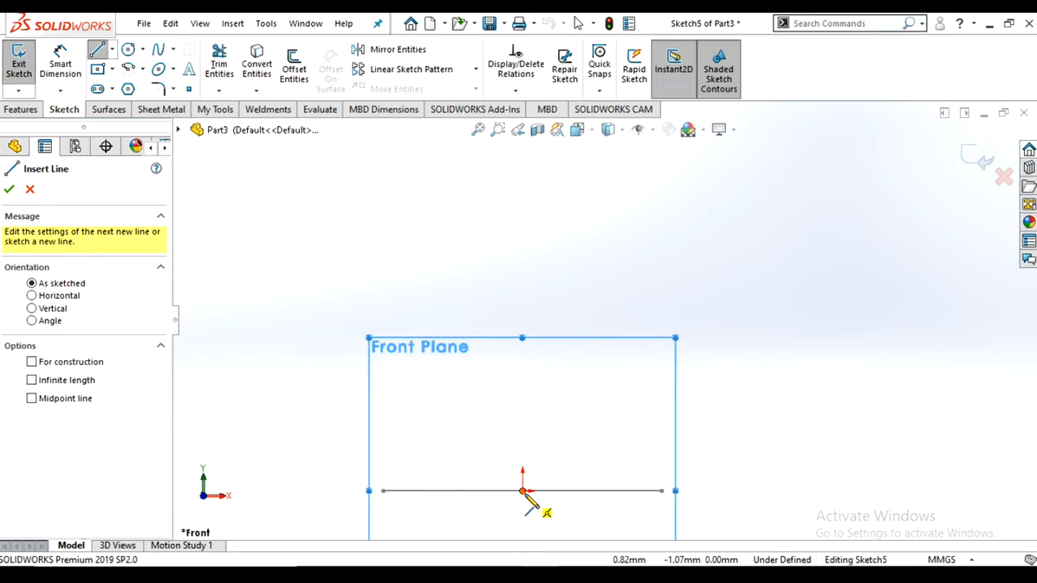
click(524, 209)
scroll(535, 239, up, 5)
scroll(570, 210, up, 1)
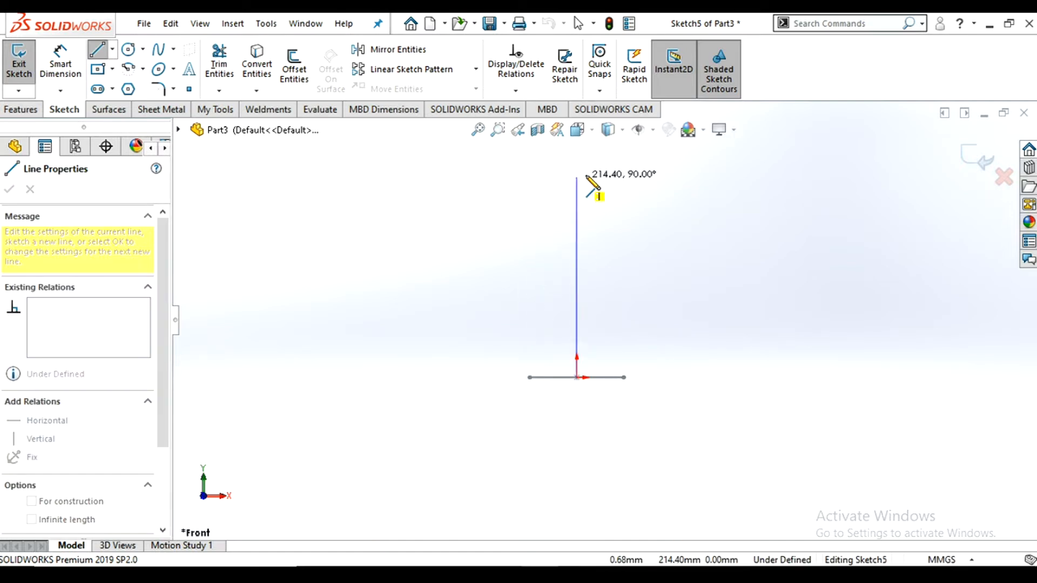
double_click(577, 163)
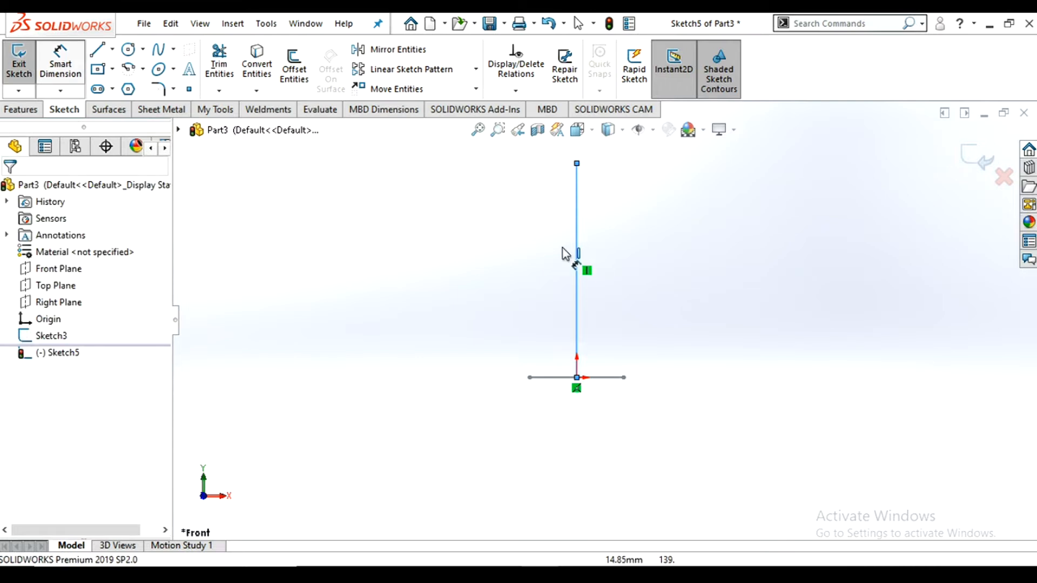
- Dimension the vertical line, set its length to 350 mm, and leave the dimension command
click(576, 242)
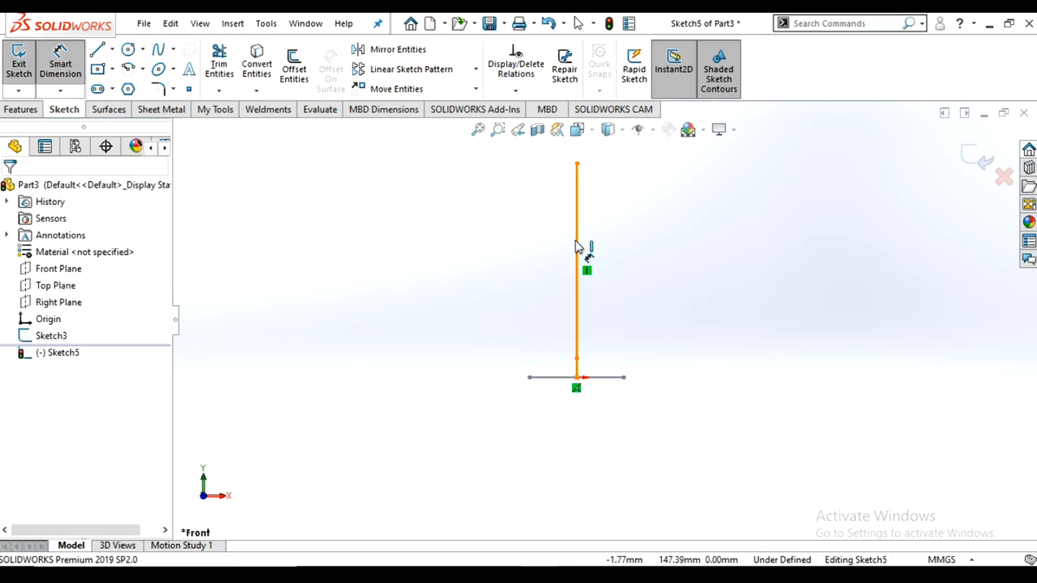
click(476, 271)
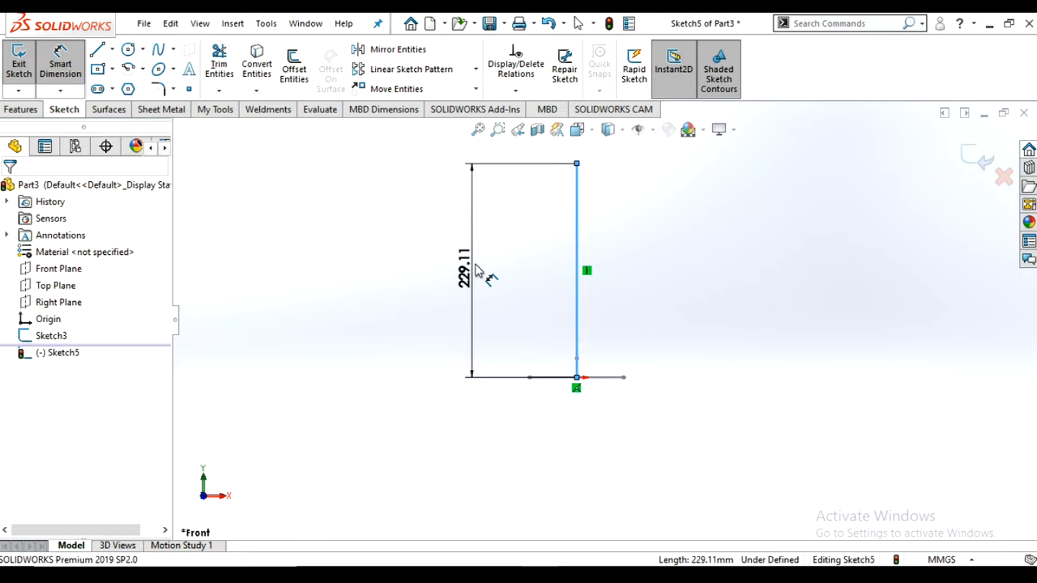
double_click(478, 271)
text(350)
key(Return)
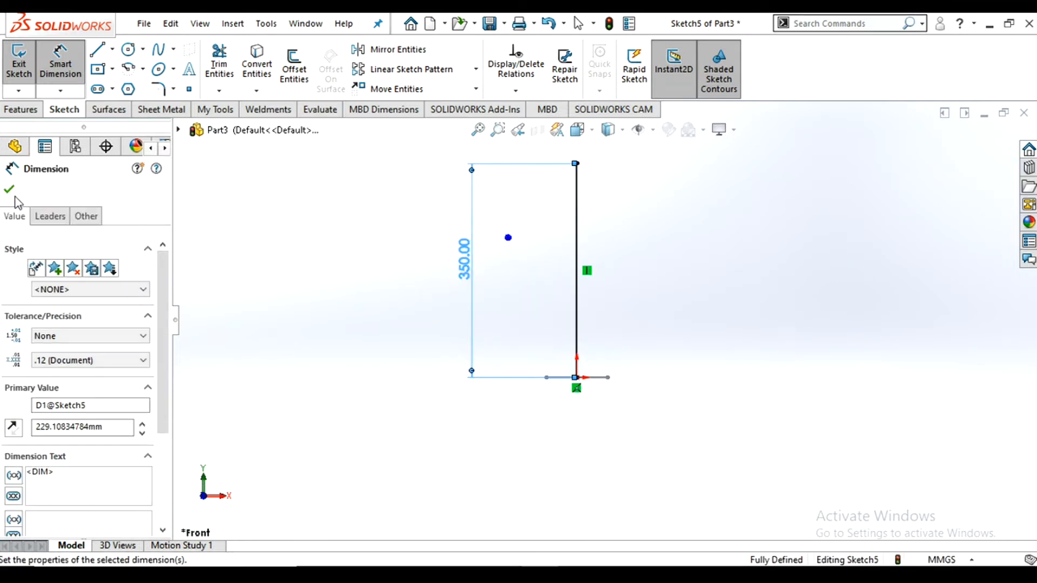
click(11, 192)
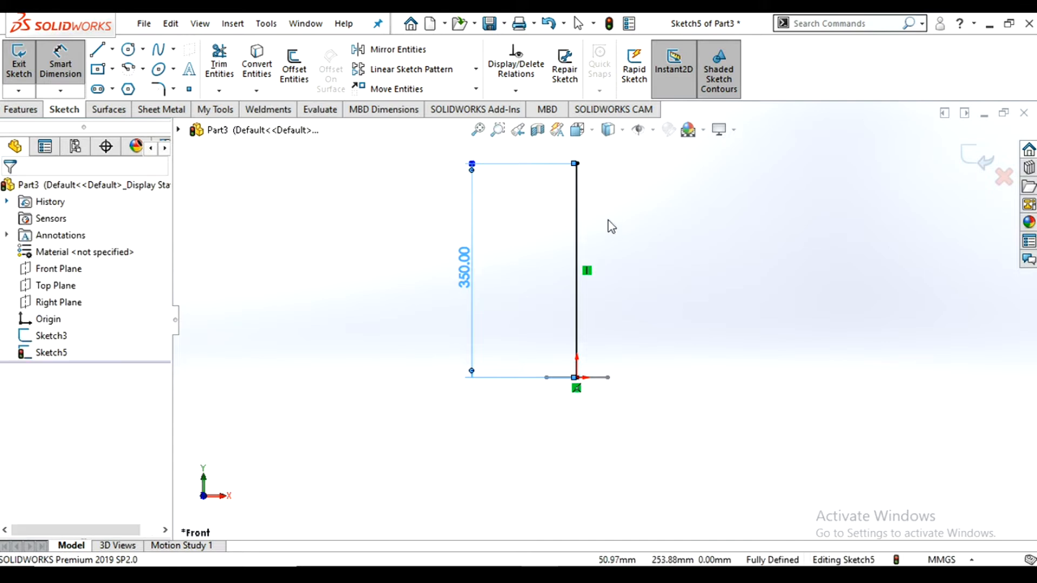
key(Escape)
- Start a swept boss with the rectangle sketch as the profile and the 350 mm vertical line as the path
scroll(612, 170, down, 2)
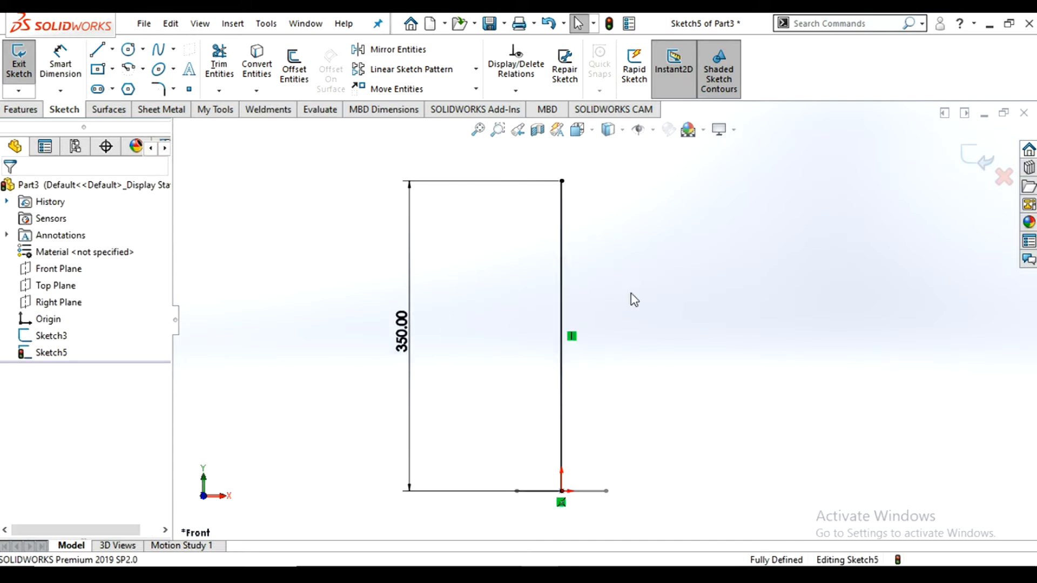
key(ctrl+7)
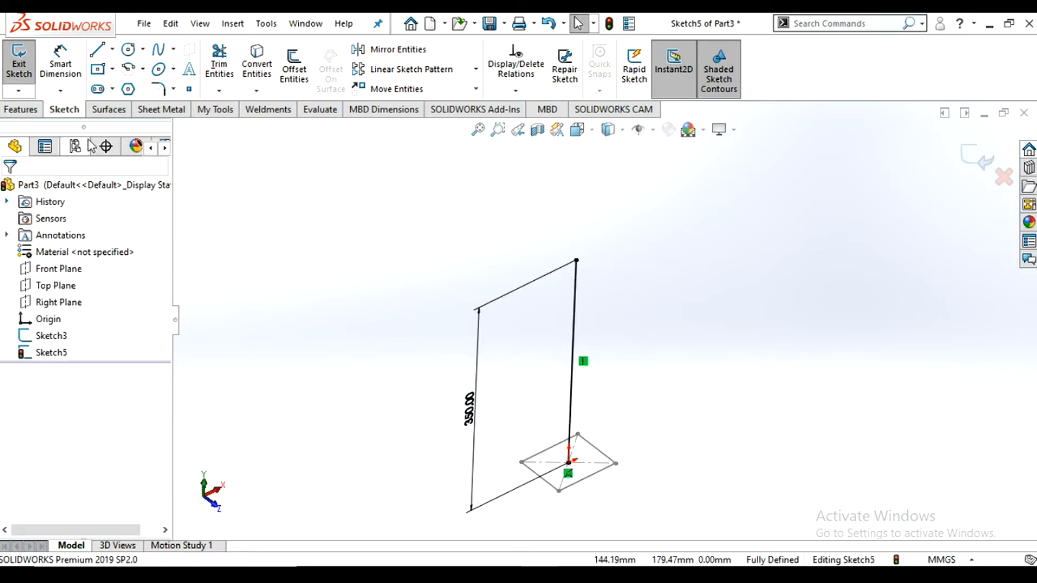
click(31, 111)
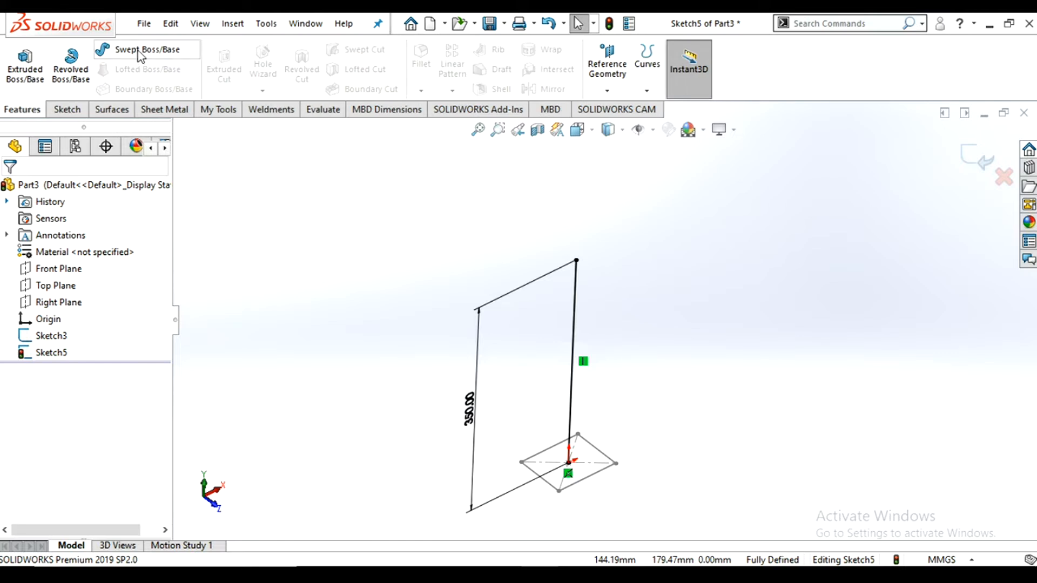
click(139, 52)
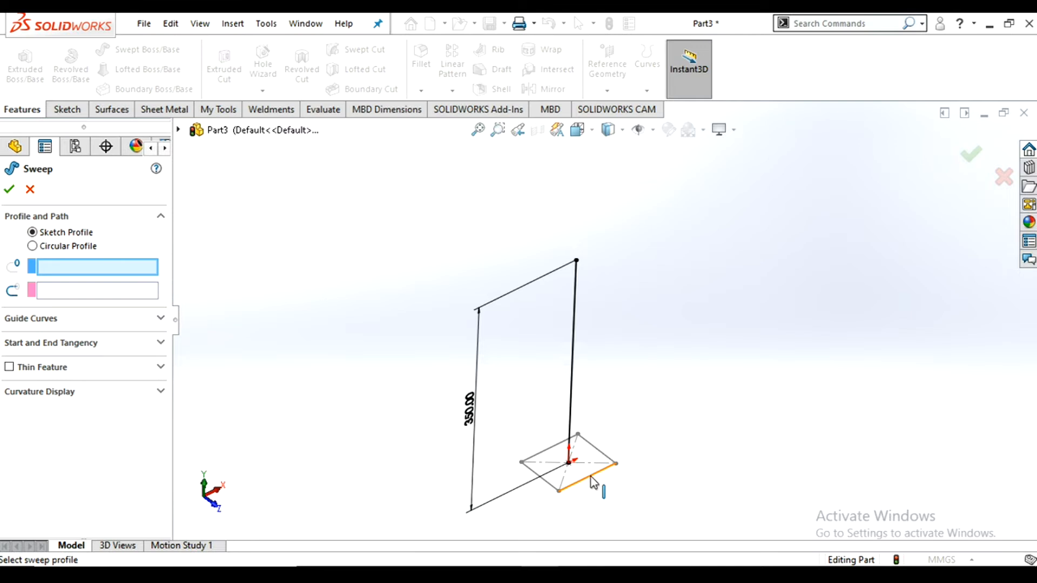
click(594, 474)
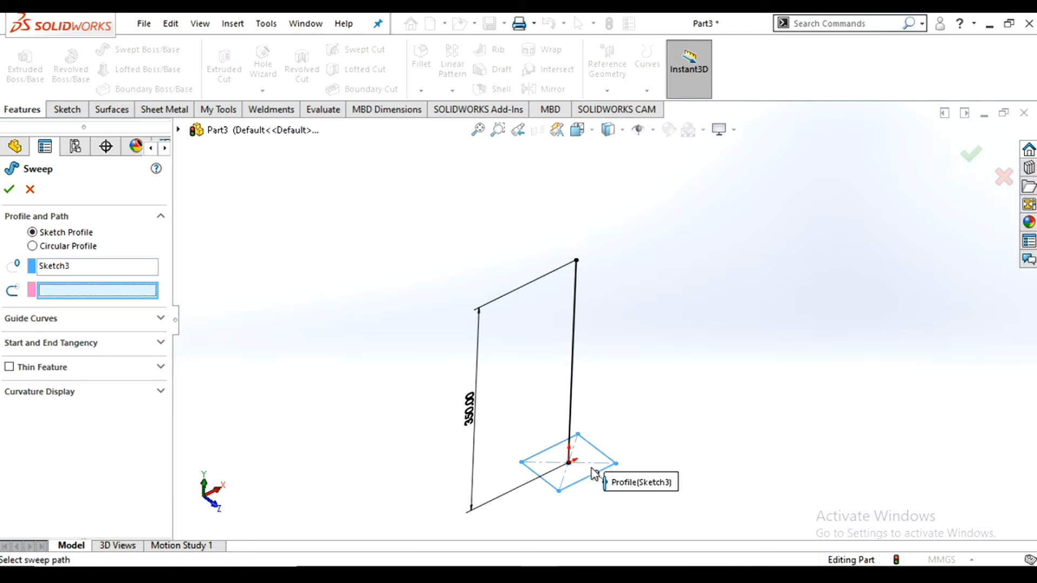
click(574, 354)
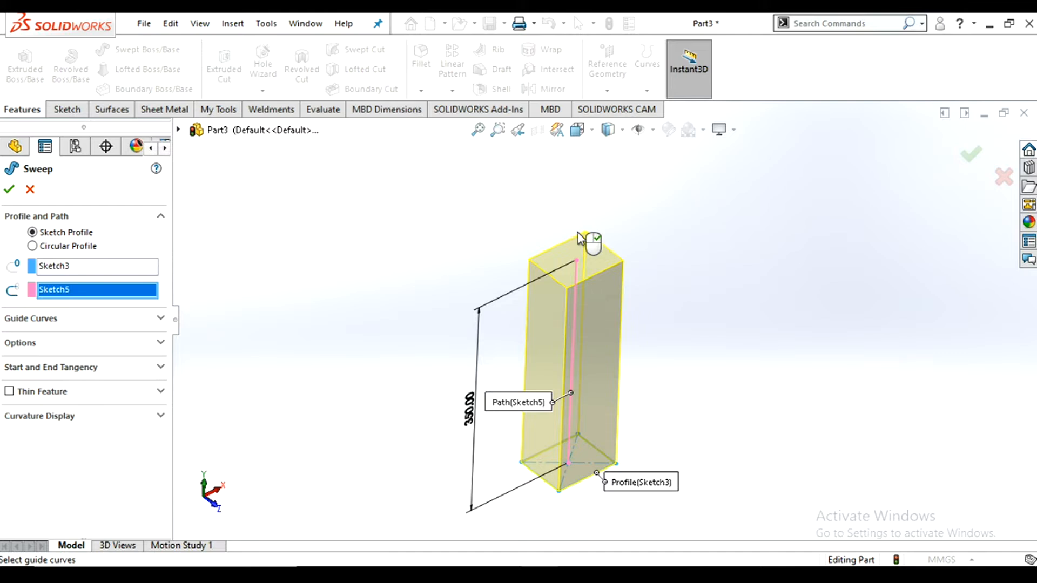
- Set the sweep's profile twist to Specify Twist Value at 360 degrees and accept the feature
click(78, 343)
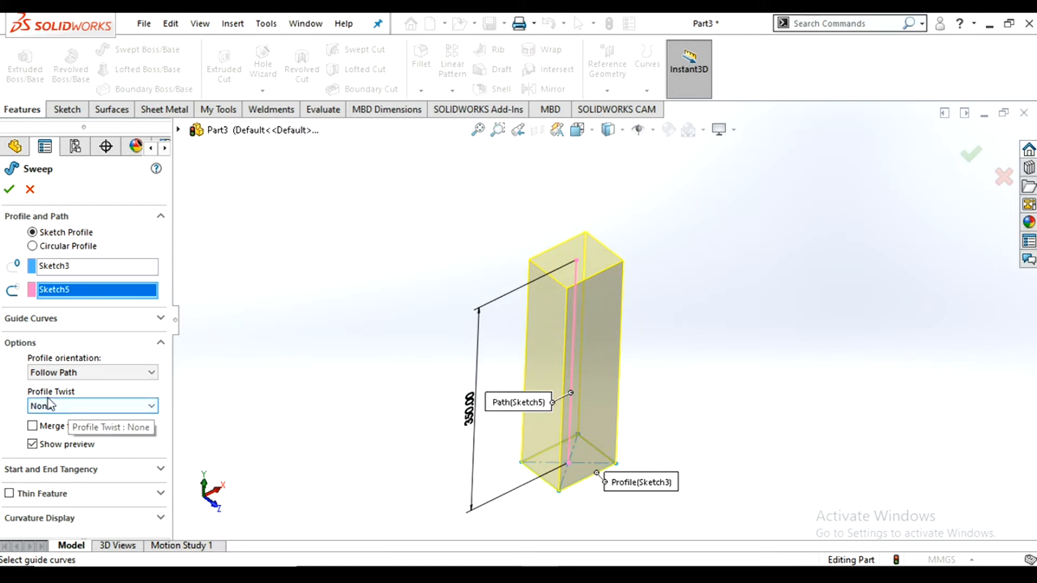
click(108, 406)
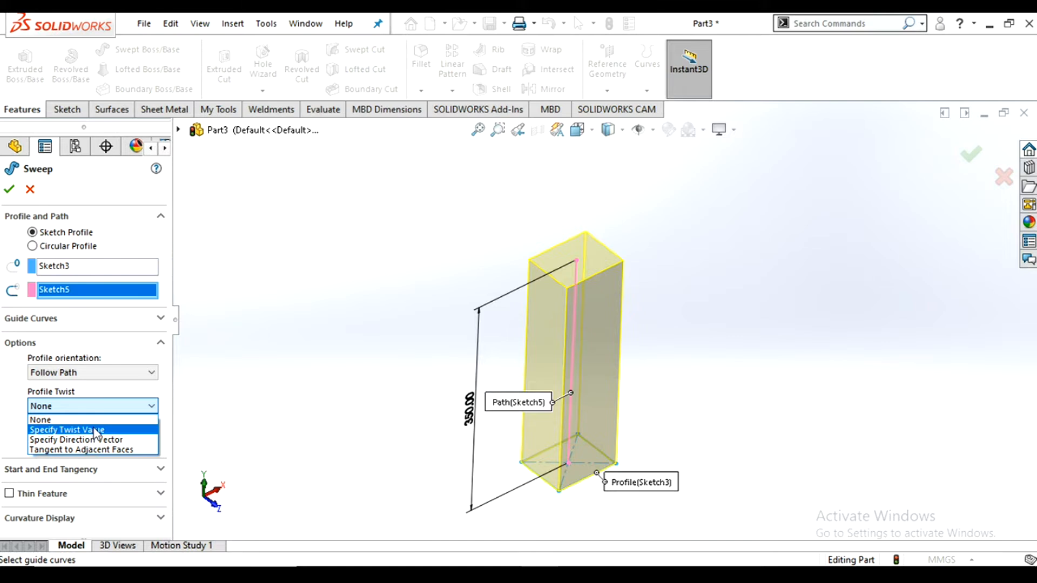
click(96, 431)
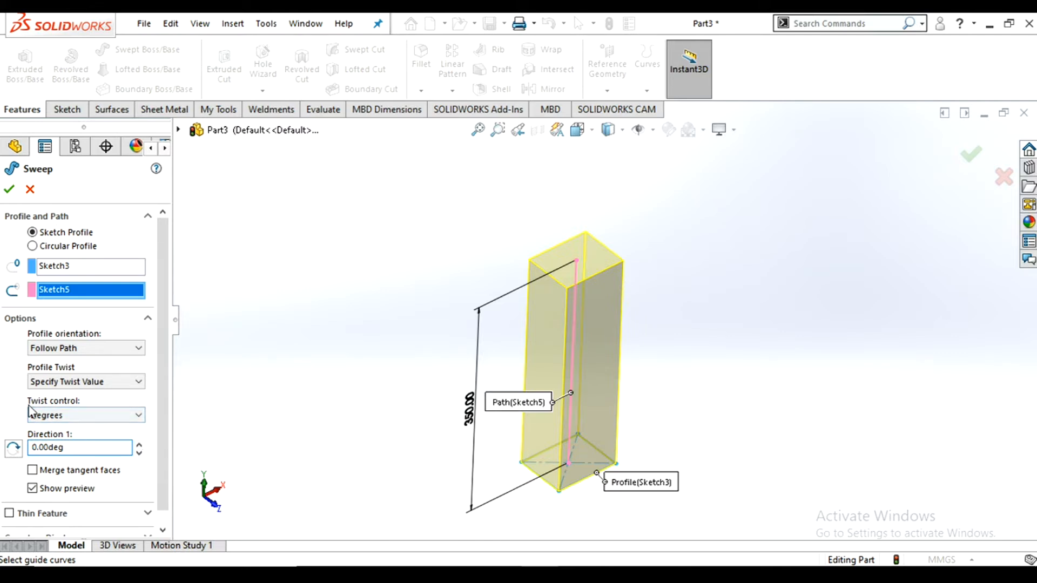
click(136, 420)
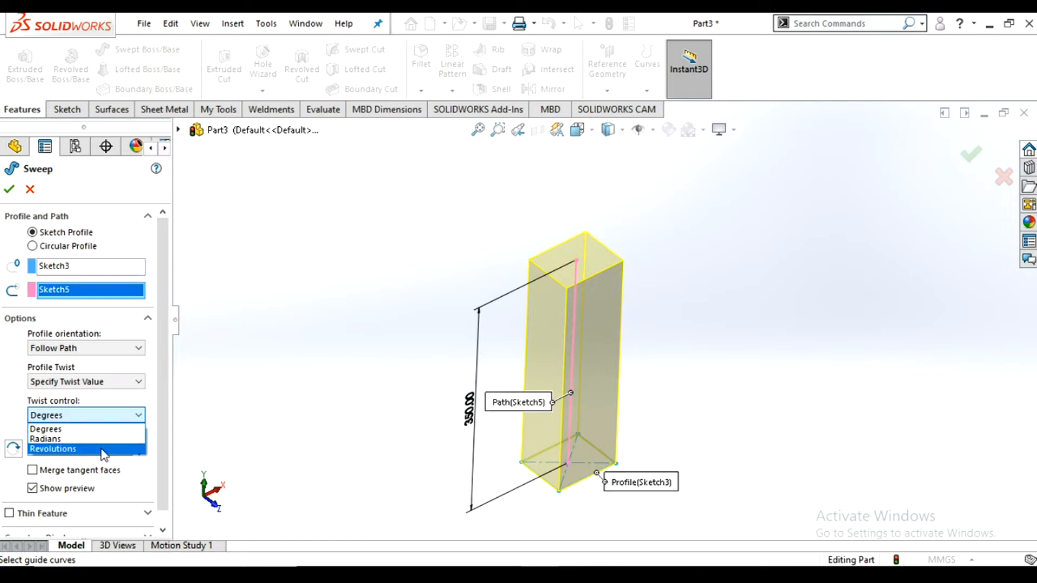
click(97, 430)
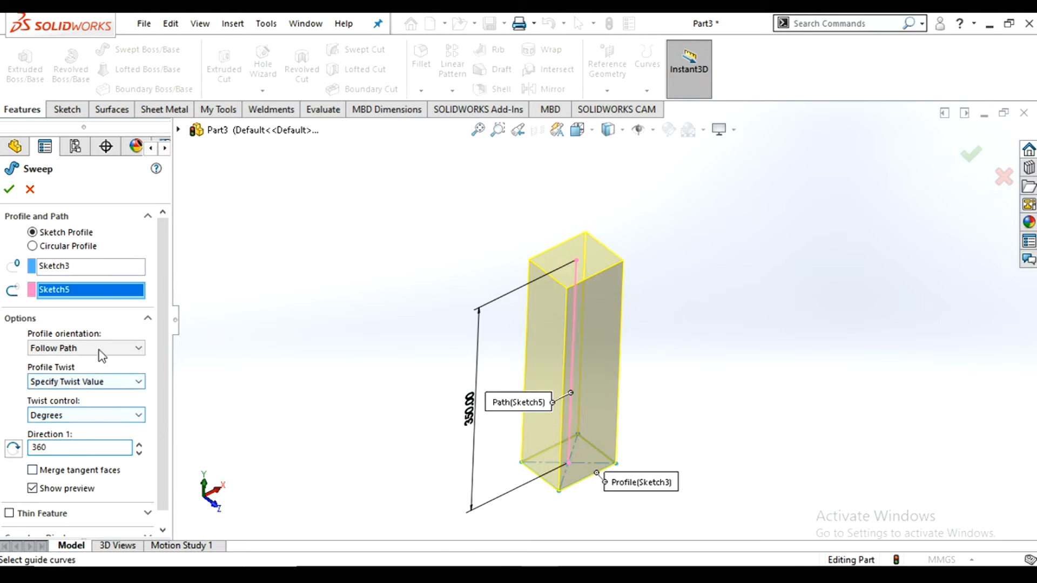
click(122, 364)
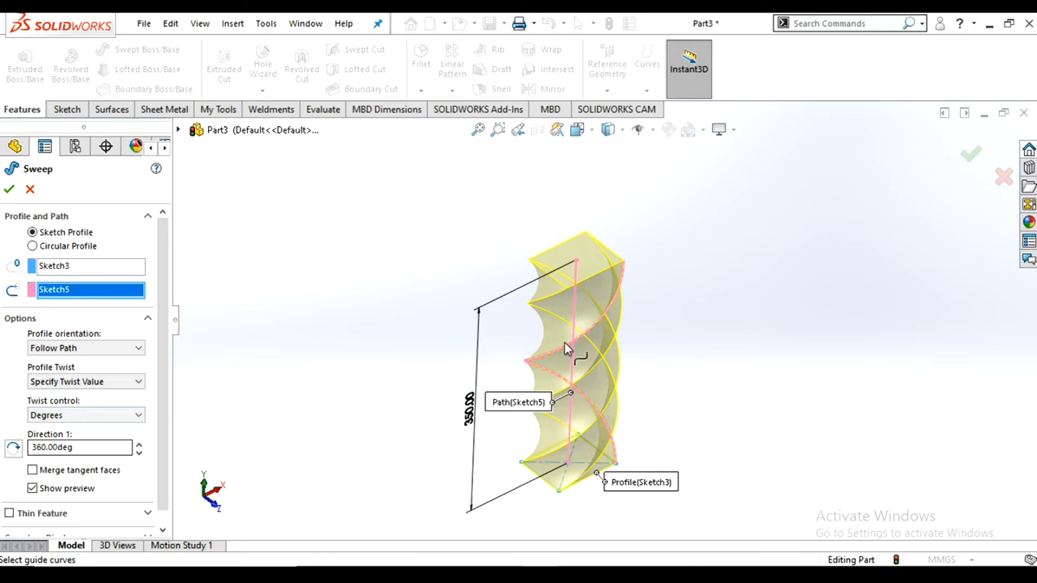
scroll(597, 372, down, 2)
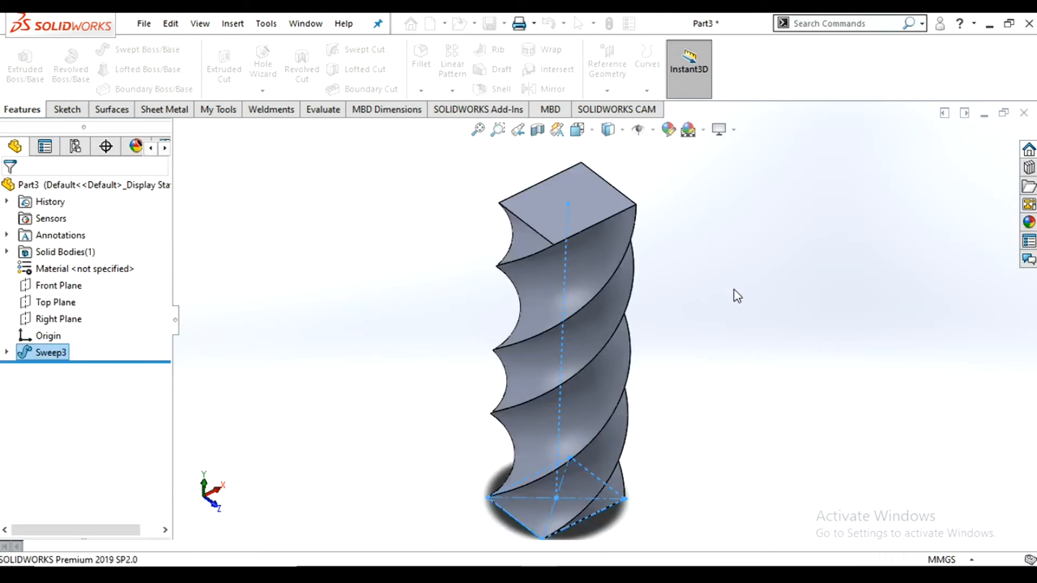
click(696, 346)
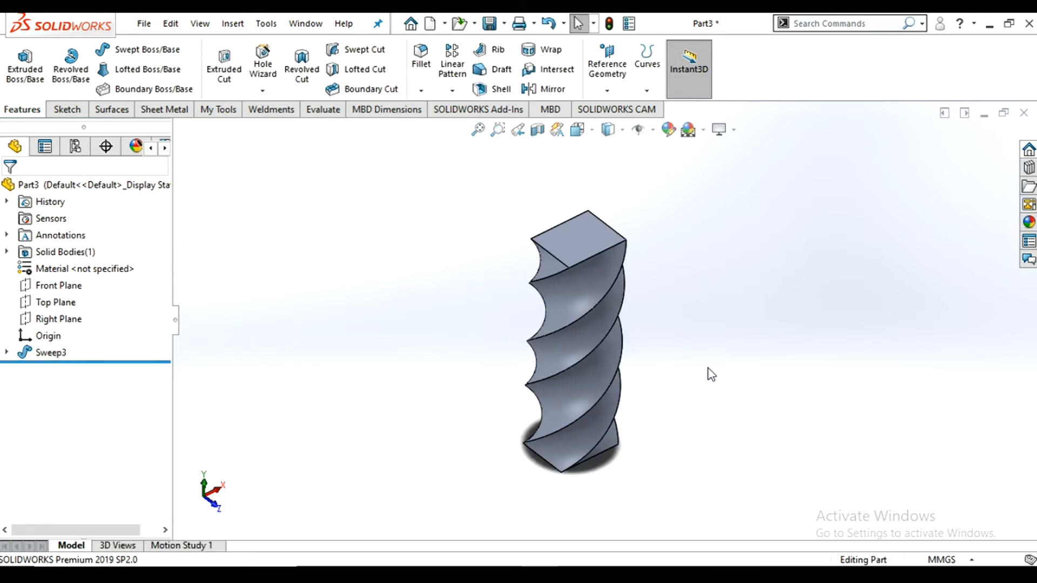
middle_drag(712, 292, 658, 266)
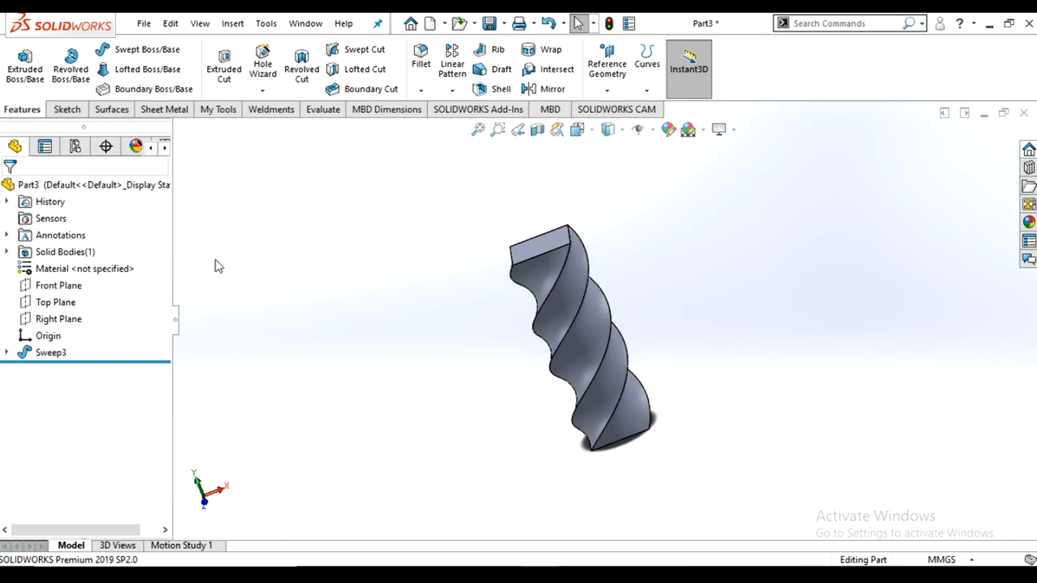
- Open the twisted sweep's path sketch for editing and orient the view normal to it
click(7, 352)
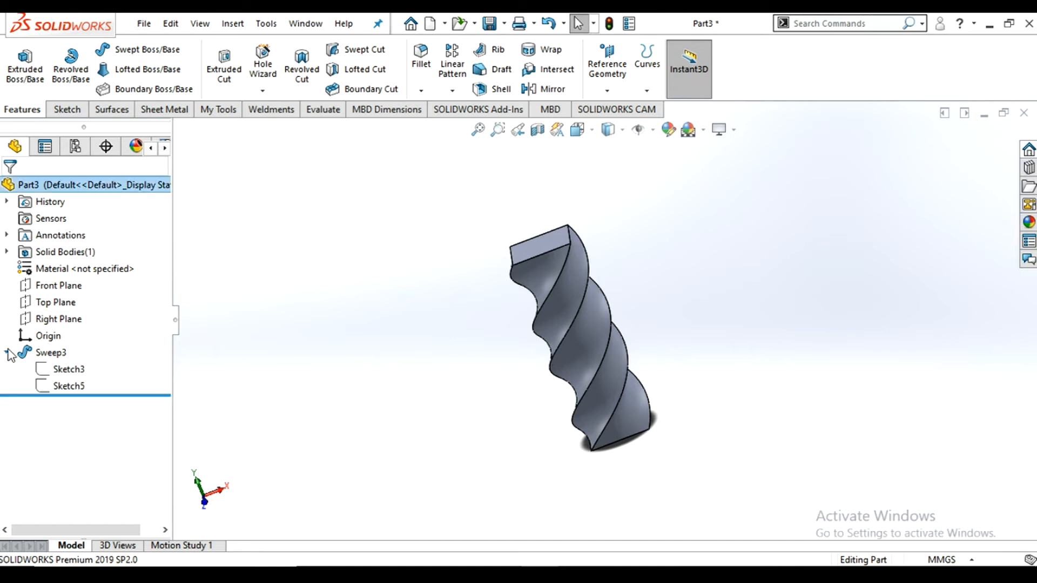
click(68, 386)
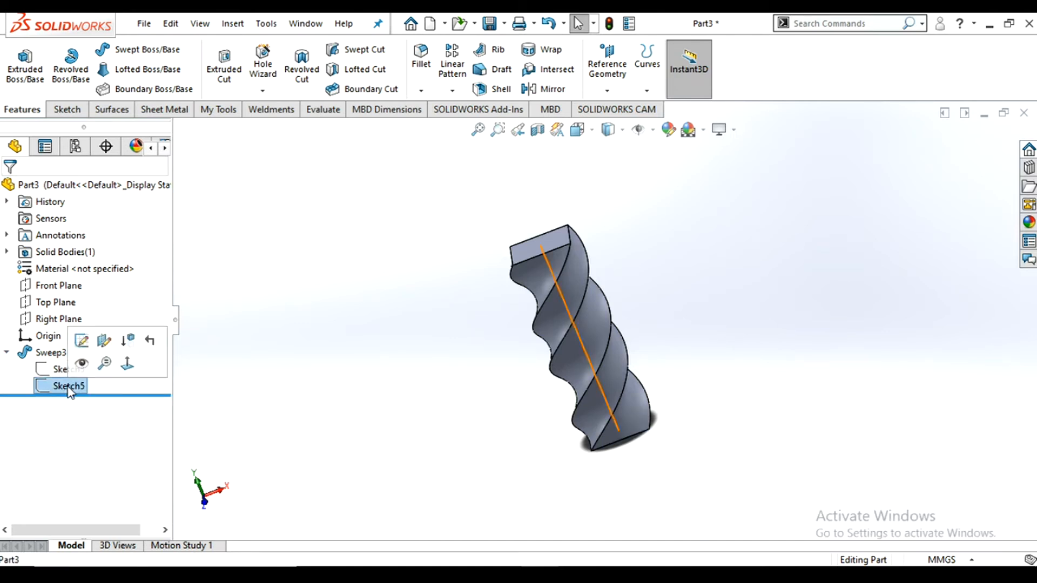
click(81, 341)
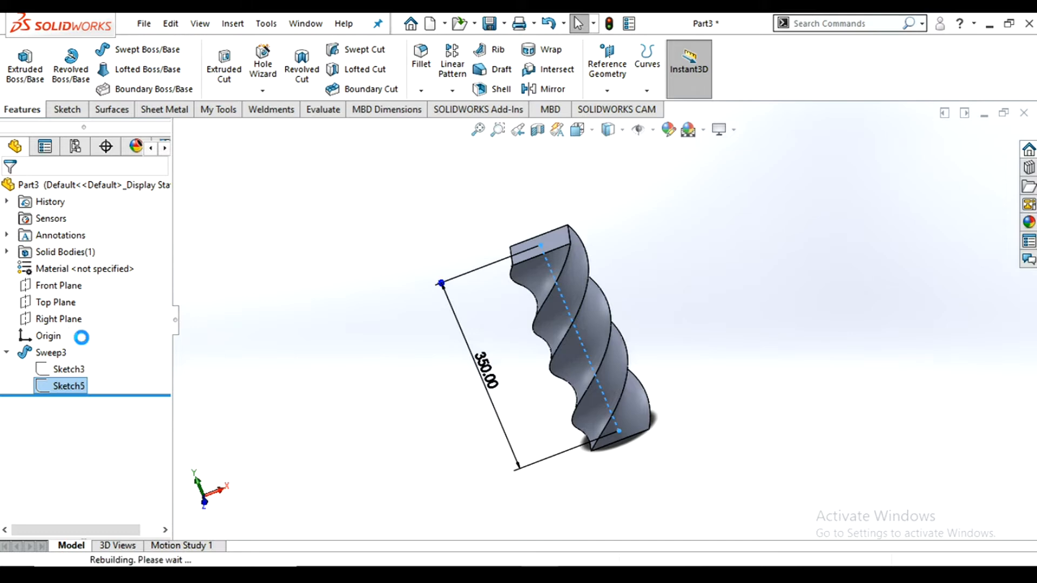
click(594, 131)
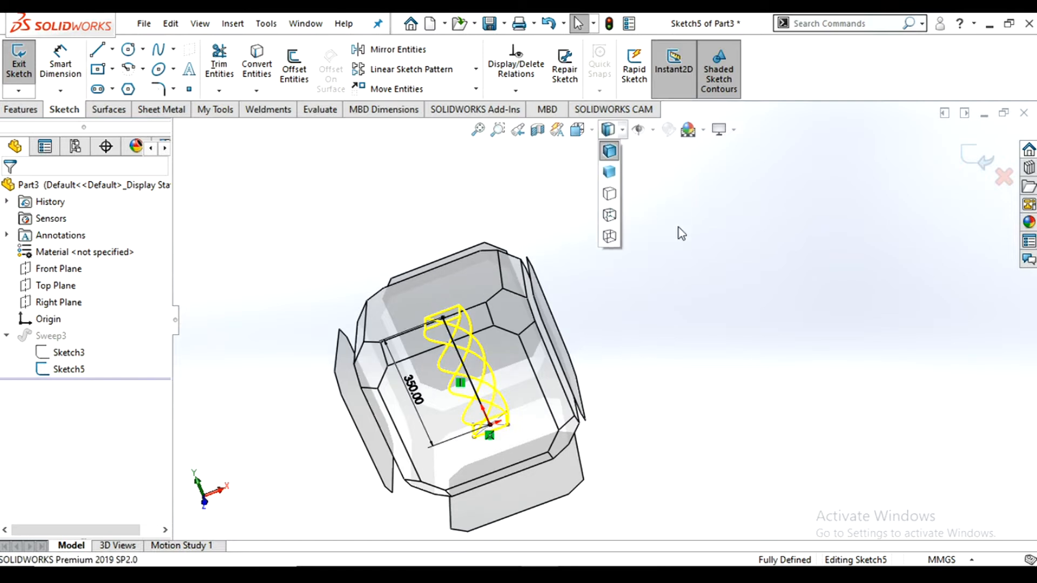
click(594, 131)
click(663, 216)
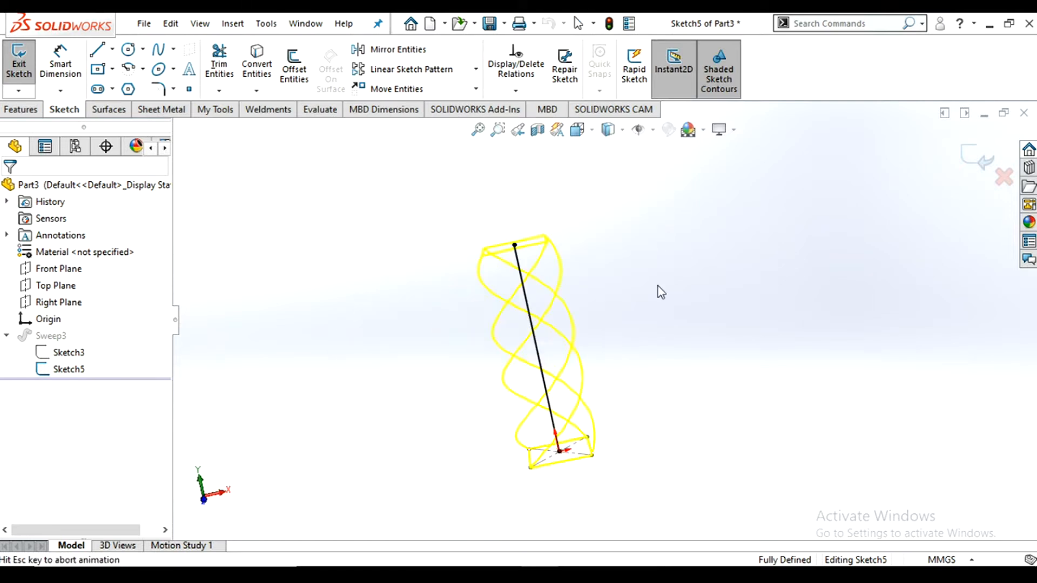
- Sketch a horizontal line about 614 mm long from the upper end of the vertical path line
scroll(675, 254, down, 2)
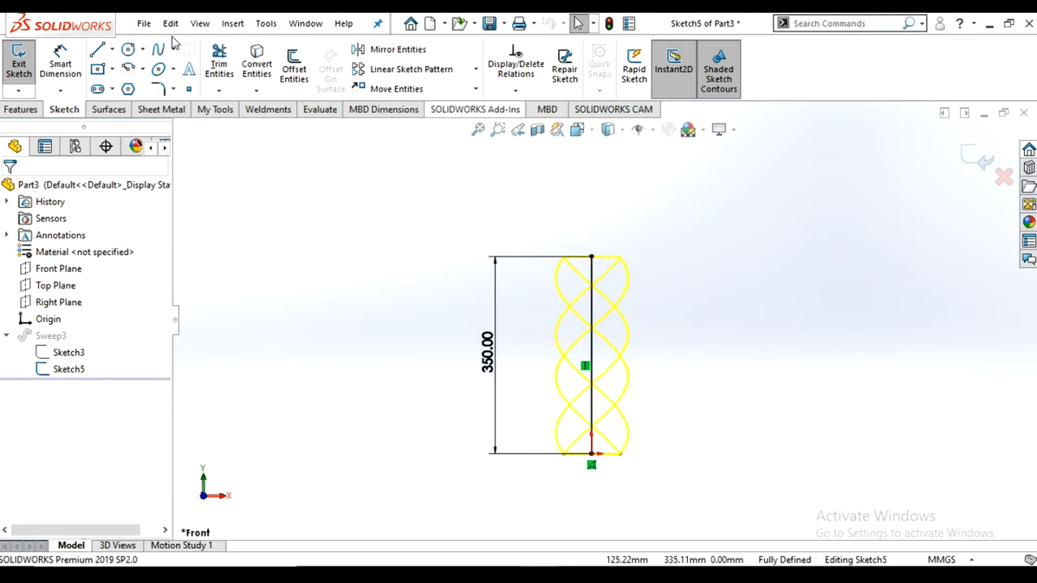
key(l)
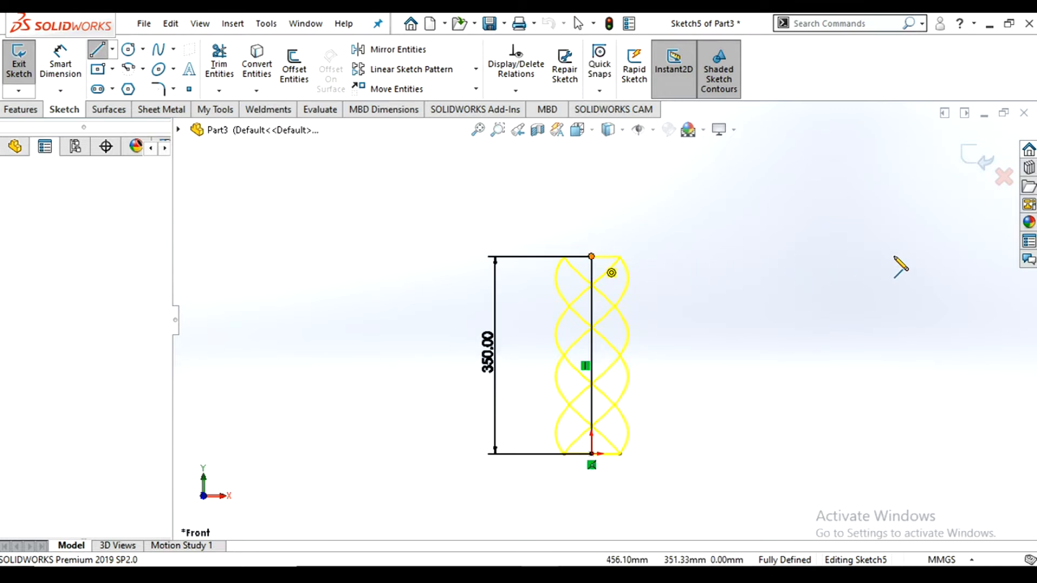
click(938, 257)
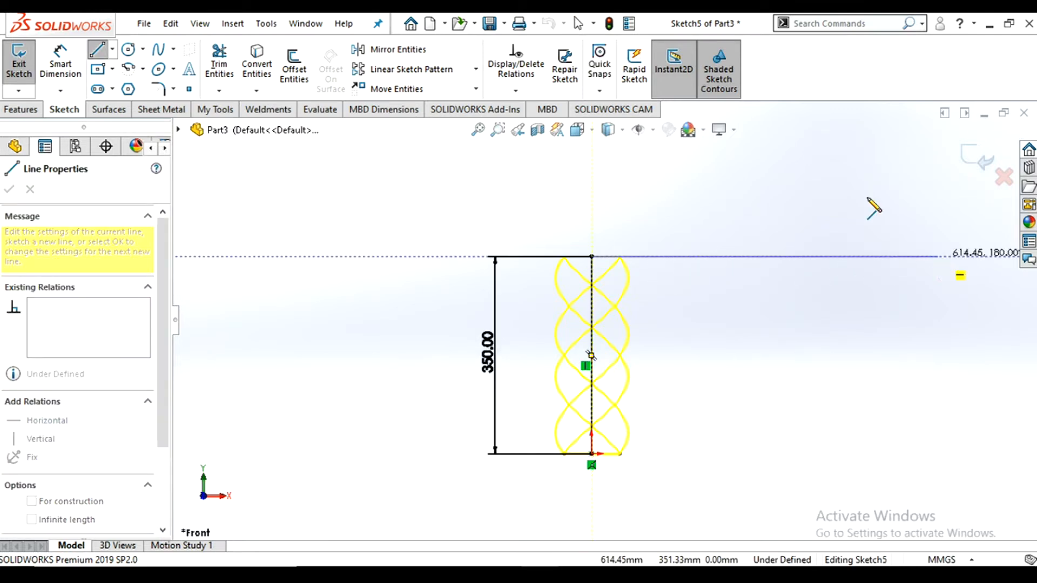
- Round the corner between the vertical and horizontal path lines with a 150 mm sketch fillet
click(160, 89)
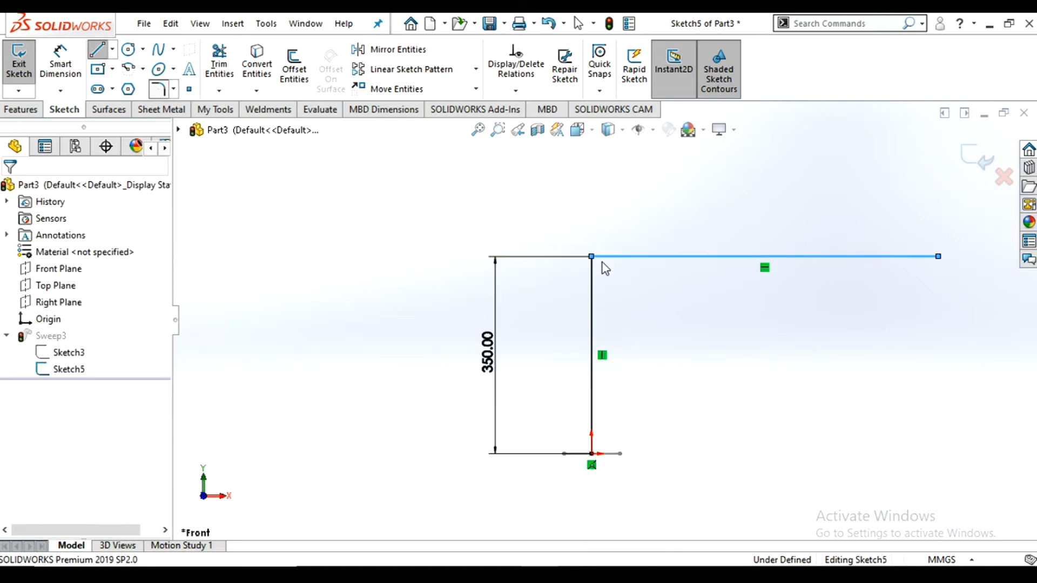
click(592, 258)
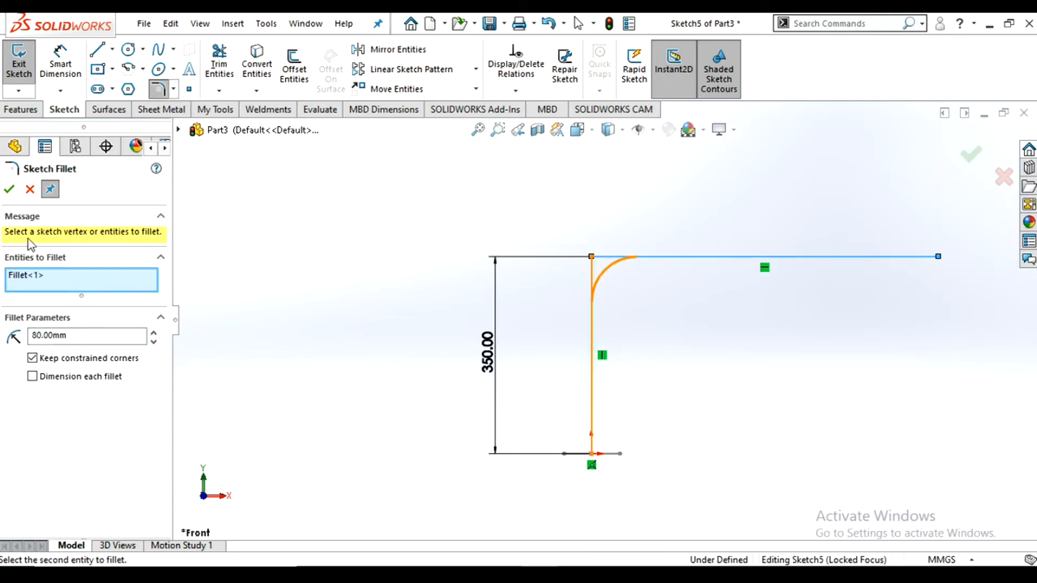
click(154, 334)
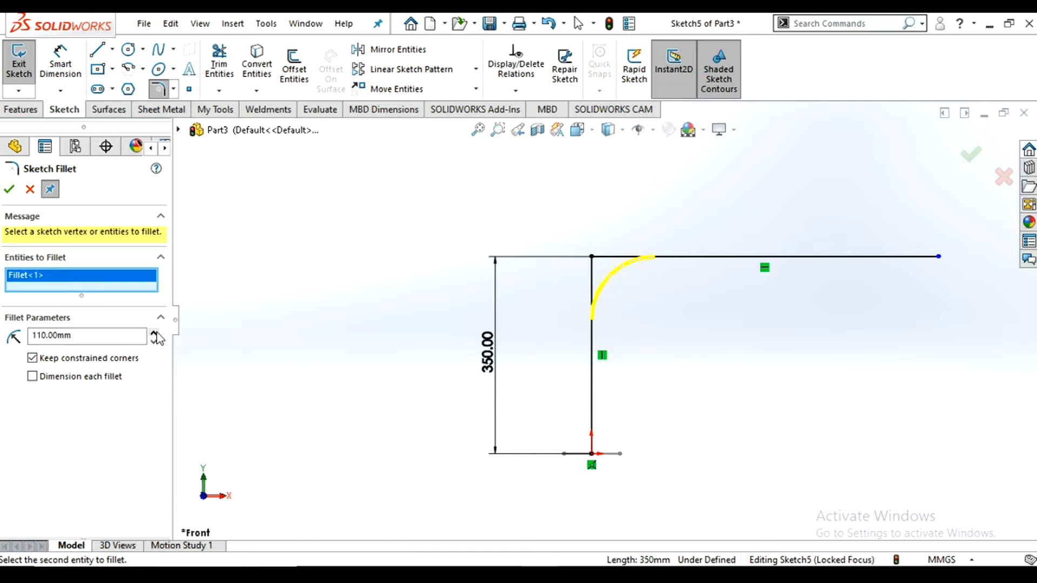
click(155, 333)
click(155, 333)
click(155, 334)
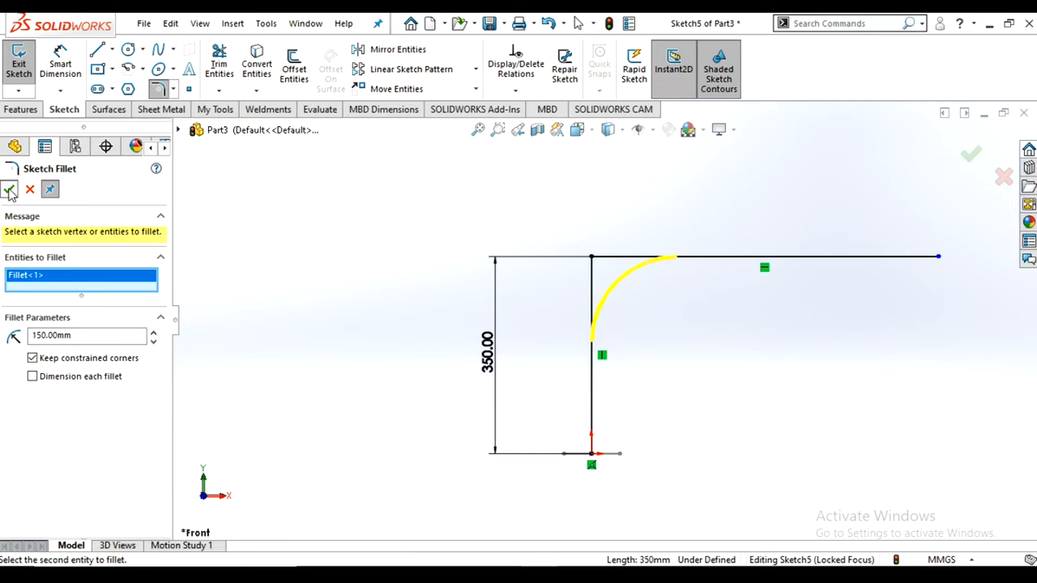
click(9, 189)
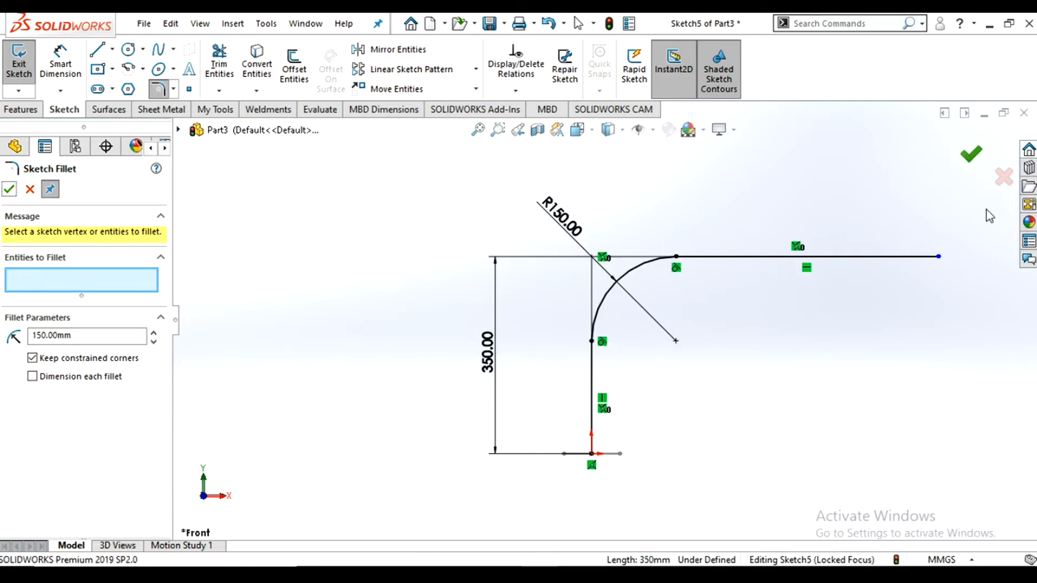
click(971, 155)
- Exit the path sketch to rebuild the twisted sweep along the bent path
click(976, 156)
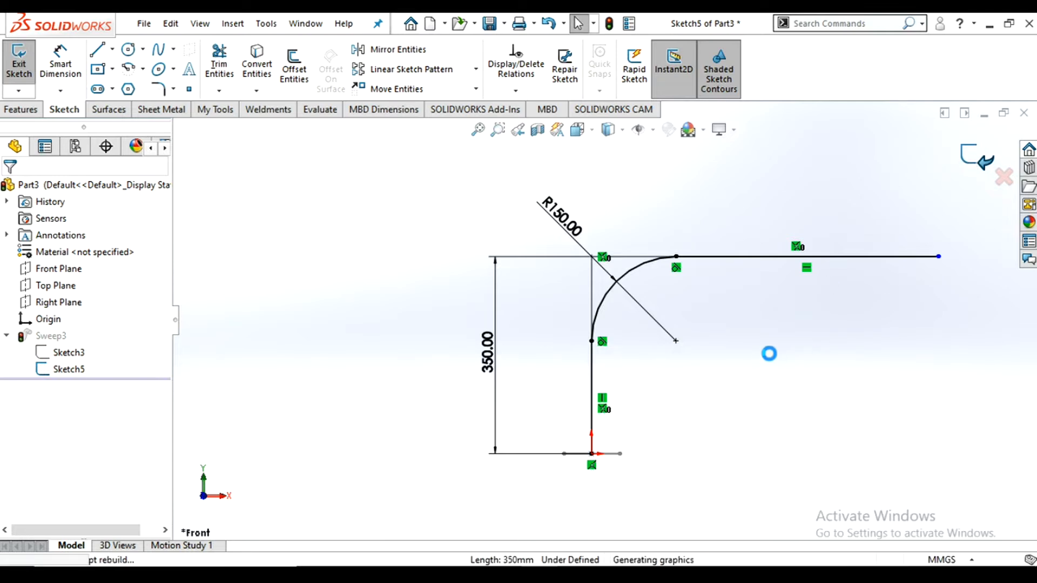
middle_drag(770, 353, 753, 400)
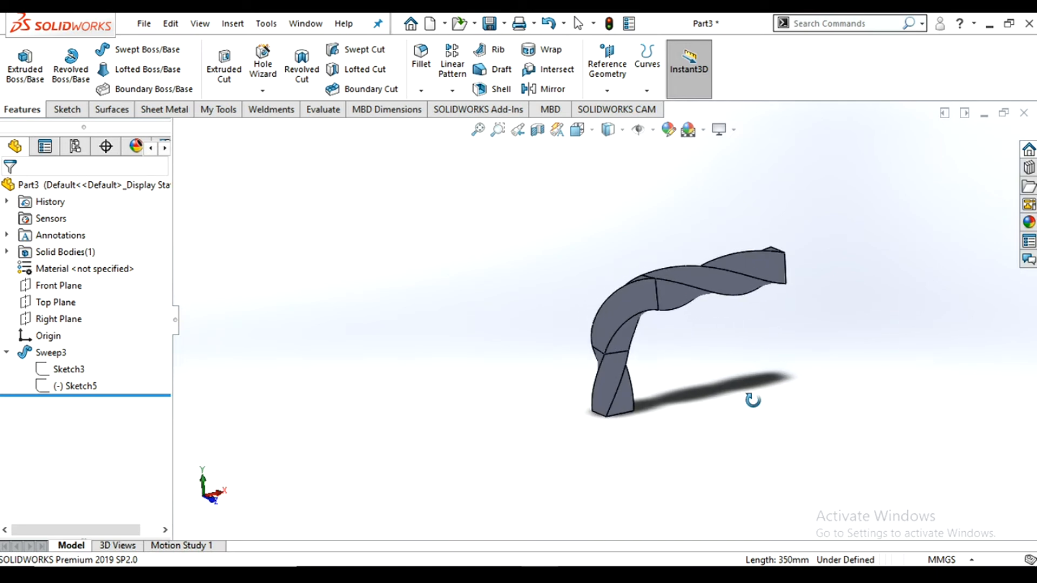
scroll(743, 298, down, 2)
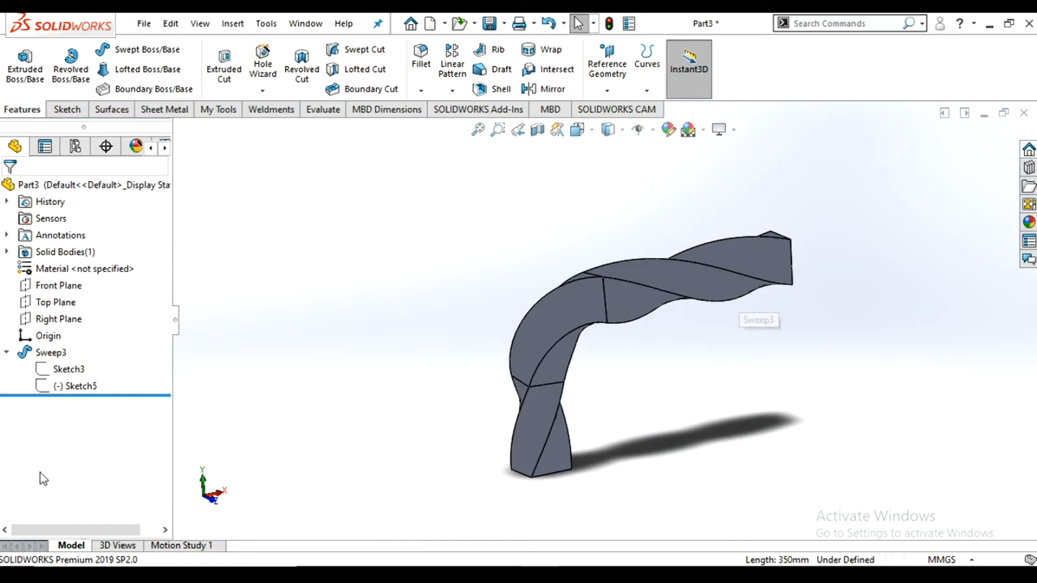
- Delete the twisted sweep together with its profile and path sketches
click(6, 353)
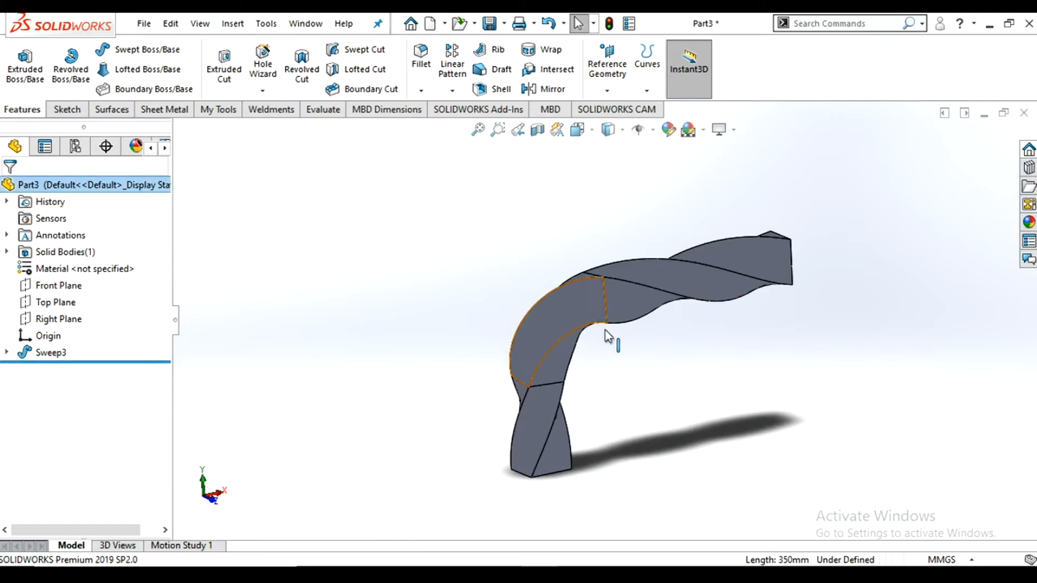
right_click(48, 352)
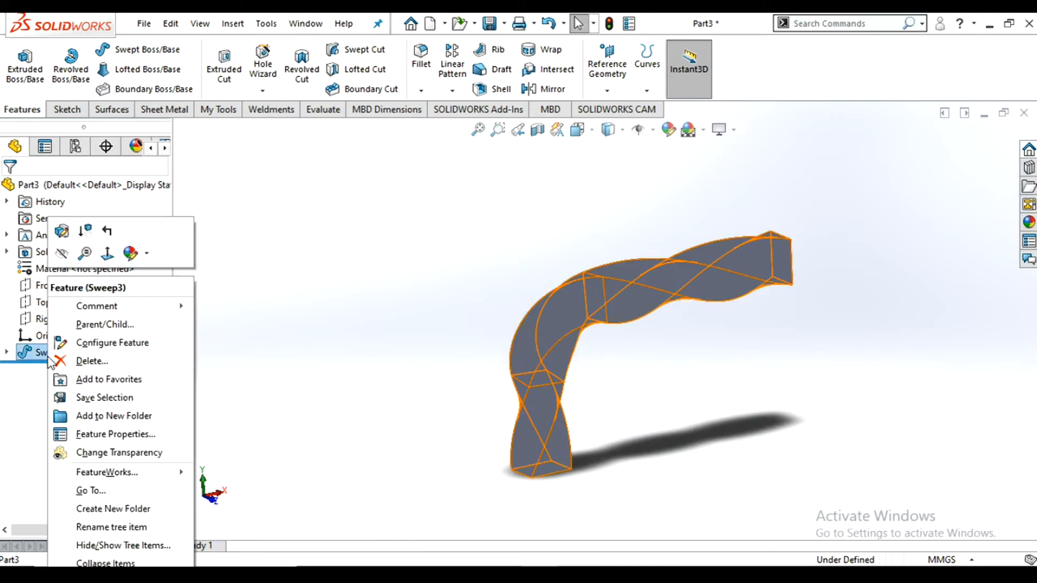
click(92, 361)
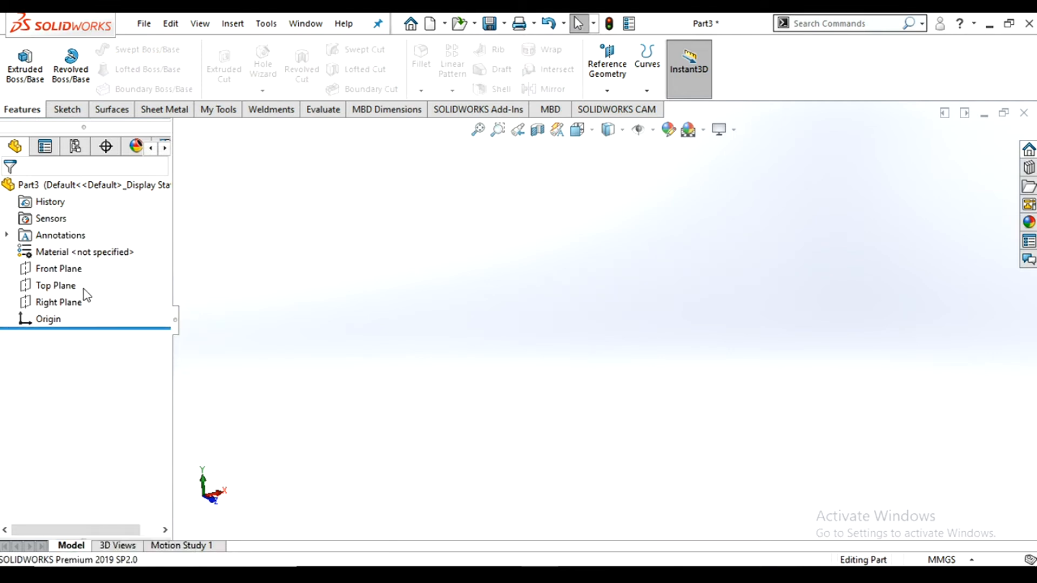
- Sketch an ellipse on the Top Plane, centred on the origin, with radii of about 392 mm horizontally and 234 mm vertically
click(56, 289)
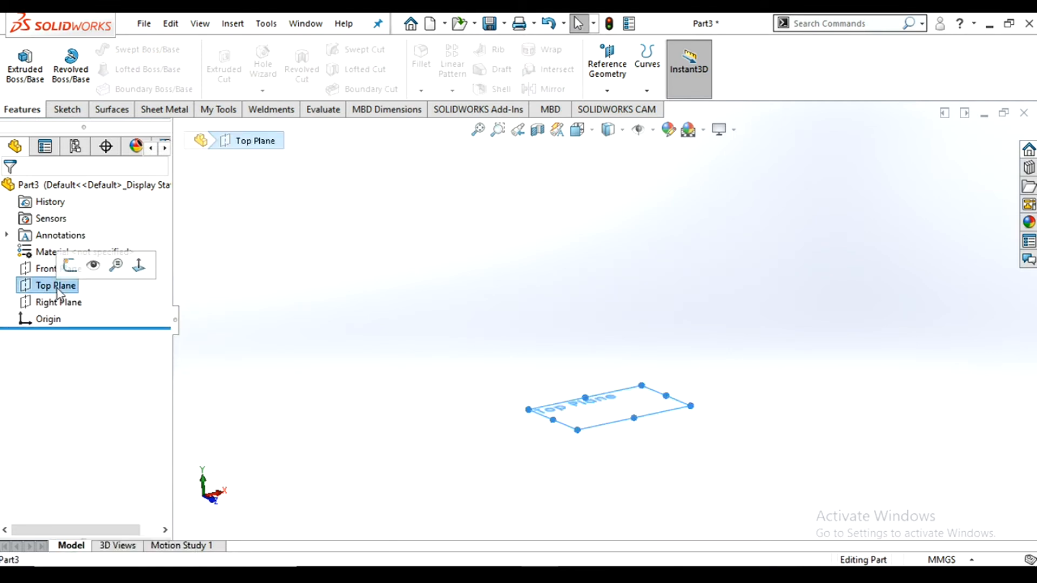
click(140, 270)
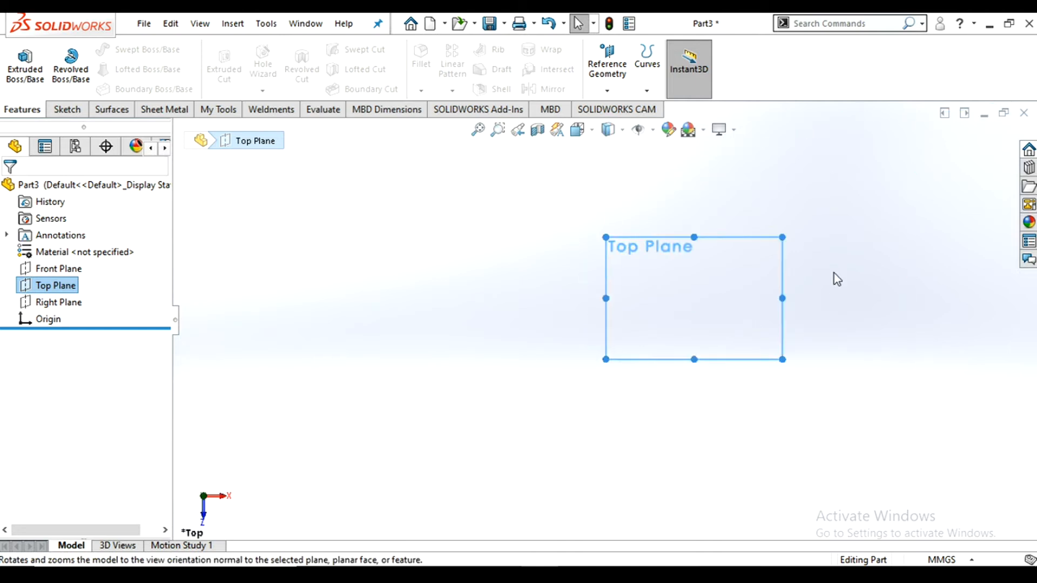
key(Escape)
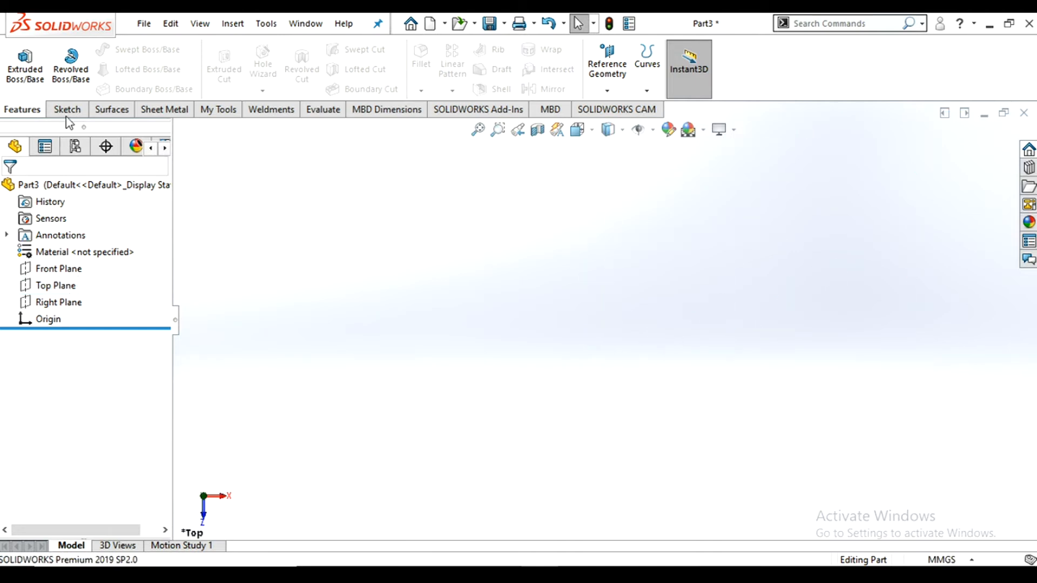
click(49, 289)
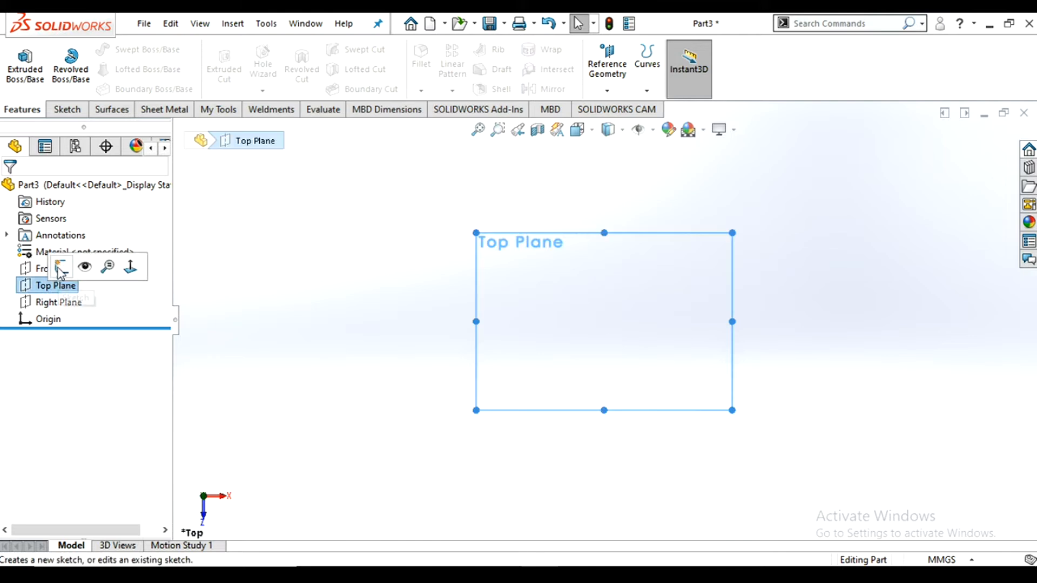
click(60, 269)
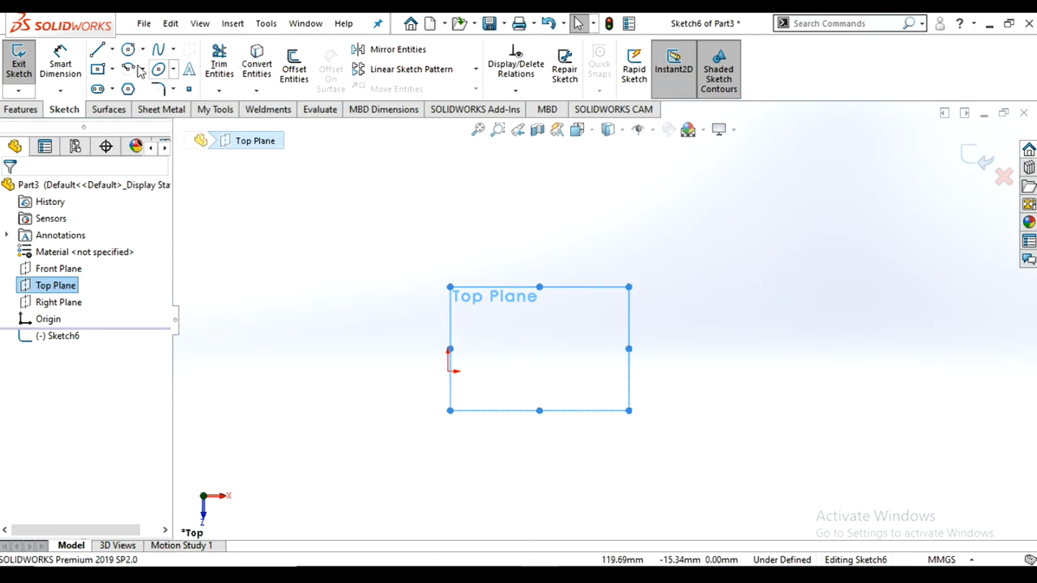
click(173, 69)
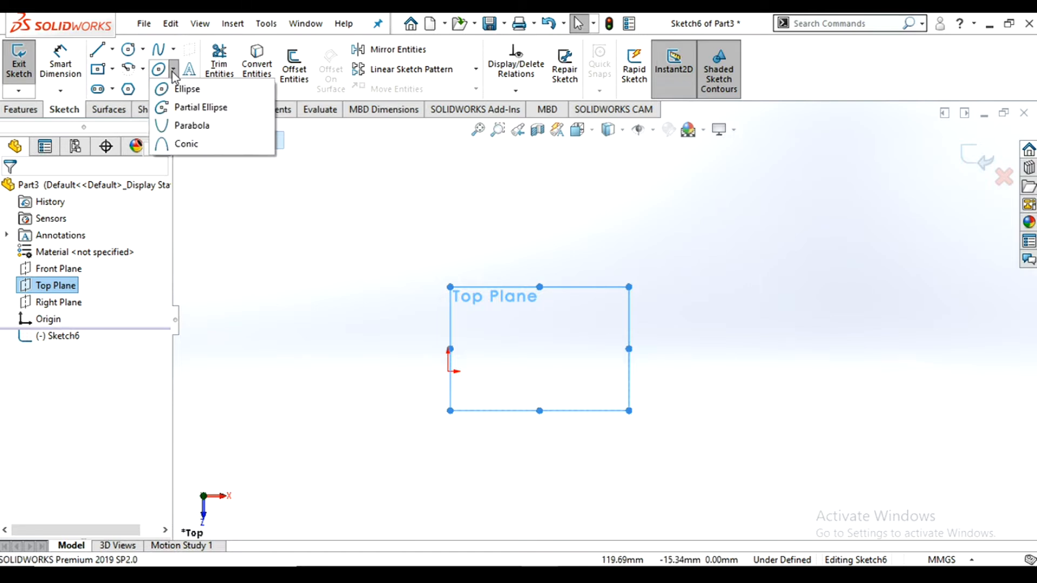
click(184, 90)
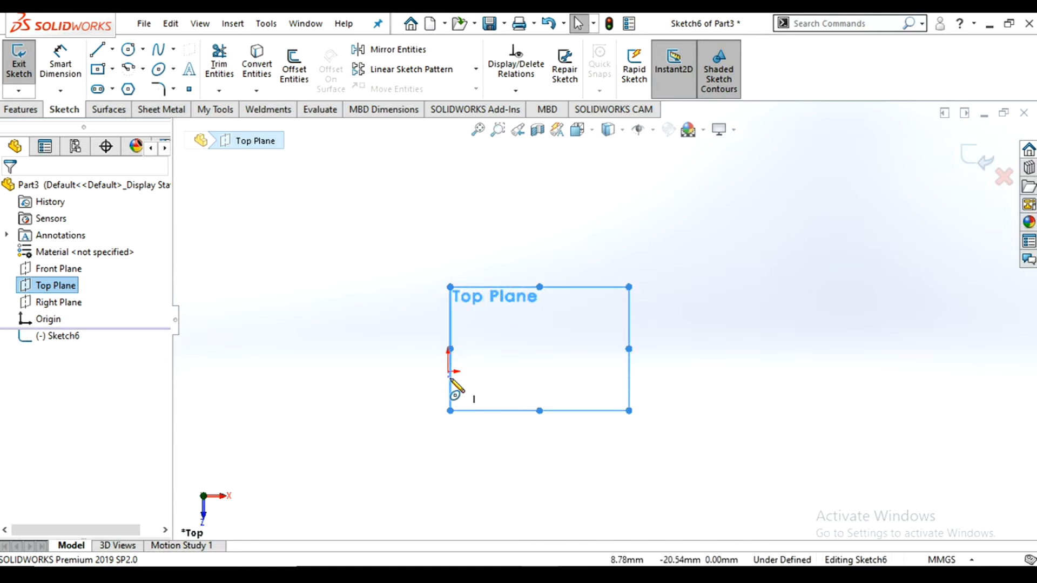
click(622, 371)
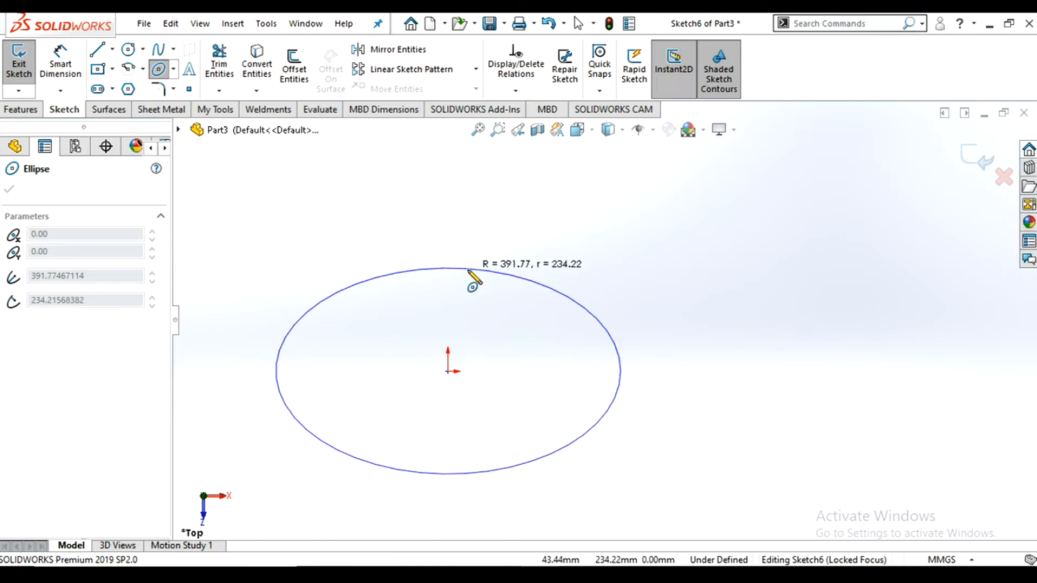
click(469, 270)
click(11, 191)
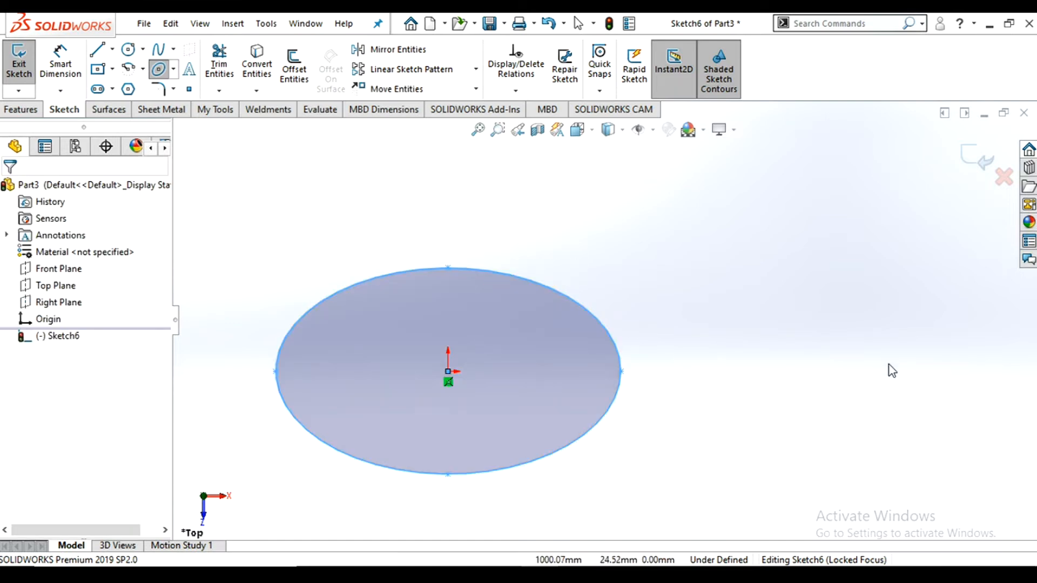
- Exit the ellipse sketch on the Top Plane
scroll(780, 344, up, 1)
scroll(540, 327, up, 4)
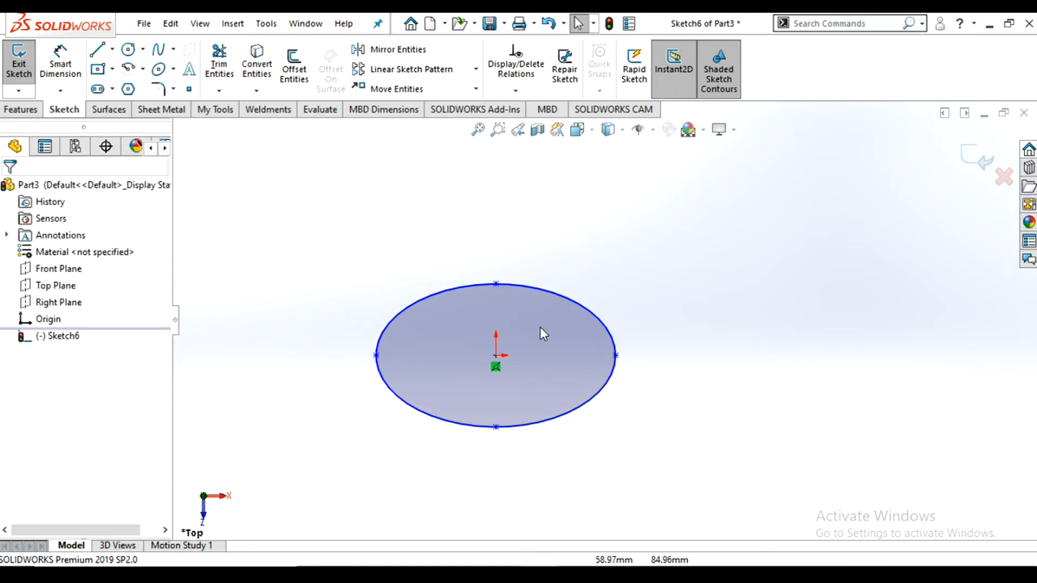
scroll(573, 324, down, 4)
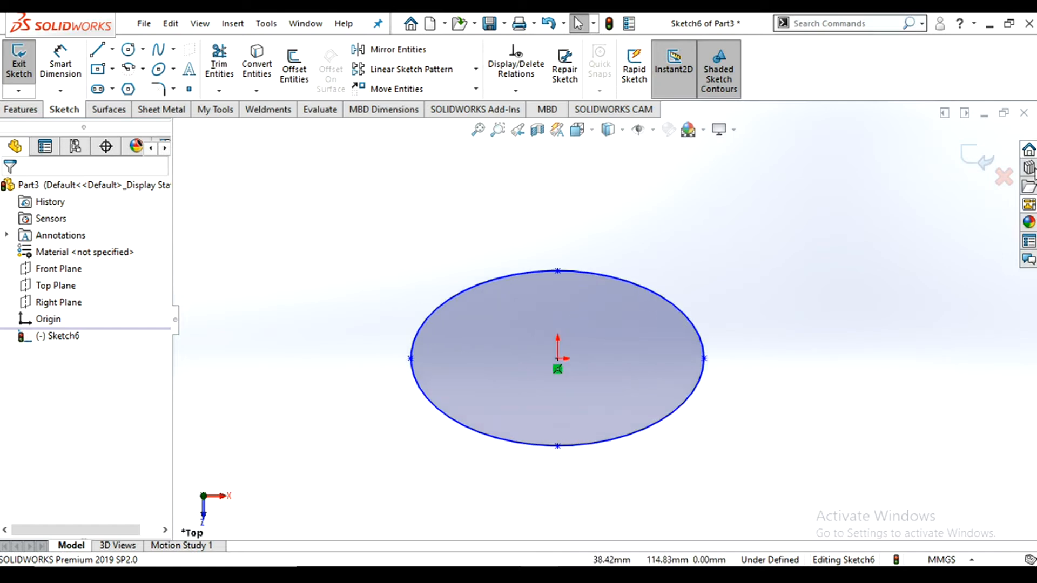
click(970, 164)
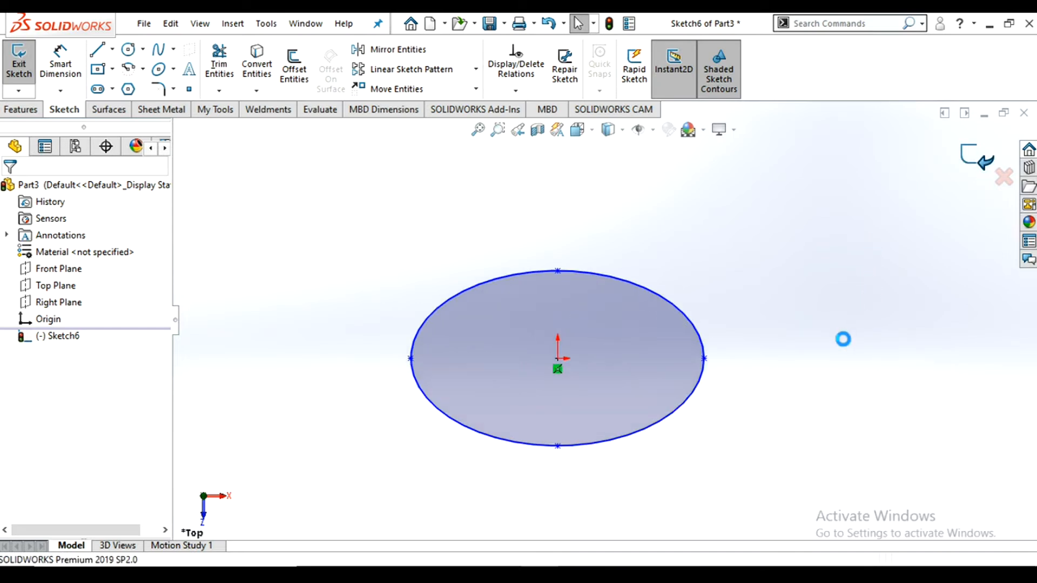
click(830, 373)
scroll(598, 282, up, 1)
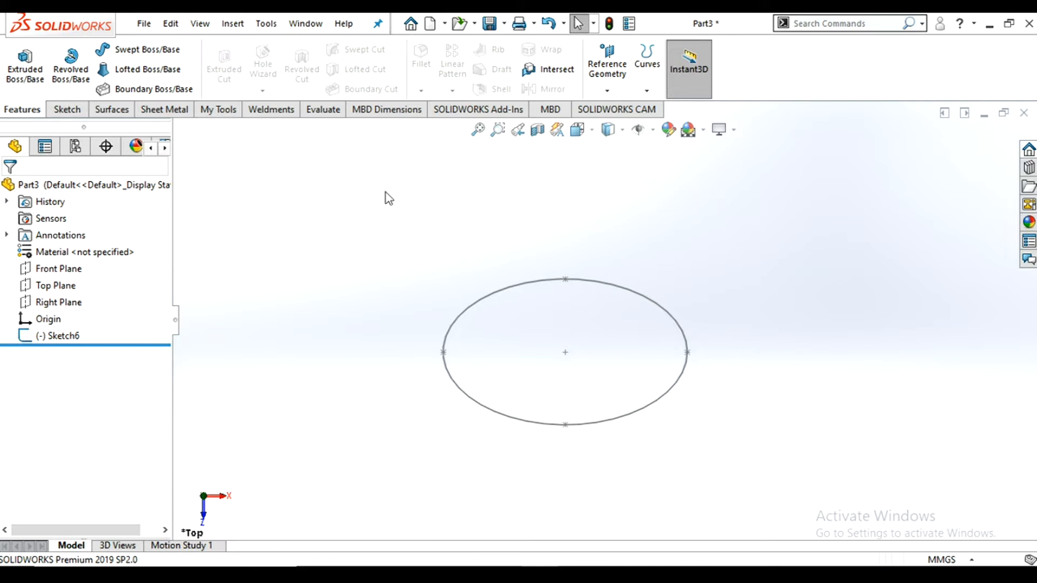
- Sketch a vertical line about 732 mm long upward from the origin in a new sketch on the Front Plane
click(66, 270)
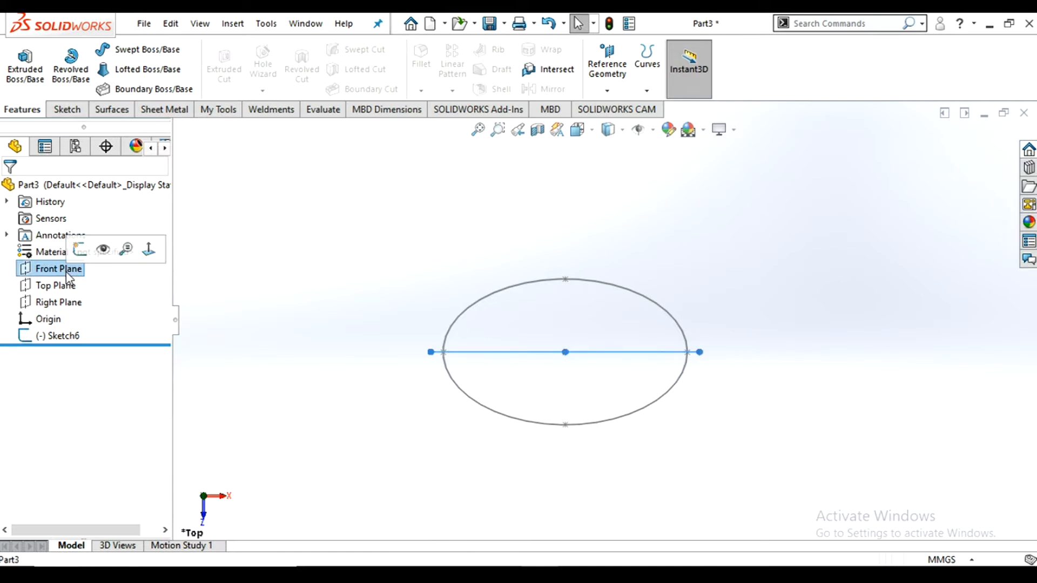
click(80, 252)
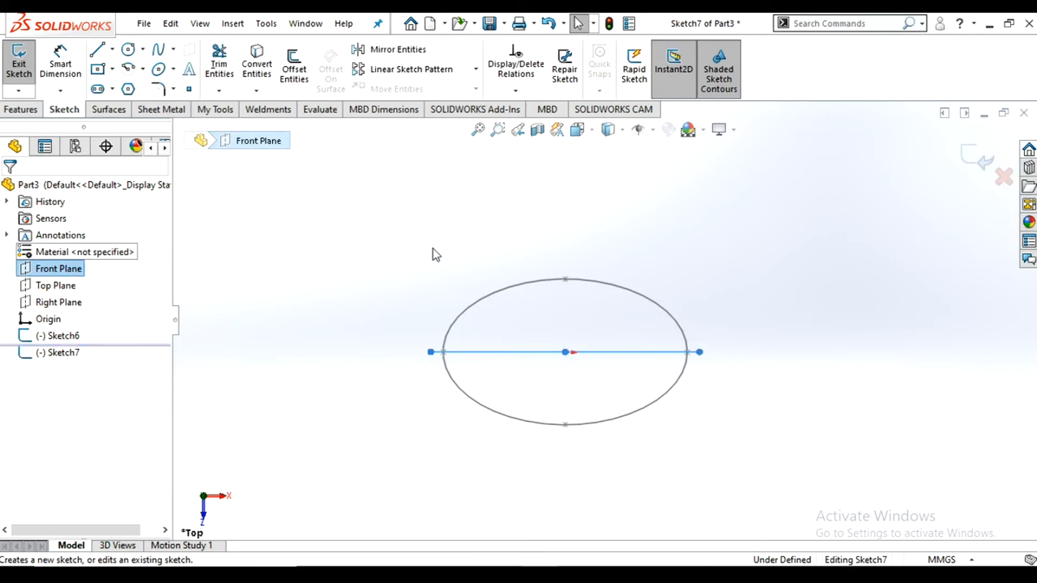
click(578, 130)
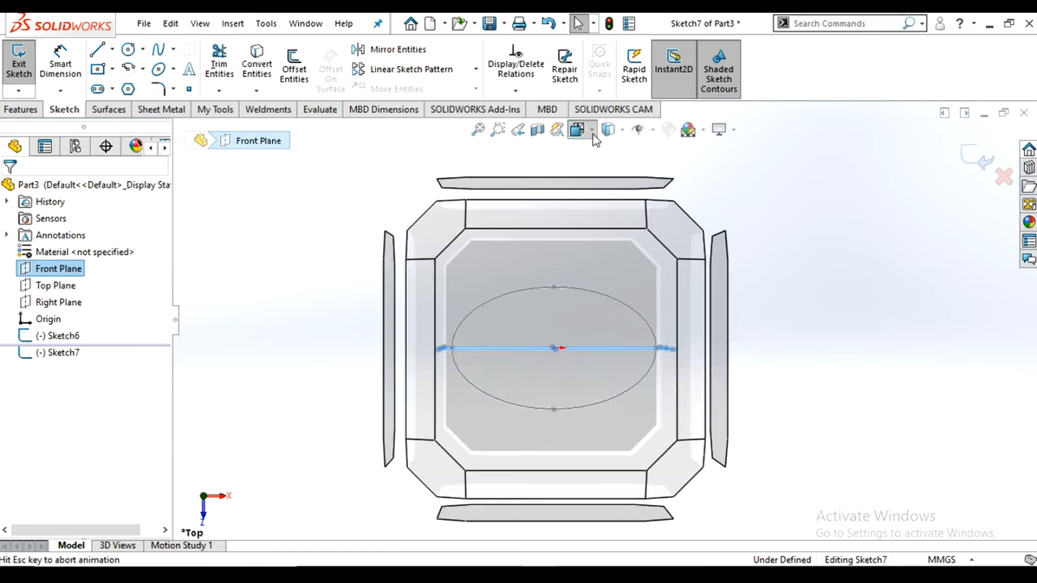
click(675, 214)
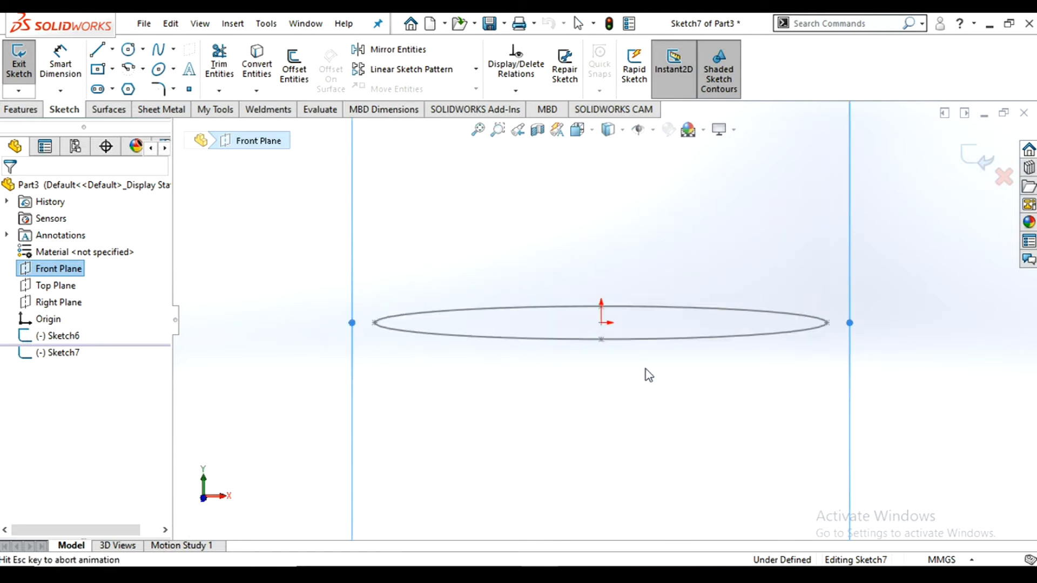
scroll(683, 198, down, 3)
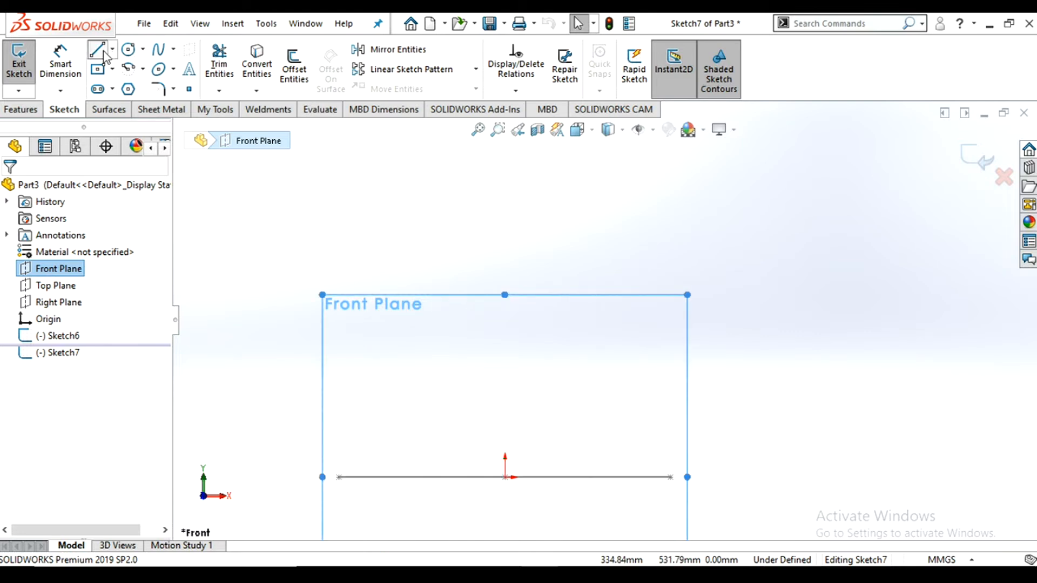
key(l)
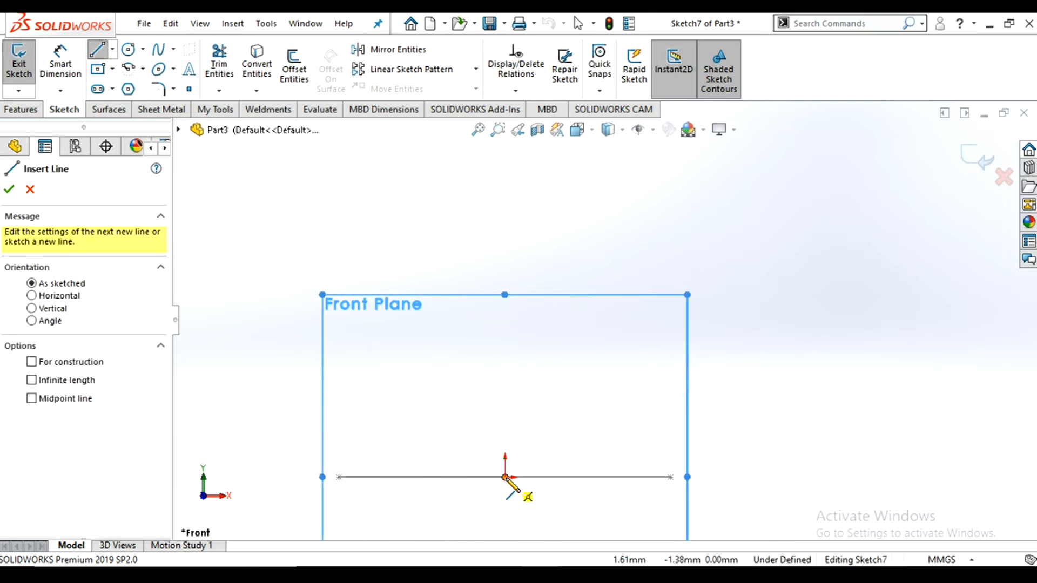
click(505, 477)
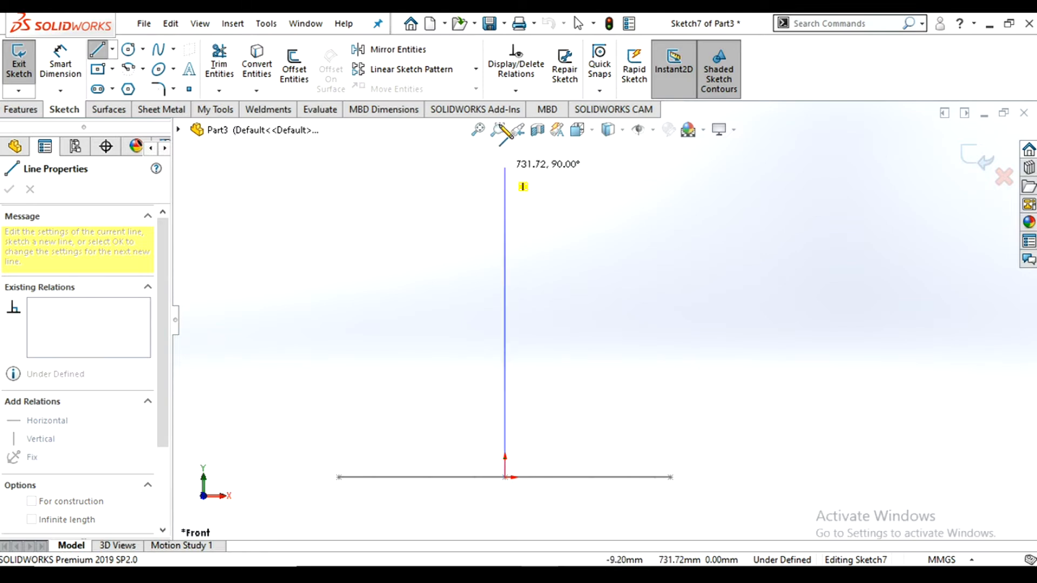
double_click(505, 167)
- Dimension the vertical line to 750 mm and exit the path sketch
click(63, 60)
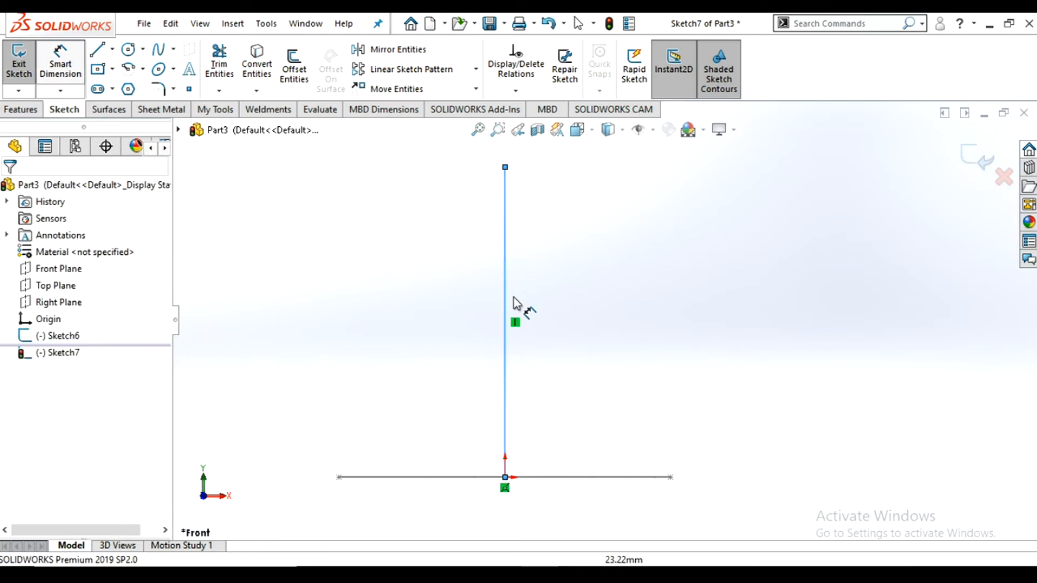
click(505, 320)
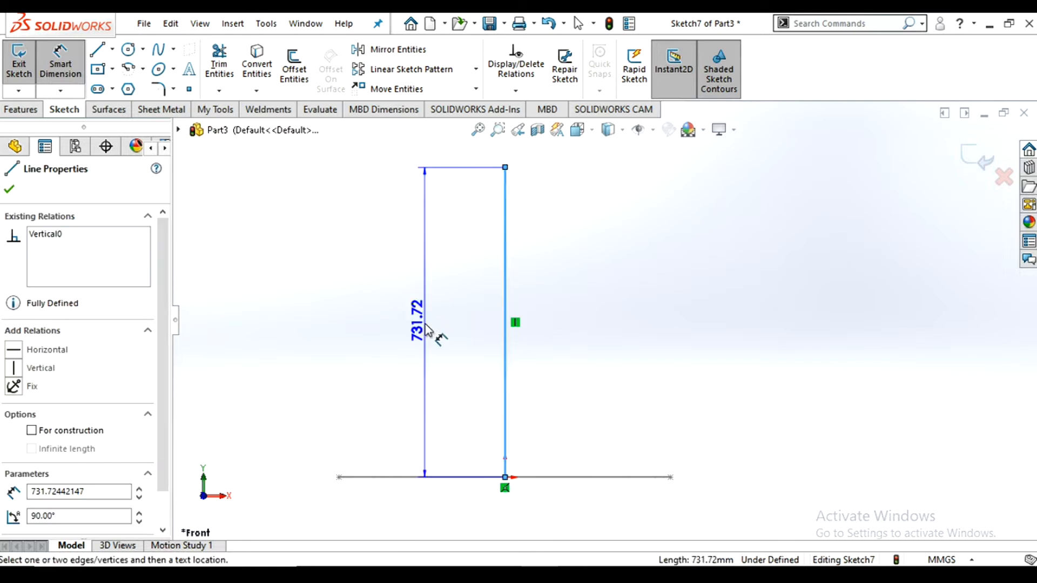
click(417, 326)
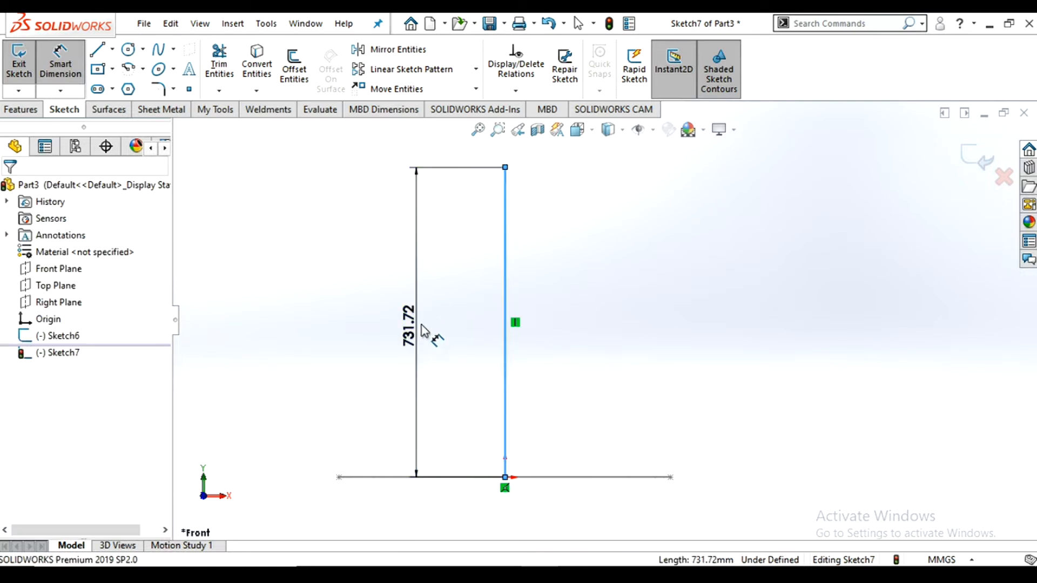
text(750)
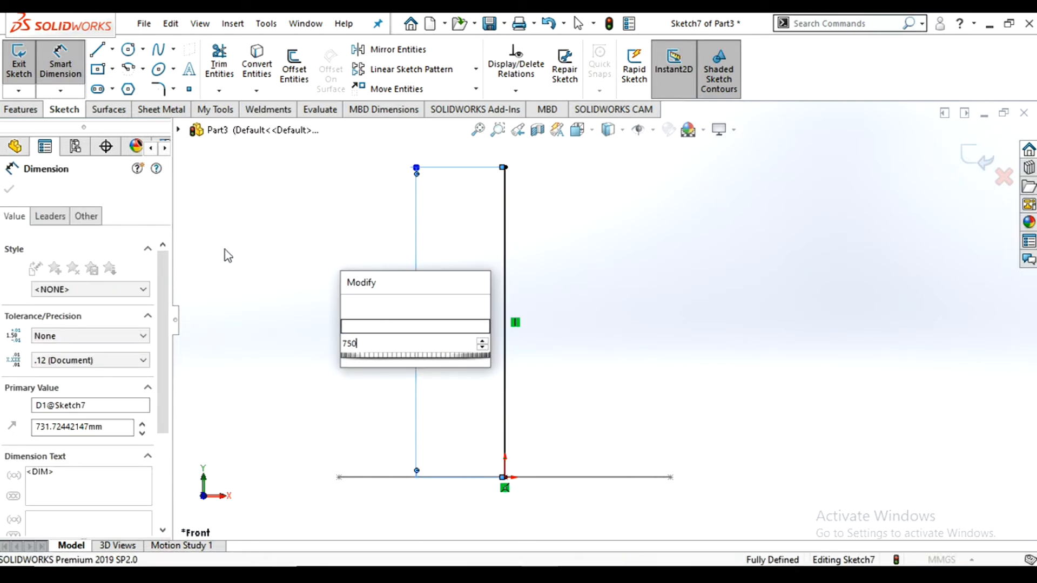
key(Return)
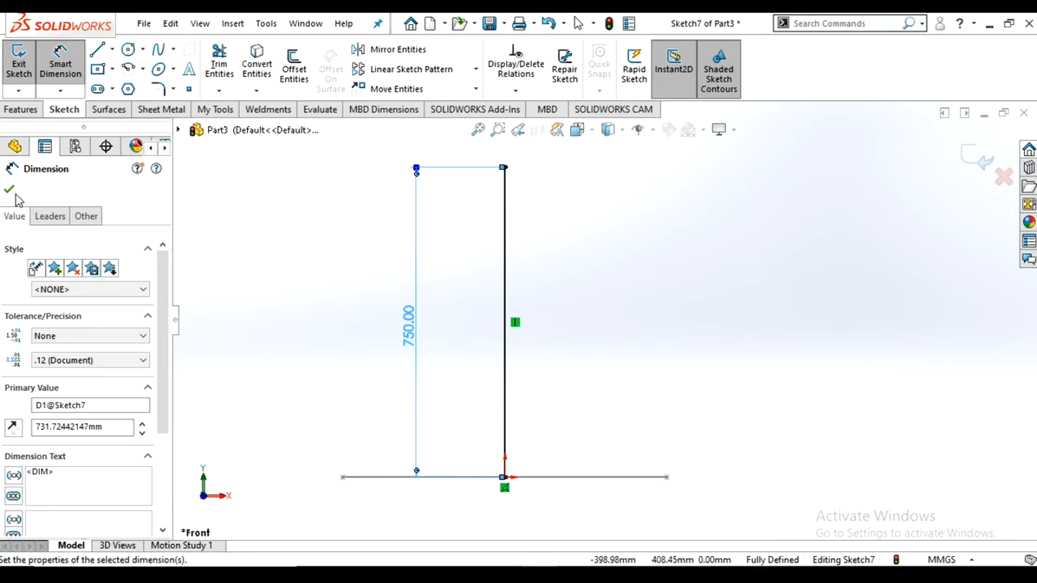
click(9, 189)
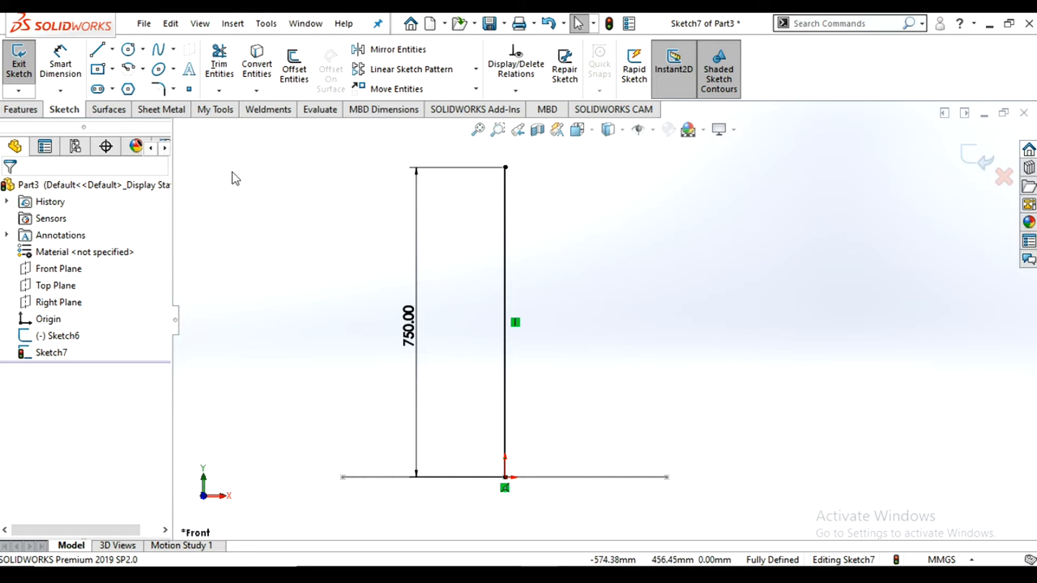
click(979, 158)
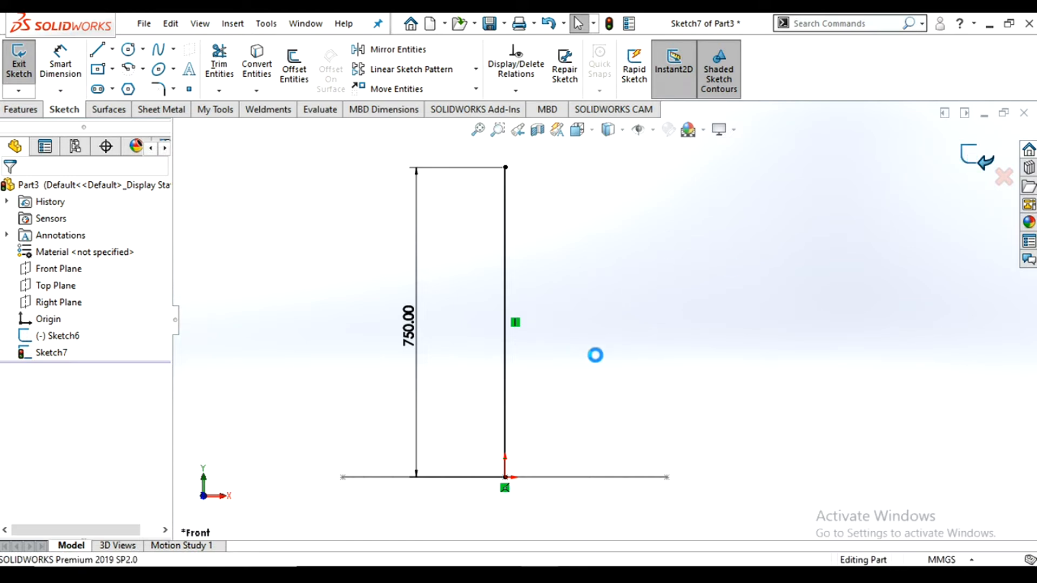
scroll(670, 330, up, 3)
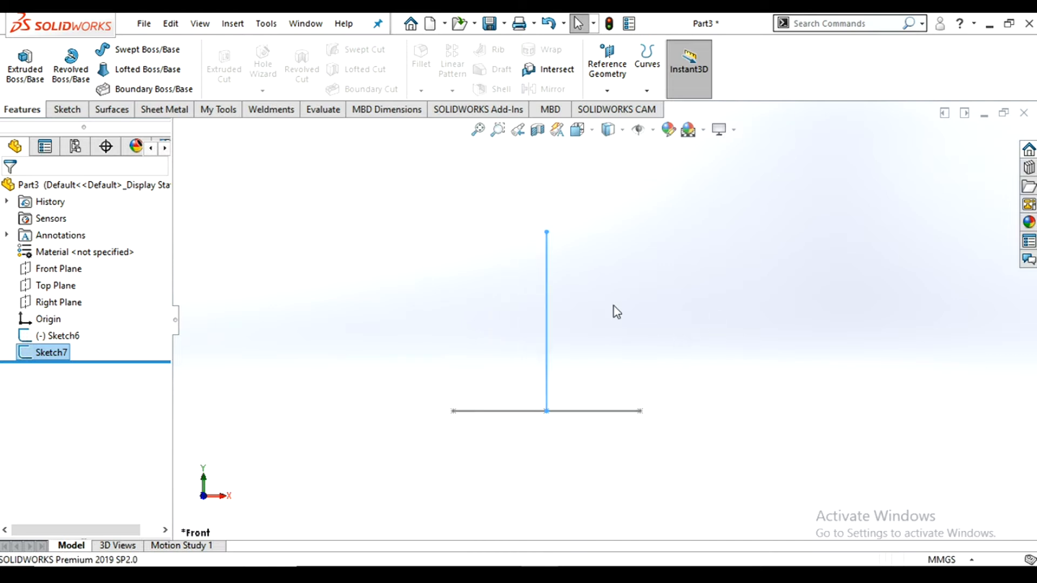
scroll(613, 302, up, 1)
scroll(606, 273, down, 1)
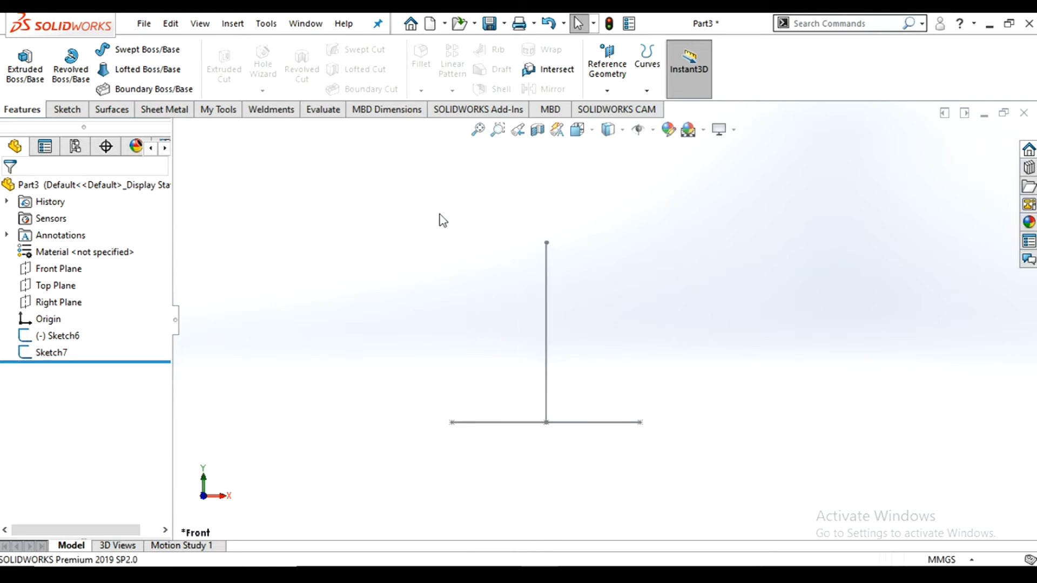
- Sketch a four-point spline on the Front Plane from the ellipse's right end through about (450, 443) and (257, 704) mm, then exit
click(129, 53)
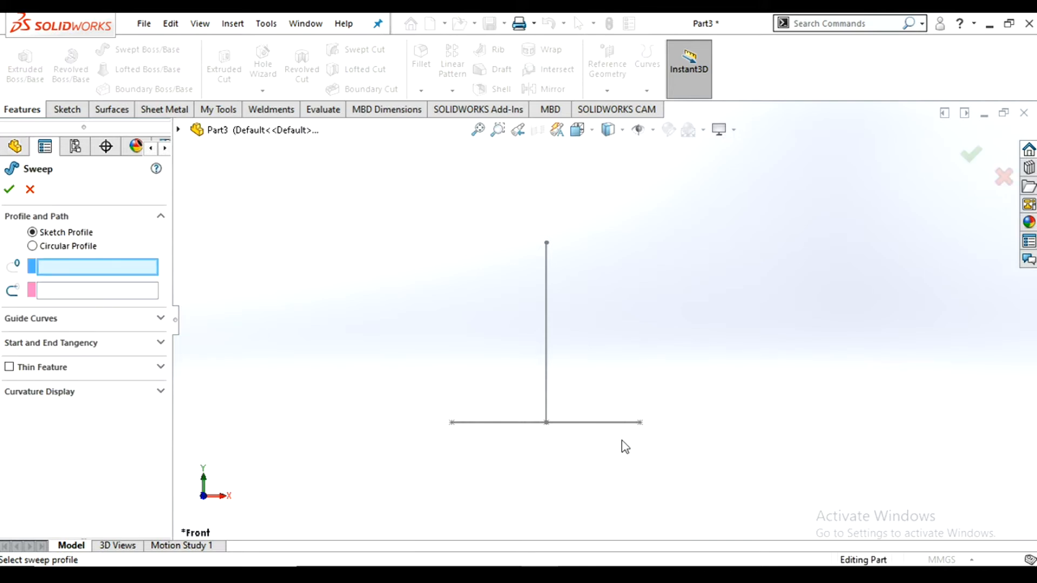
click(30, 190)
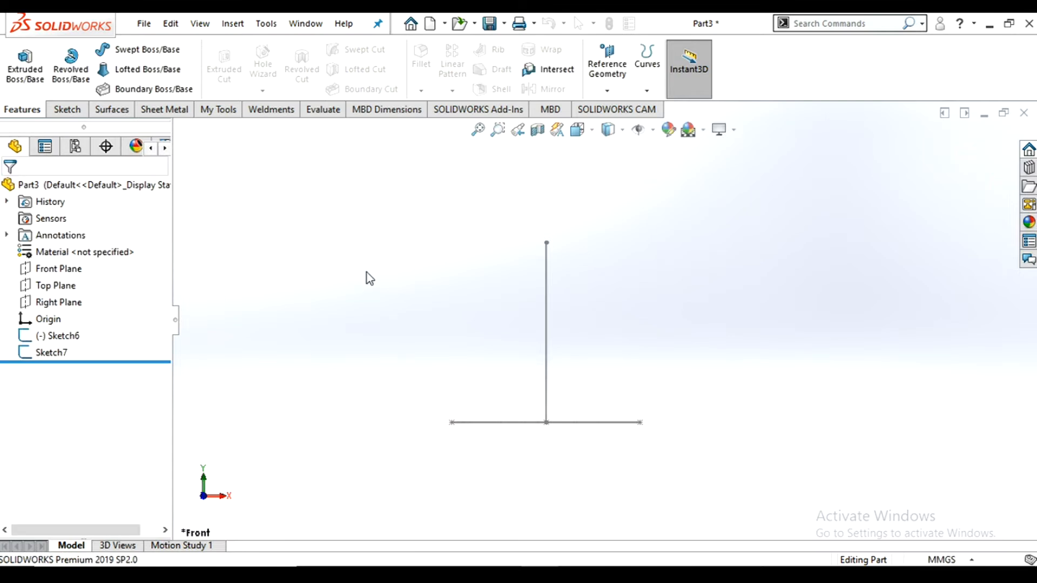
click(57, 271)
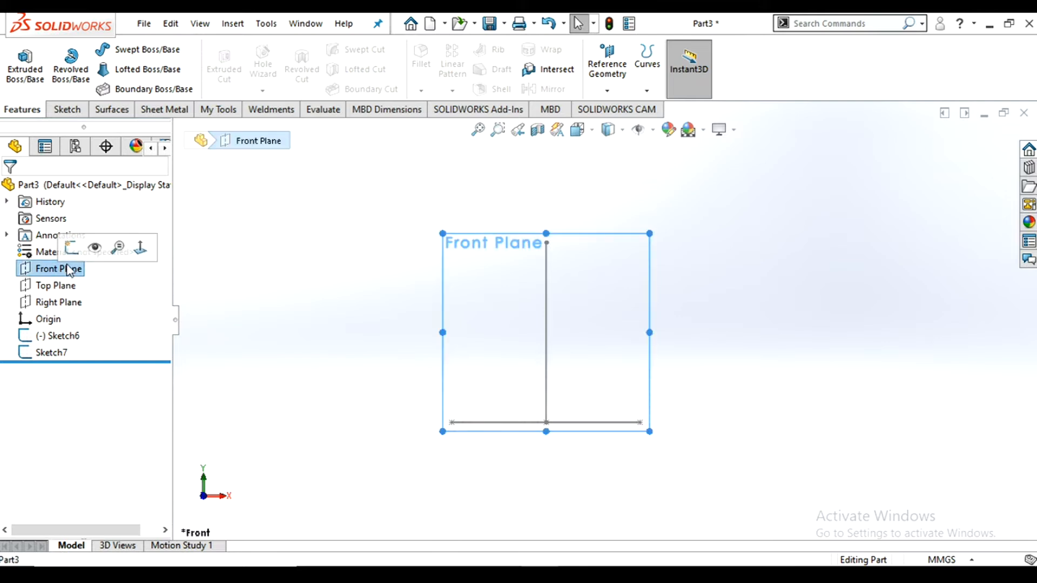
click(69, 247)
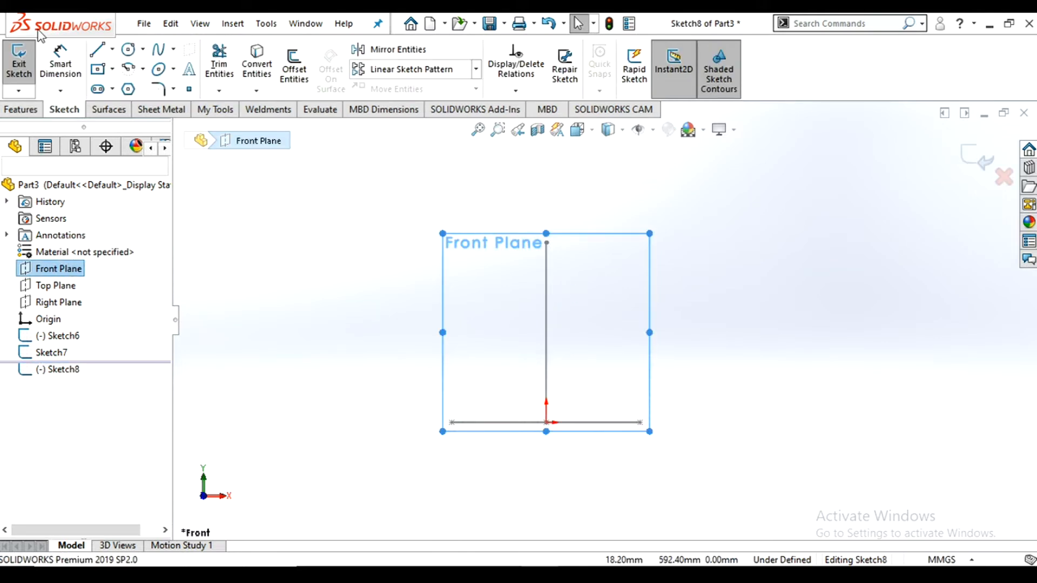
click(157, 52)
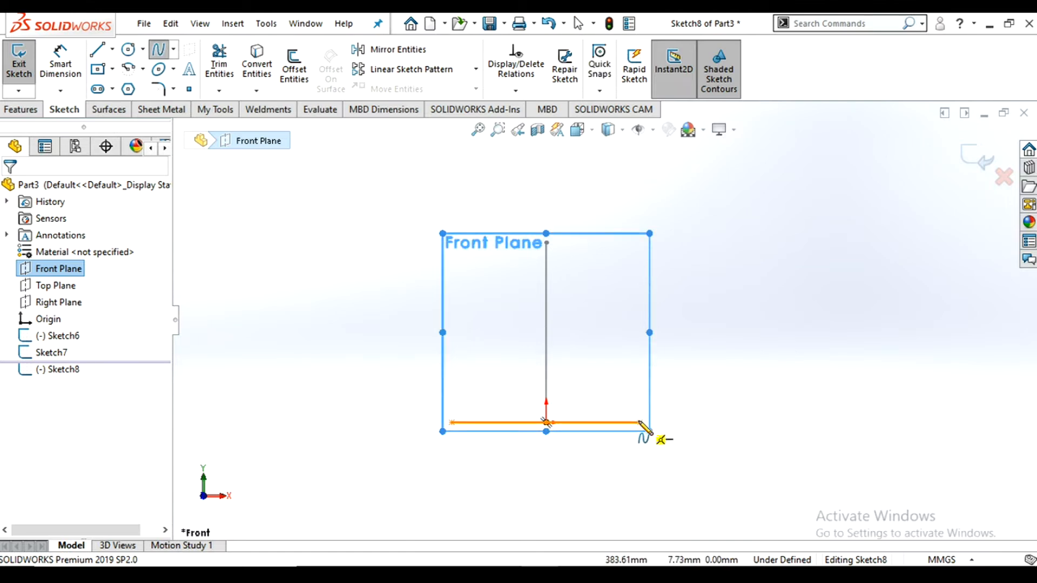
click(653, 320)
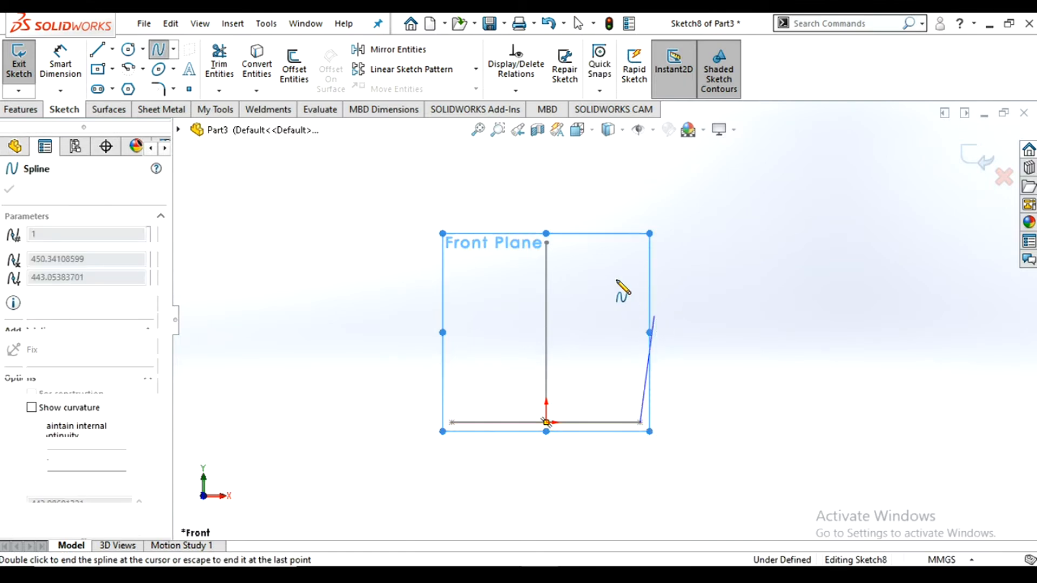
click(609, 253)
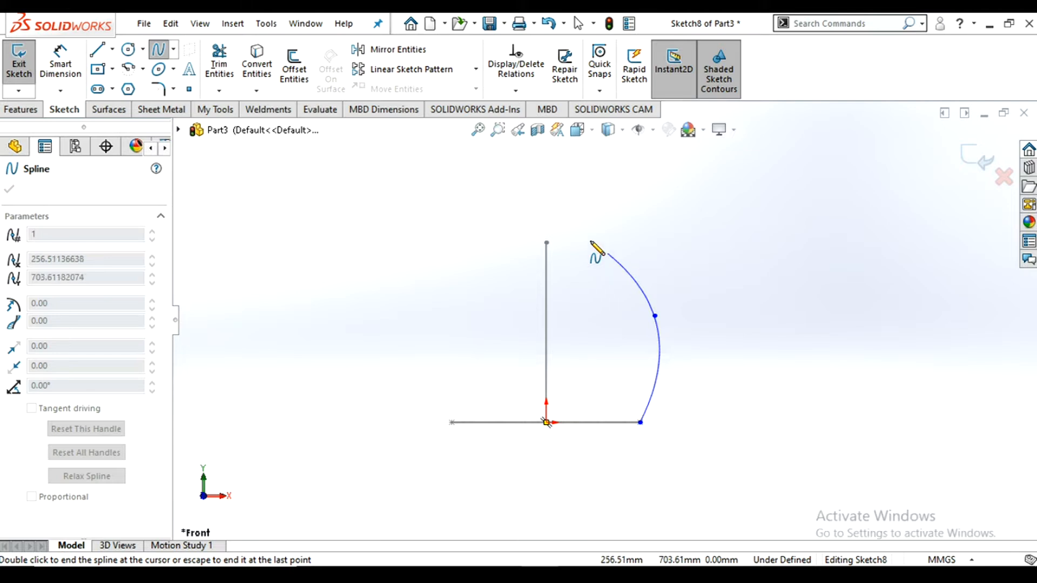
click(582, 181)
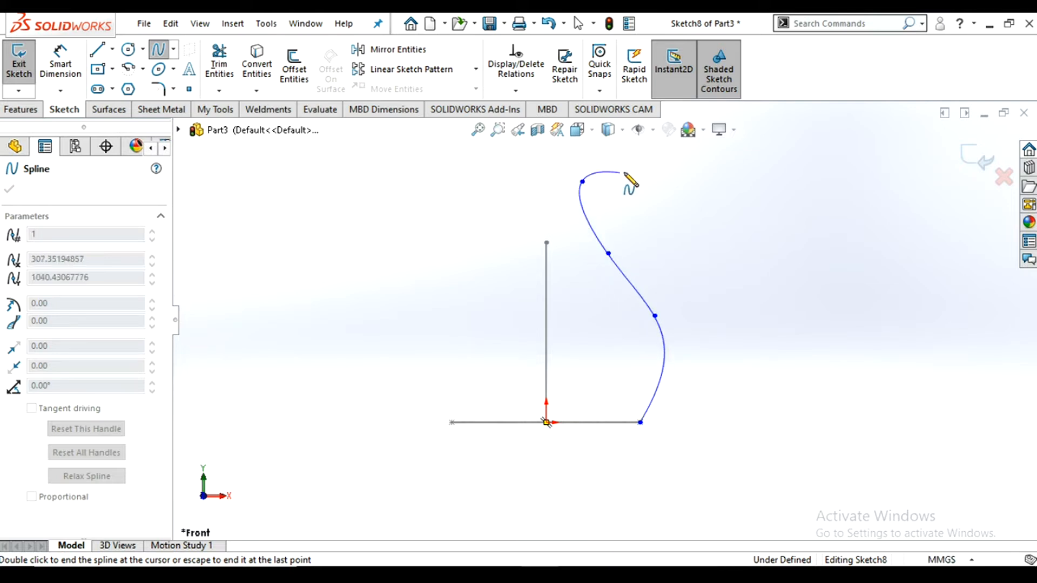
right_click(627, 174)
click(646, 182)
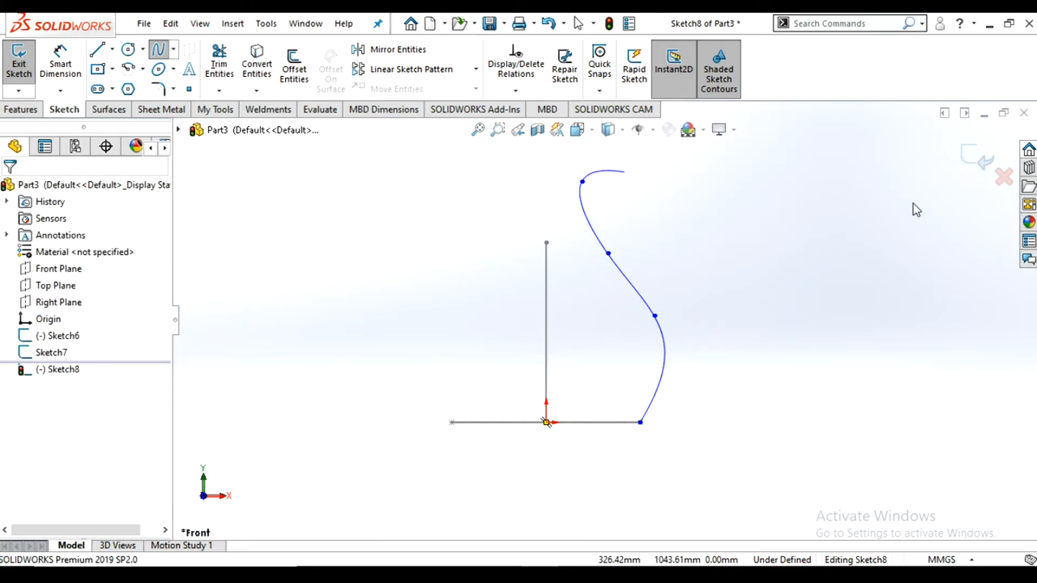
click(971, 161)
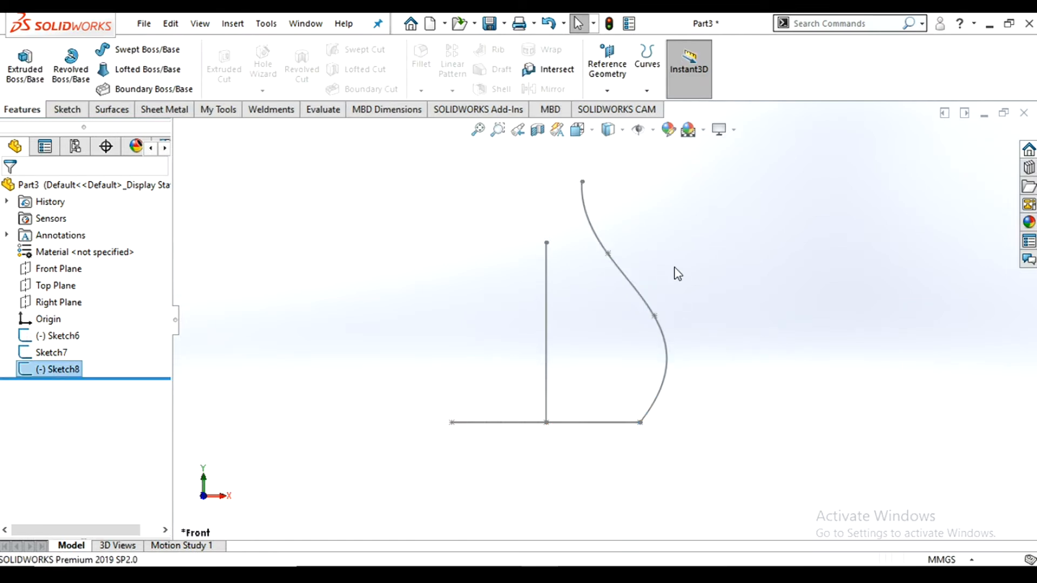
- Sweep the ellipse along the vertical line, using the Front Plane spline as the guide curve
mouse_move(684, 295)
middle_down()
mouse_move(683, 367)
mouse_move(592, 431)
middle_up()
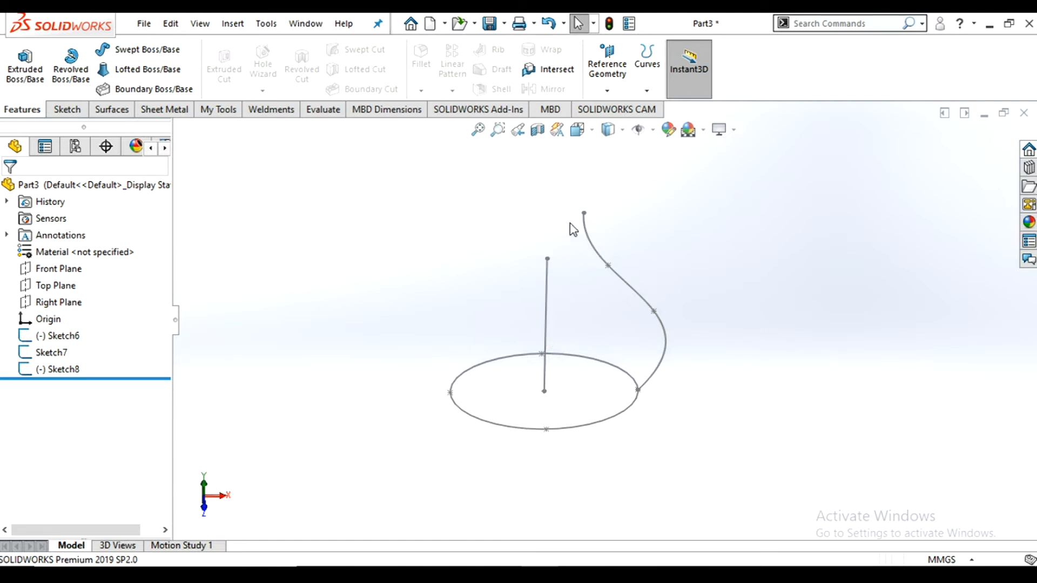
click(149, 49)
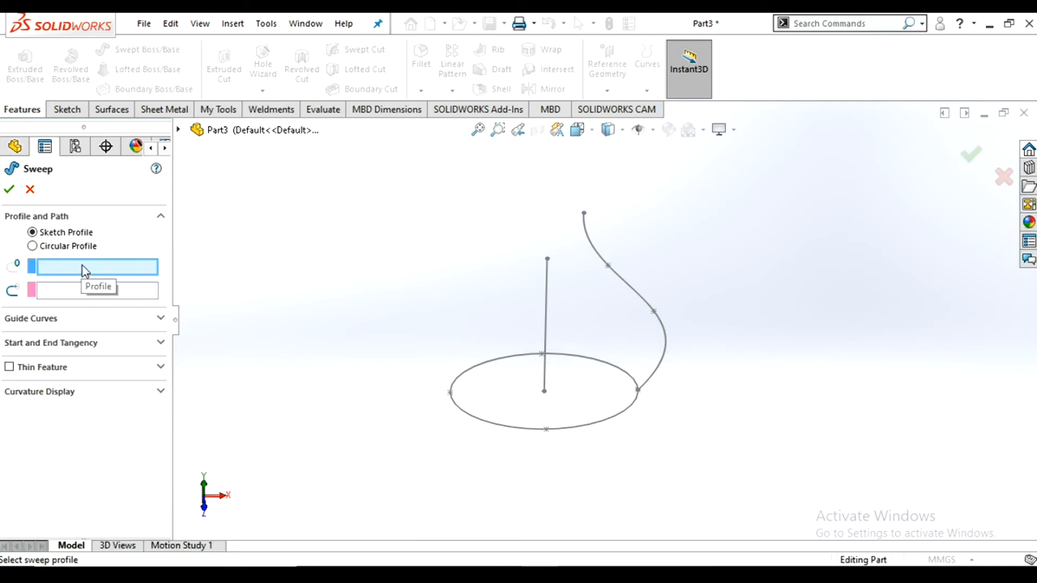
click(569, 430)
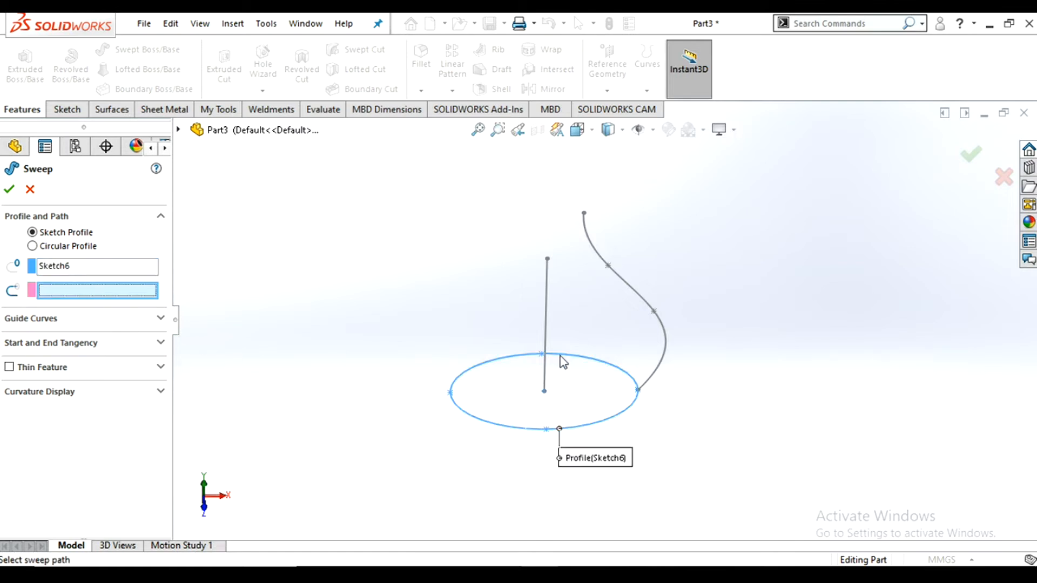
click(547, 332)
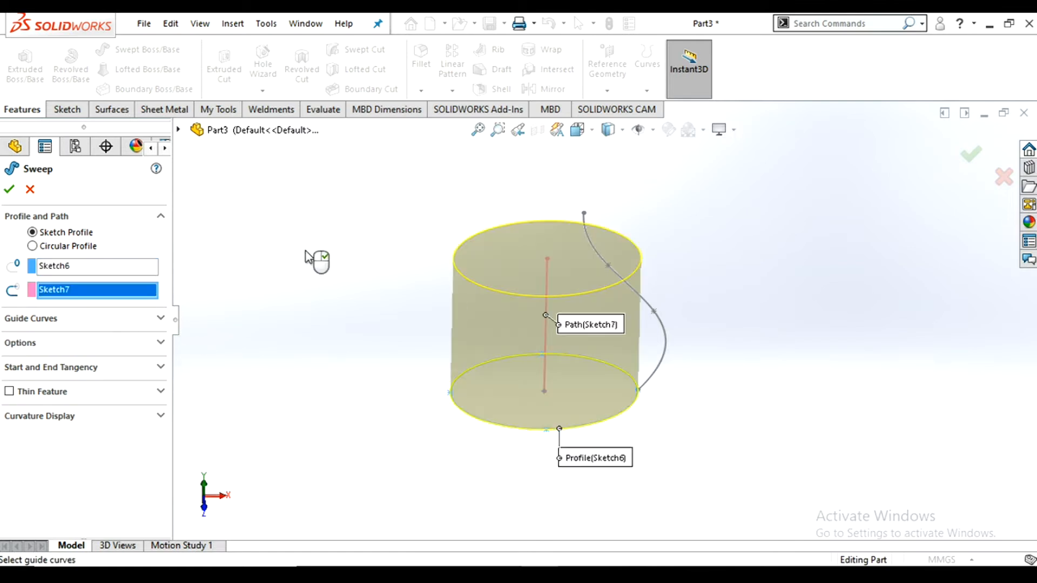
click(73, 319)
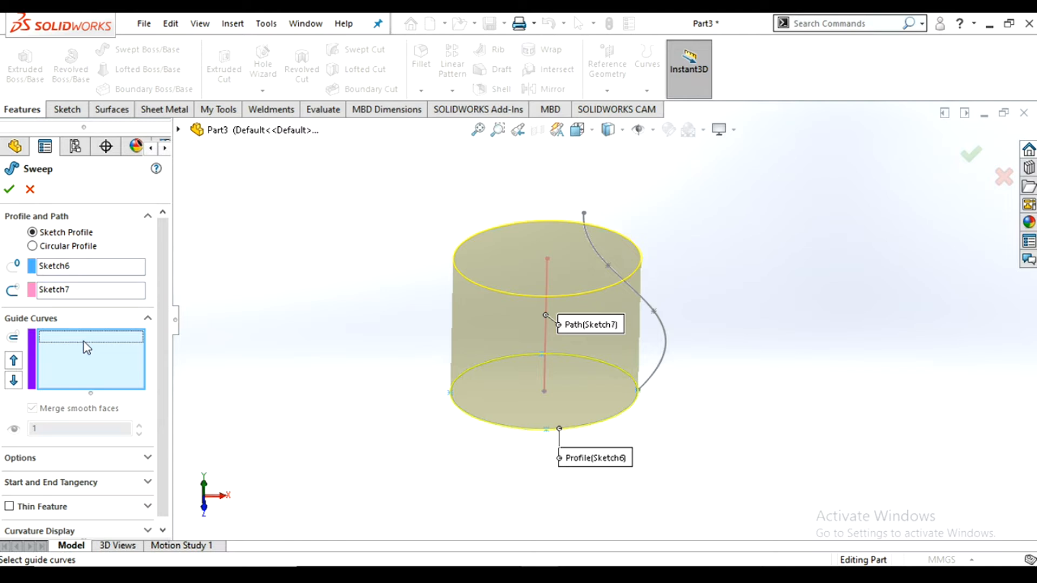
click(668, 339)
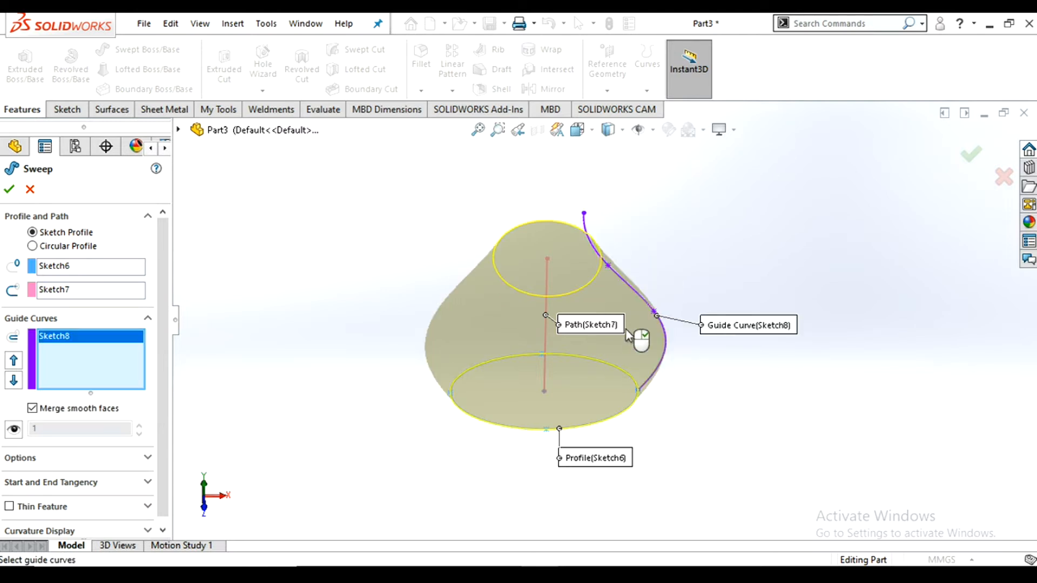
middle_drag(604, 341, 585, 287)
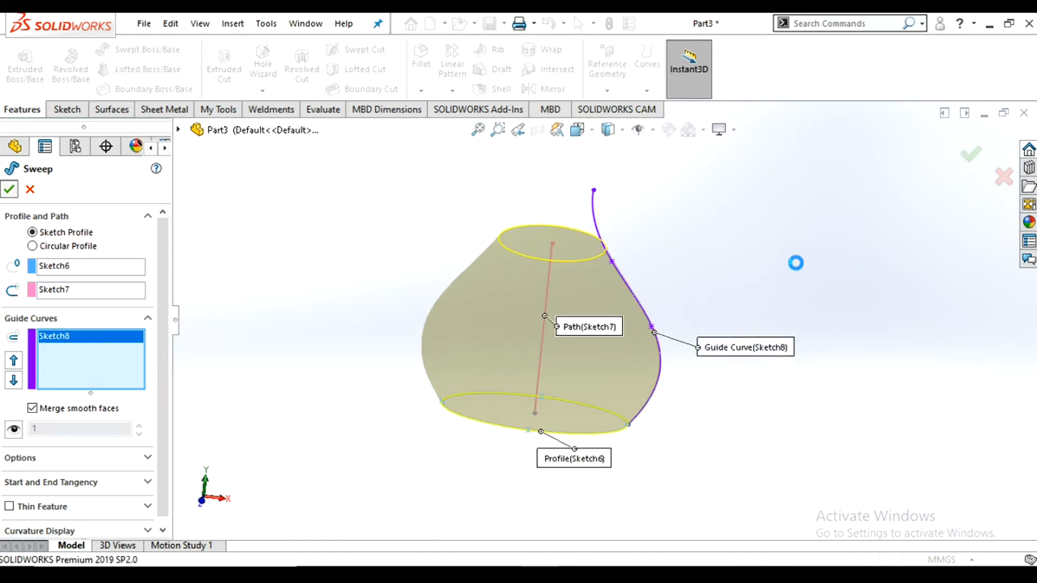
key(Return)
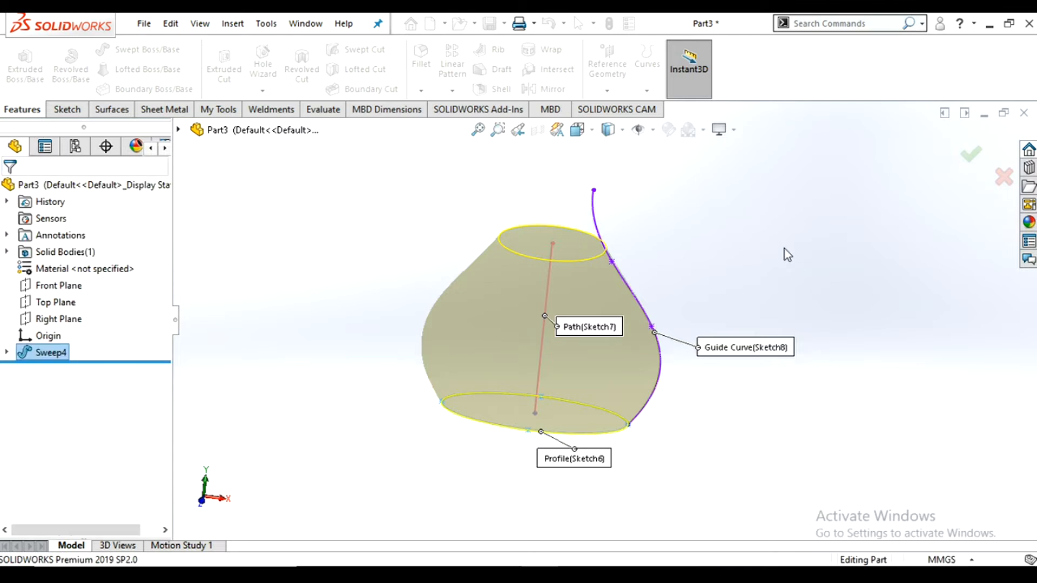
- Delete the guided sweep feature, keeping its ellipse, path and guide curve sketches
scroll(589, 323, down, 3)
middle_drag(541, 250, 714, 304)
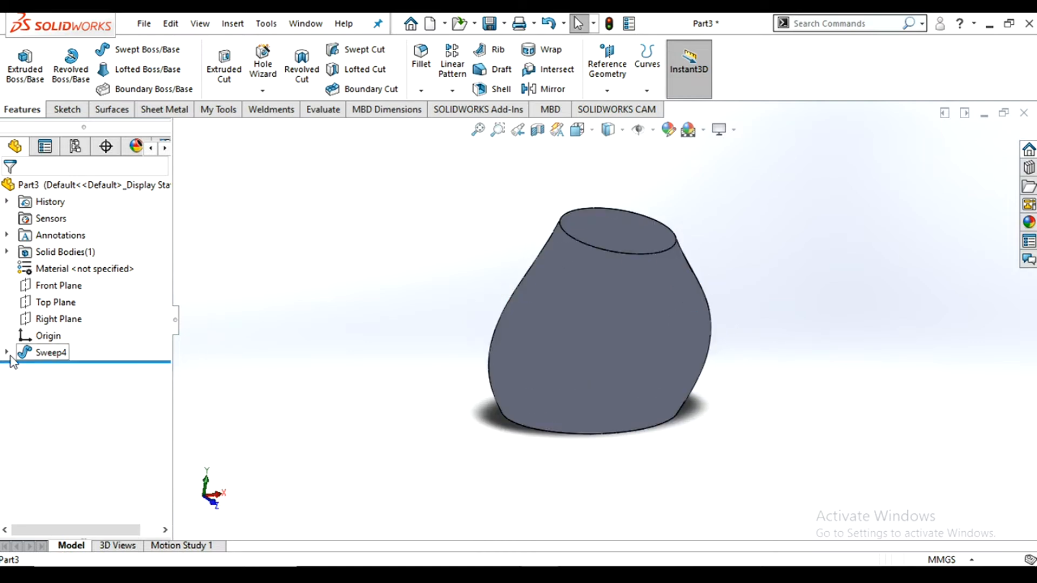
right_click(52, 353)
click(95, 362)
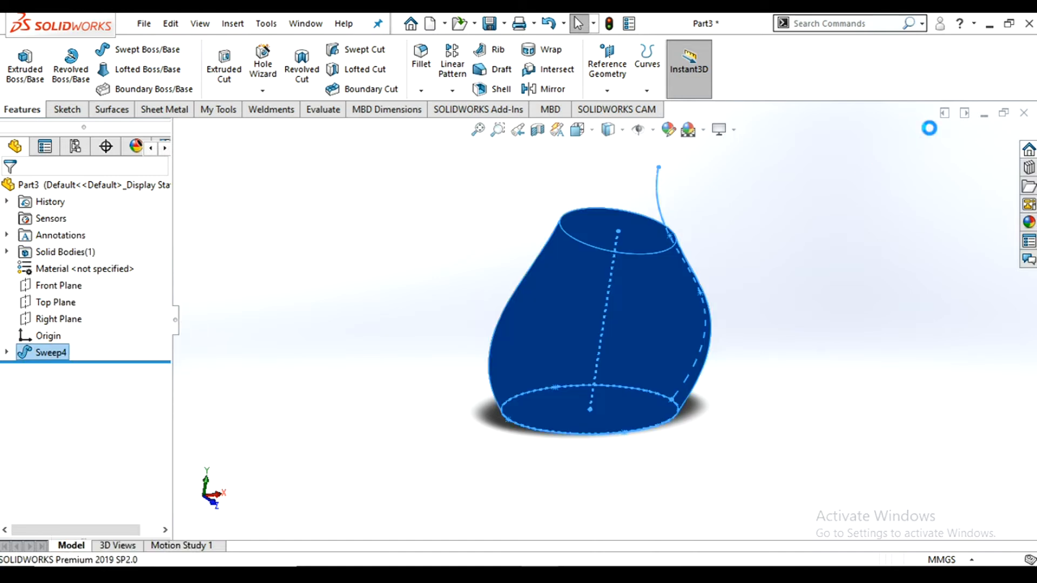
click(631, 223)
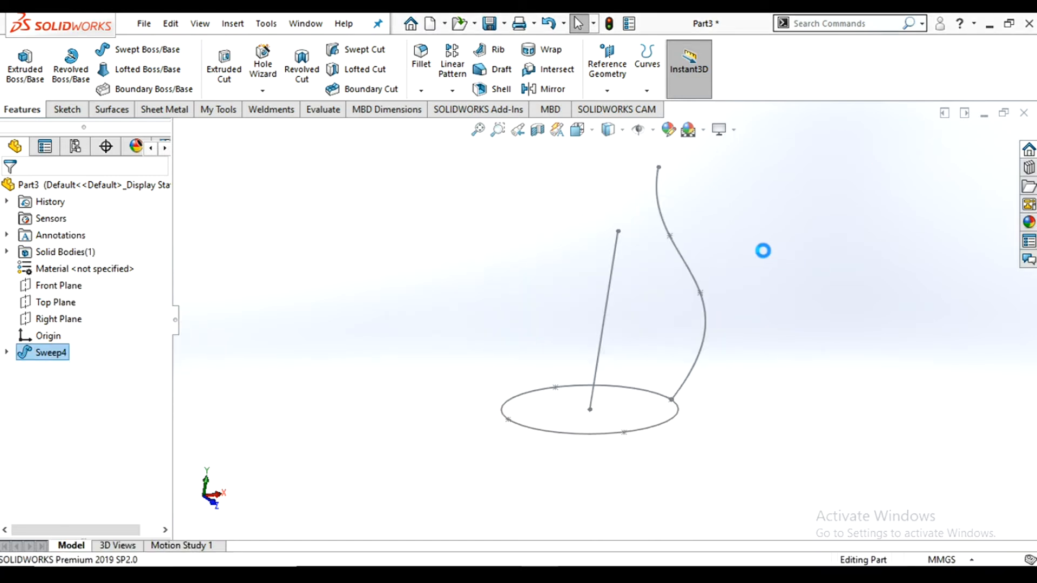
- Sketch a four-point spline on the Right Plane, rising from near the ellipse's edge at about (-250, 0) mm through about (-200, 803) mm
middle_drag(673, 311, 642, 249)
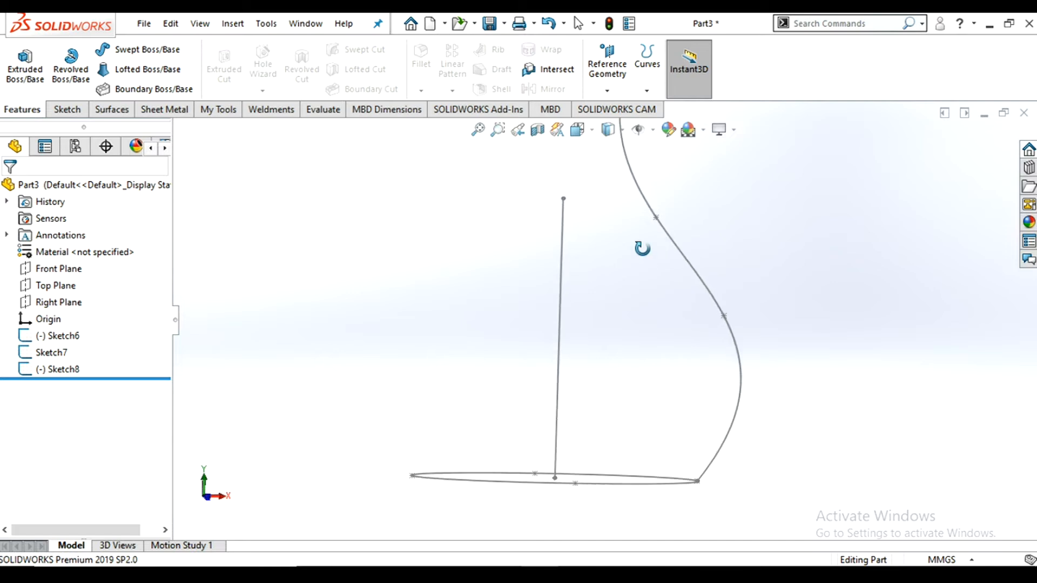
mouse_move(673, 337)
middle_down()
mouse_move(638, 326)
mouse_move(661, 358)
mouse_move(628, 358)
middle_up()
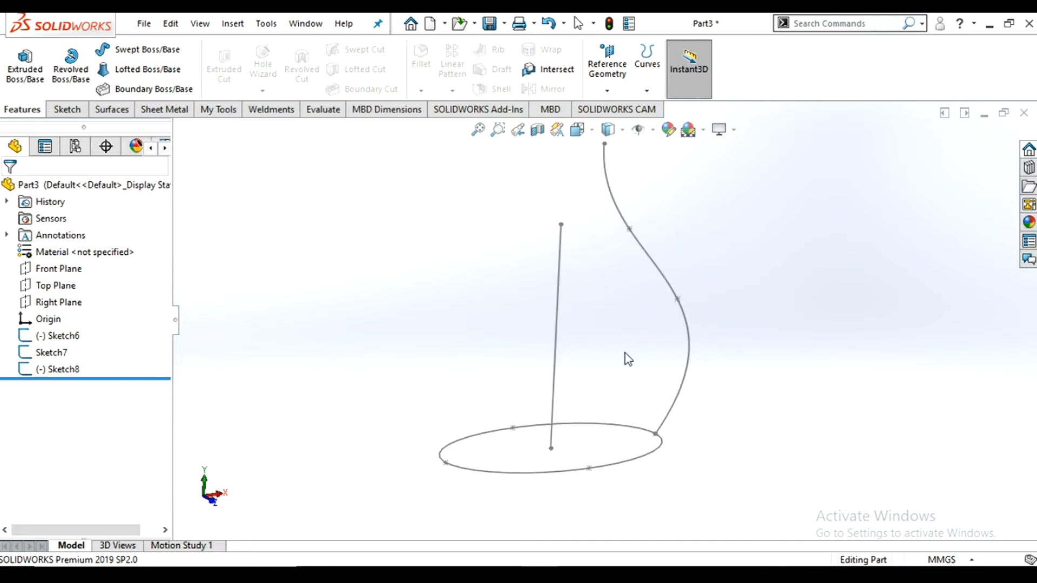
click(60, 304)
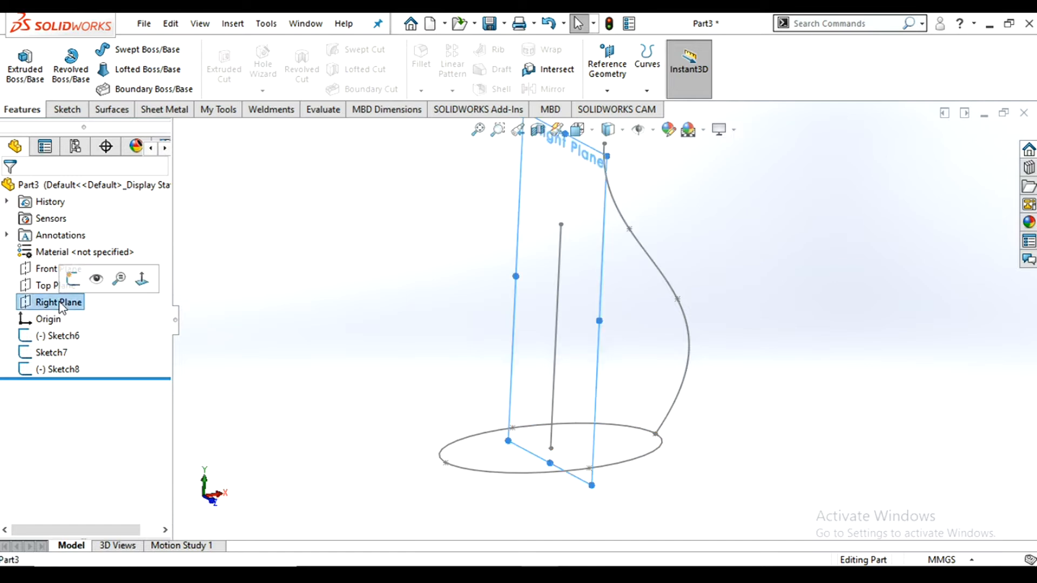
click(72, 281)
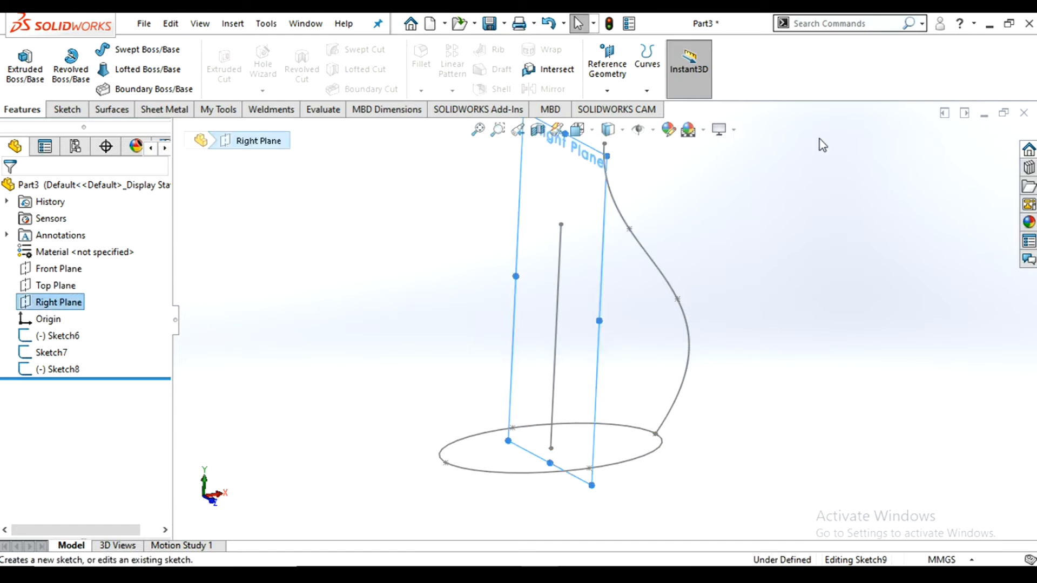
click(596, 134)
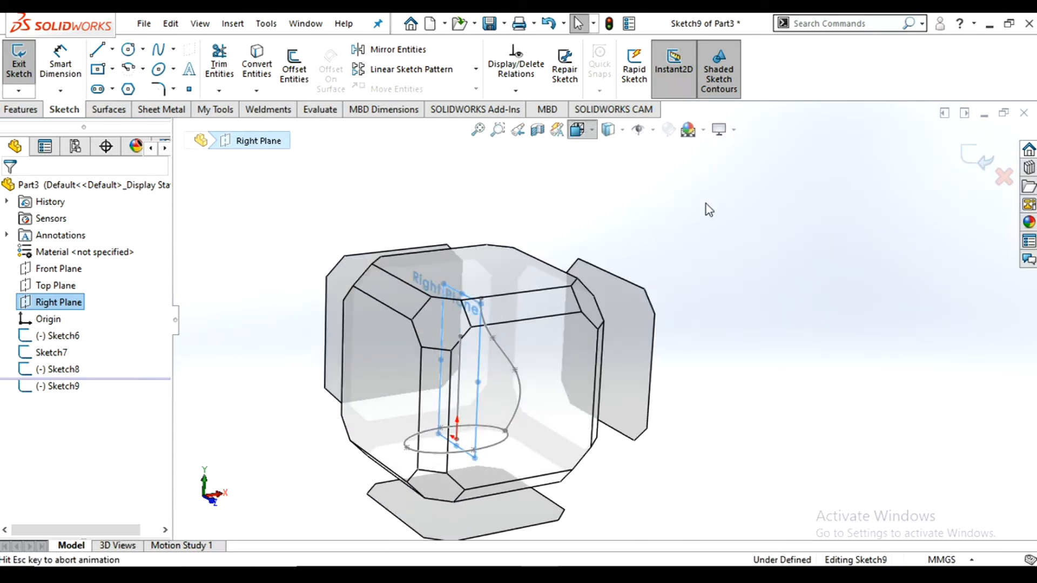
click(664, 216)
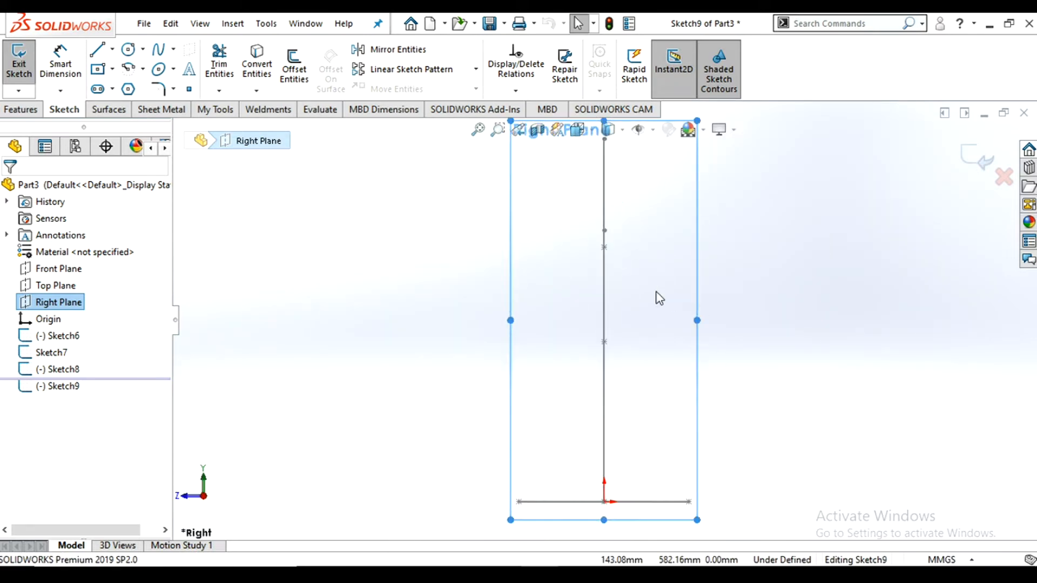
click(161, 53)
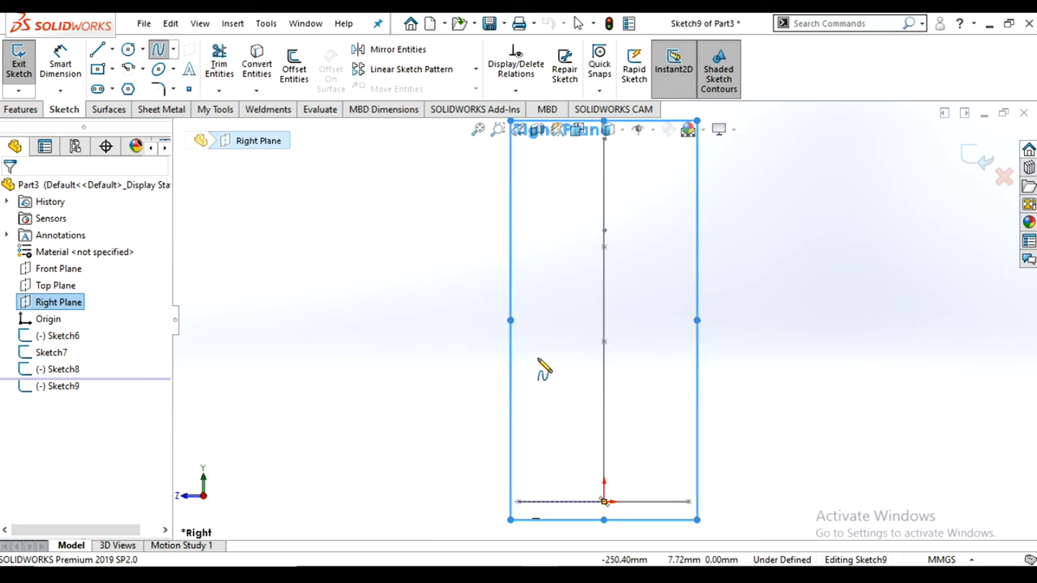
click(514, 501)
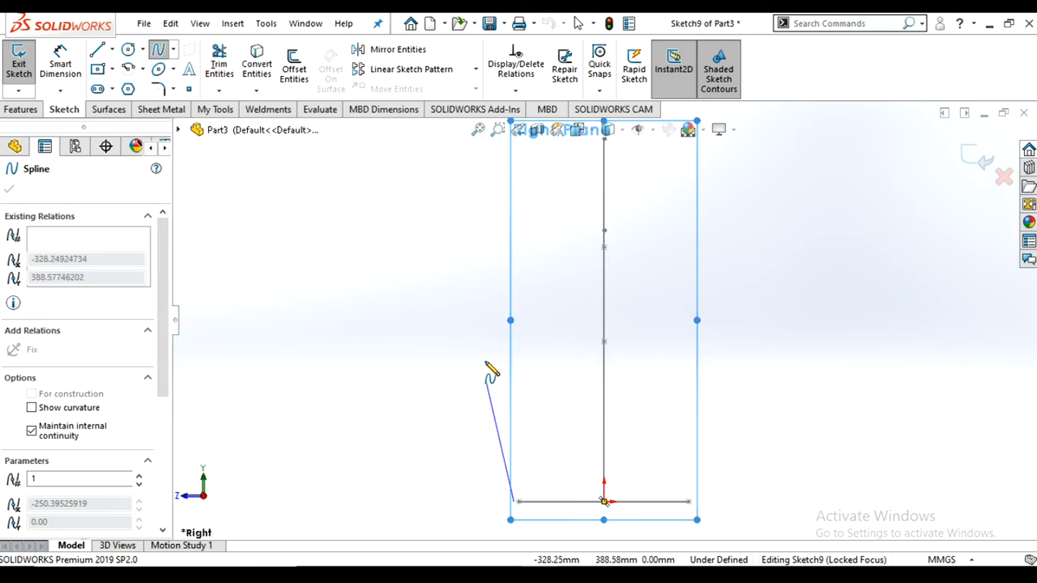
click(489, 344)
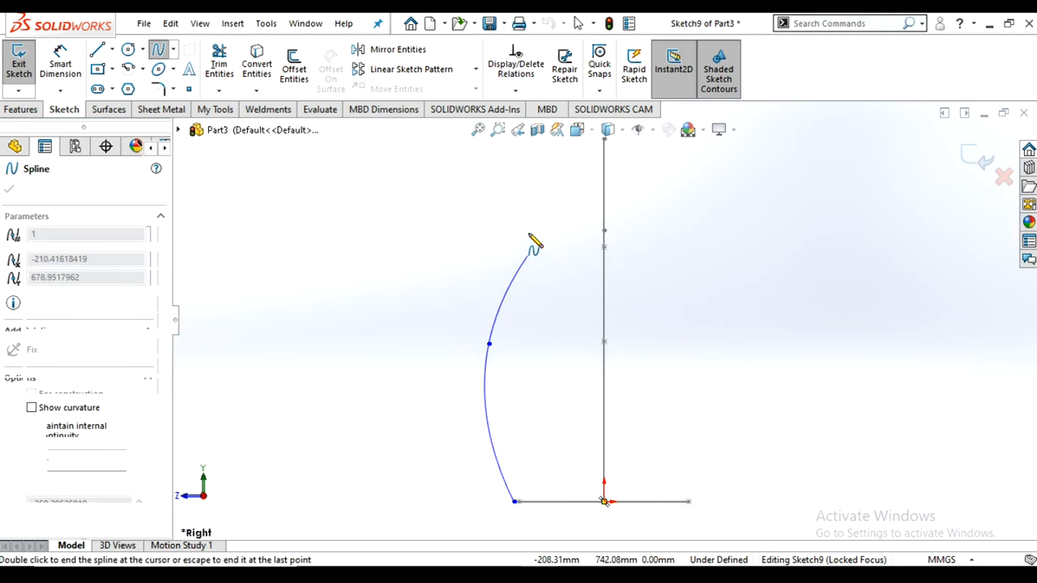
scroll(536, 253, up, 2)
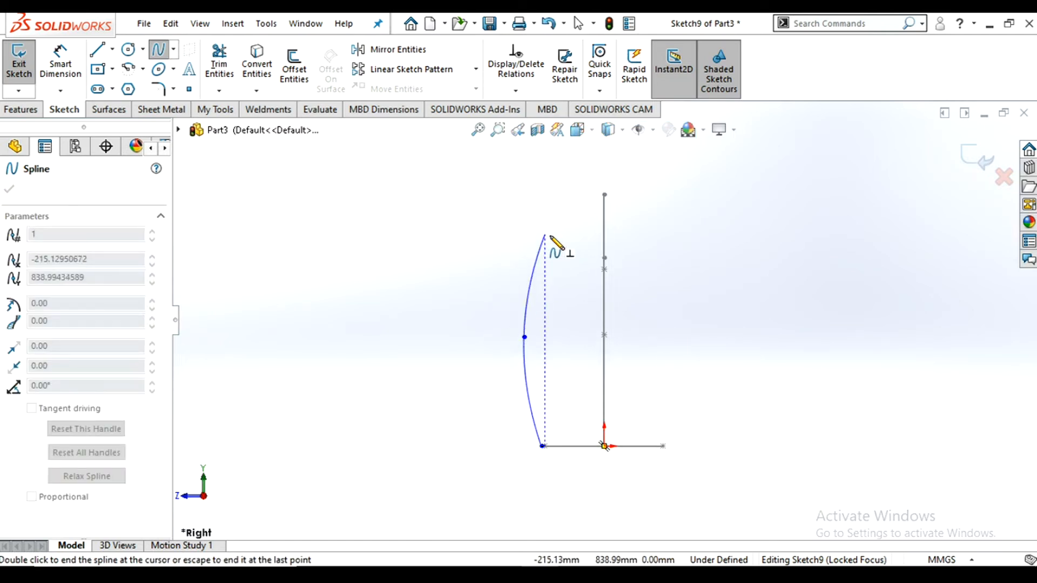
click(554, 244)
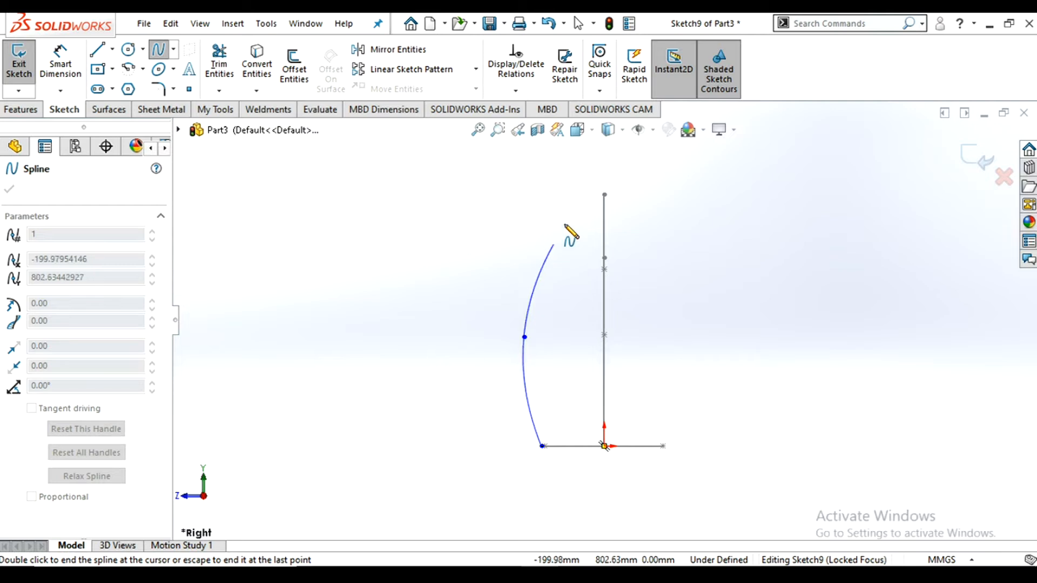
right_click(572, 162)
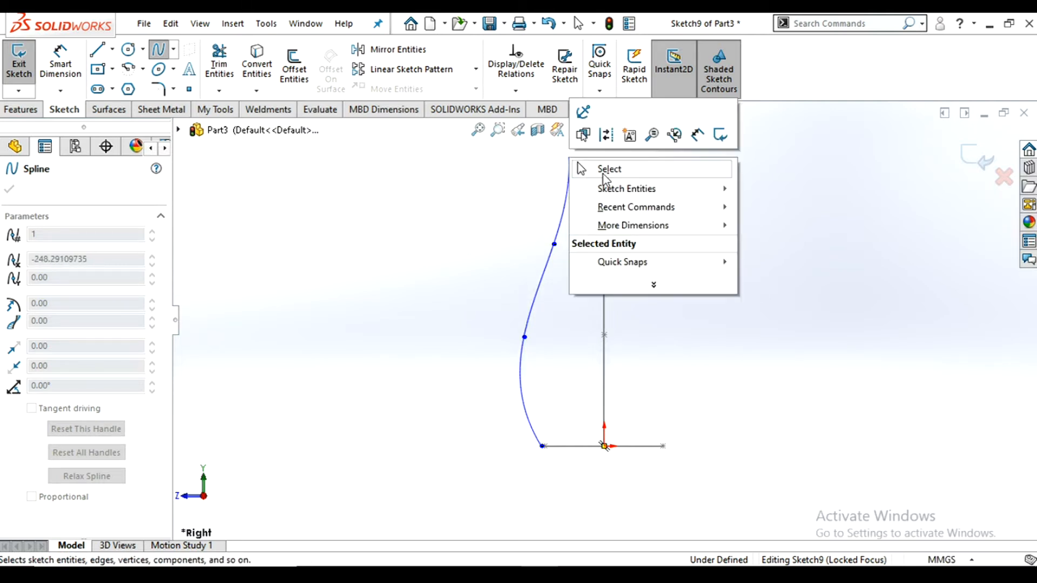
click(605, 171)
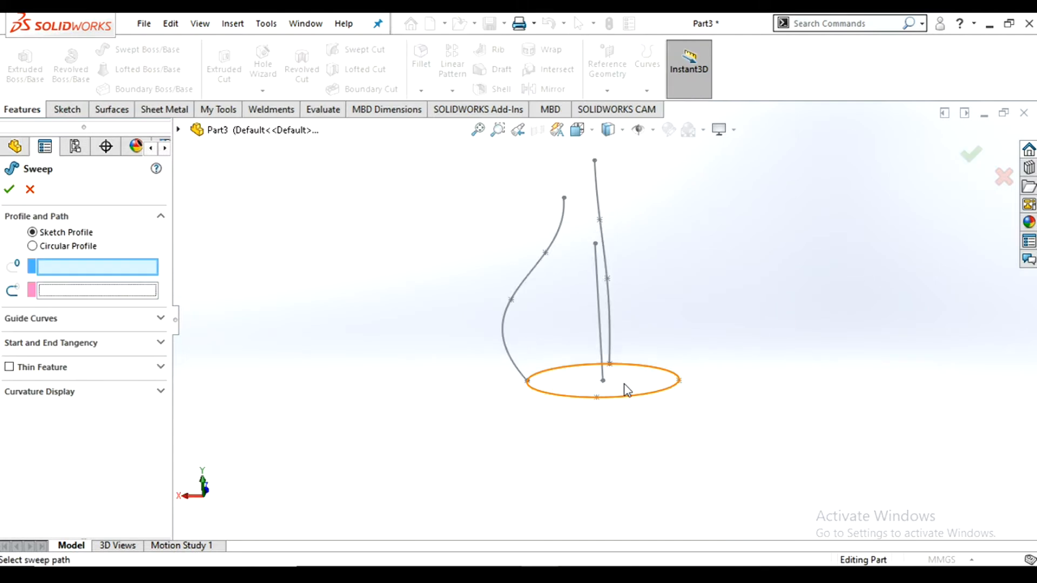
- Sweep the ellipse along the vertical line, using both the Front Plane and Right Plane splines as guide curves
click(627, 390)
click(601, 303)
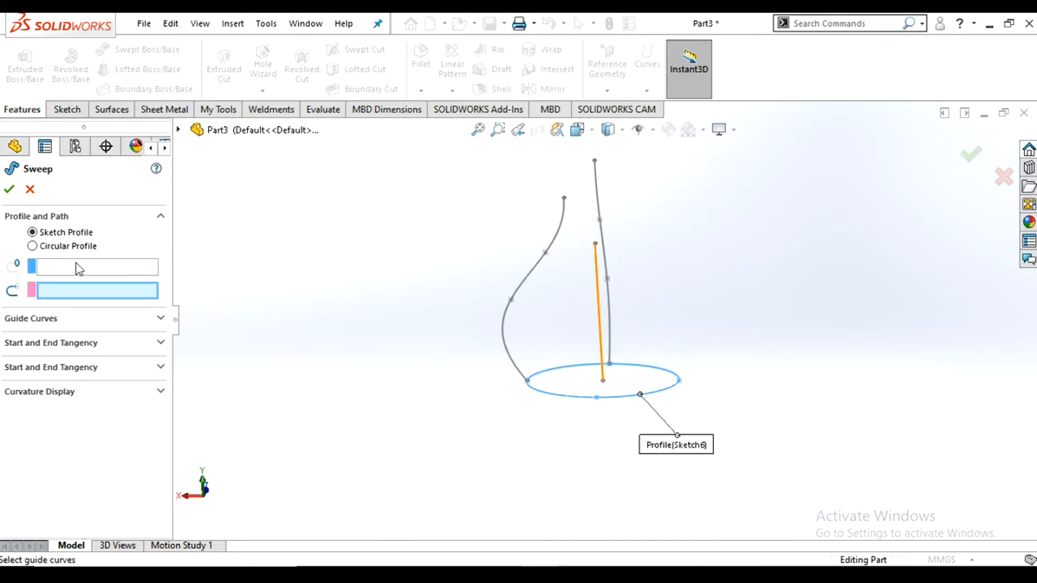
click(67, 323)
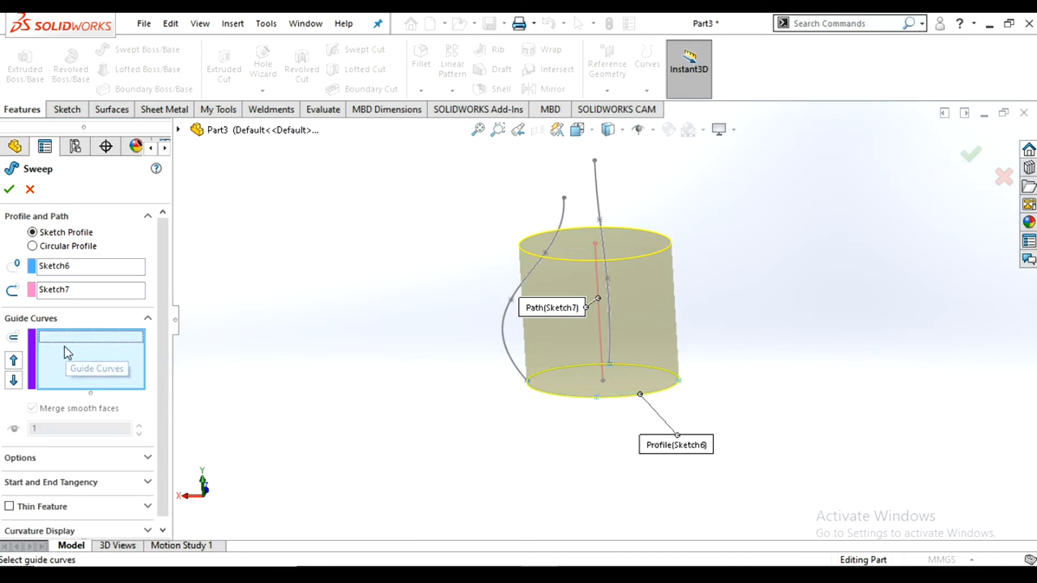
click(502, 319)
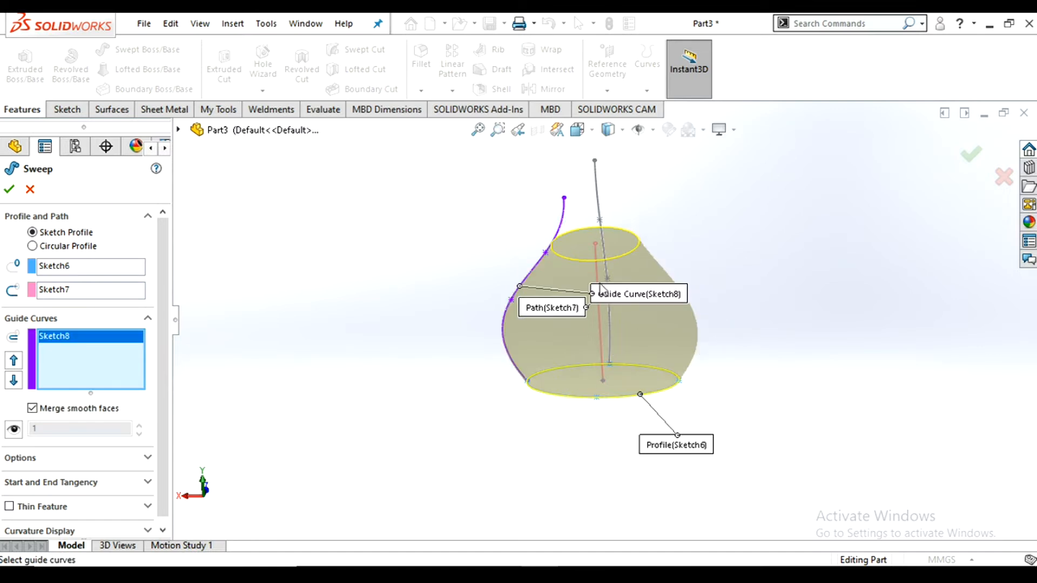
click(599, 199)
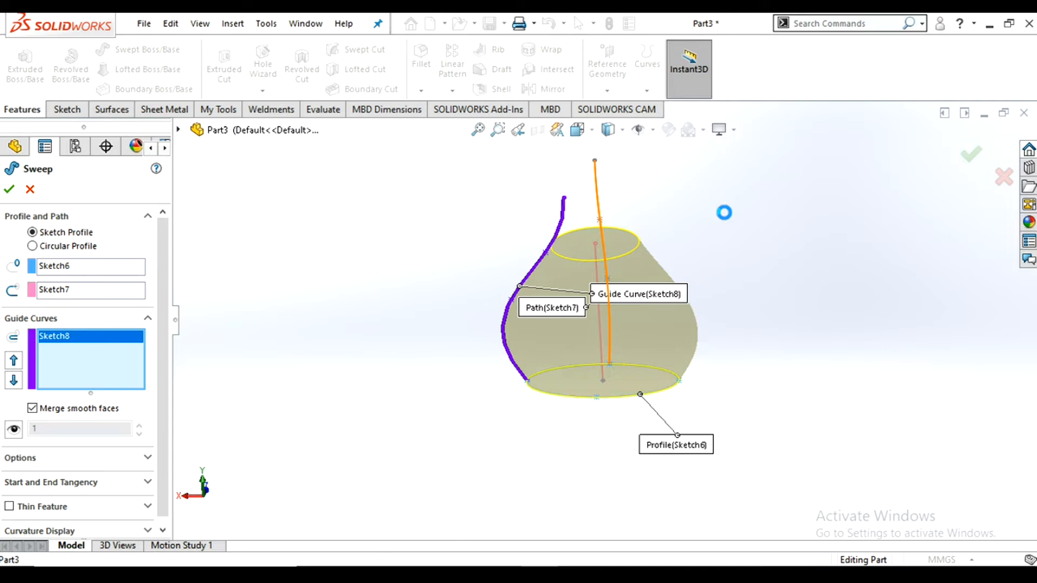
middle_drag(726, 248, 648, 306)
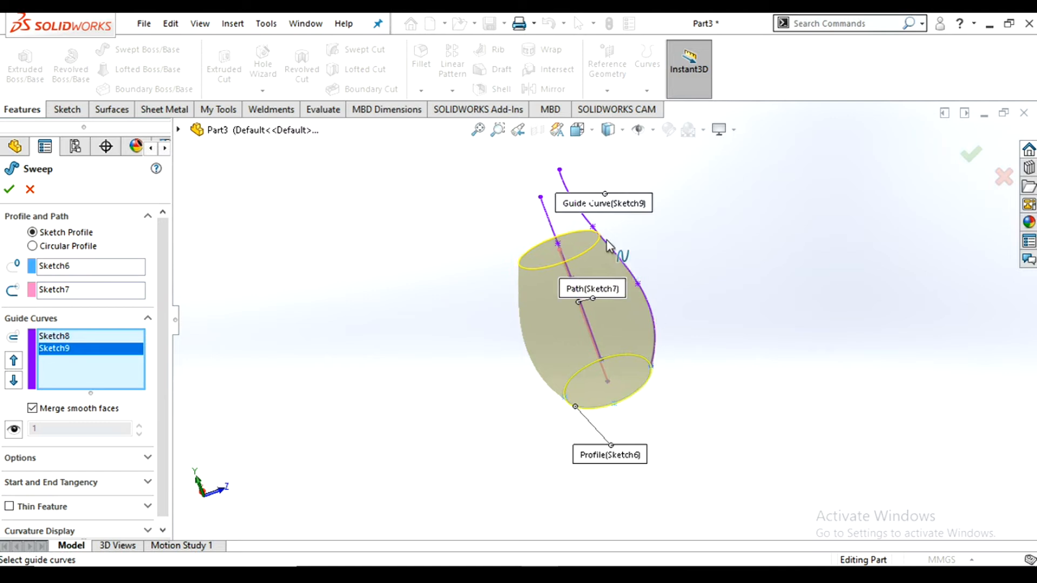
middle_drag(613, 378, 652, 405)
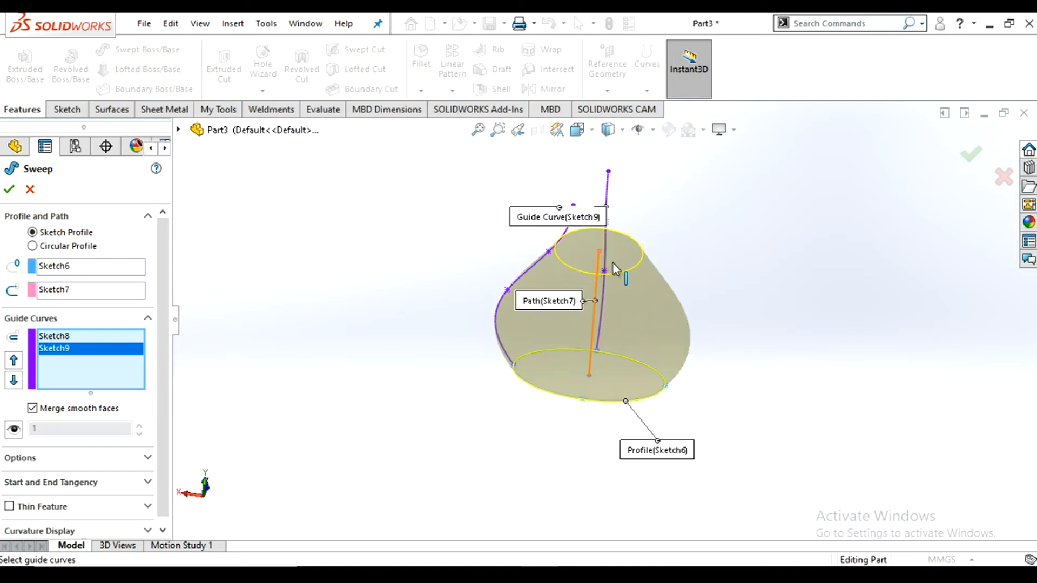
scroll(616, 269, down, 5)
scroll(600, 291, up, 2)
mouse_move(617, 305)
middle_down()
mouse_move(614, 282)
mouse_move(628, 306)
middle_up()
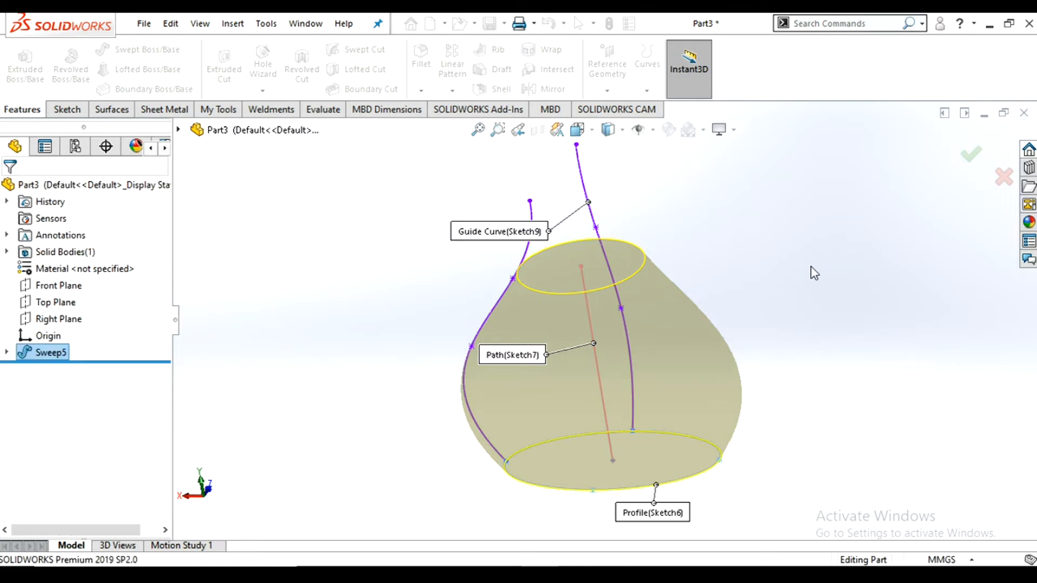
- Delete the two-guide sweep together with all of its sketches, leaving the part empty
scroll(693, 364, down, 2)
click(687, 366)
scroll(635, 324, up, 3)
scroll(582, 344, down, 2)
mouse_move(582, 344)
middle_down()
mouse_move(510, 440)
mouse_move(613, 292)
mouse_move(610, 303)
middle_up()
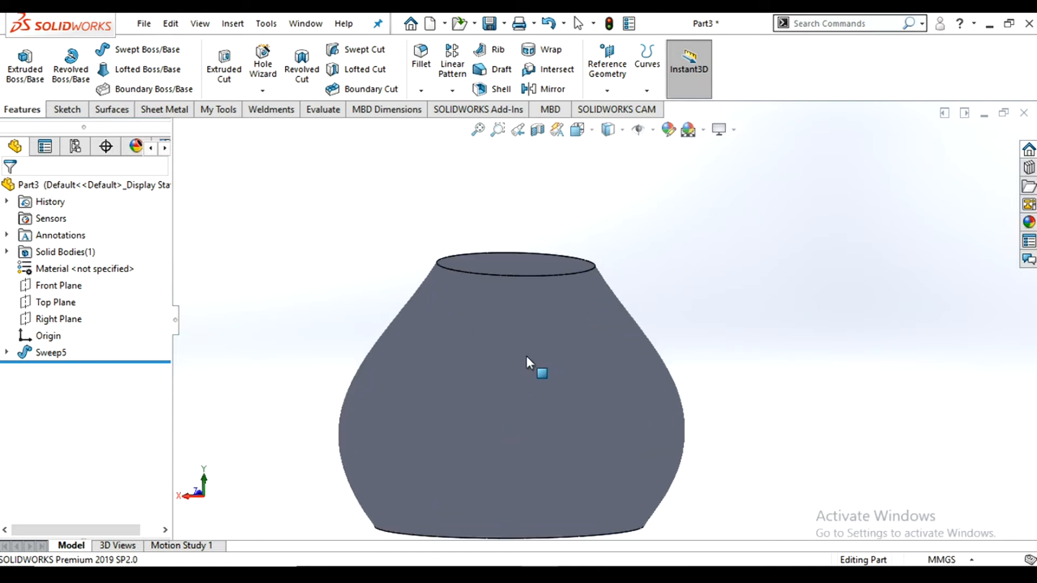
scroll(609, 369, up, 2)
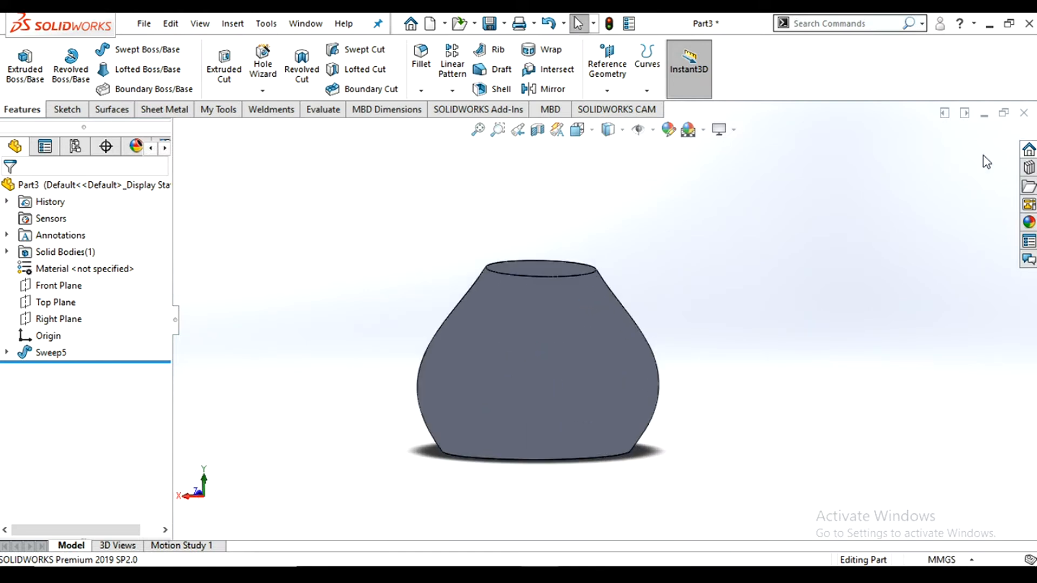
key(ctrl+z)
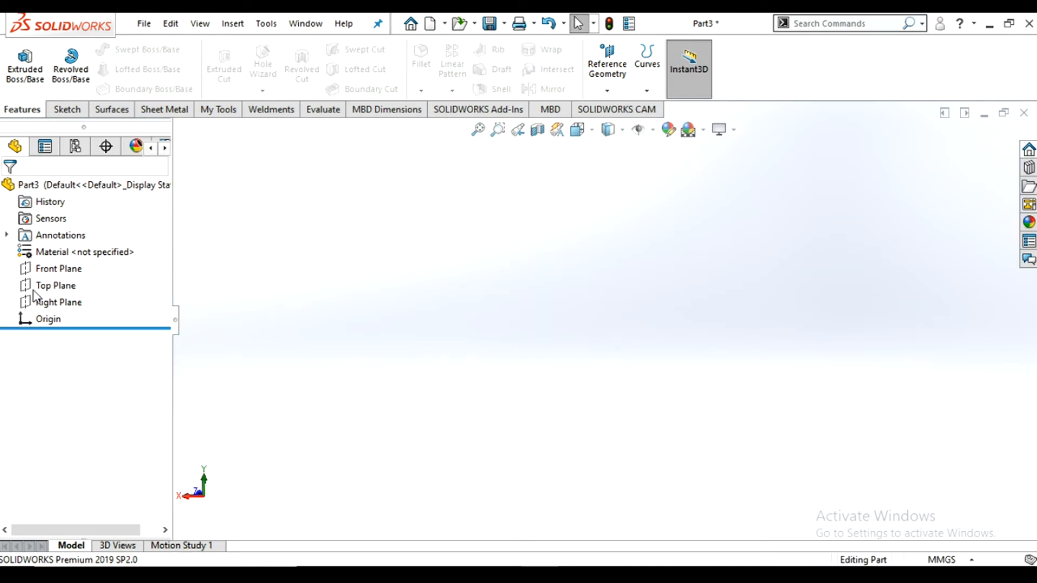
- Sketch an L-shaped path on the Top Plane from the origin, about 508 mm up and about 1120 mm horizontally
click(57, 286)
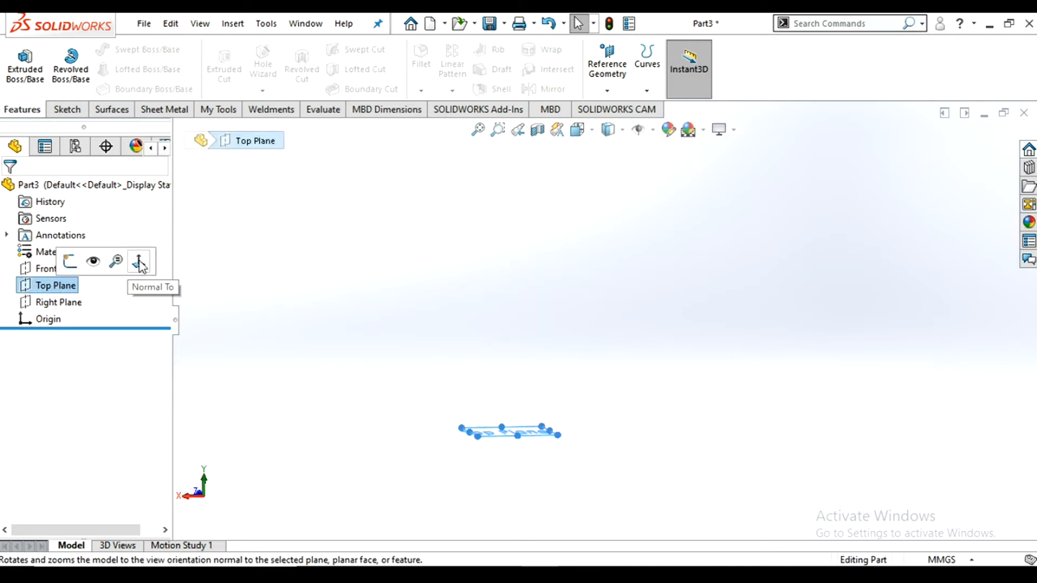
click(69, 262)
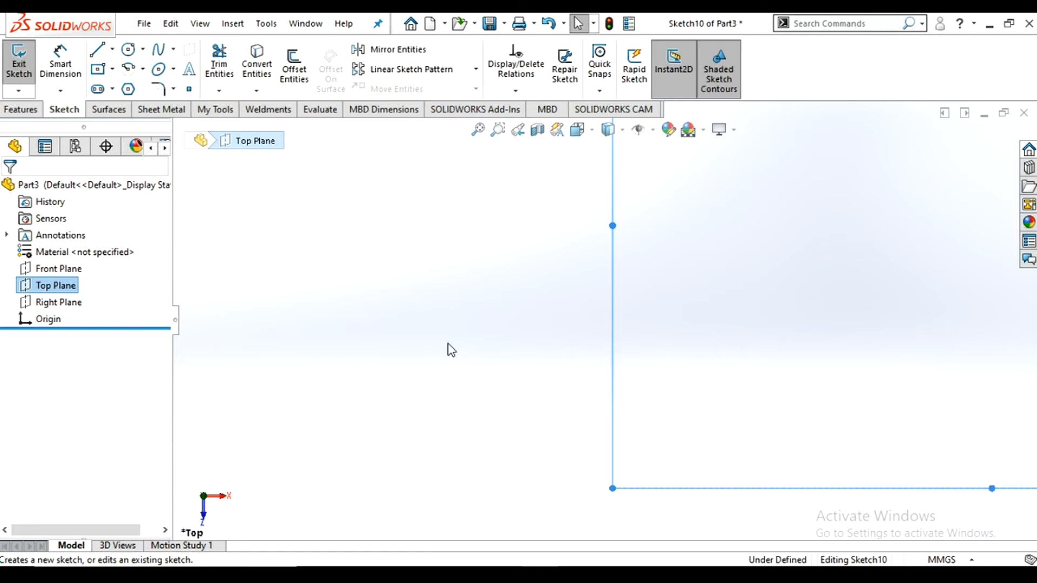
scroll(730, 281, down, 3)
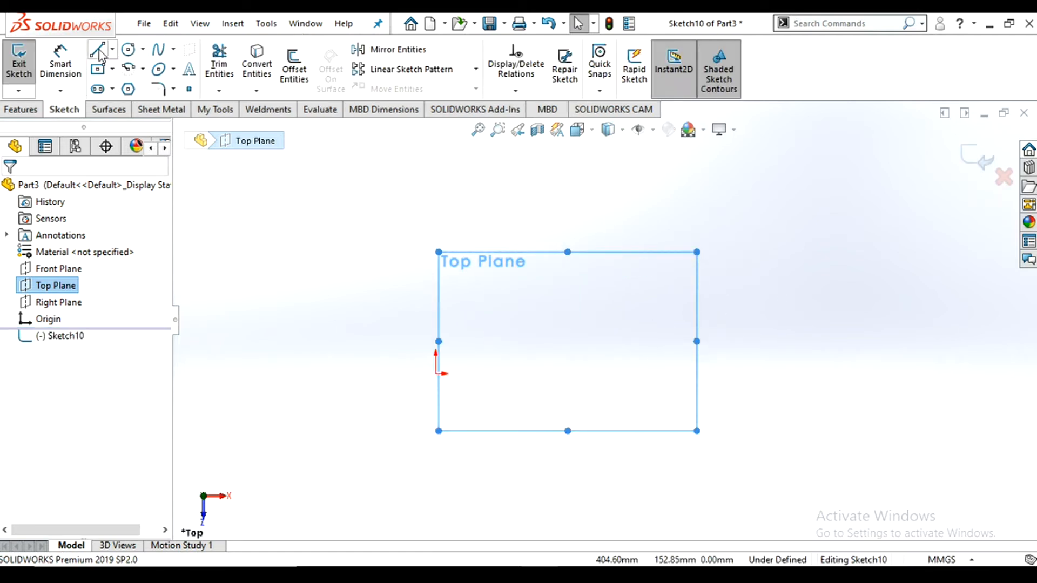
key(l)
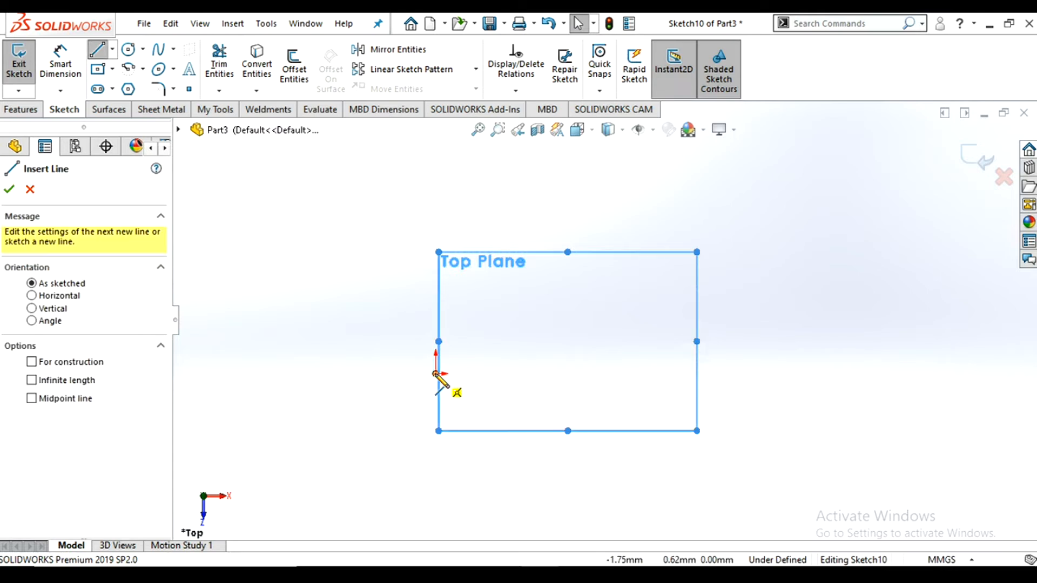
click(457, 433)
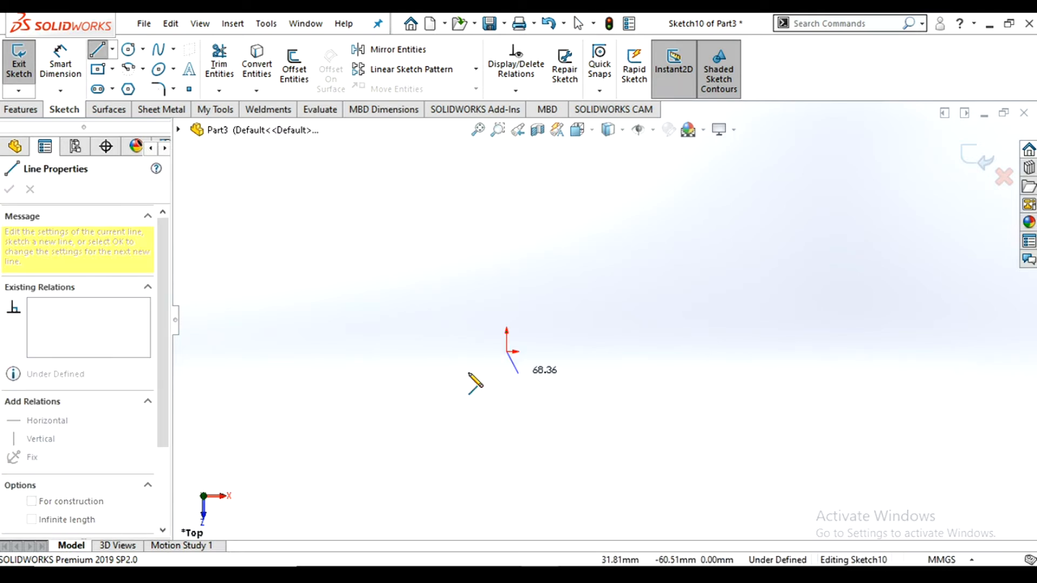
click(511, 165)
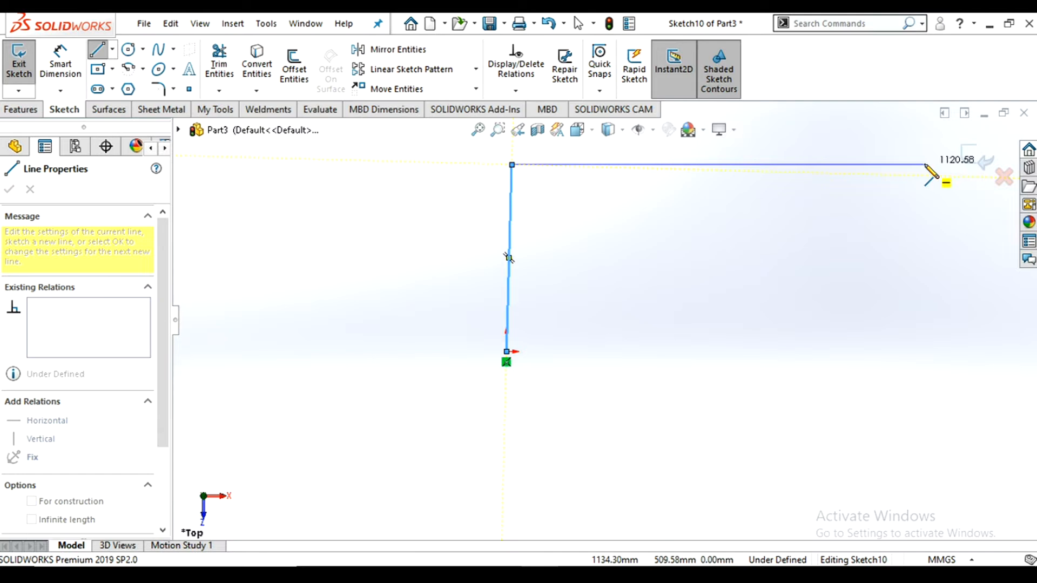
click(924, 164)
right_click(829, 260)
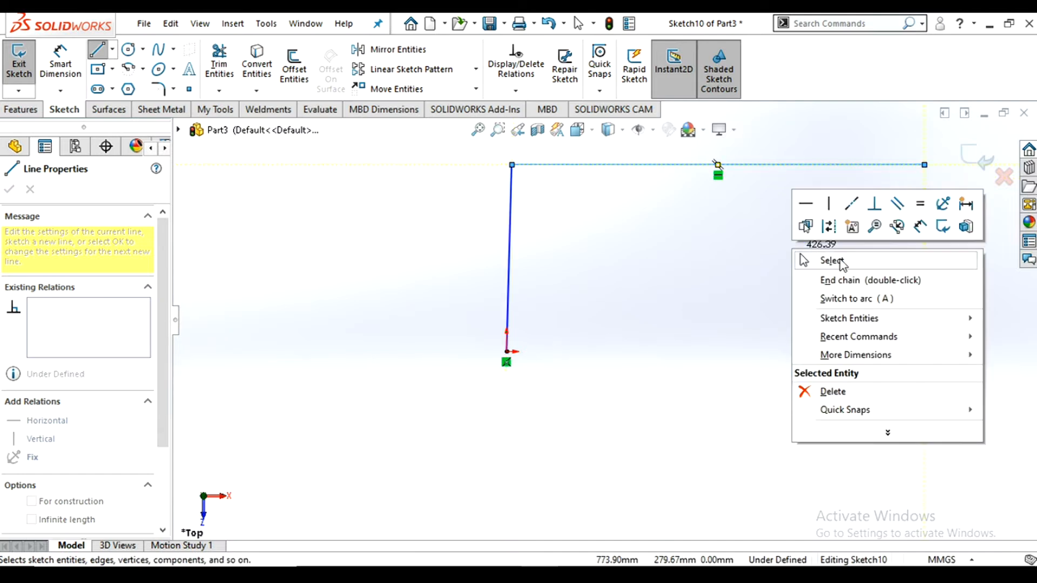
click(841, 261)
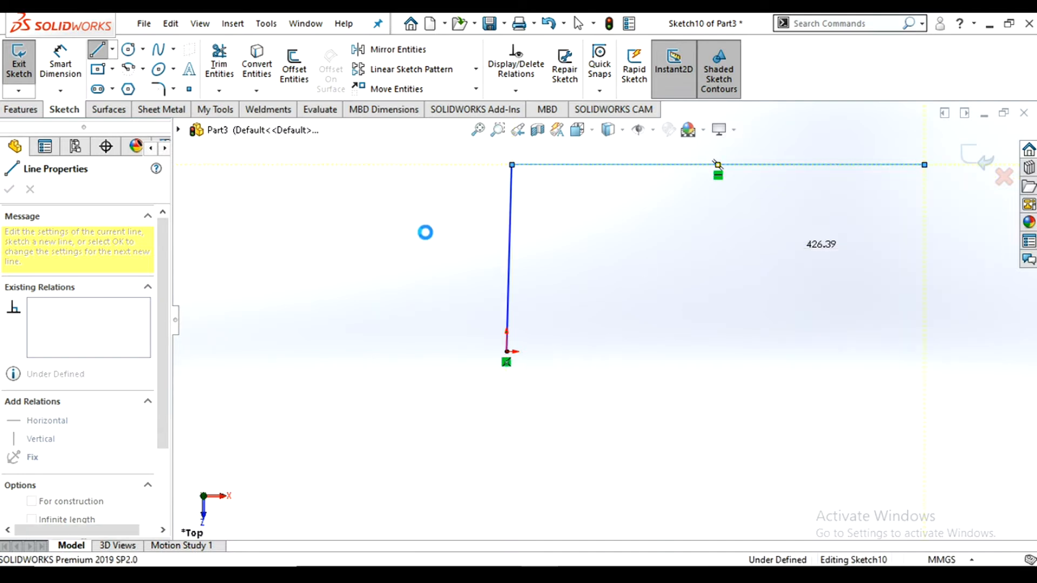
- Add a vertical relation to the line rising from the origin
click(511, 265)
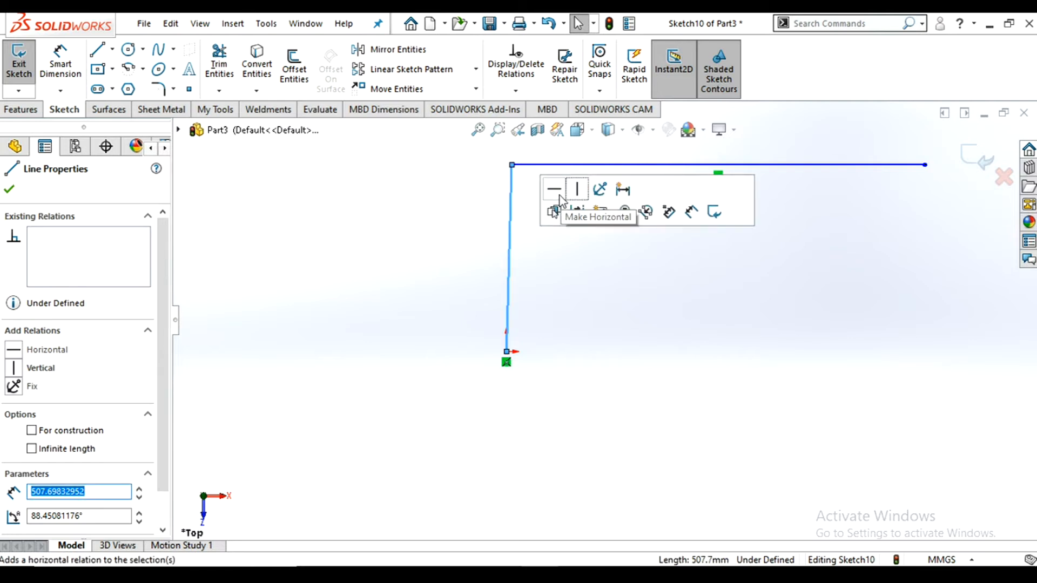
click(578, 191)
click(535, 325)
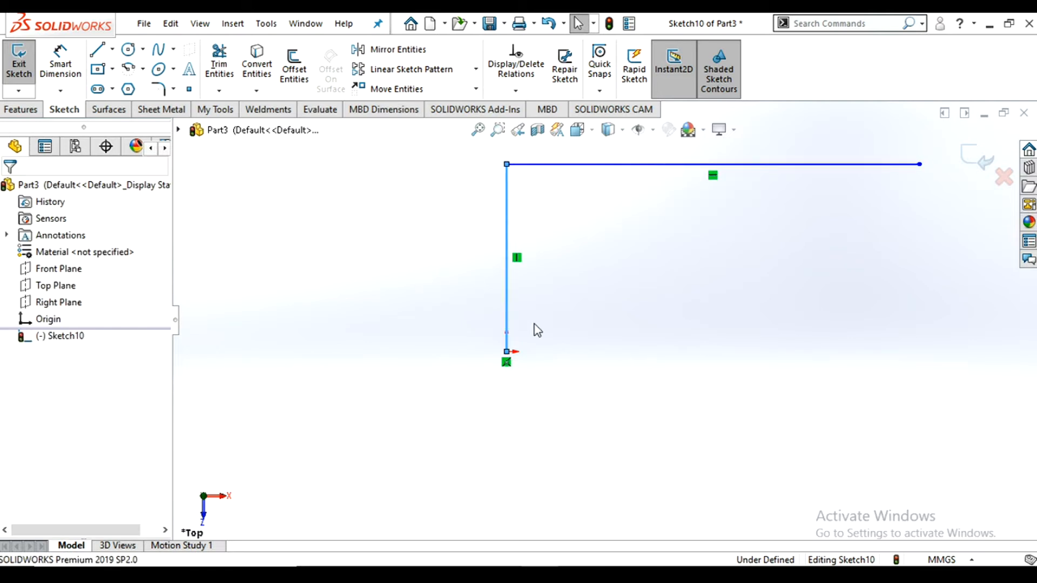
- Fillet the corner between the two path lines with a 210 mm radius and exit the sketch
scroll(535, 325, up, 4)
scroll(685, 265, down, 5)
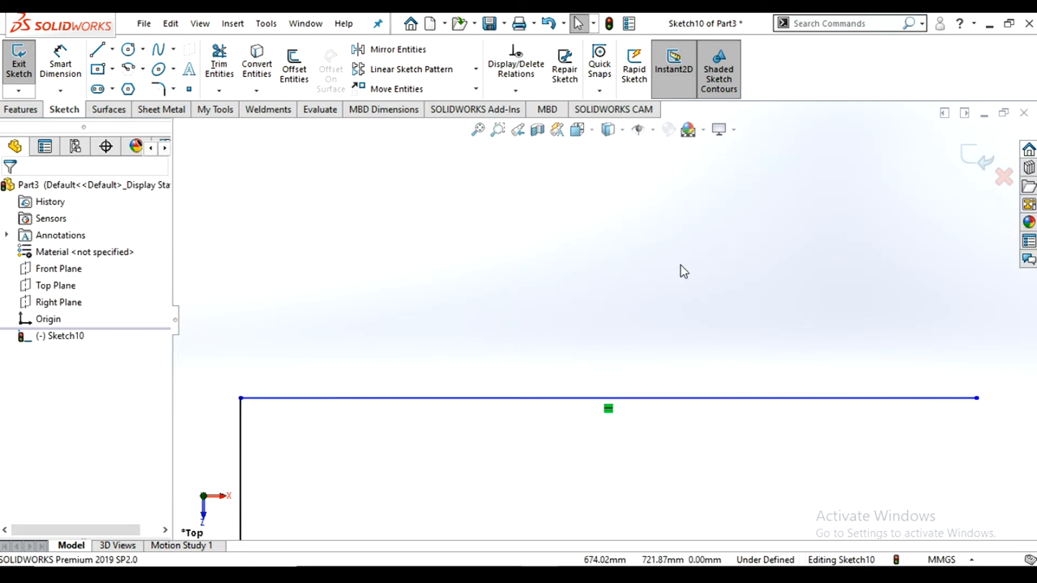
scroll(637, 270, up, 5)
scroll(583, 448, down, 2)
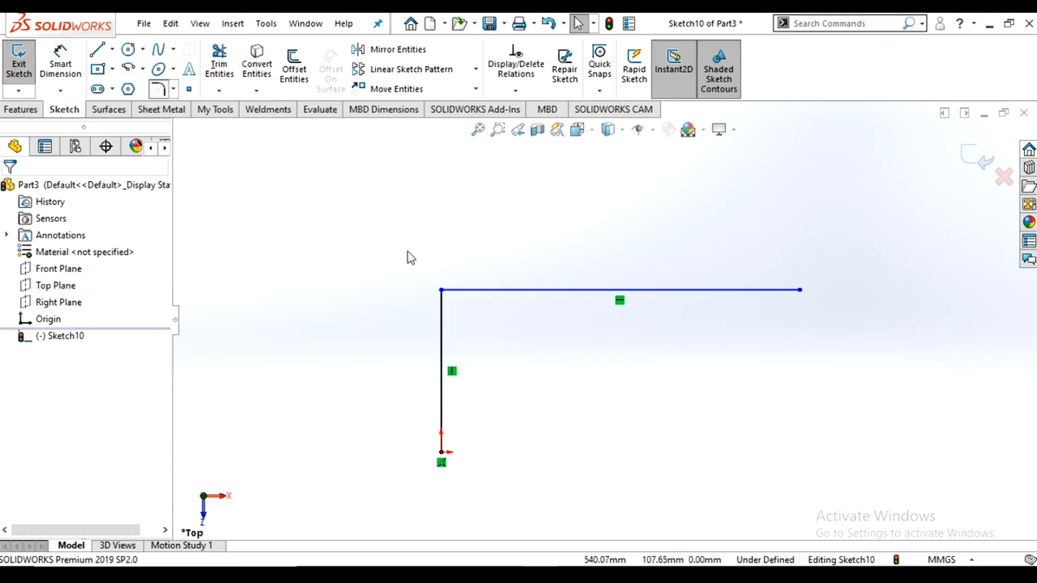
click(441, 290)
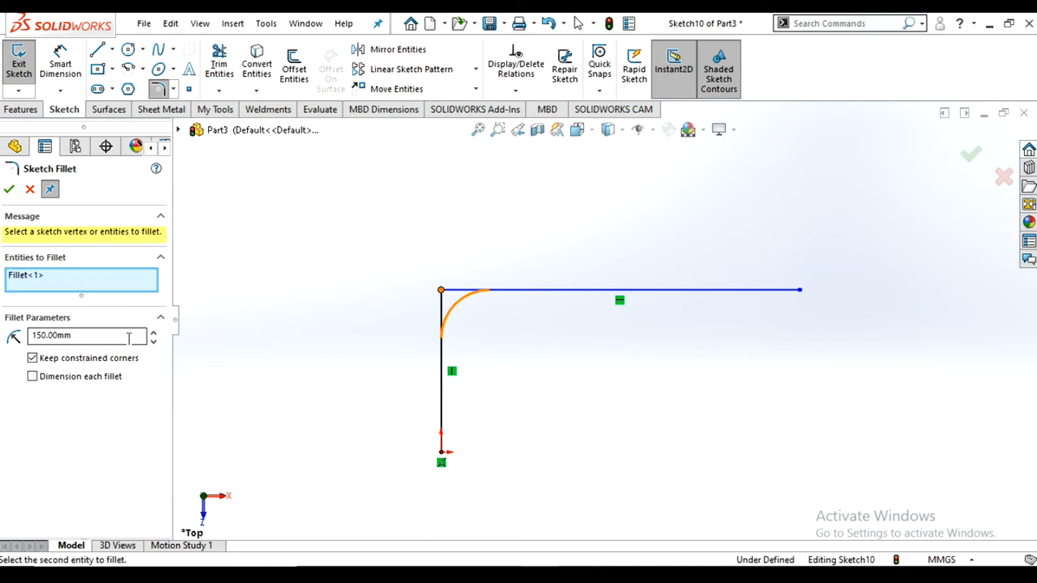
click(154, 334)
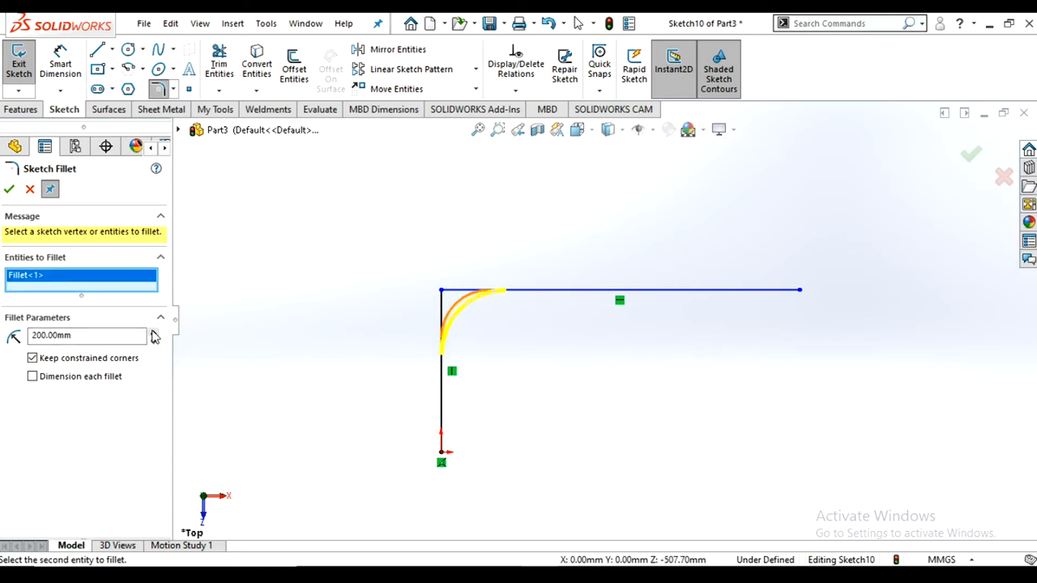
click(8, 190)
key(f)
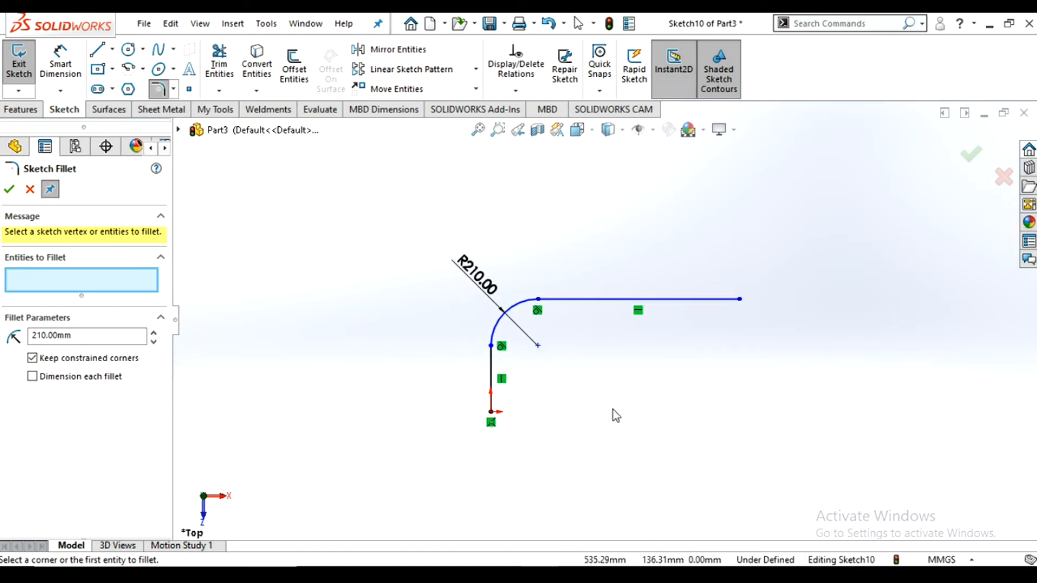
scroll(652, 377, down, 2)
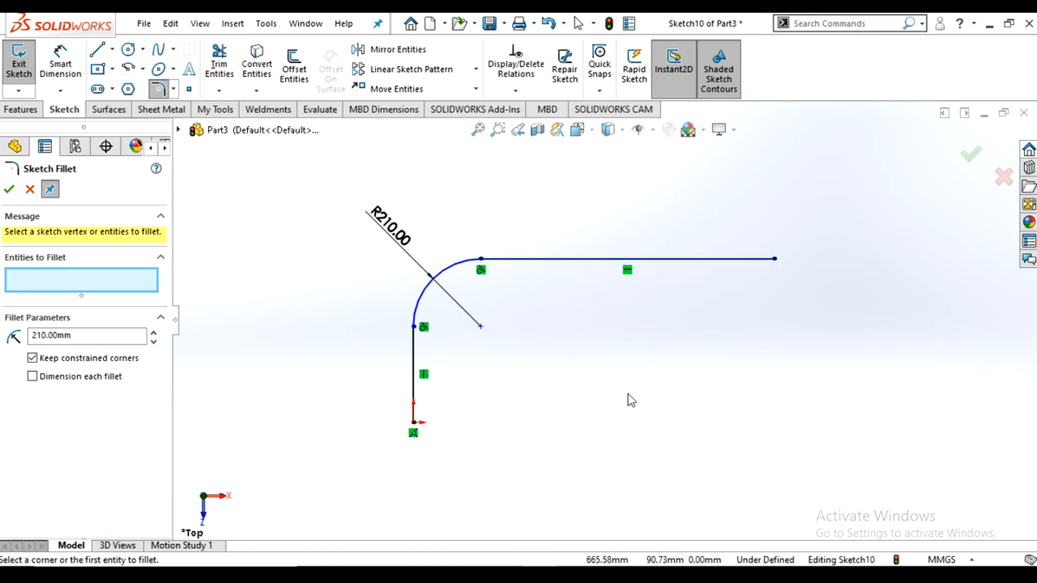
click(8, 190)
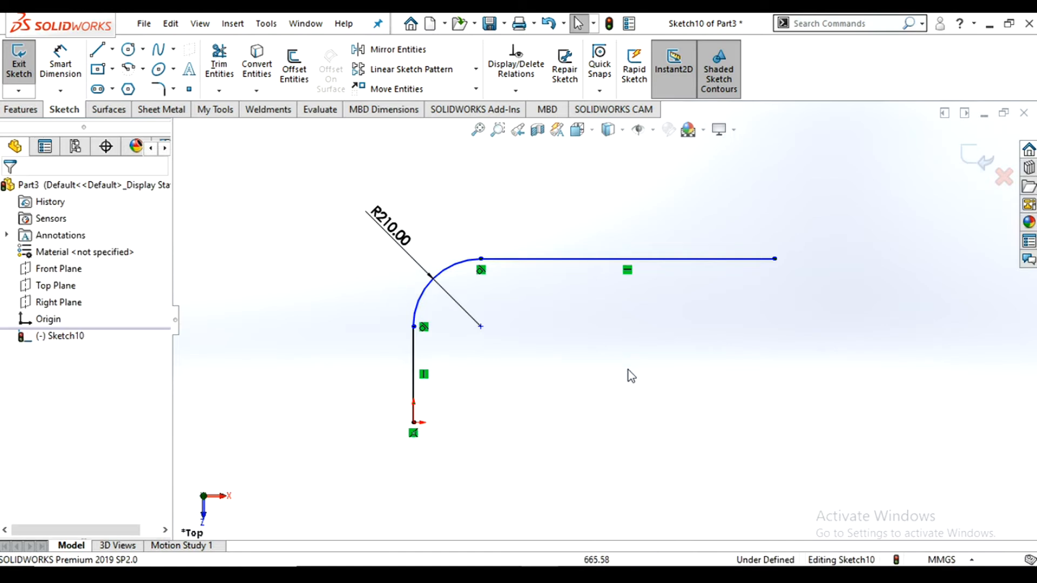
middle_drag(744, 327, 697, 373)
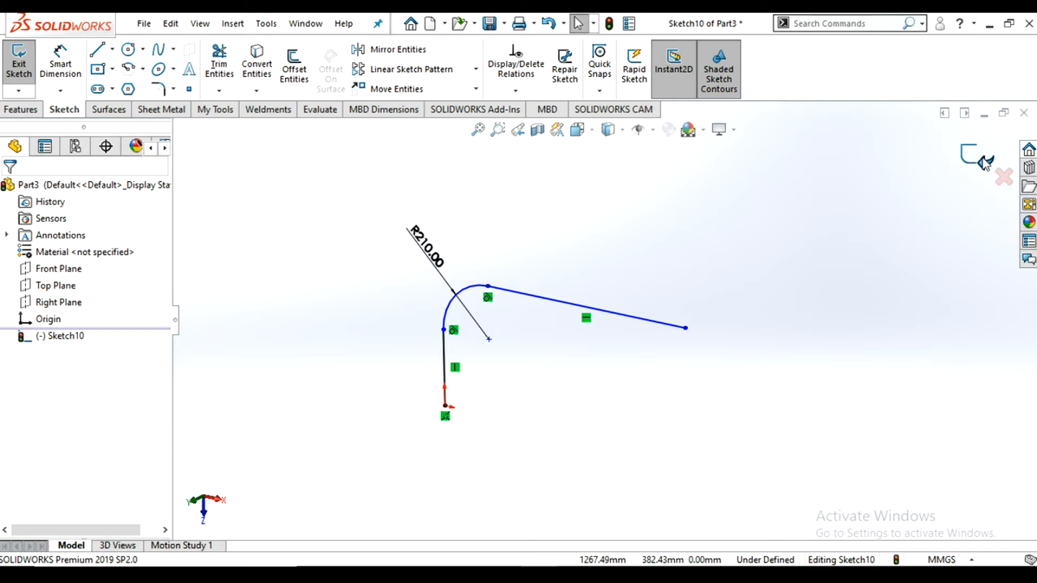
click(984, 161)
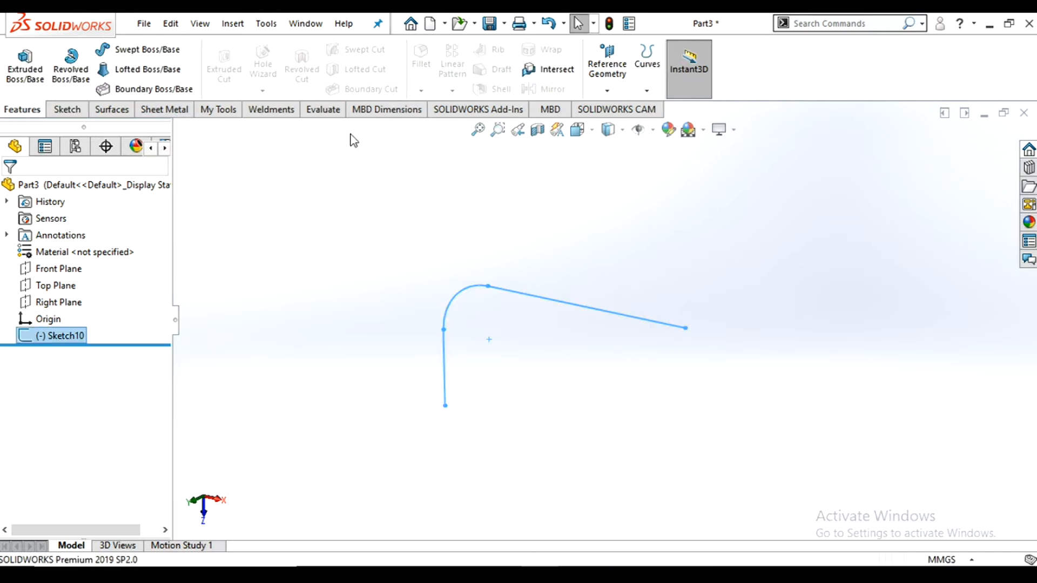
- Create a reference plane perpendicular to the long path line, passing through its free endpoint
click(607, 89)
click(636, 110)
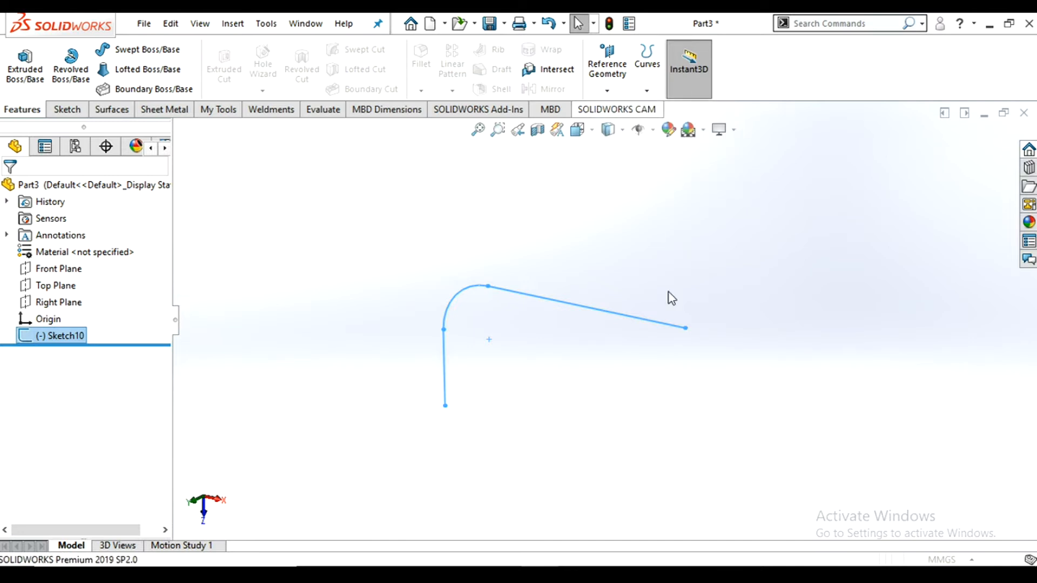
click(620, 322)
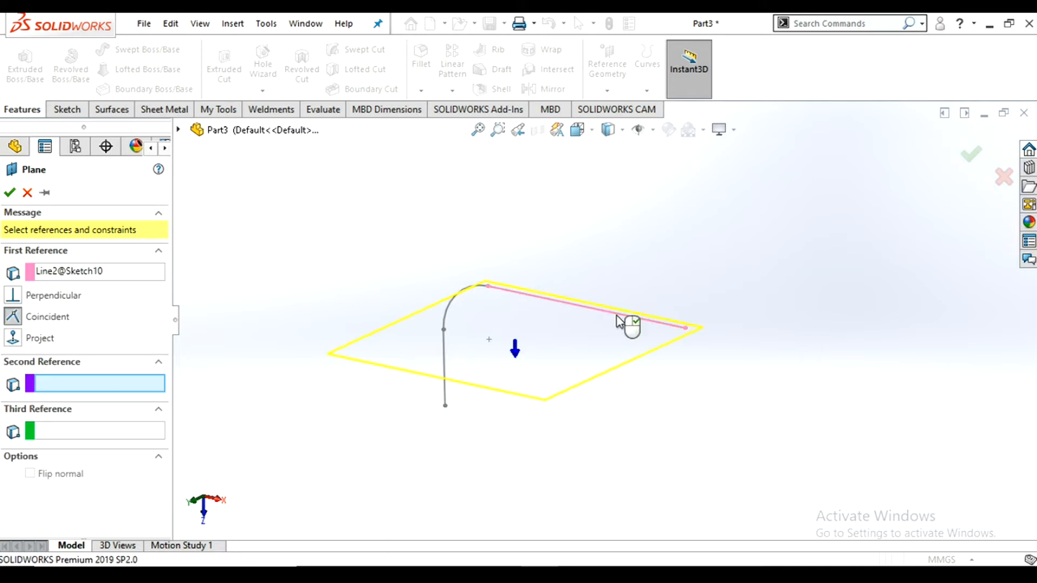
click(687, 331)
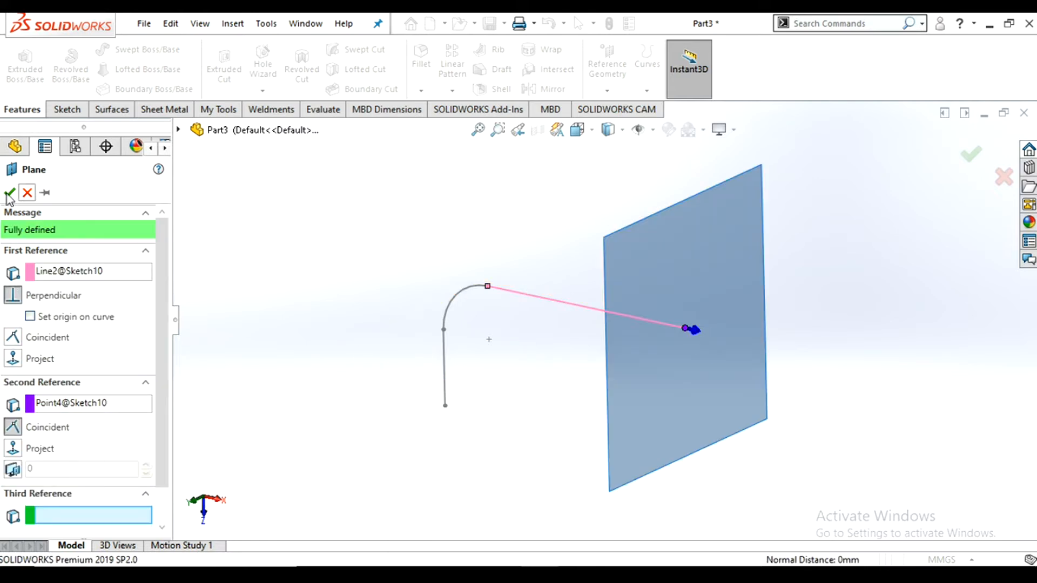
key(Return)
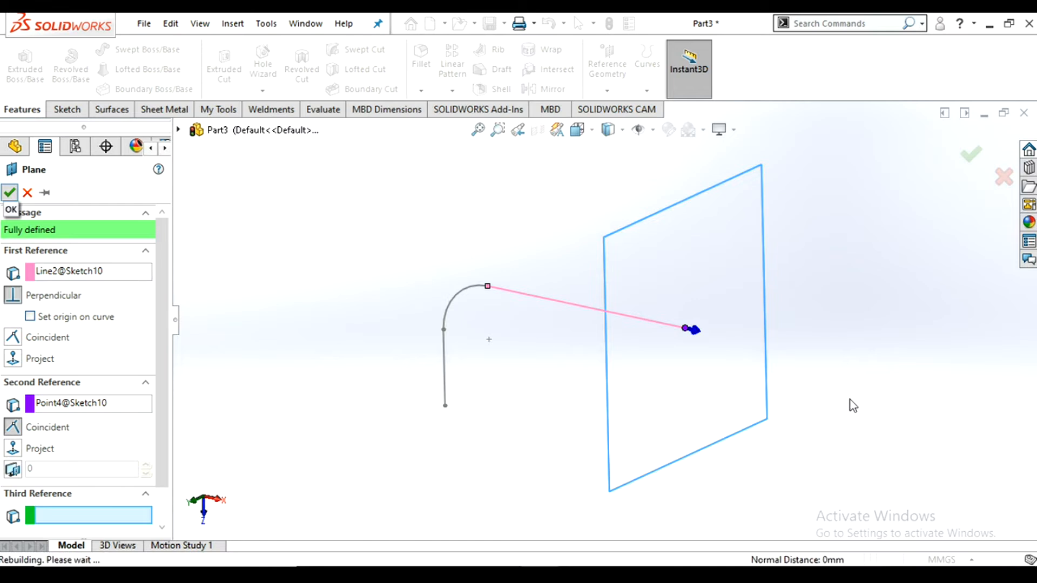
- Sketch a center rectangle about 345 by 137 mm on the new reference plane, centred on the path's endpoint, and exit the sketch
click(729, 254)
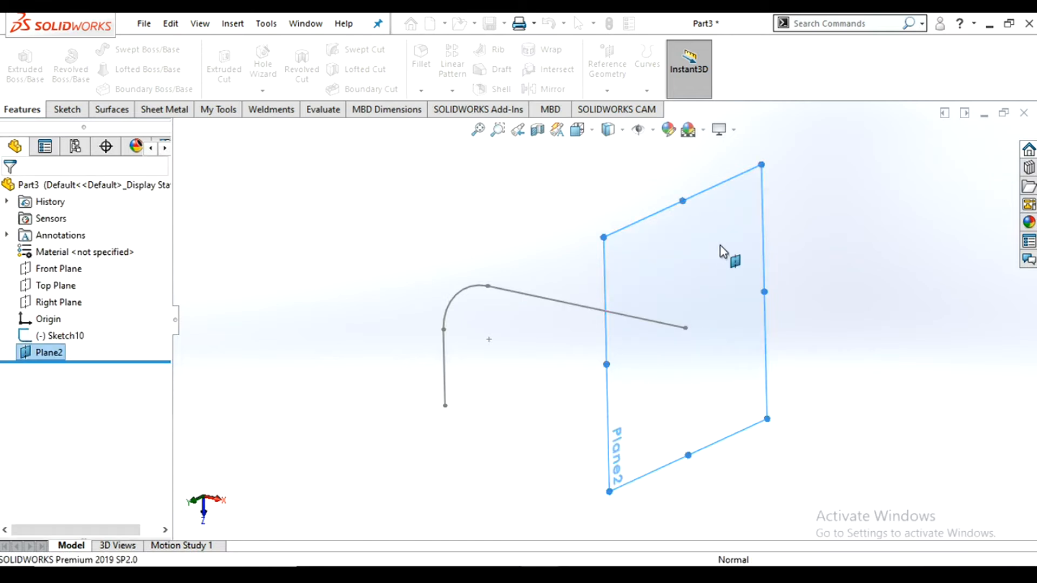
click(788, 203)
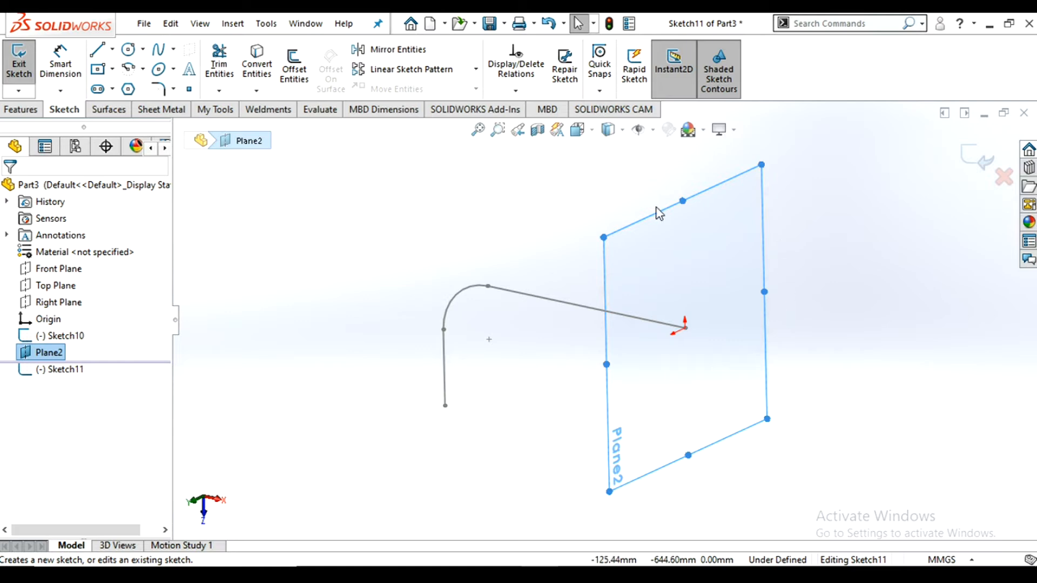
click(592, 129)
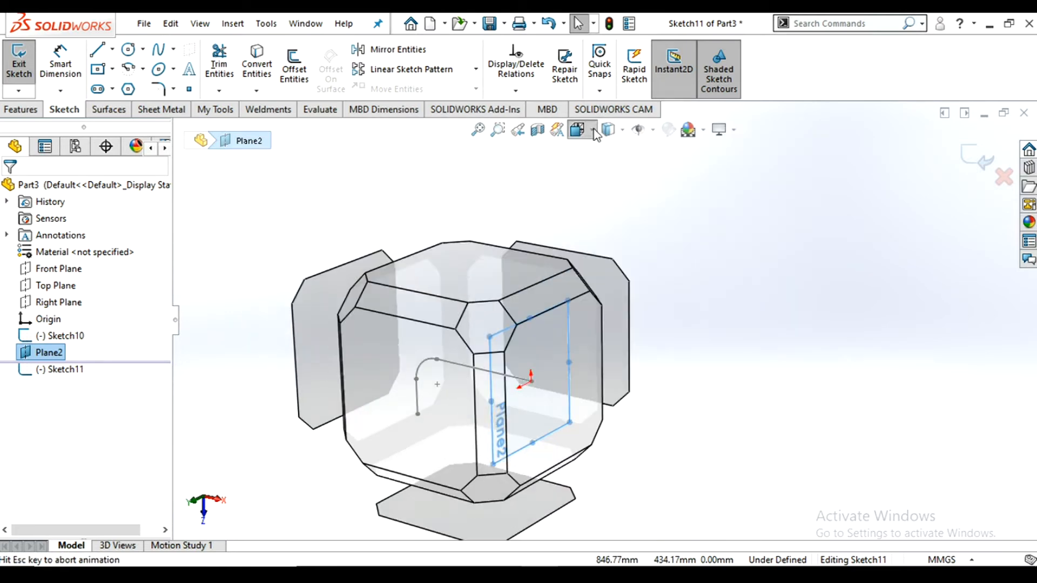
click(595, 132)
click(665, 217)
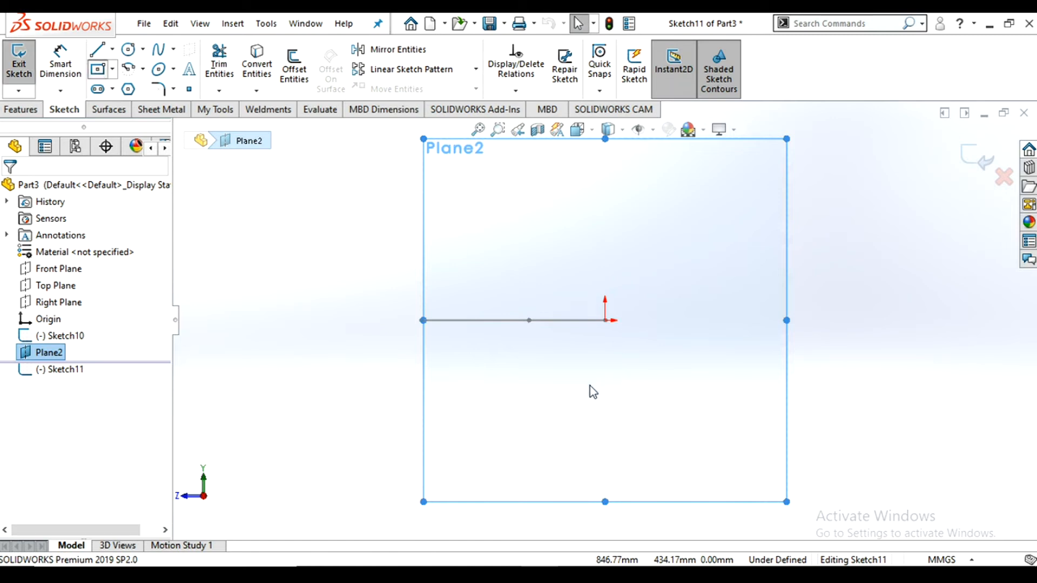
click(607, 321)
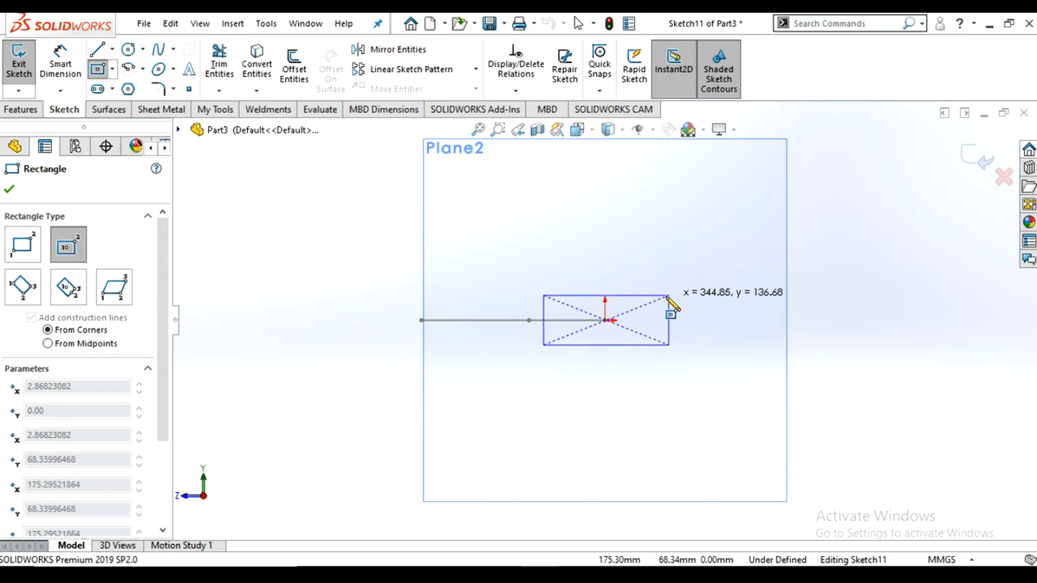
click(666, 296)
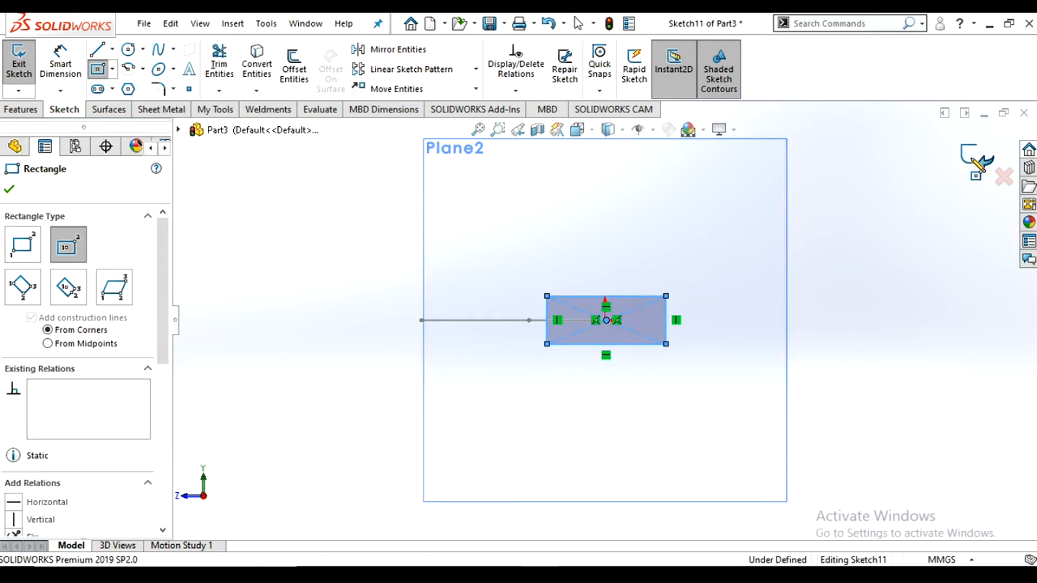
key(Escape)
scroll(655, 289, up, 2)
key(ctrl+7)
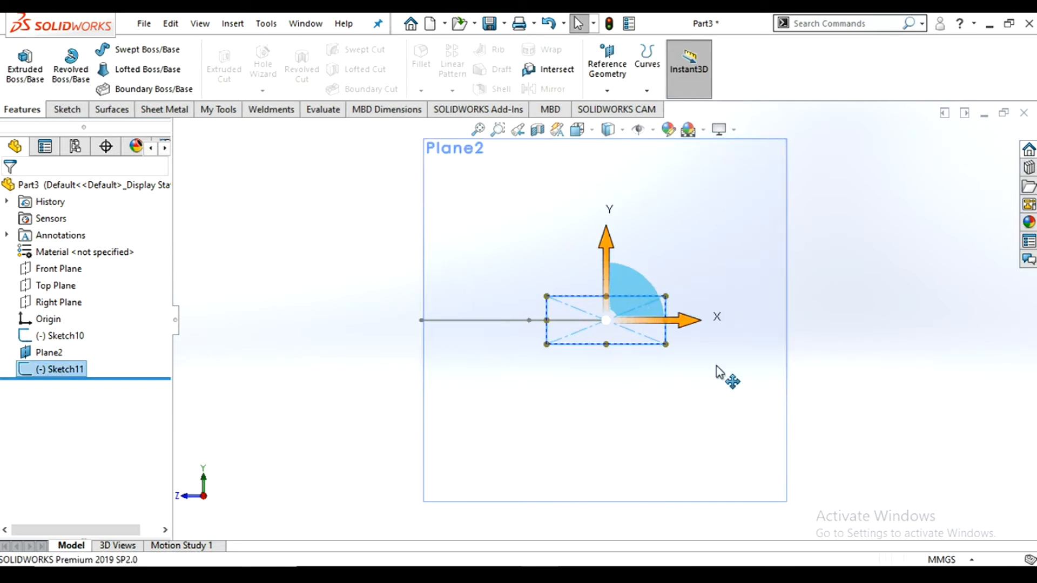
scroll(874, 279, up, 1)
click(865, 291)
- Start a Swept Boss/Base with the rectangle sketch as profile and the filleted L-shaped sketch as path
scroll(853, 294, up, 2)
middle_drag(670, 253, 724, 359)
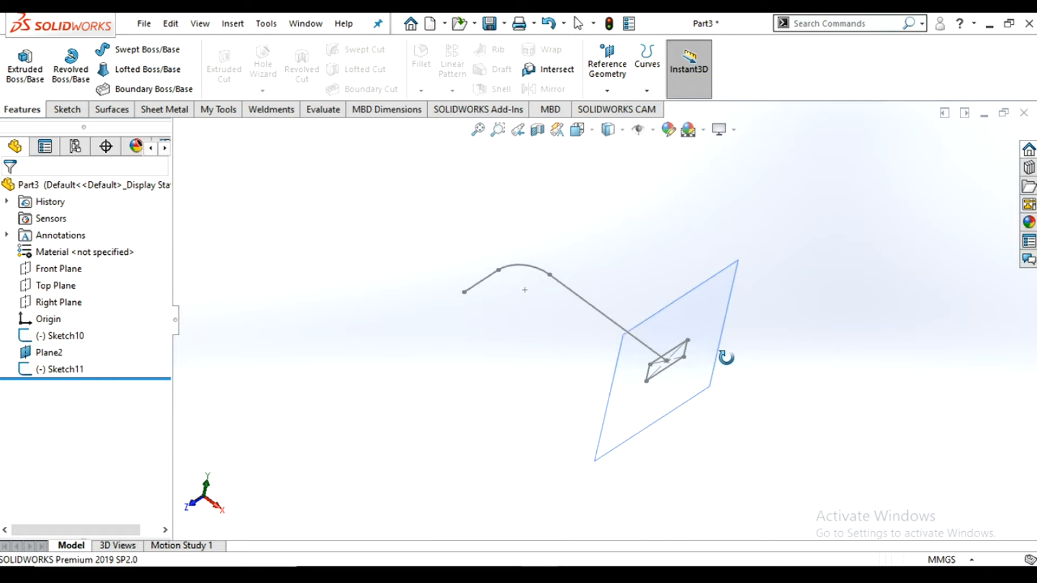
click(165, 54)
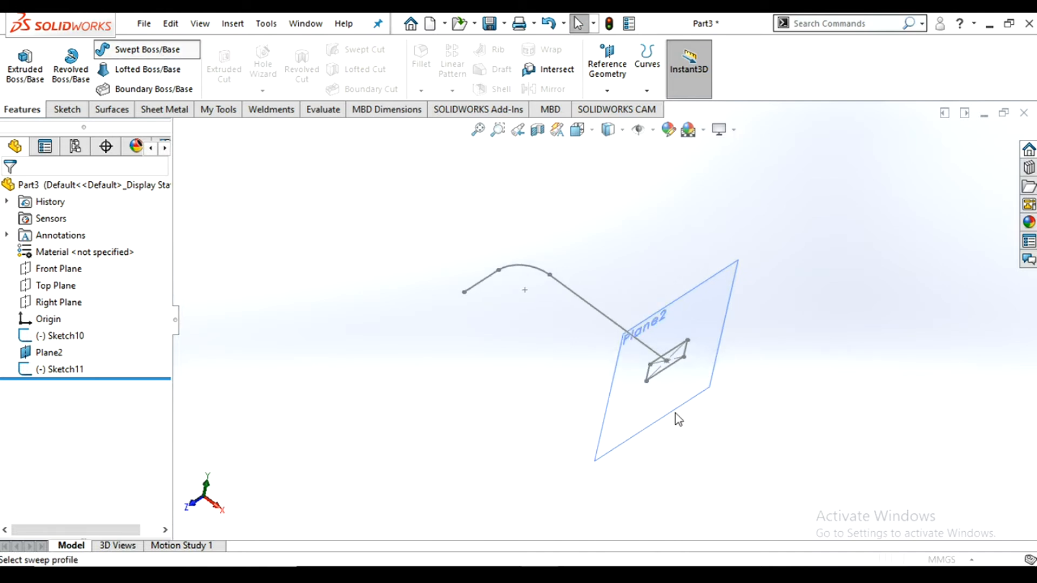
click(675, 357)
click(594, 314)
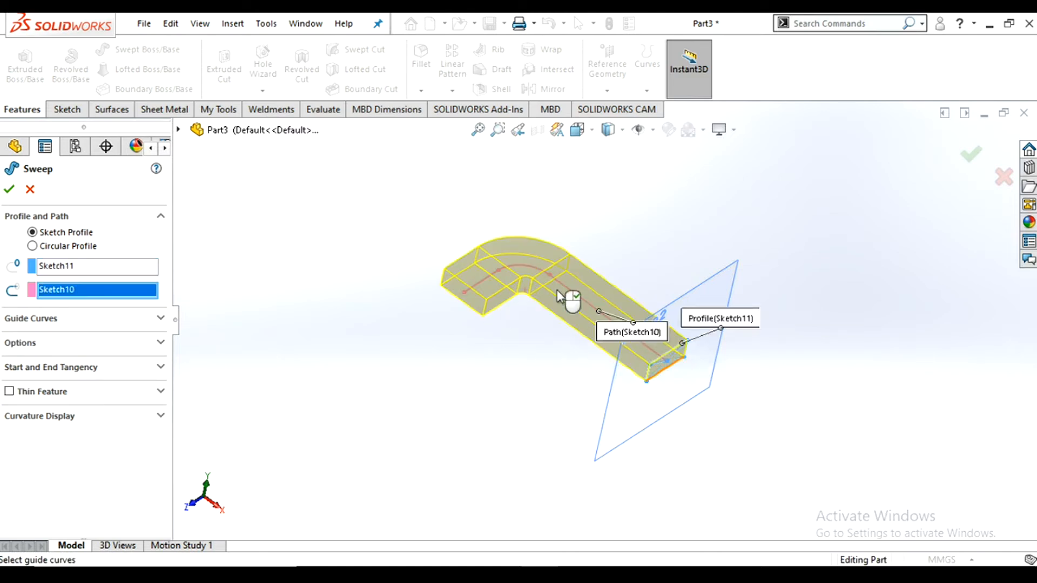
- Enable Thin Feature on the sweep in One-Direction with a 10 mm wall thickness
scroll(602, 269, down, 3)
middle_drag(540, 261, 508, 303)
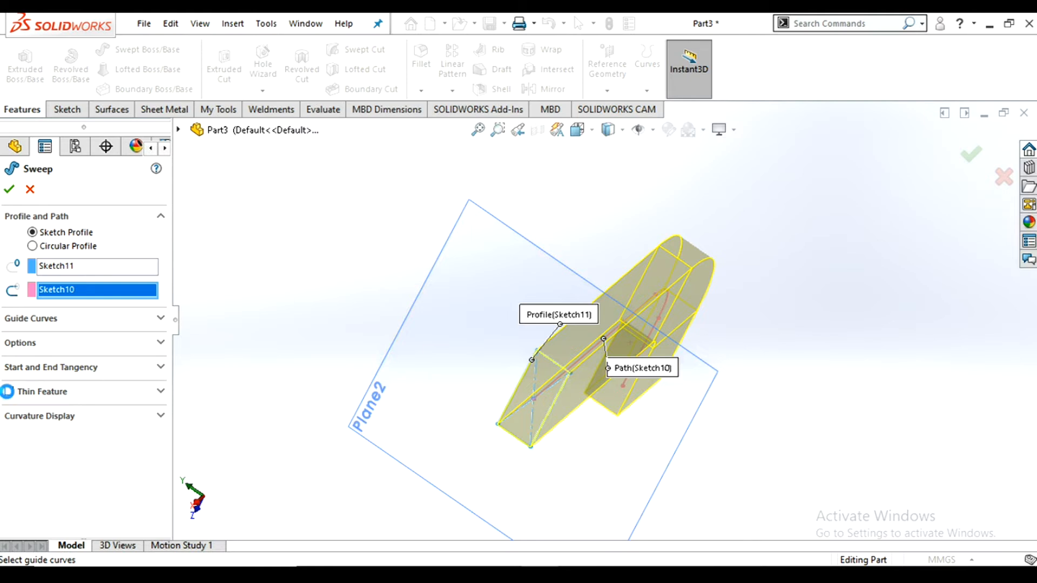
click(8, 391)
scroll(576, 381, down, 5)
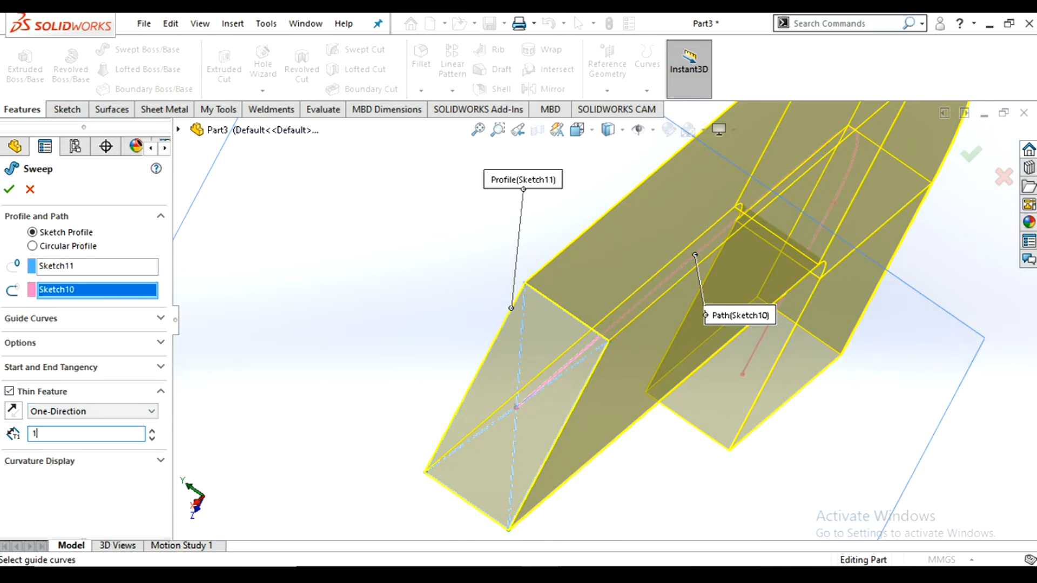
click(31, 433)
text(10)
key(Return)
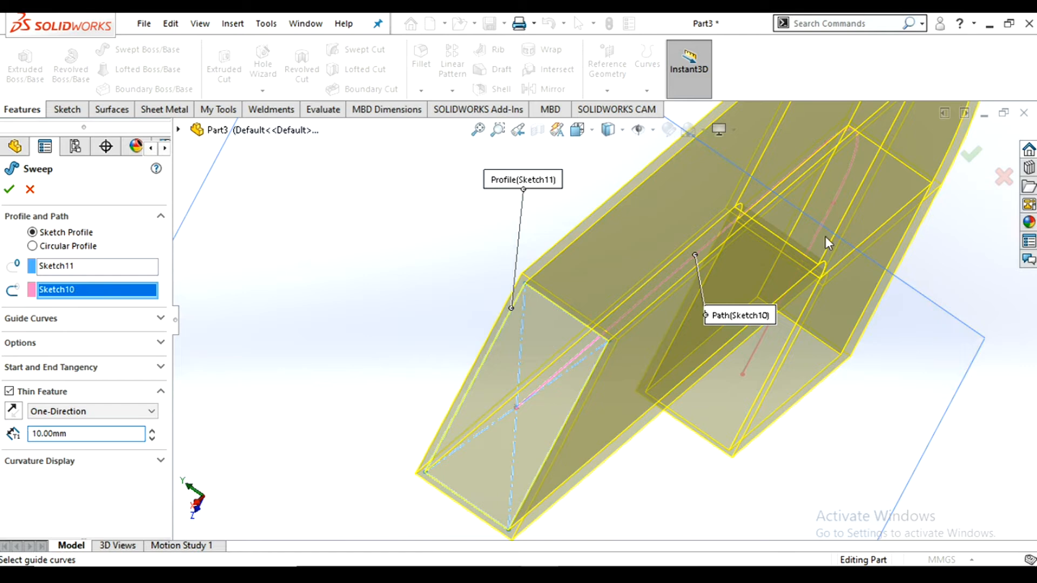
- Set the thin sweep's wall thickness to 20 mm
scroll(517, 310, down, 4)
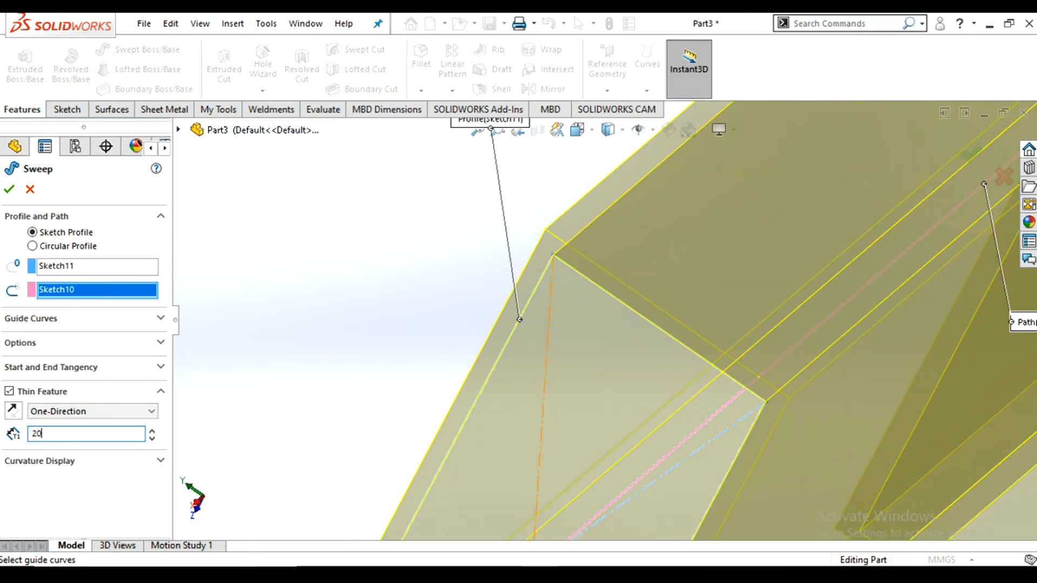
key(Return)
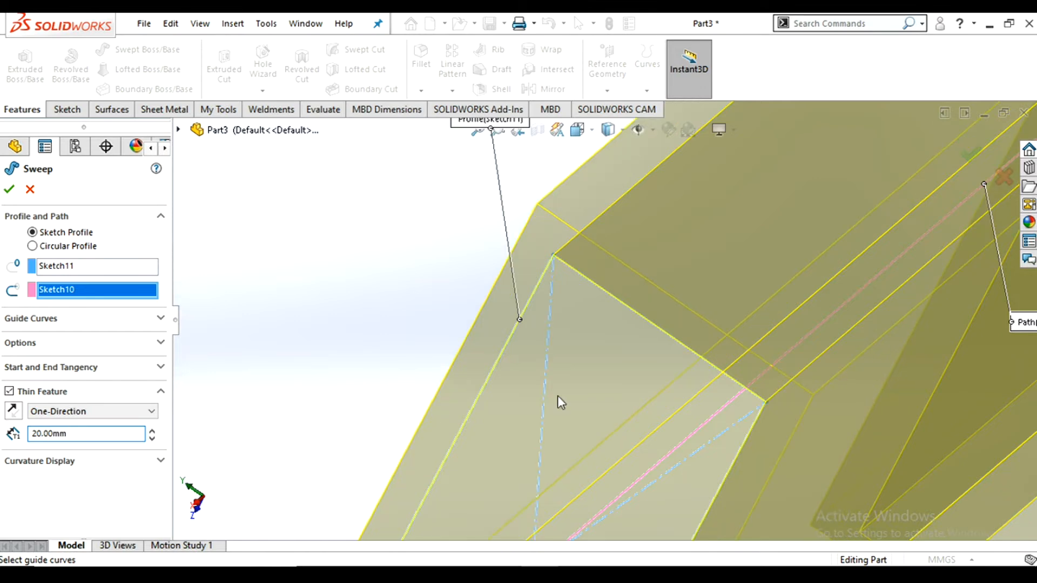
scroll(638, 402, up, 4)
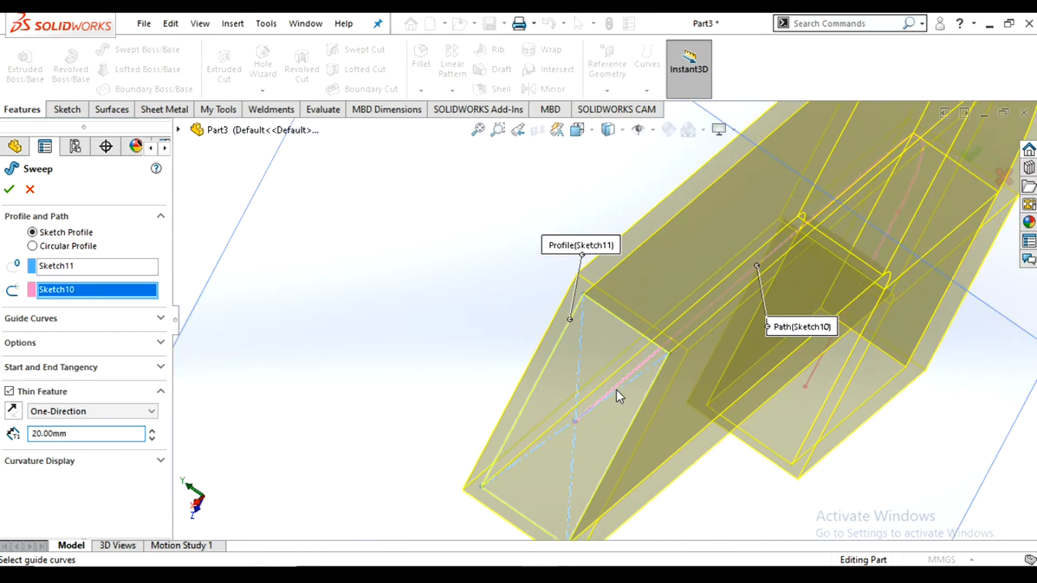
- Try the Mid-Plane and Two-Direction thin feature types on the sweep and compare how the wall offsets from the profile
click(82, 411)
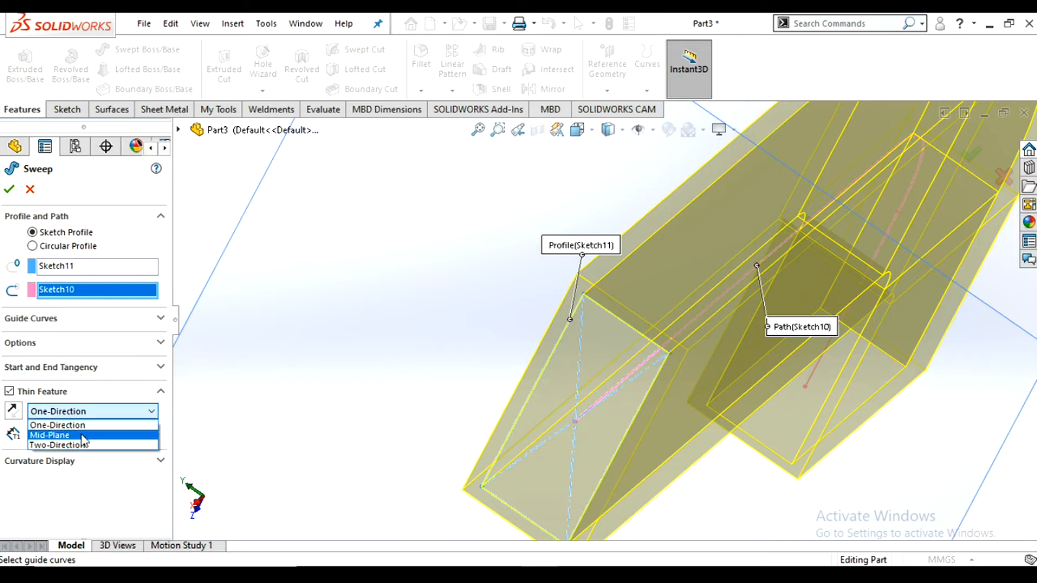
click(82, 435)
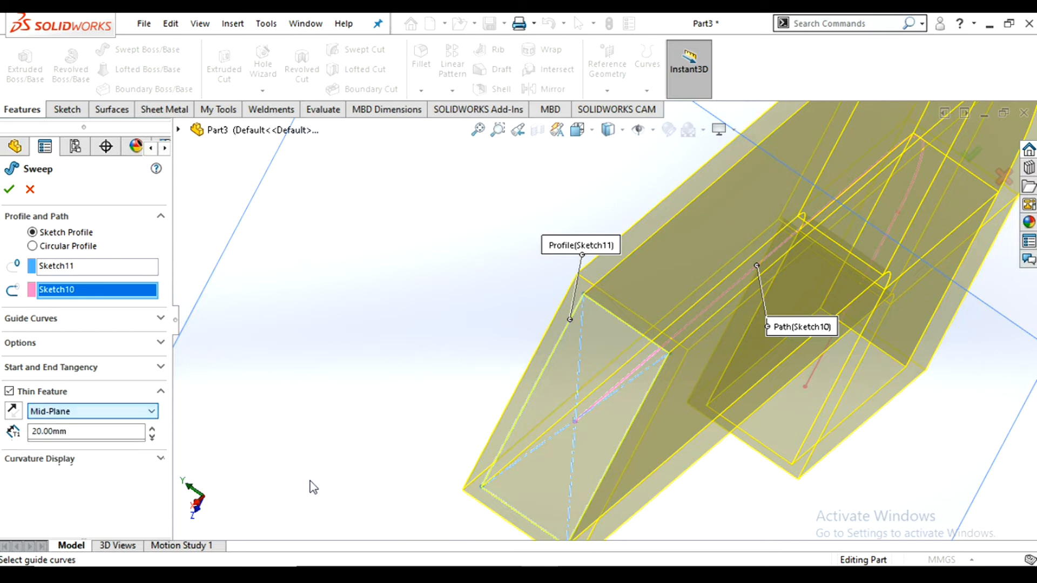
scroll(597, 309, down, 4)
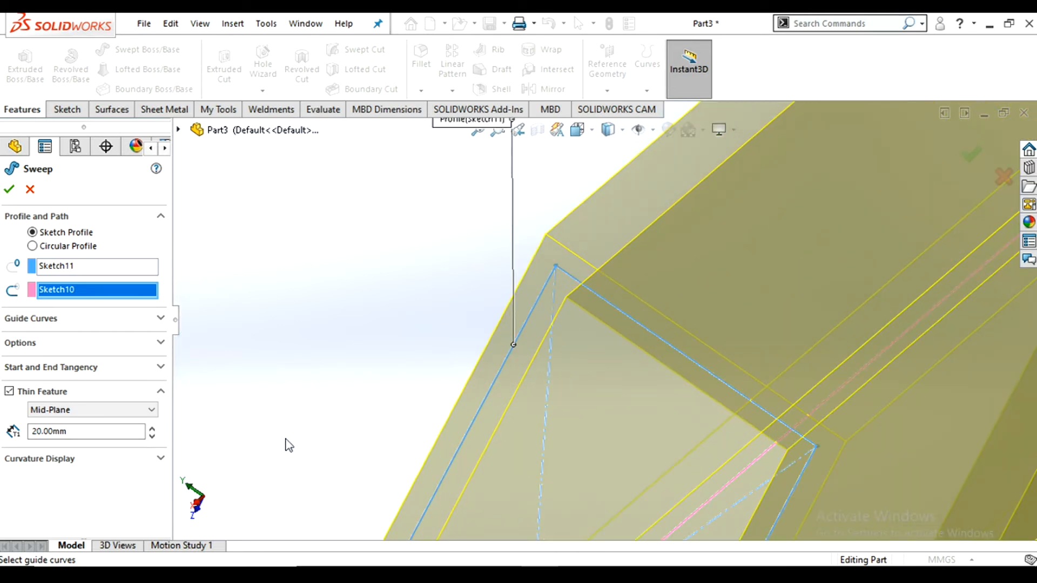
click(86, 409)
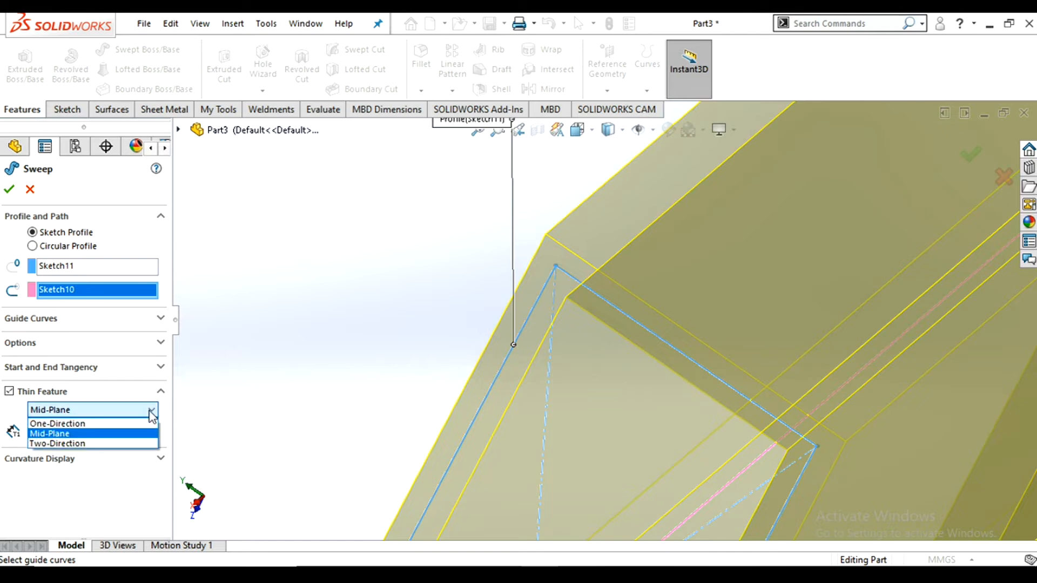
click(78, 445)
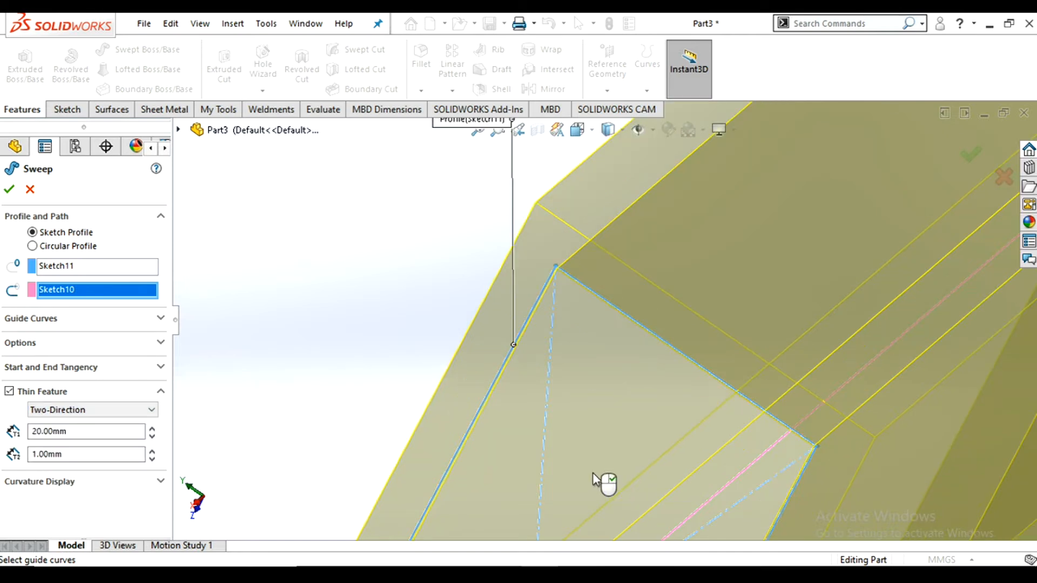
middle_drag(626, 430, 634, 388)
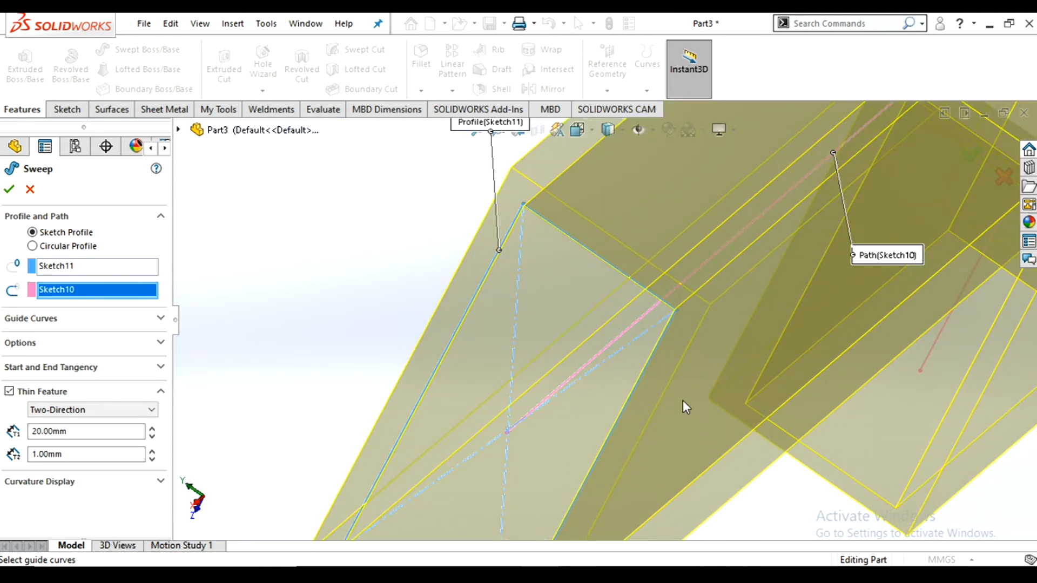
scroll(683, 401, up, 6)
scroll(589, 296, down, 2)
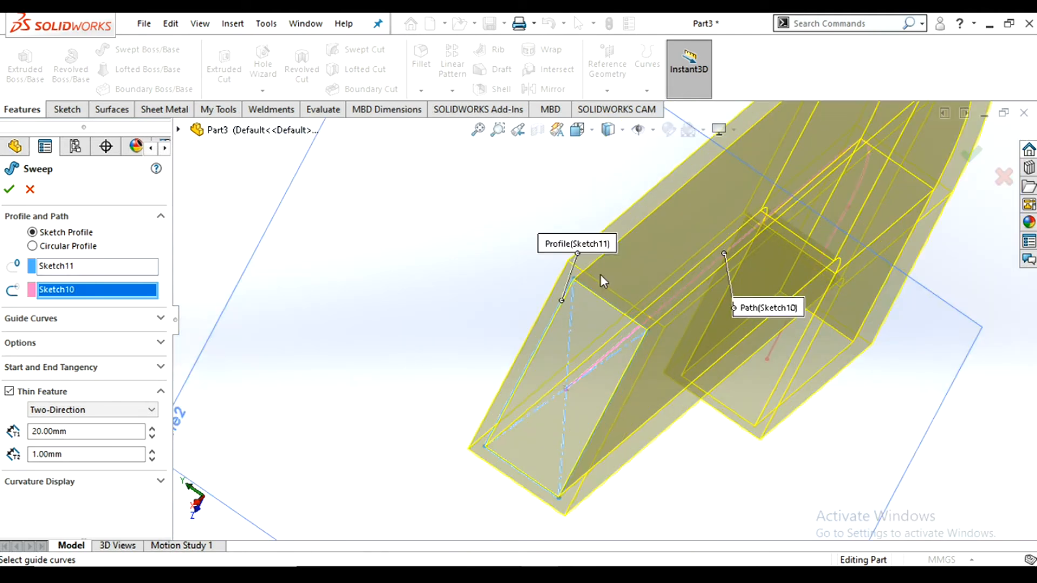
- Set the thin feature type to One-Direction and accept the sweep
click(105, 410)
click(94, 424)
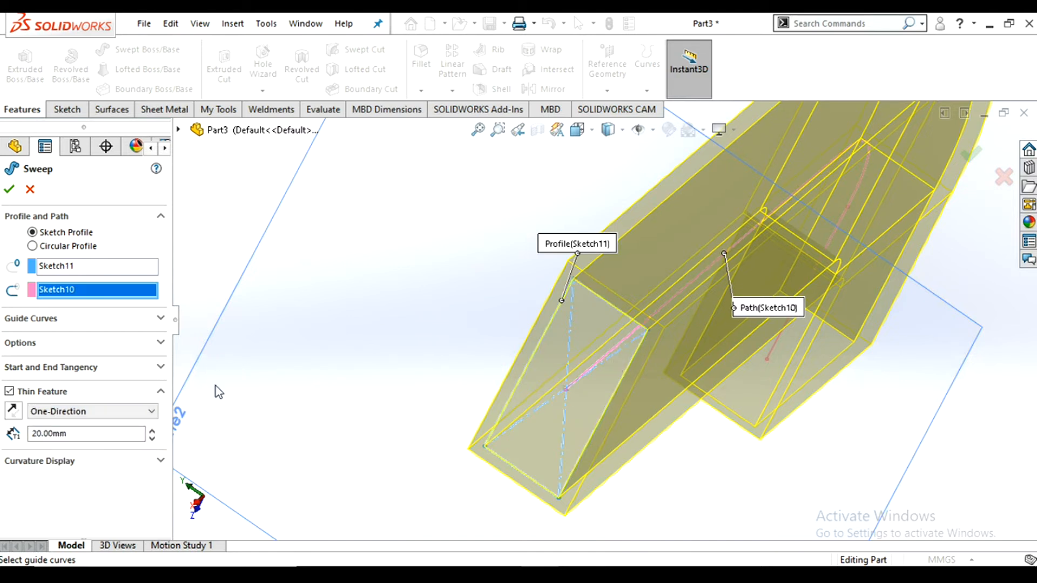
key(f)
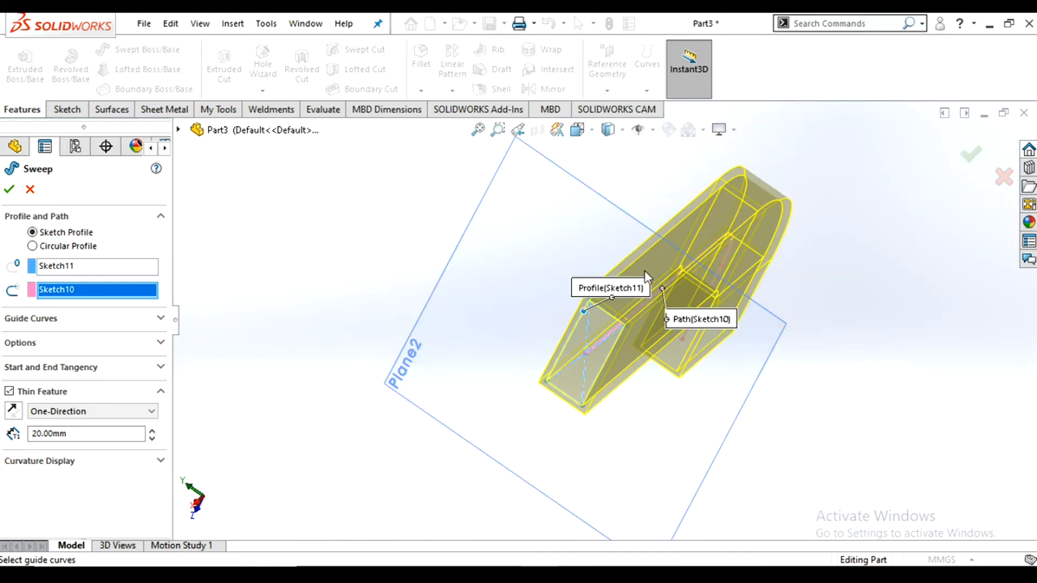
click(8, 192)
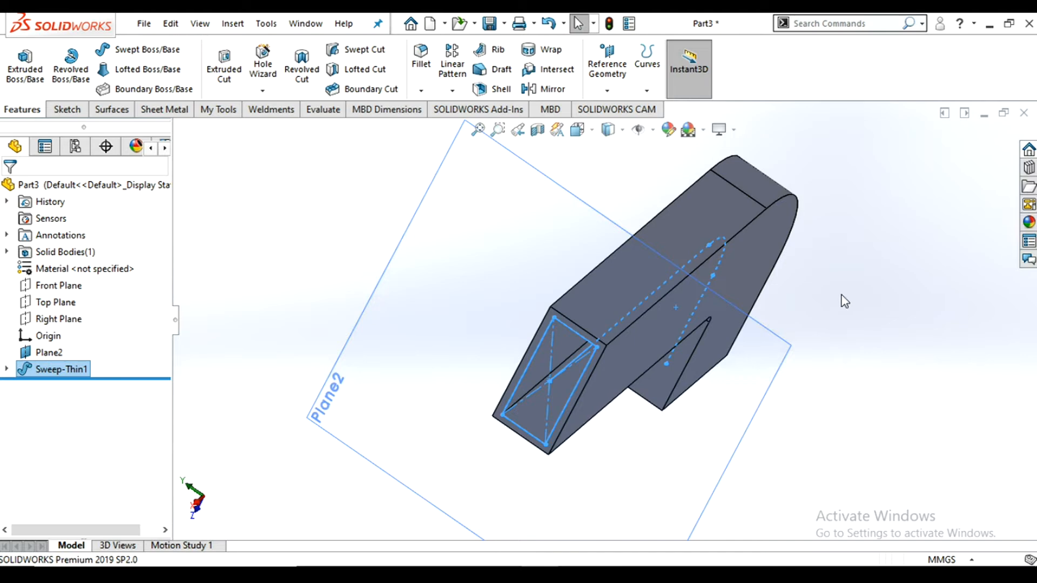
middle_drag(592, 360, 602, 374)
middle_drag(634, 344, 152, 420)
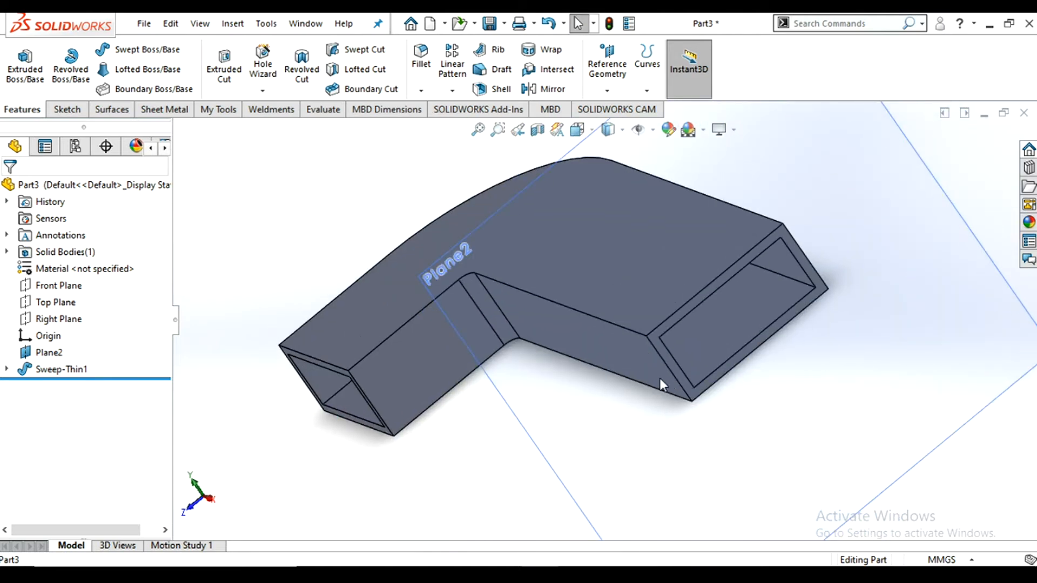
scroll(694, 308, up, 3)
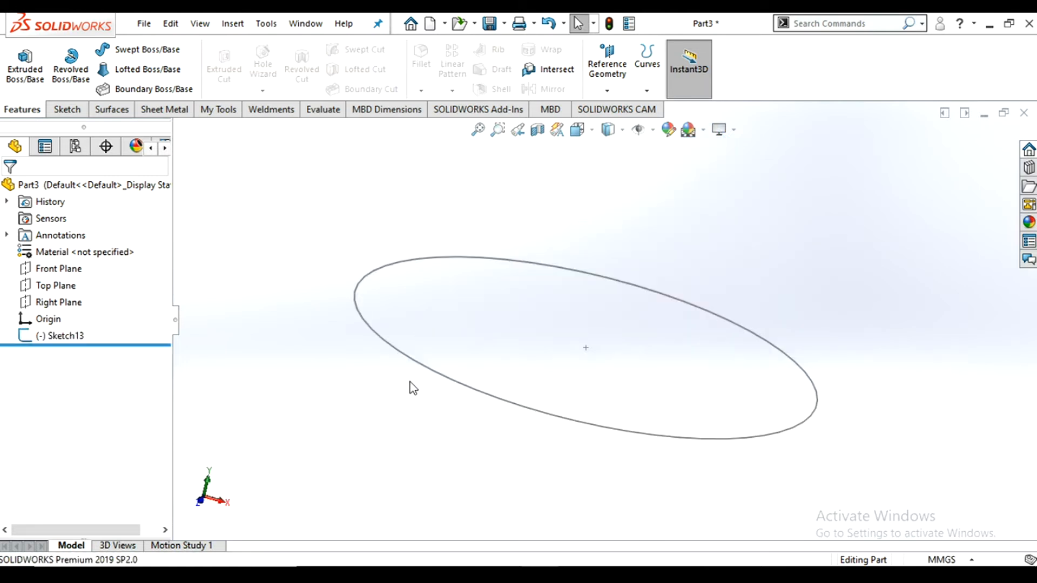
- Start a new sketch on the Front Plane for use with the existing closed curve
mouse_move(550, 307)
middle_down()
mouse_move(503, 345)
mouse_move(543, 303)
middle_up()
click(71, 247)
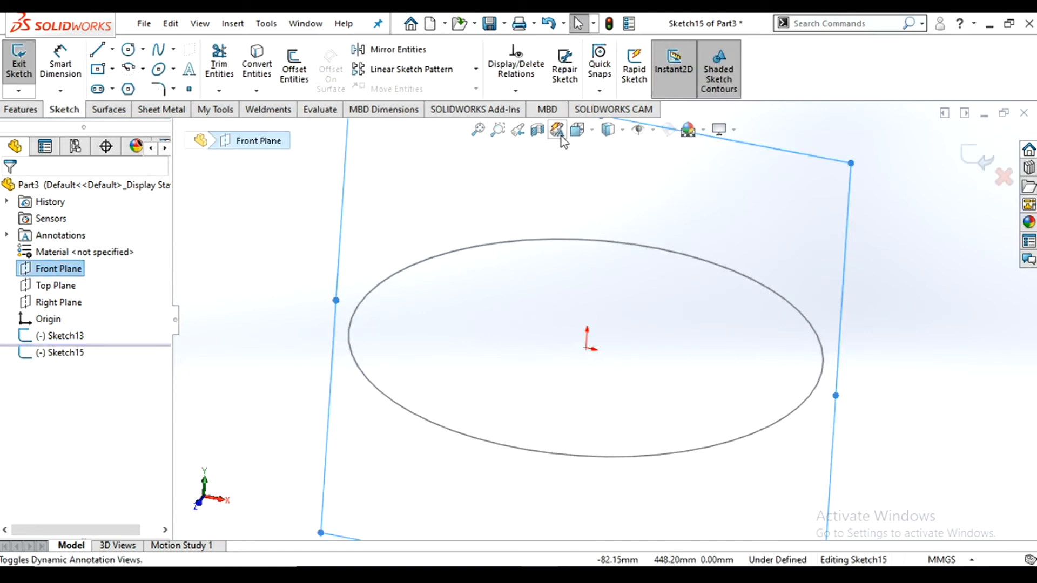
- Sketch a center rectangle about 115 by 97 mm on the Front Plane, centred on the circle's left extremity, and exit the sketch
click(590, 132)
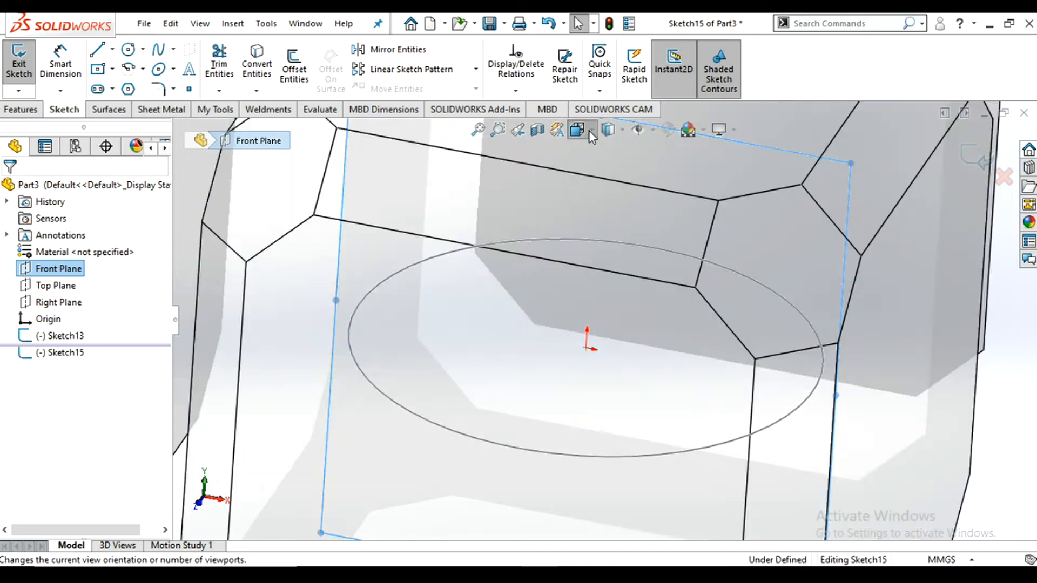
click(665, 217)
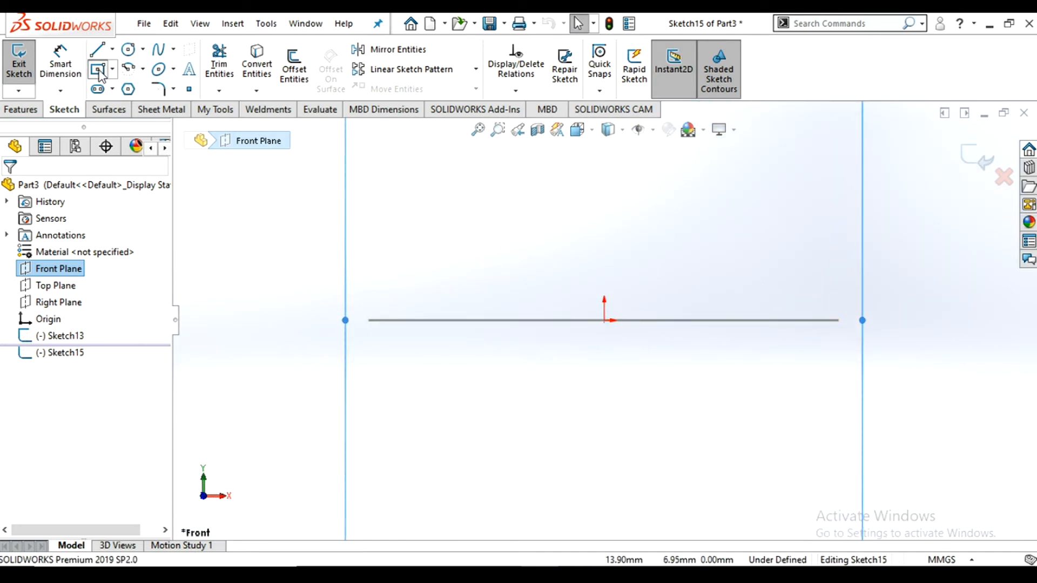
key(r)
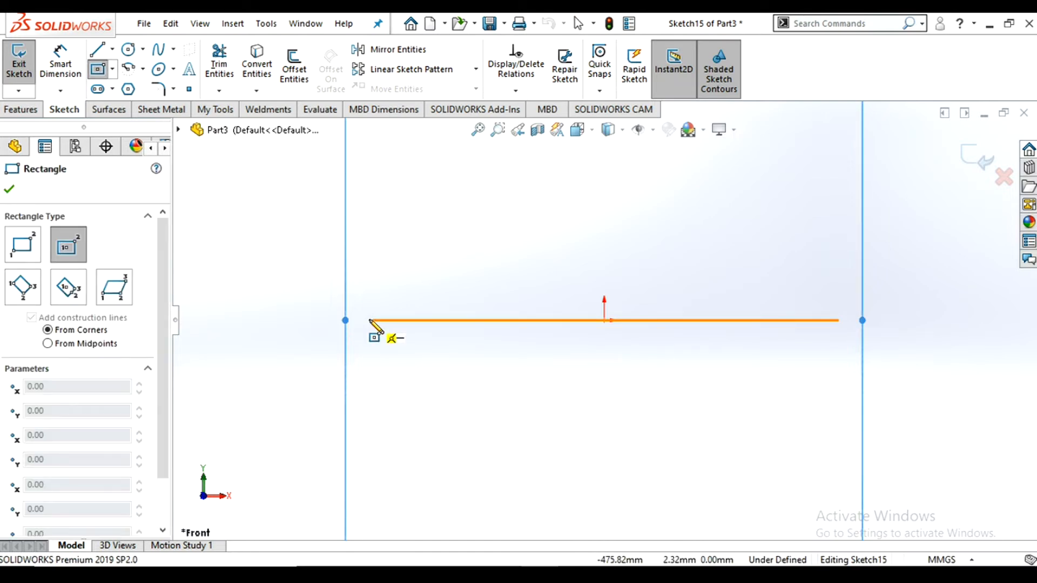
click(370, 320)
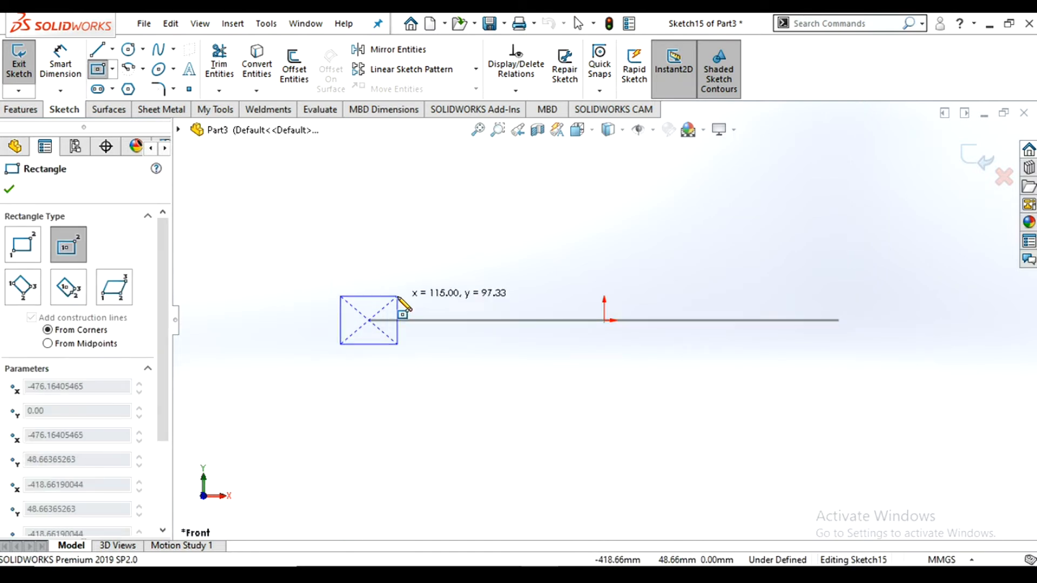
click(398, 296)
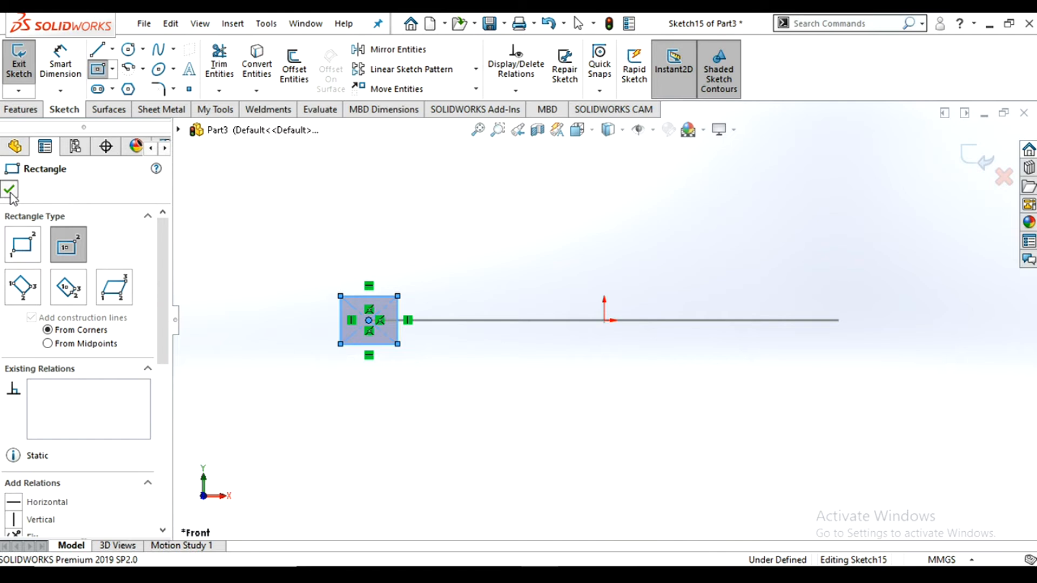
click(10, 189)
click(974, 161)
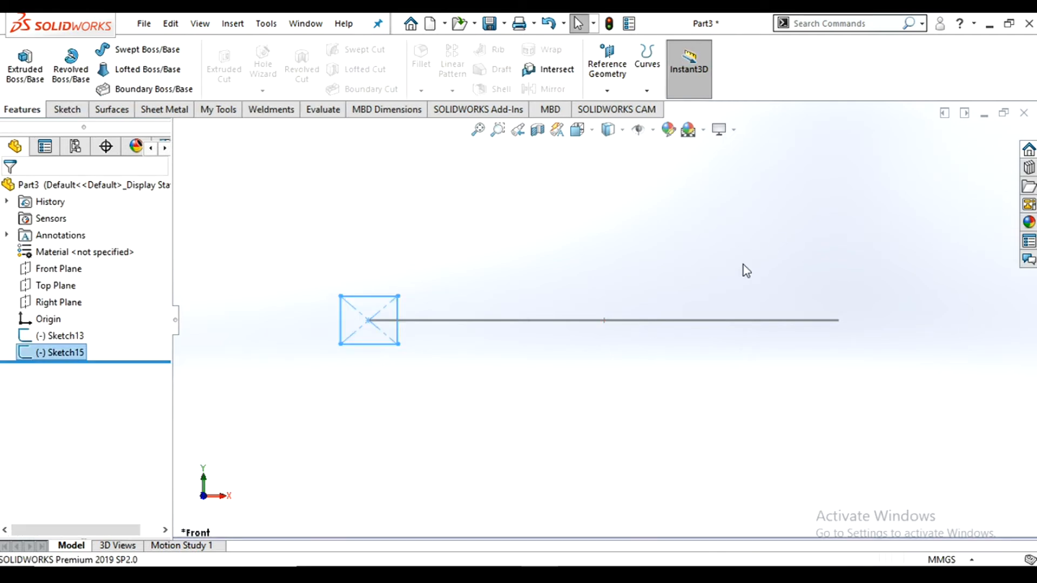
- Start a Swept Boss/Base with the rectangle sketch as the profile and the circle as the path
middle_drag(689, 294, 646, 355)
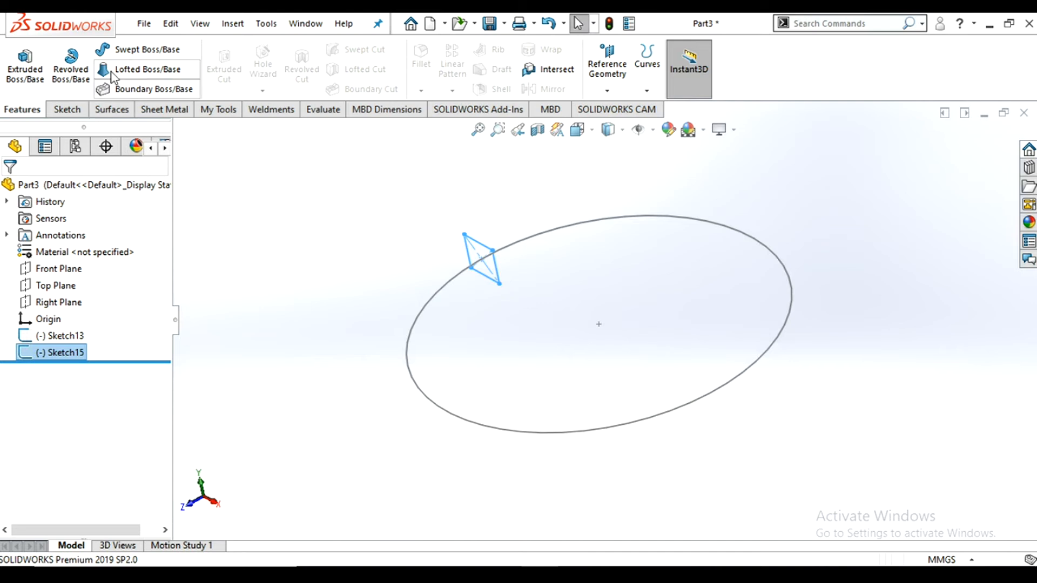
click(137, 52)
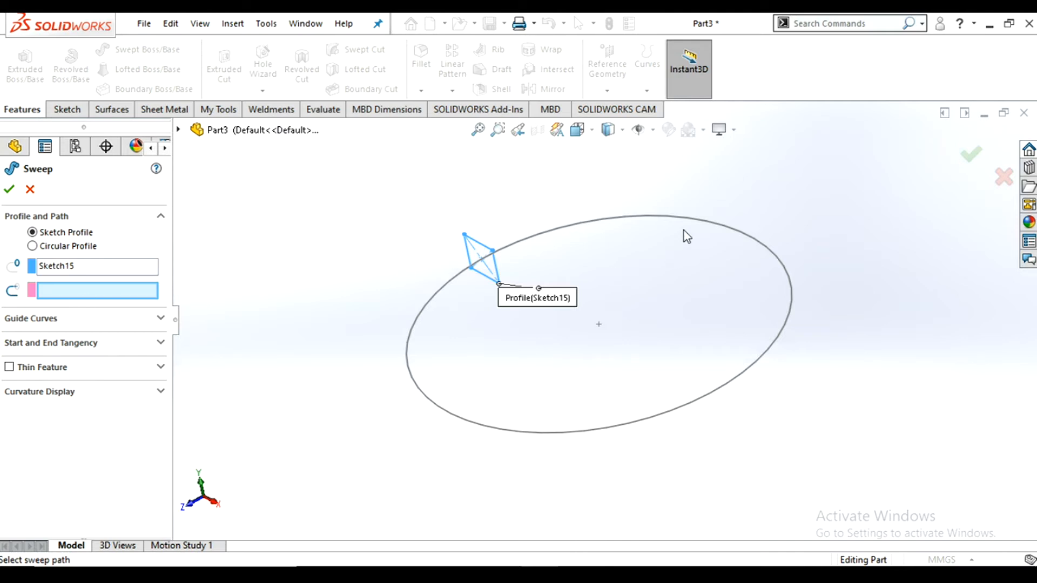
click(671, 218)
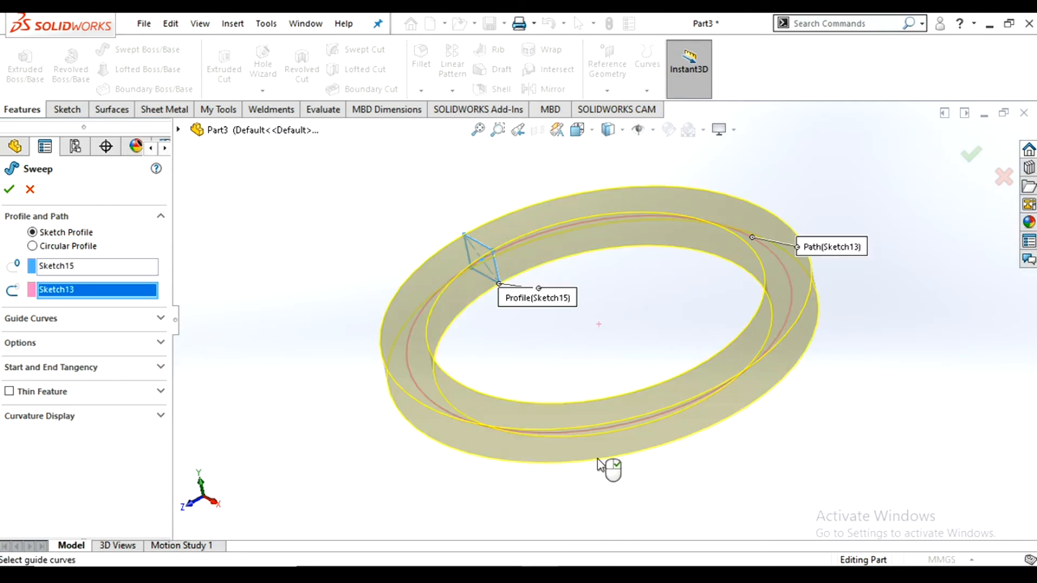
middle_drag(572, 343, 627, 319)
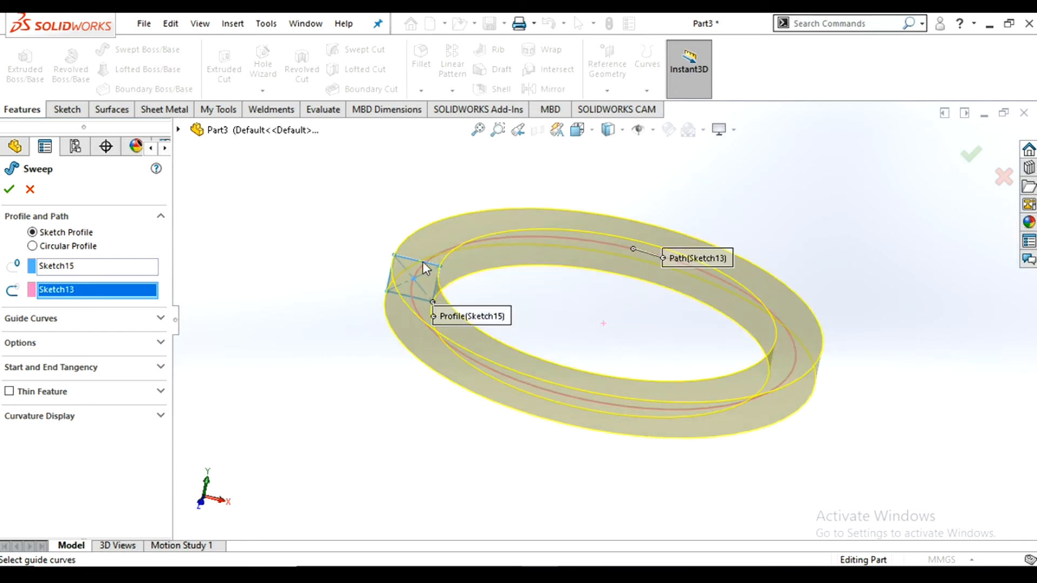
- Set the sweep's profile twist to Specify Twist Value with the twist controlled in revolutions, and finish the sweep
click(60, 346)
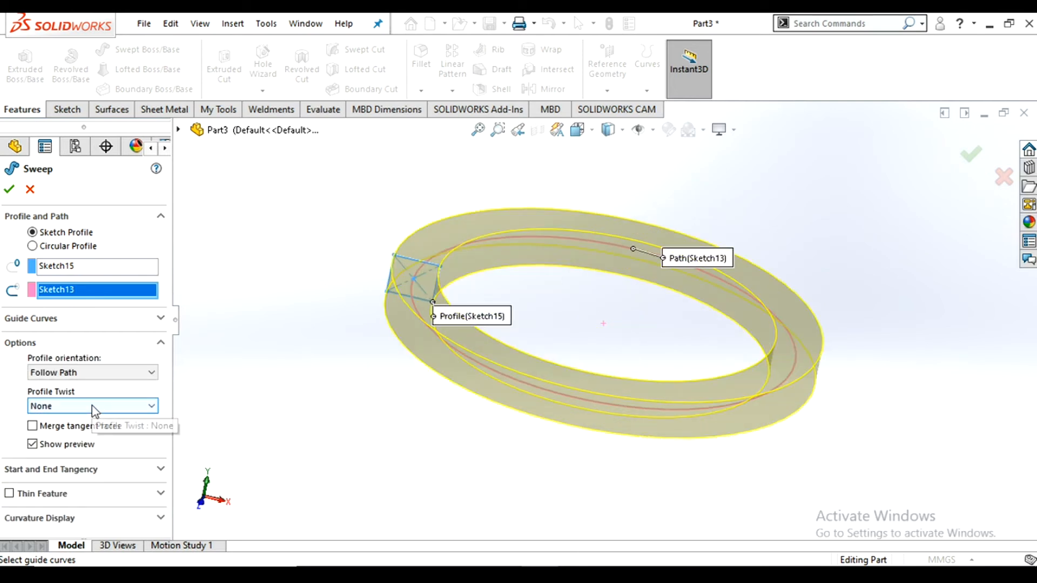
click(94, 410)
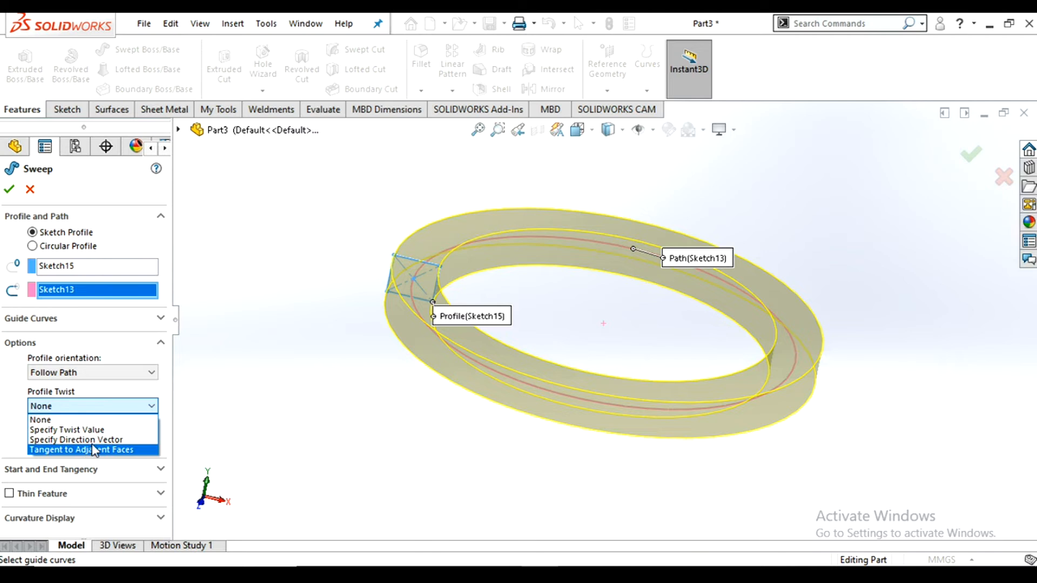
click(95, 431)
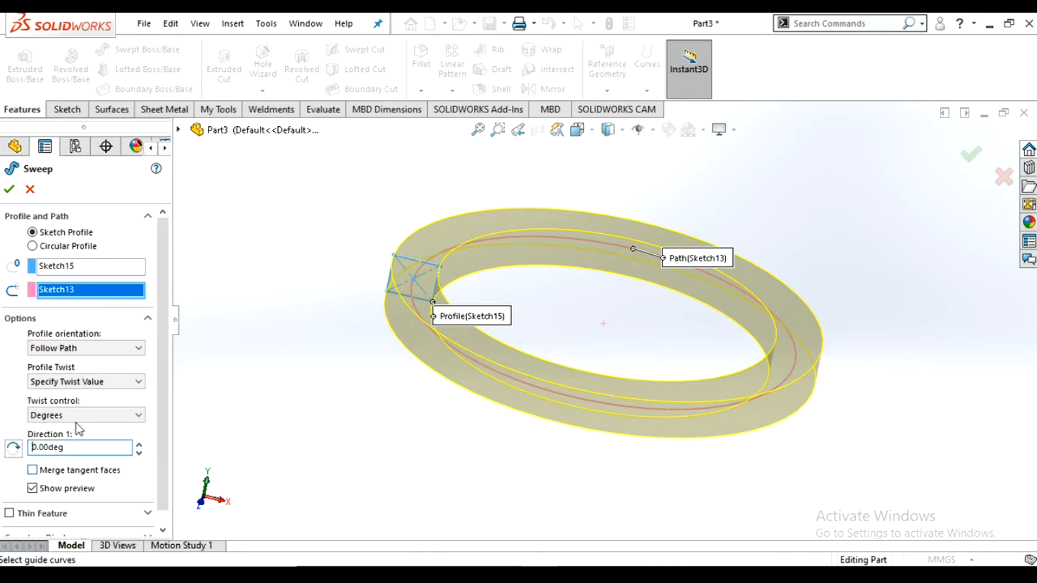
click(82, 415)
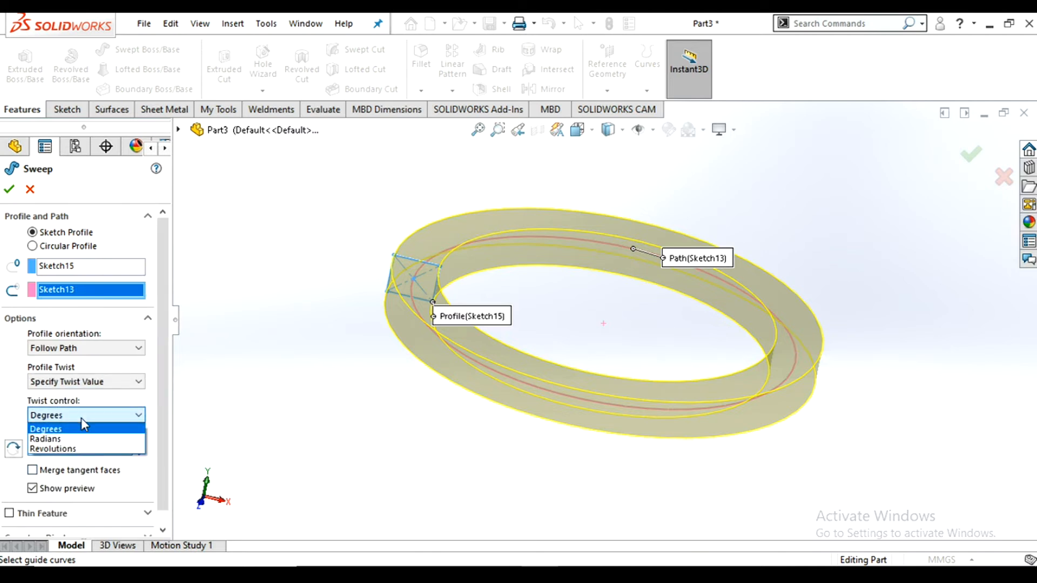
click(87, 451)
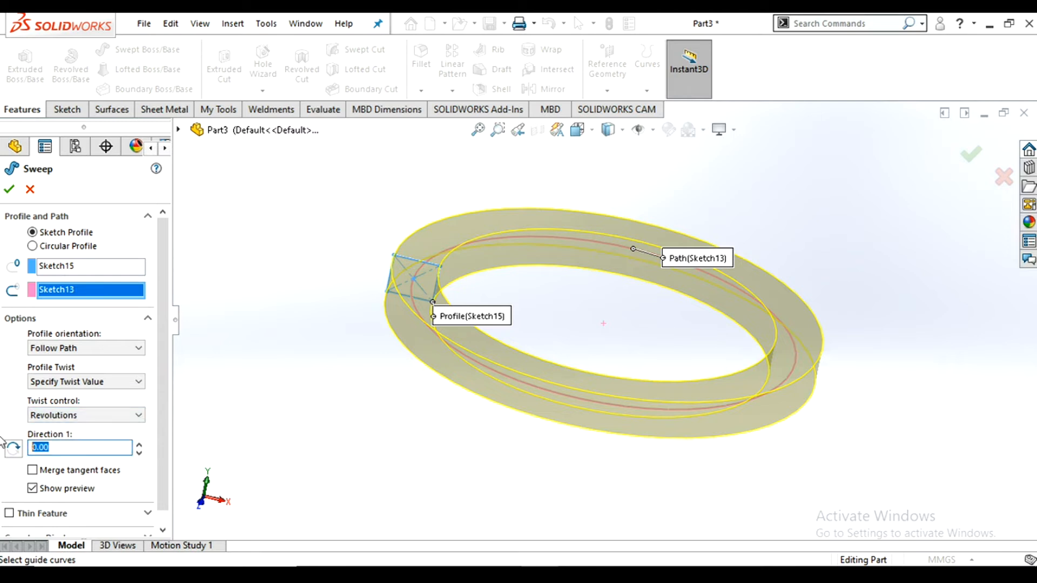
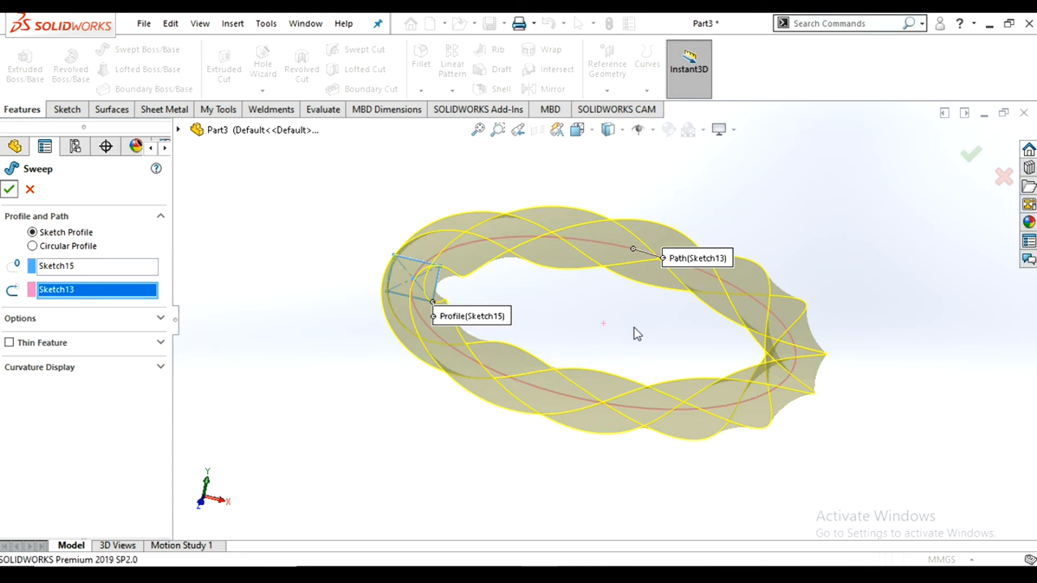
key(Return)
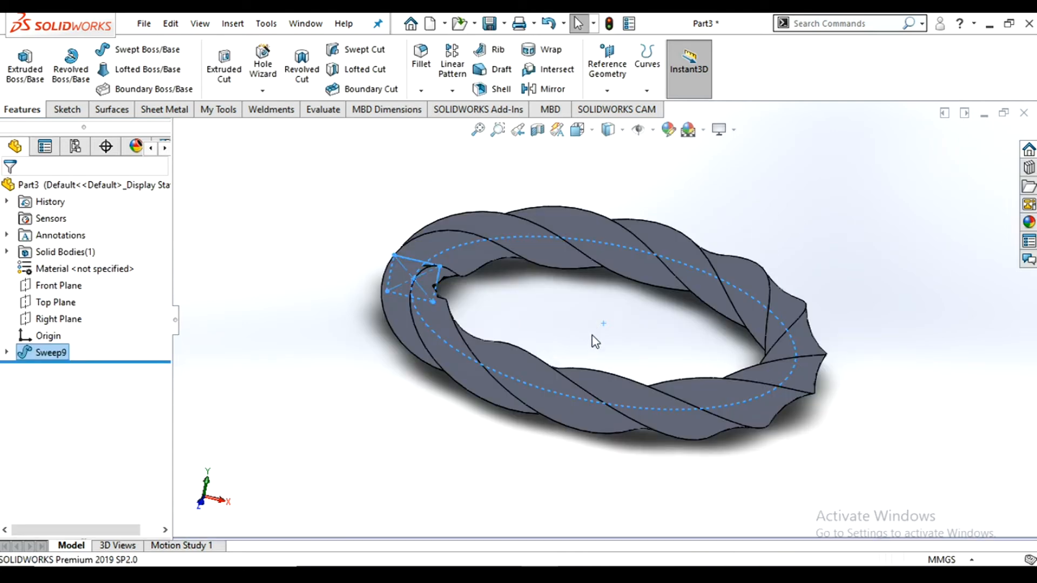
- Examine the twisted ring from several angles and distances
middle_drag(546, 390, 597, 340)
scroll(605, 340, up, 2)
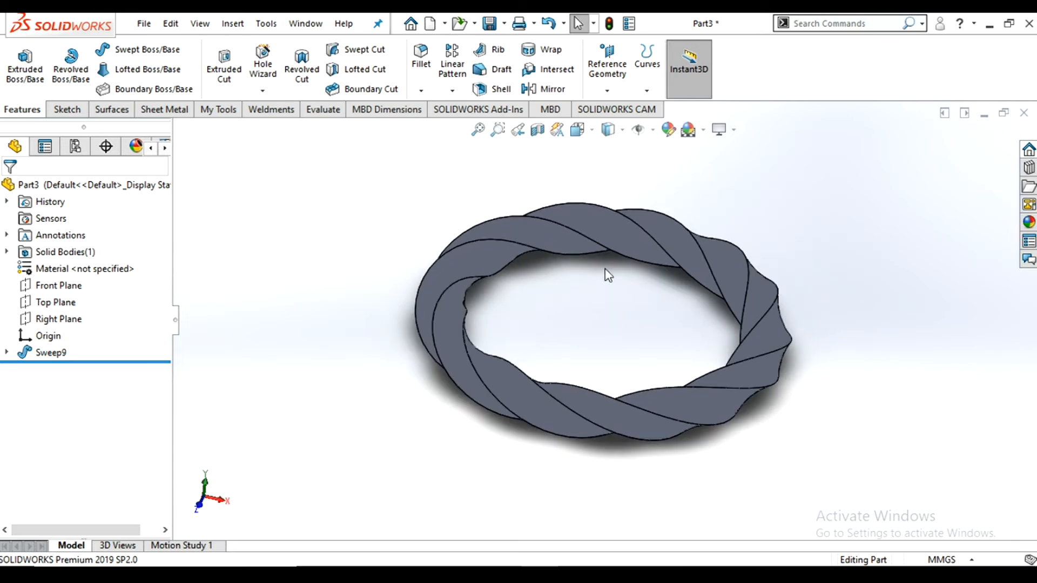
scroll(608, 276, down, 2)
scroll(638, 325, up, 2)
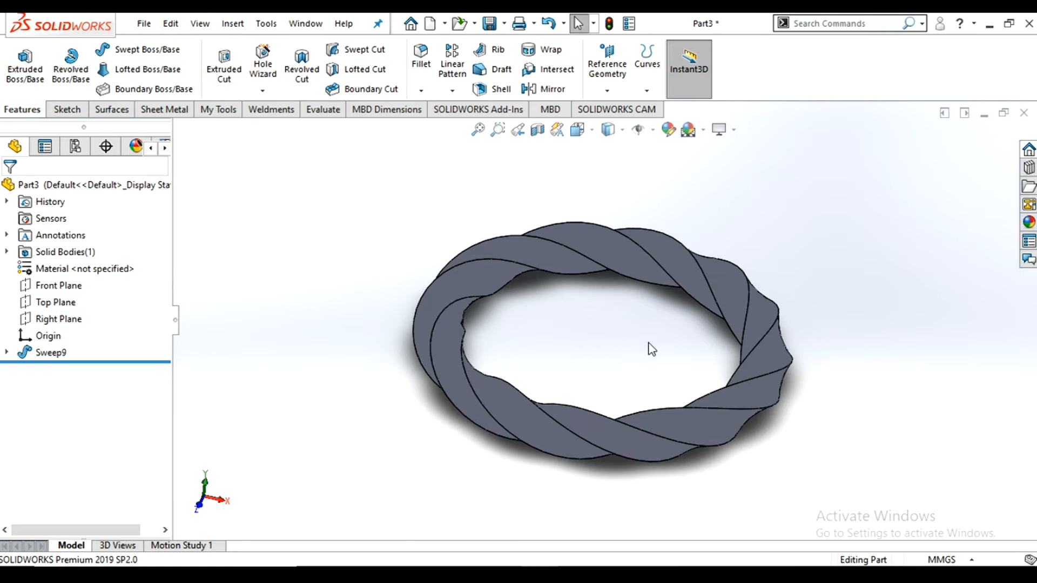
scroll(661, 345, down, 2)
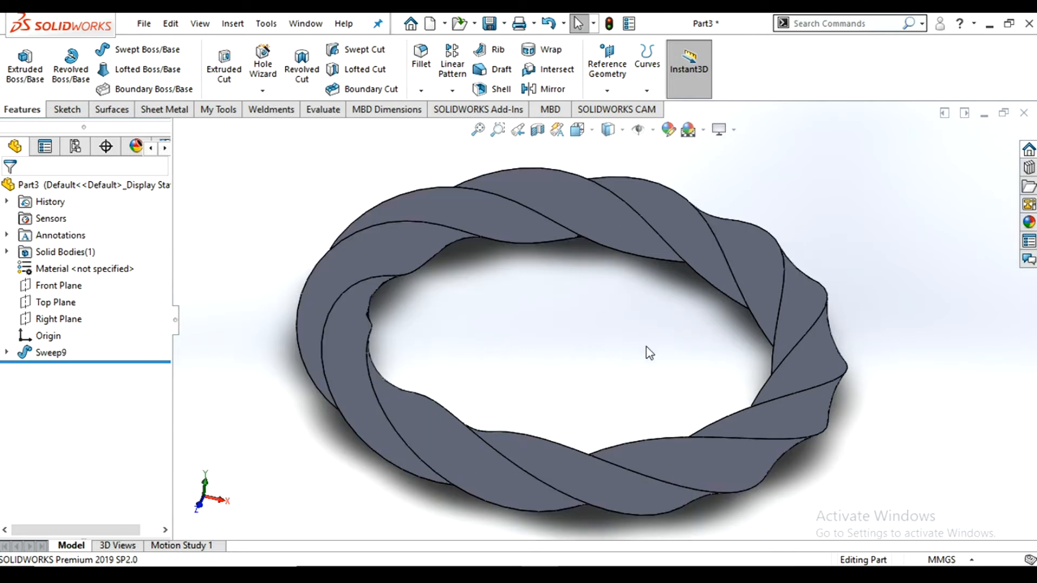
mouse_move(631, 349)
middle_down()
mouse_move(618, 308)
mouse_move(626, 329)
middle_up()
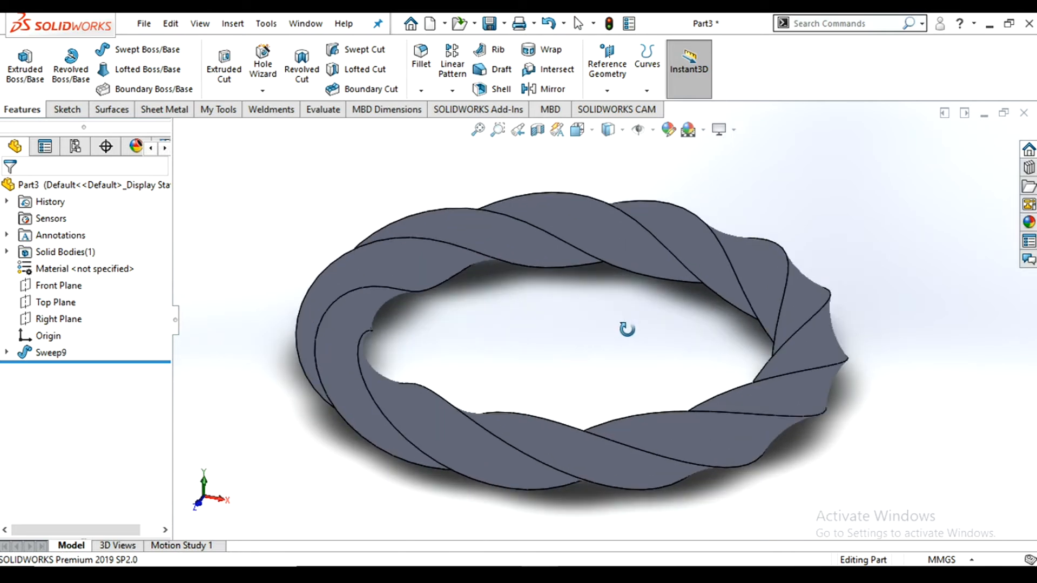
scroll(638, 329, up, 1)
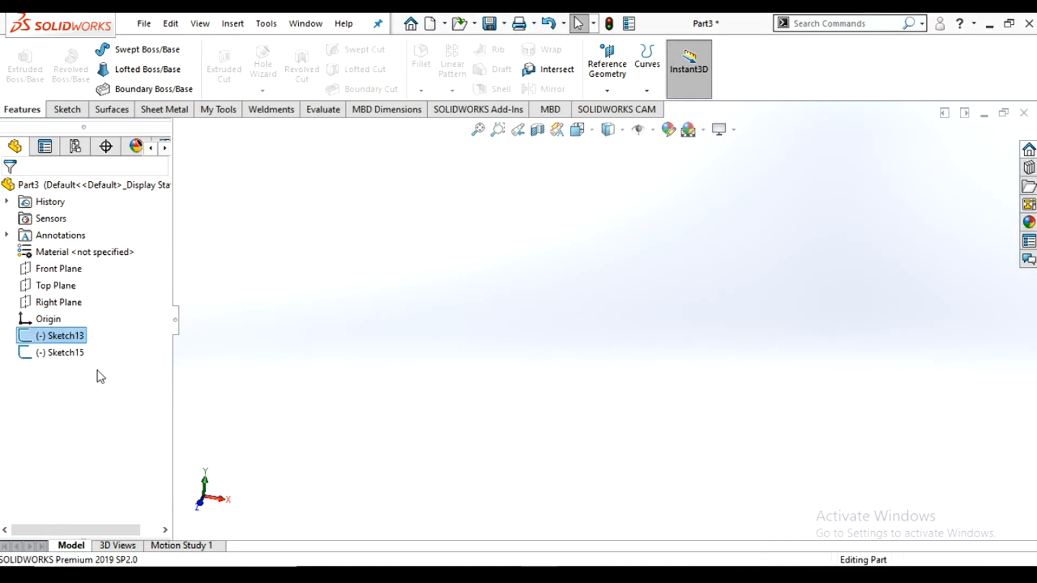
- Sketch an arched three-point spline about 2091 mm long on the Top Plane, starting at the origin, and exit the sketch
click(62, 286)
click(72, 260)
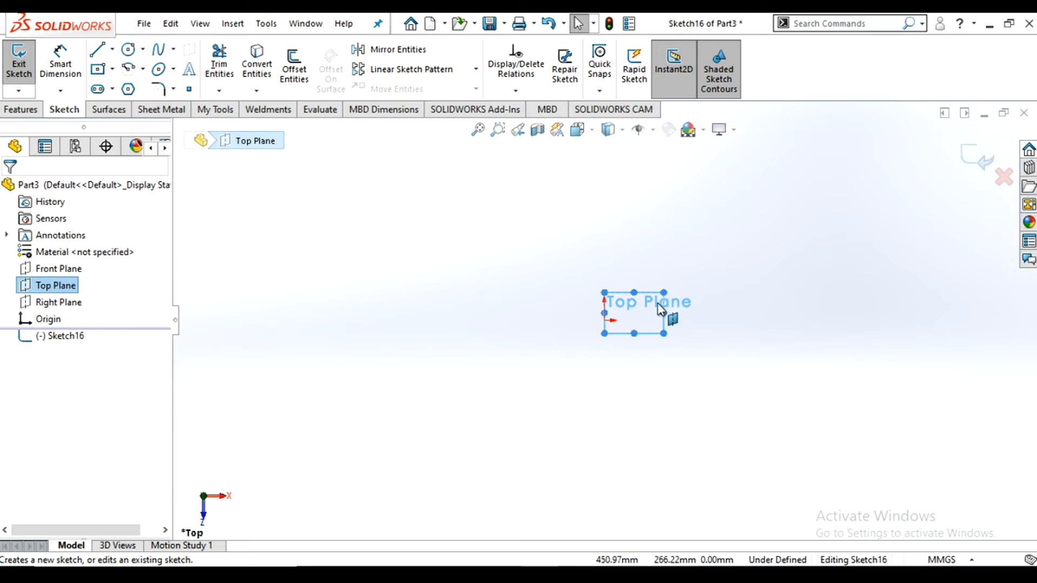
scroll(662, 311, down, 6)
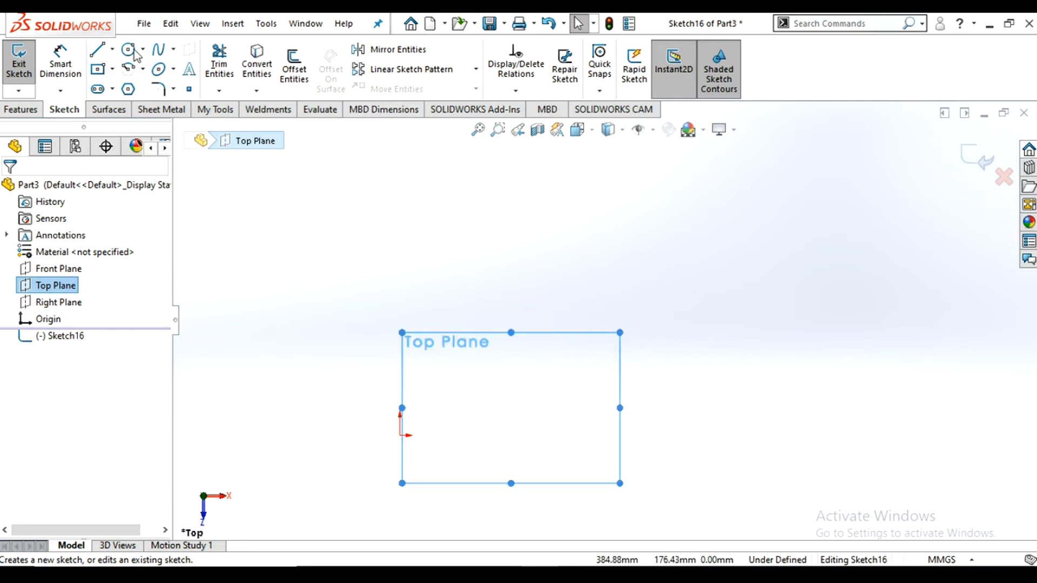
click(158, 52)
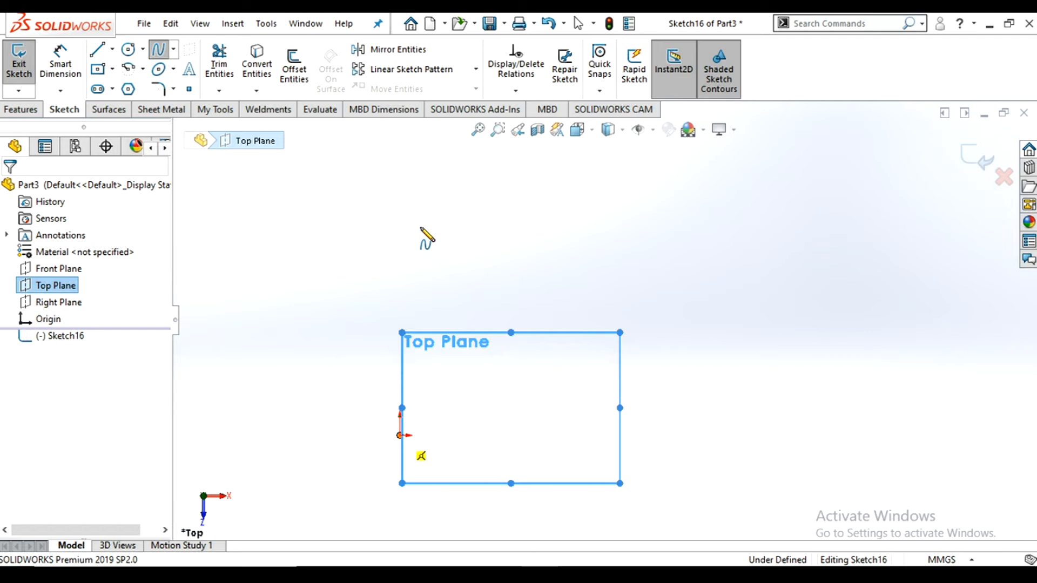
click(413, 211)
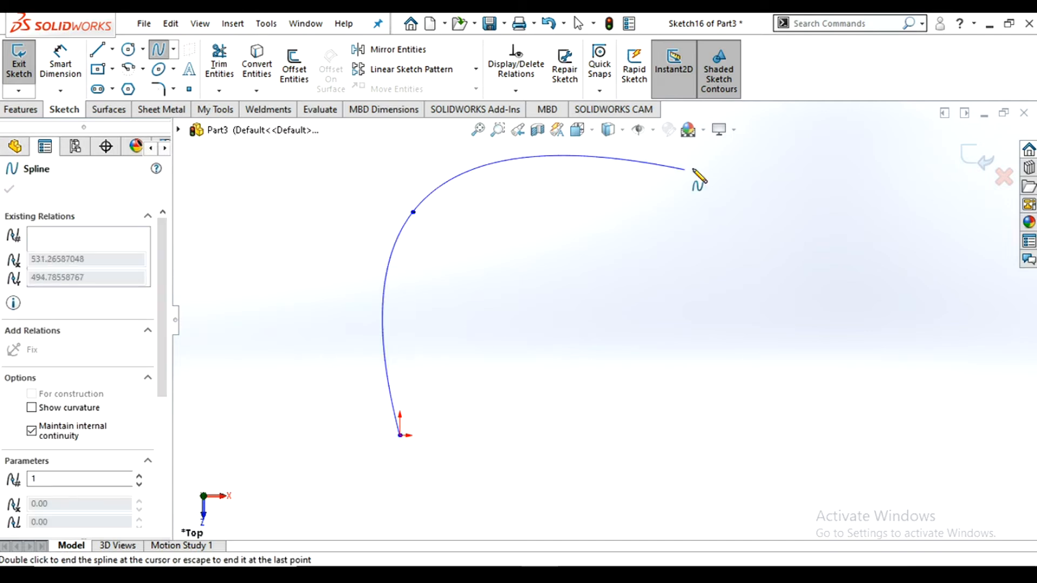
double_click(845, 183)
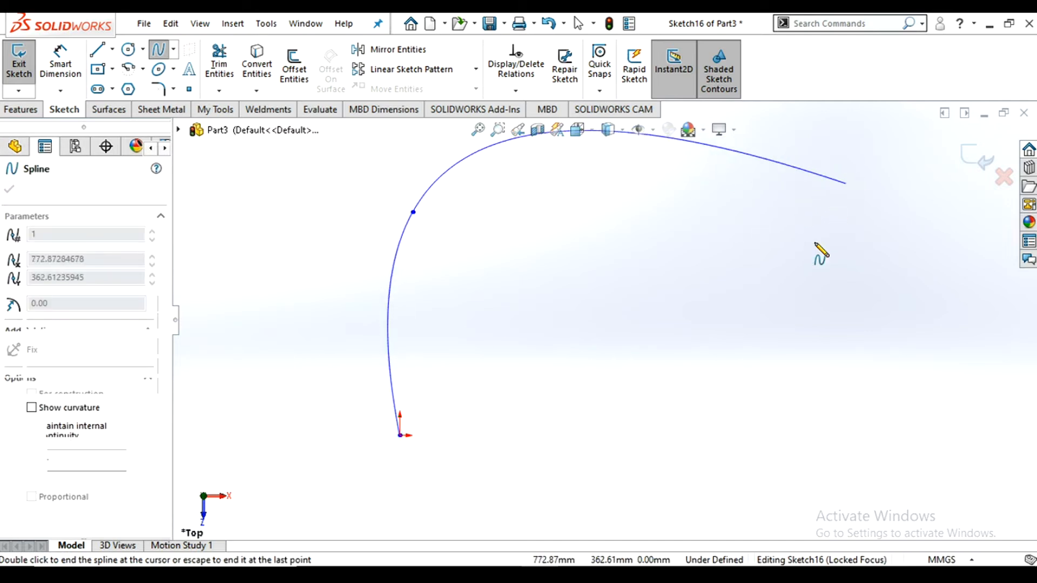
scroll(815, 243, up, 4)
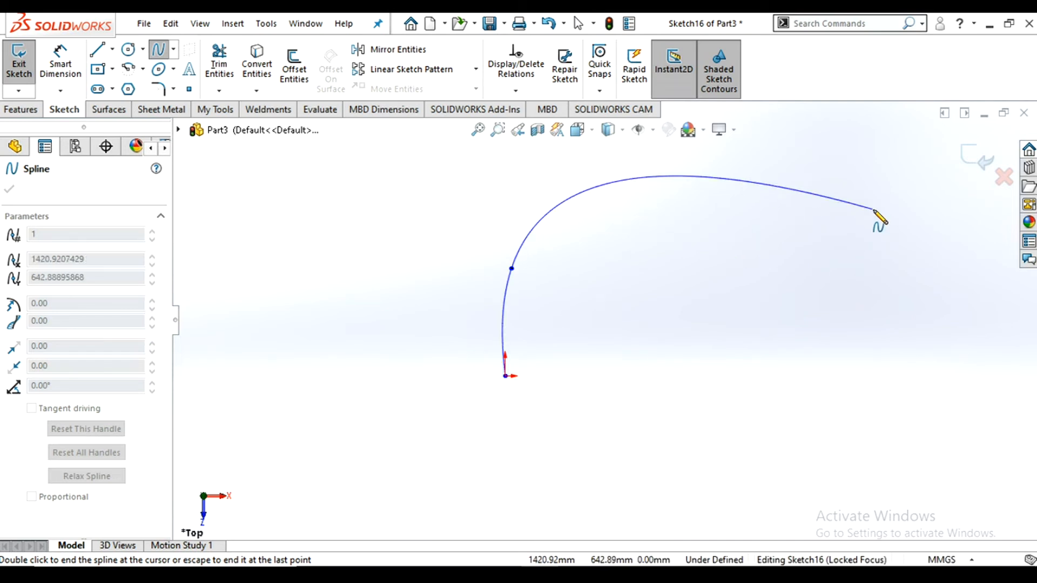
click(898, 201)
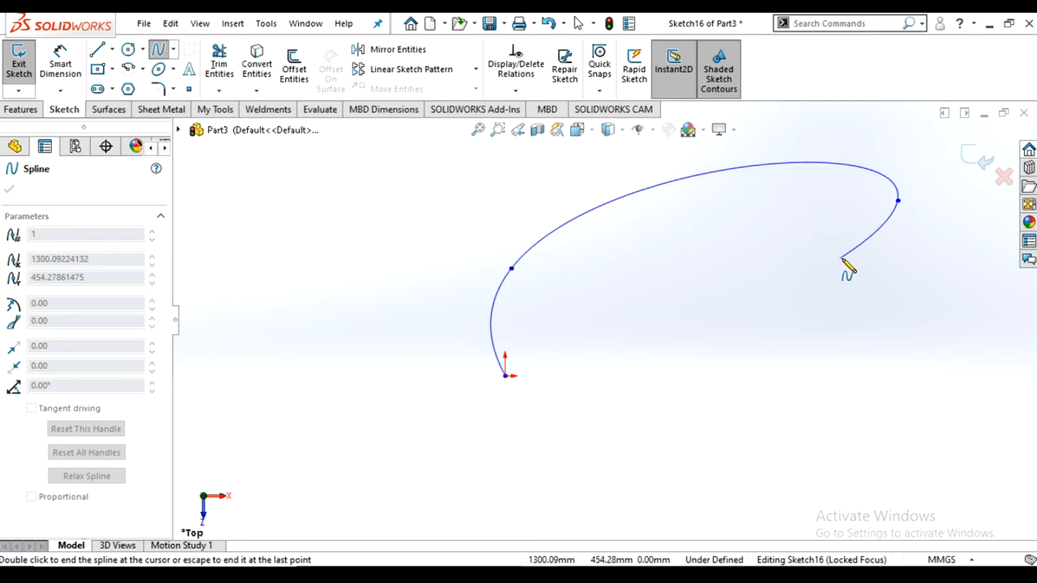
right_click(876, 282)
click(855, 268)
scroll(653, 402, up, 3)
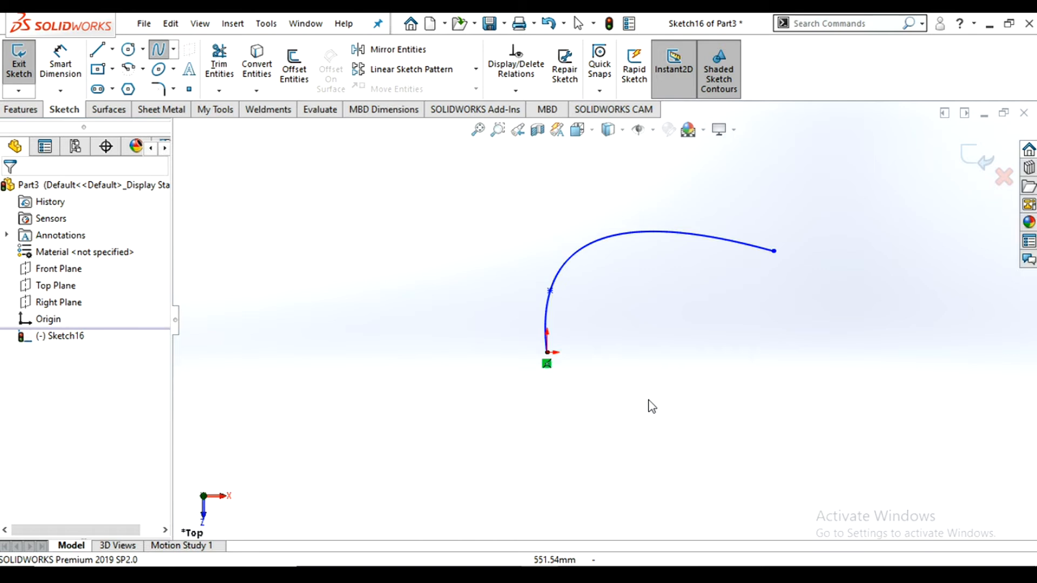
scroll(650, 398, up, 1)
scroll(706, 286, down, 2)
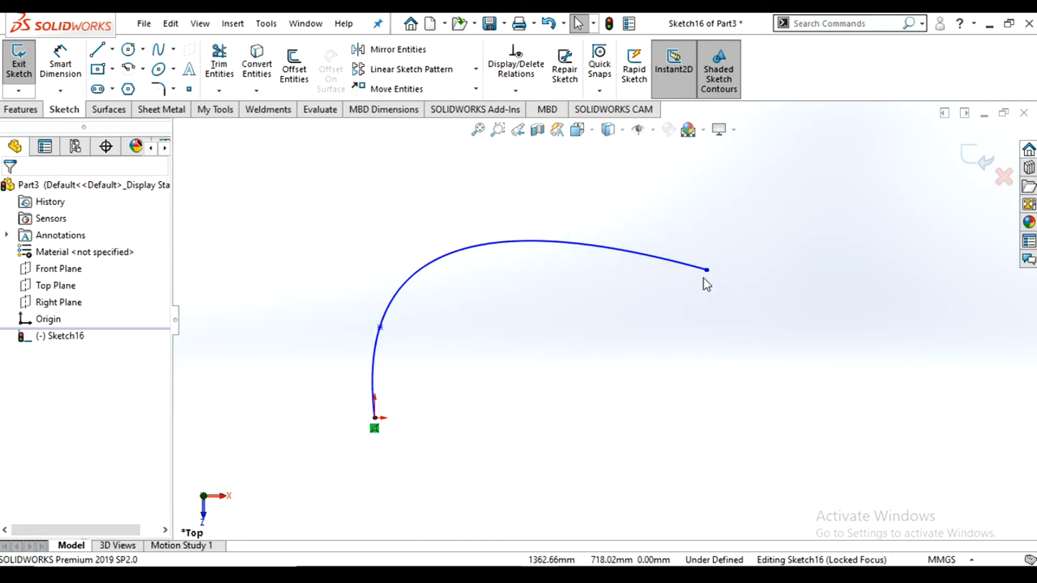
click(979, 157)
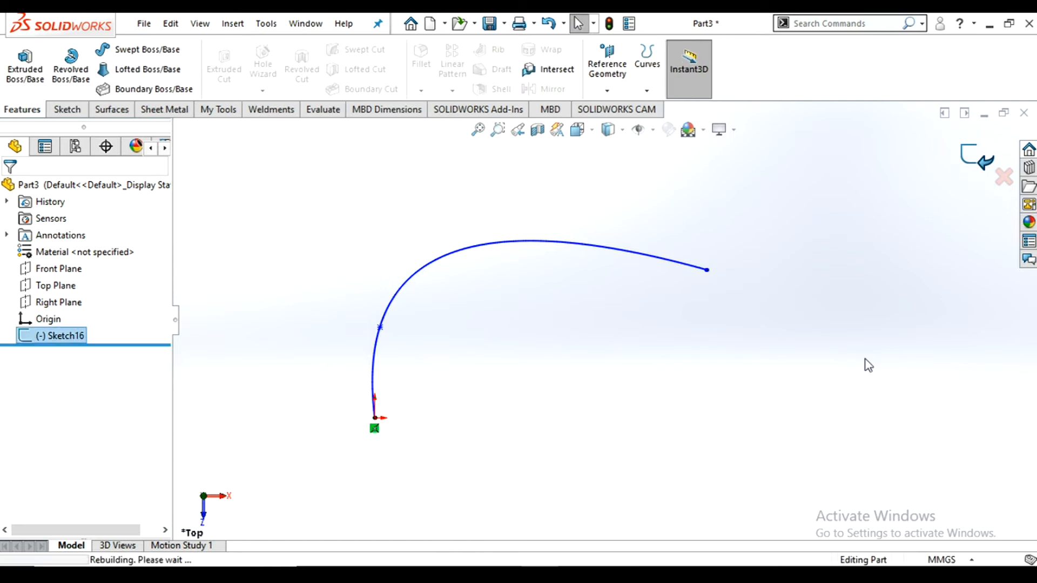
- Create a reference plane perpendicular to the spline and coincident with its free endpoint, away from the origin
click(609, 90)
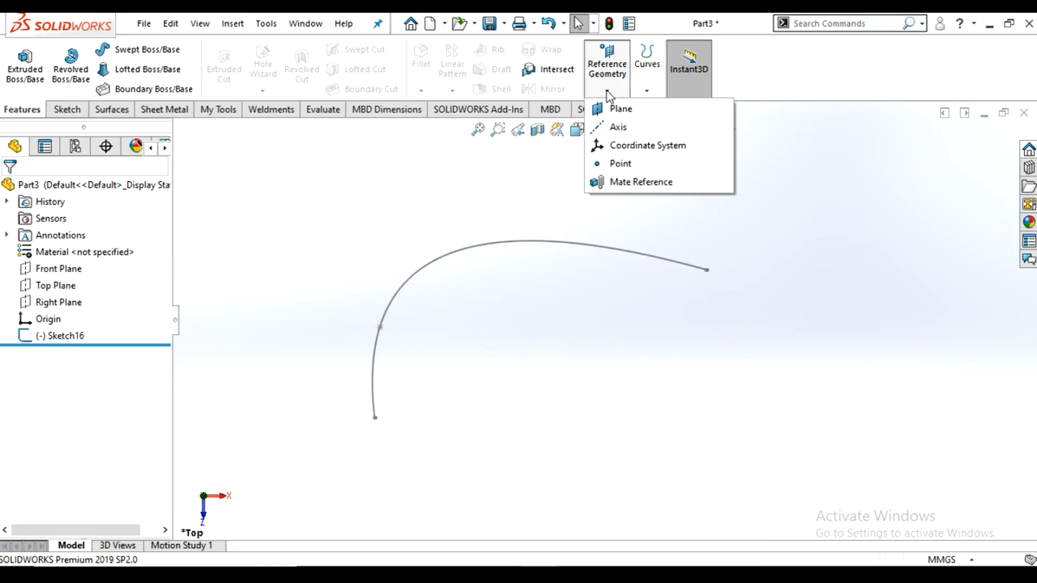
click(616, 107)
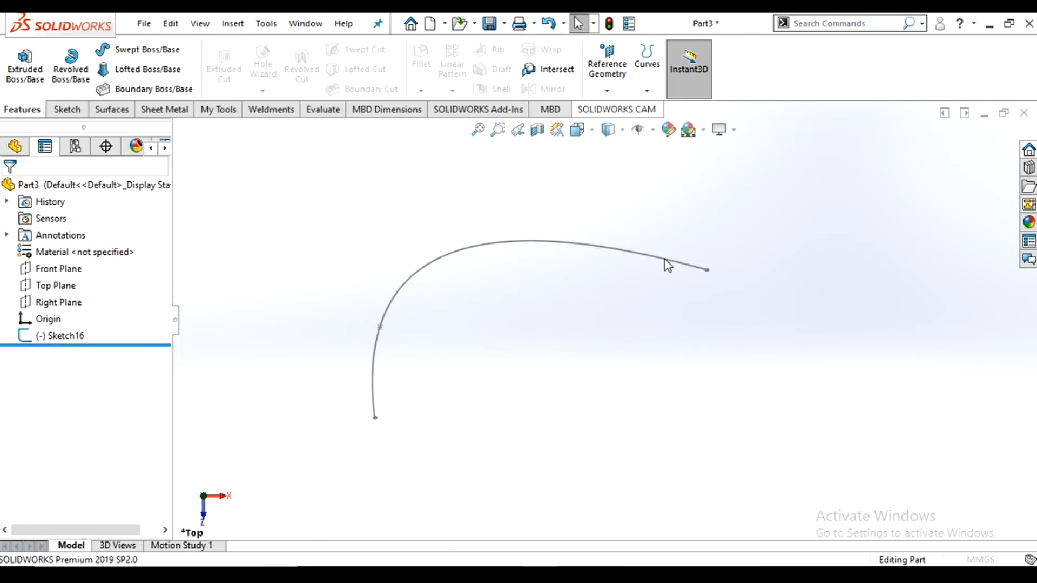
click(678, 265)
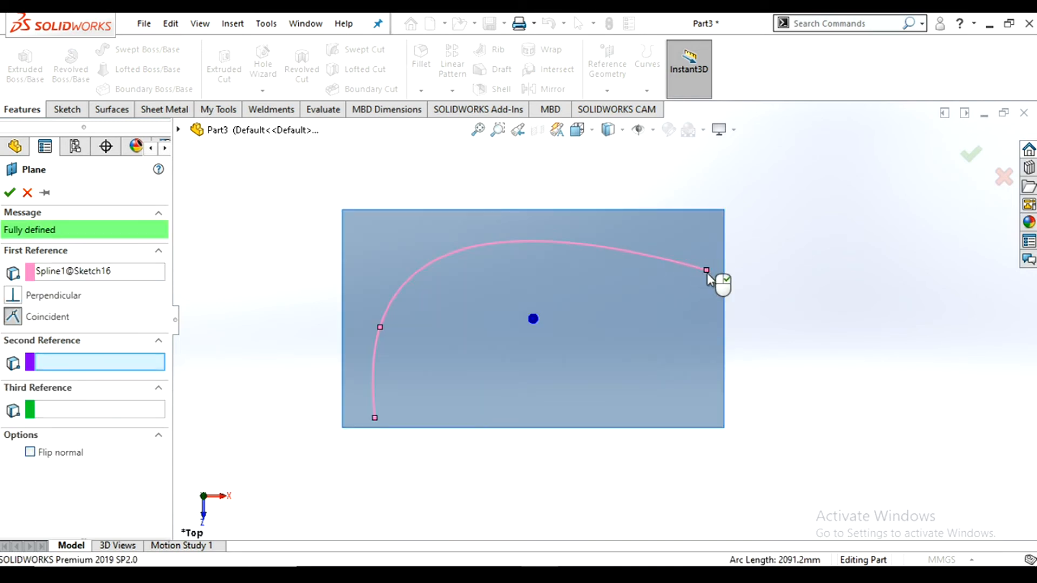
click(707, 272)
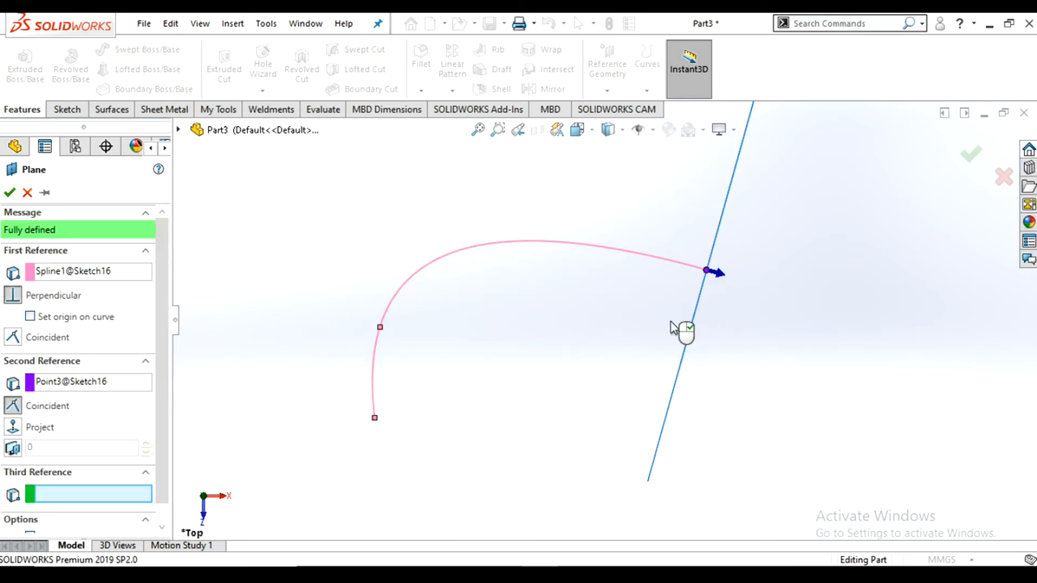
click(10, 193)
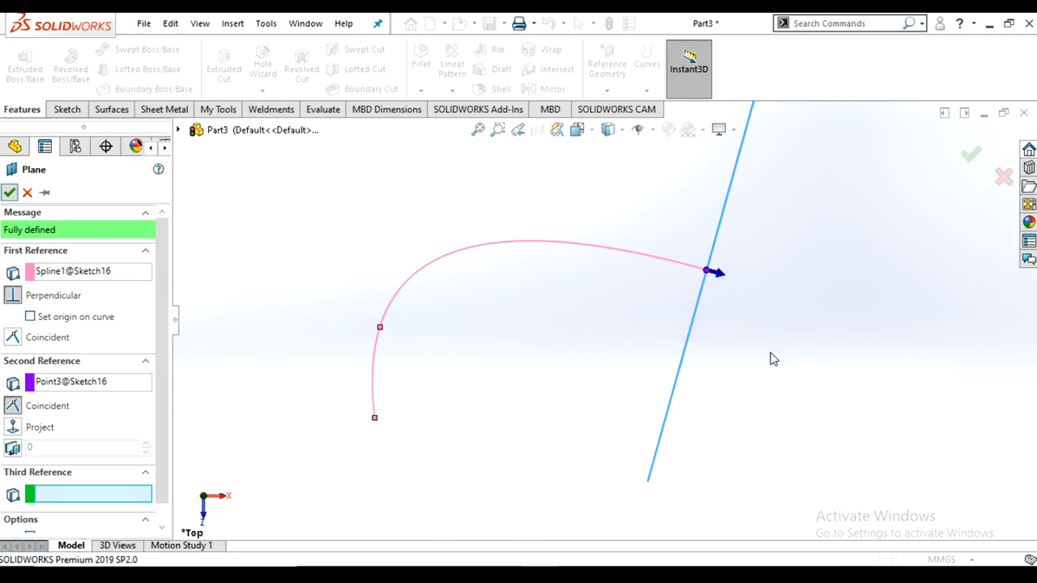
- Start a sketch on the new plane, viewed head-on, and draw a circle about 212 mm in diameter centred on the spline's endpoint
middle_drag(697, 335, 584, 286)
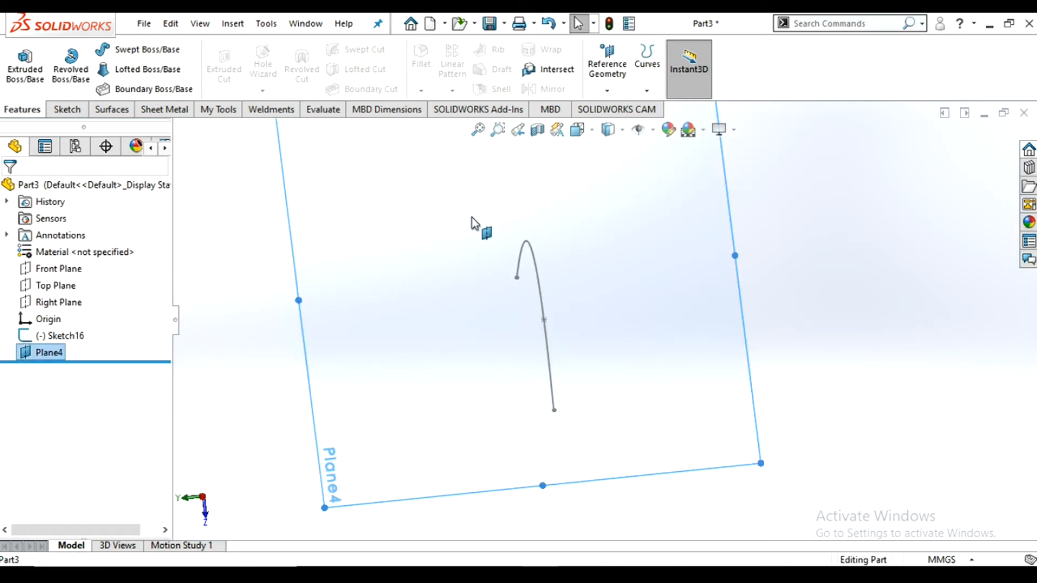
click(472, 218)
click(539, 170)
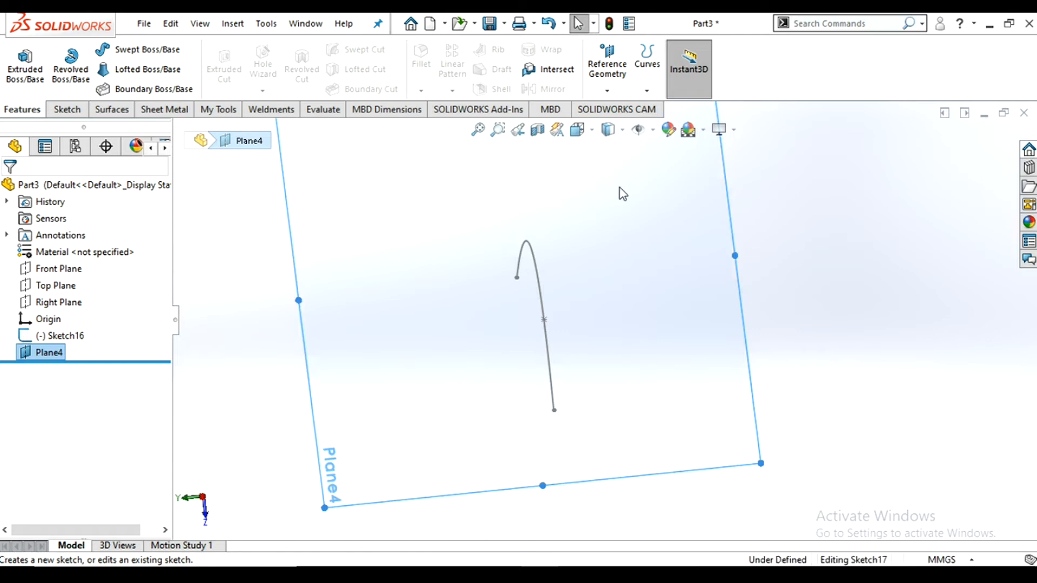
click(594, 132)
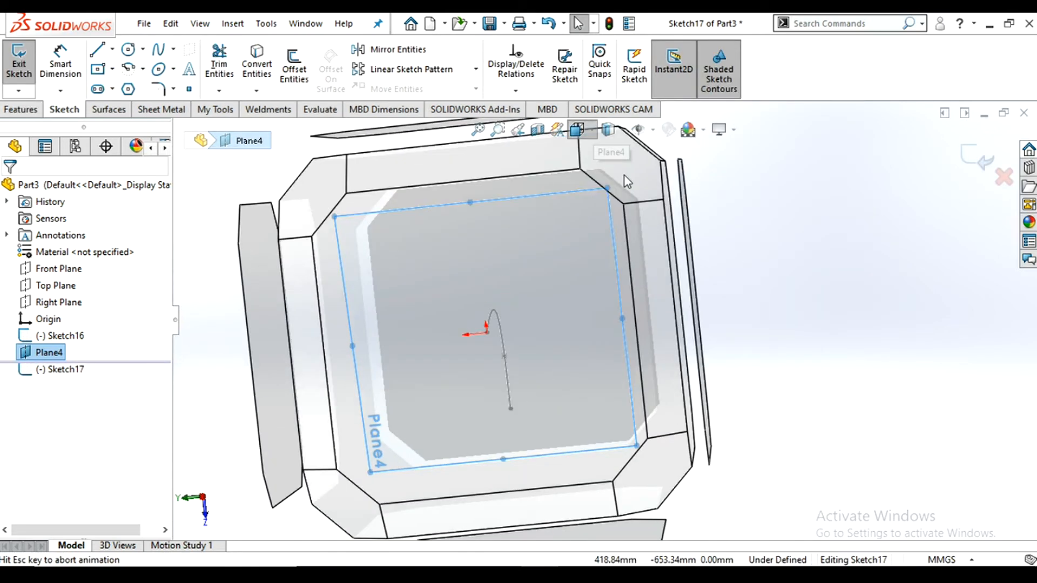
click(665, 216)
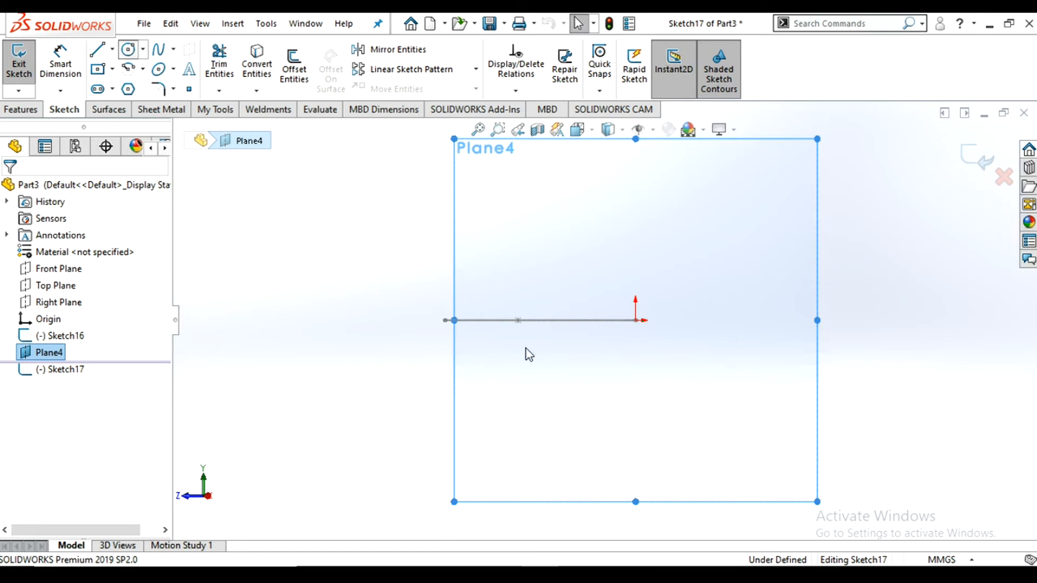
click(636, 320)
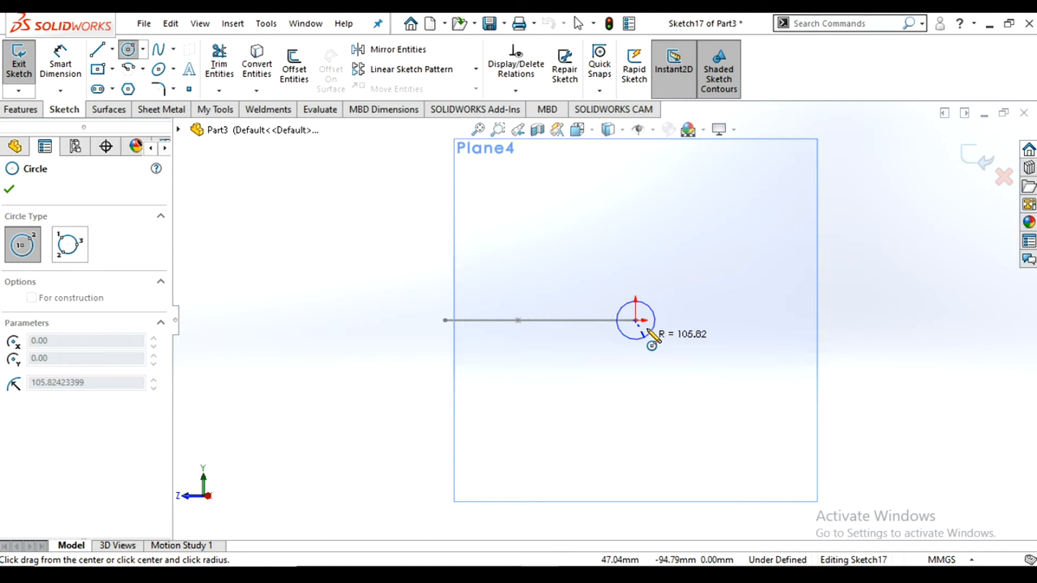
click(649, 332)
scroll(660, 306, down, 8)
scroll(583, 342, up, 2)
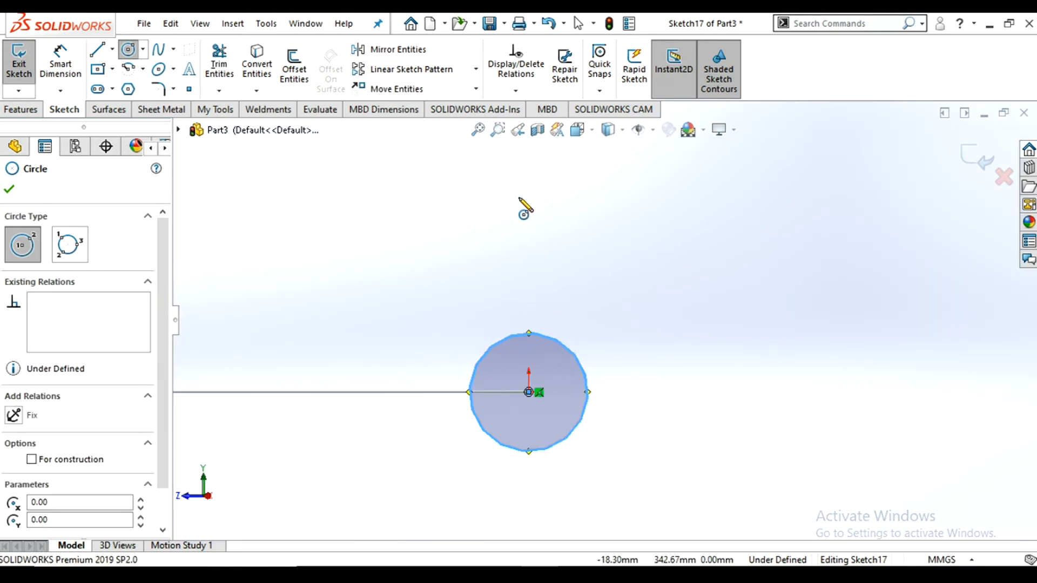
- Sketch circles about 178, 167 and 191 mm in diameter above, right of and below the central circle, each about 350 mm away
click(529, 198)
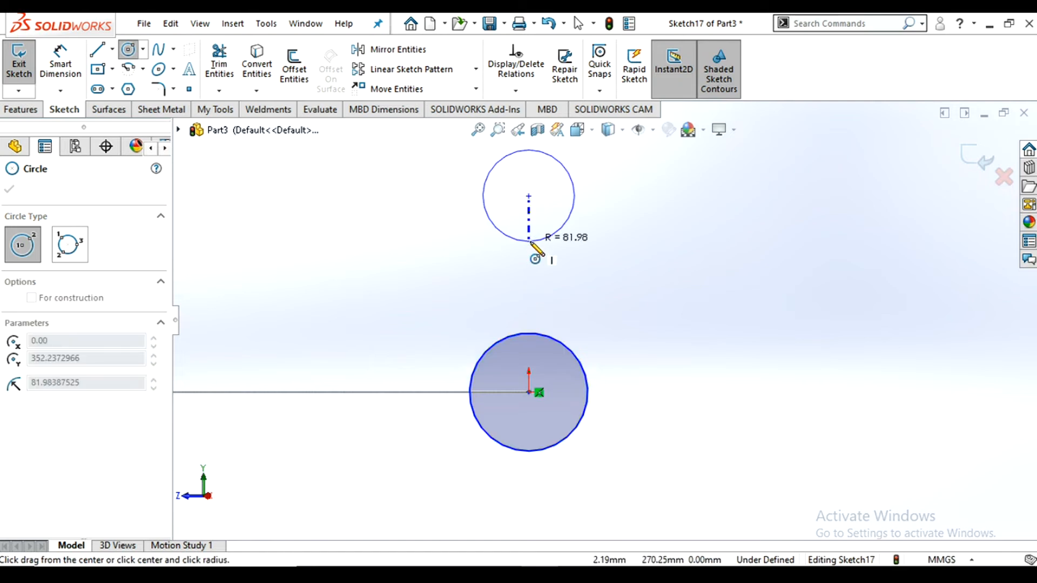
click(599, 391)
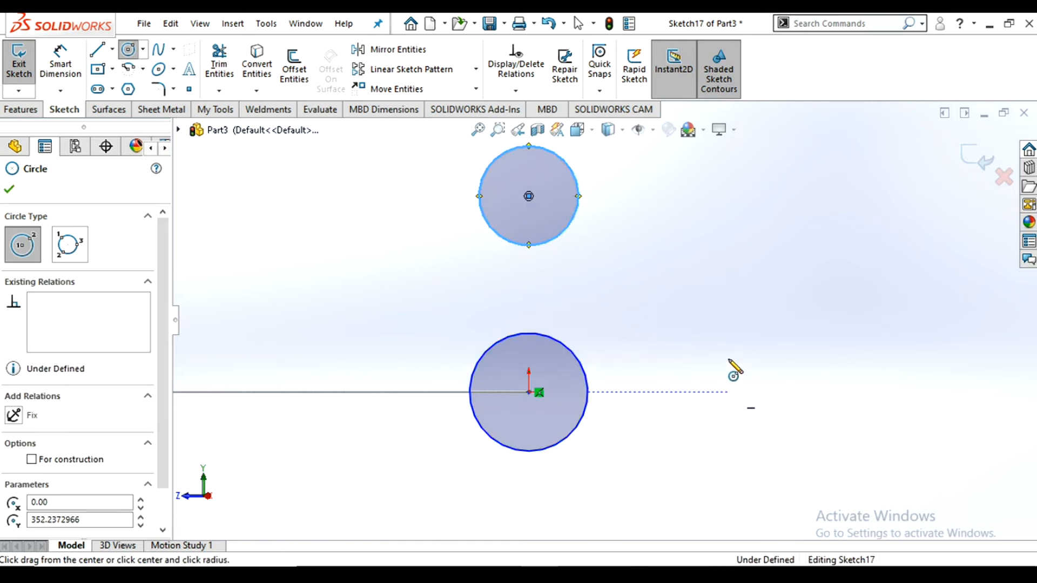
click(729, 392)
click(726, 349)
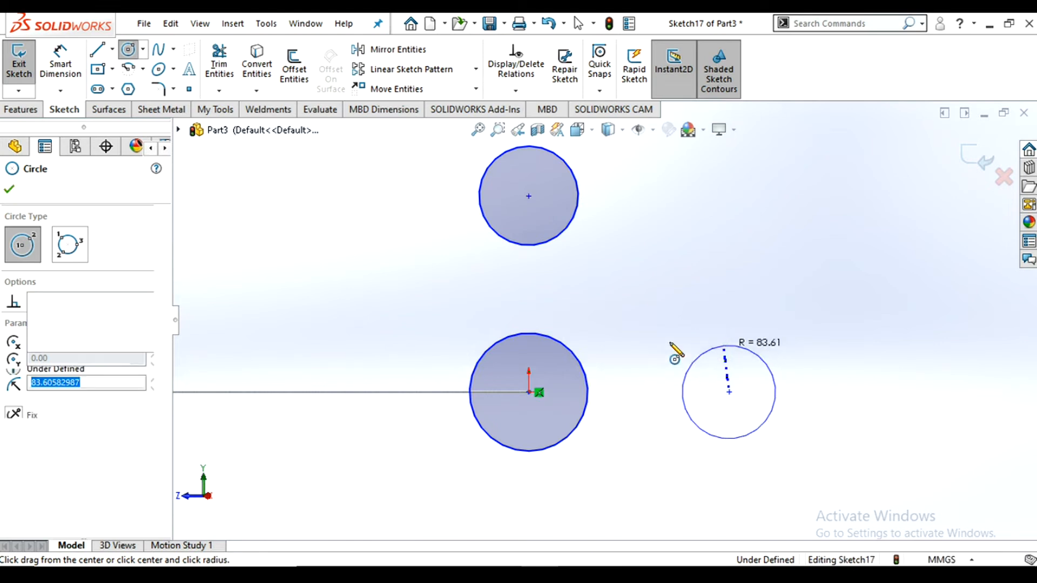
scroll(665, 373, up, 1)
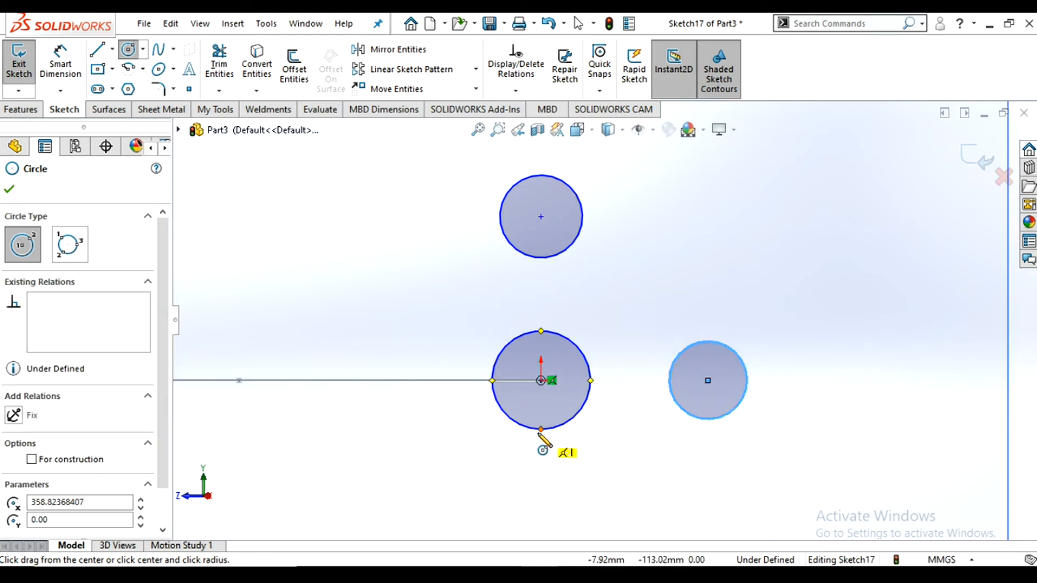
scroll(565, 408, up, 2)
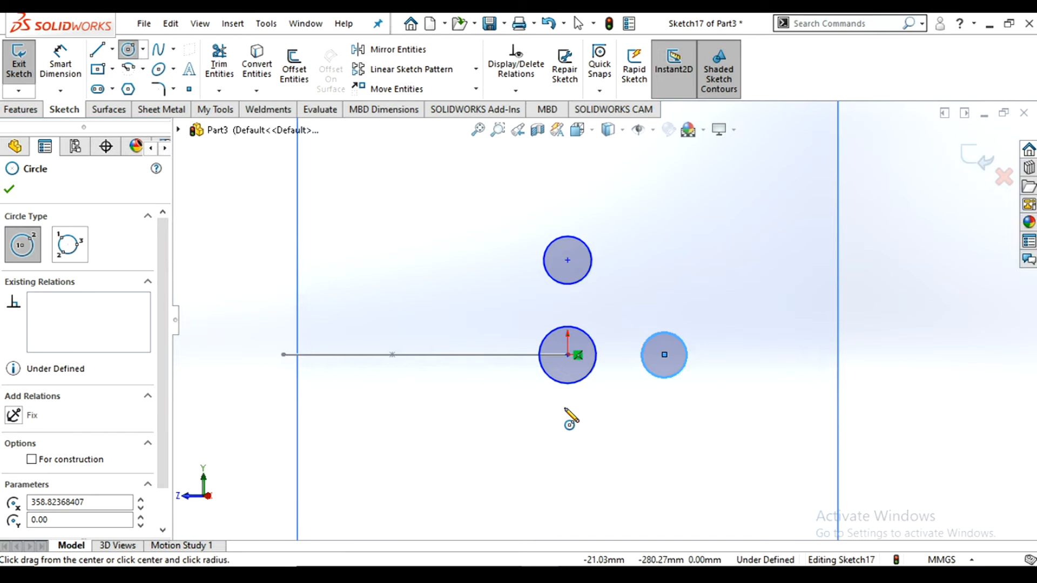
click(568, 447)
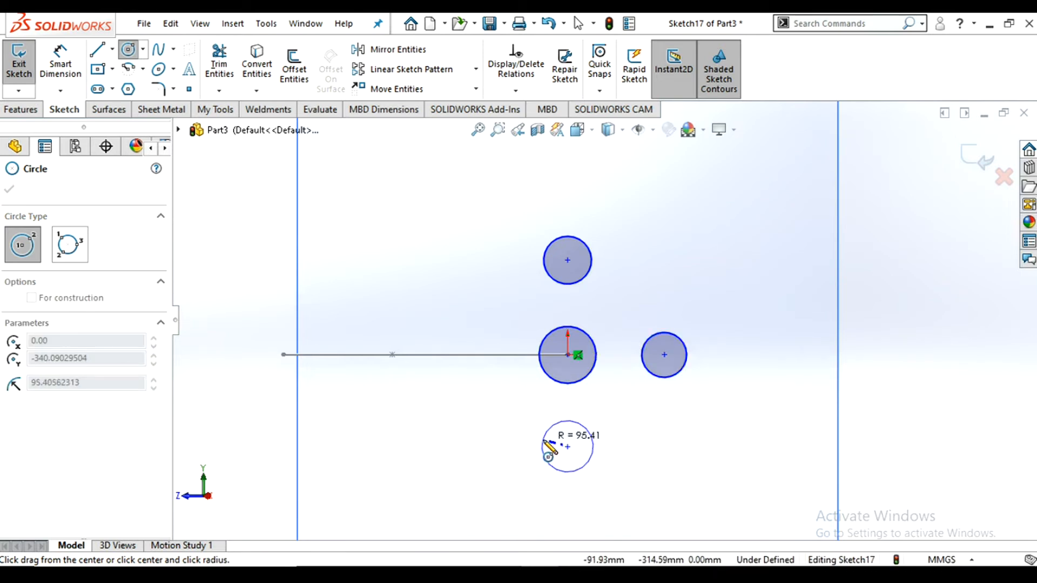
click(547, 442)
key(Escape)
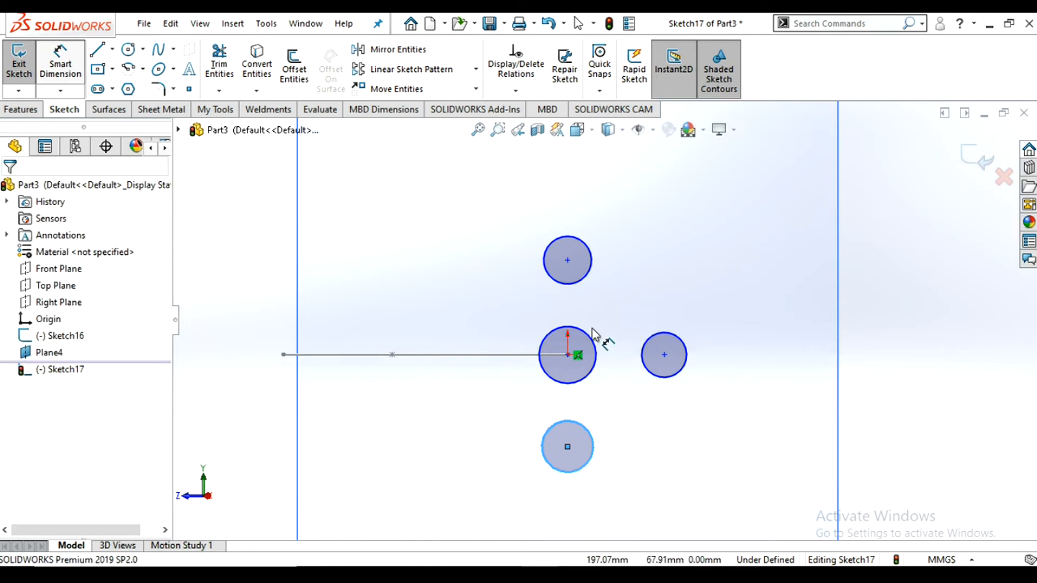
- Dimension the central circle and the circle above it to a diameter of 100 mm each
click(592, 335)
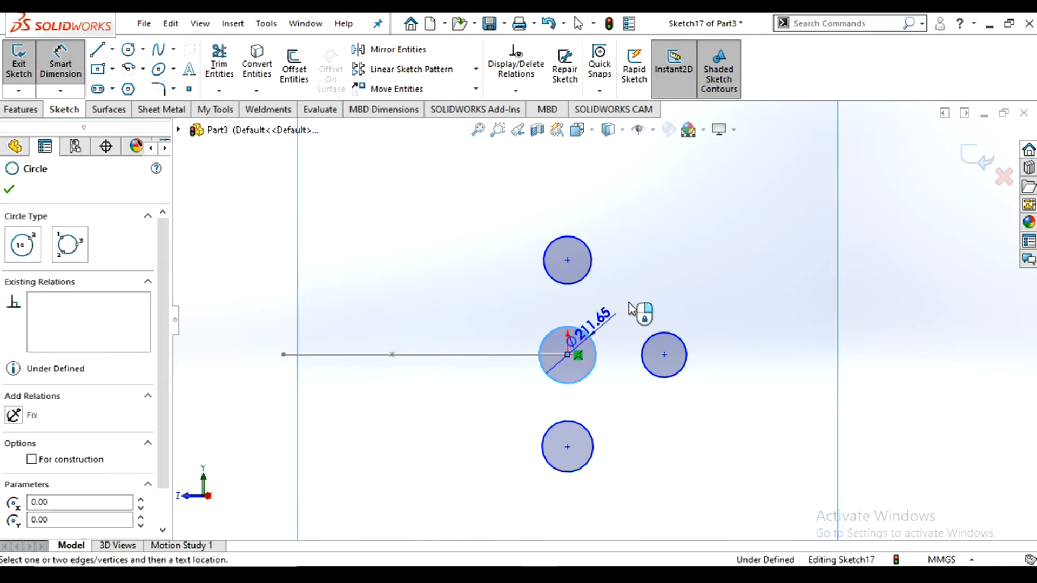
click(632, 309)
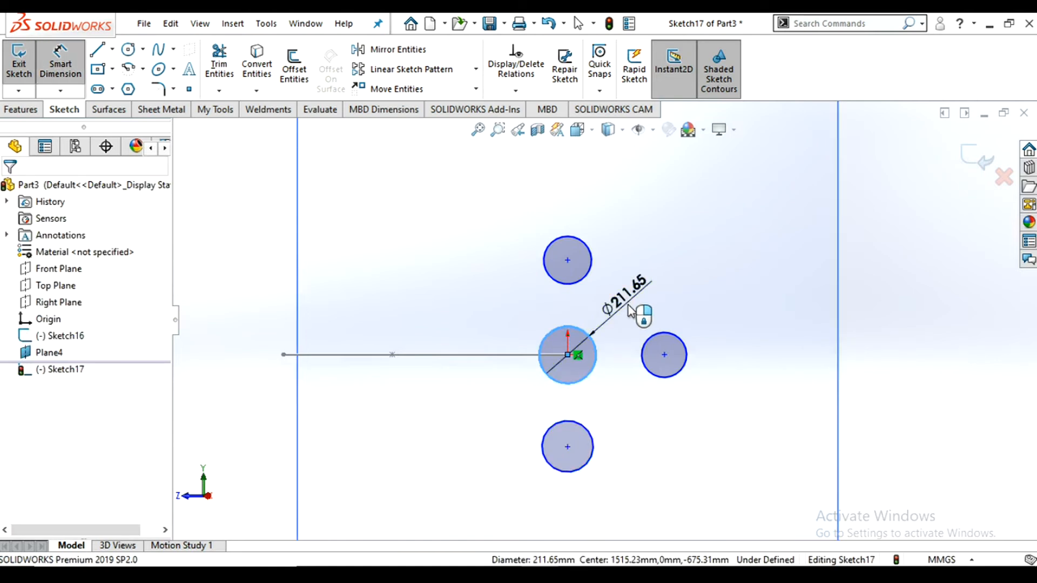
text(100)
key(Return)
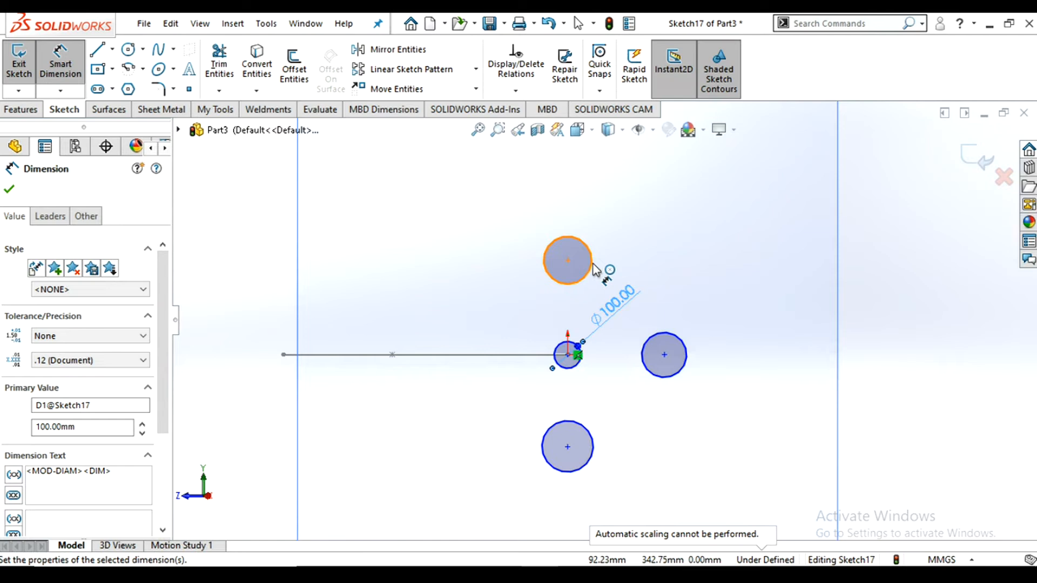
click(591, 270)
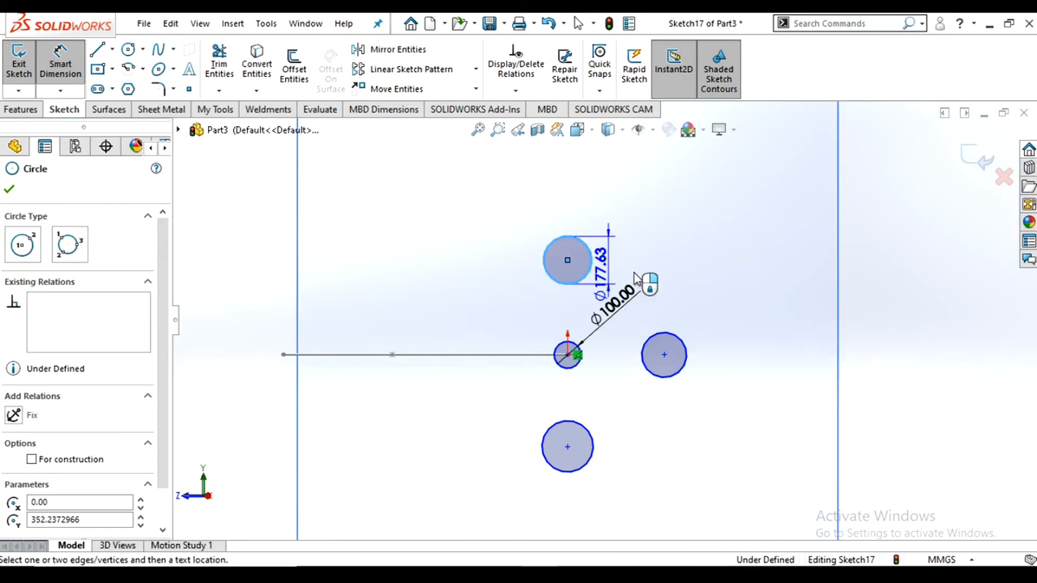
click(694, 298)
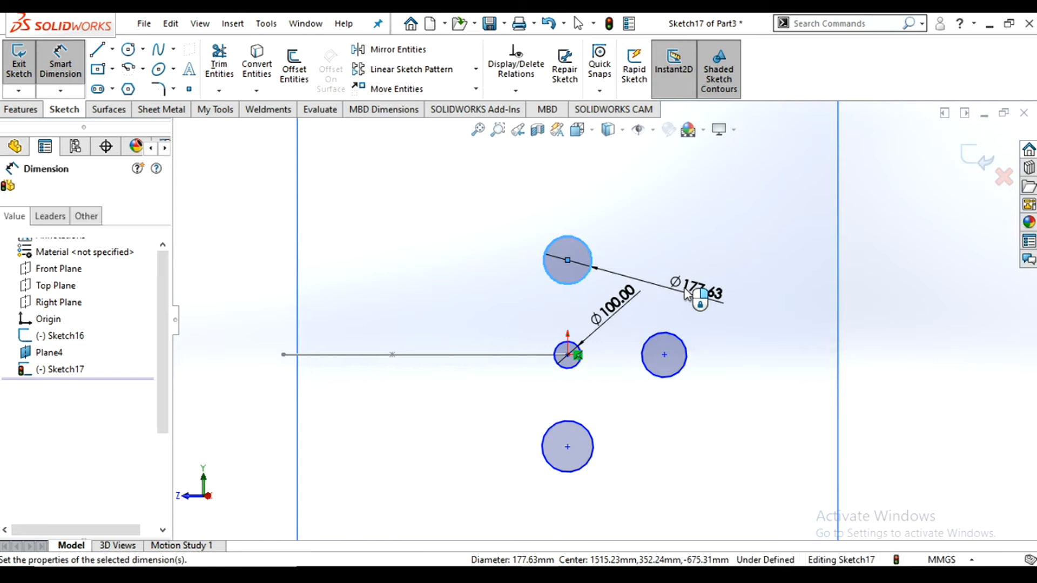
text(100)
key(Return)
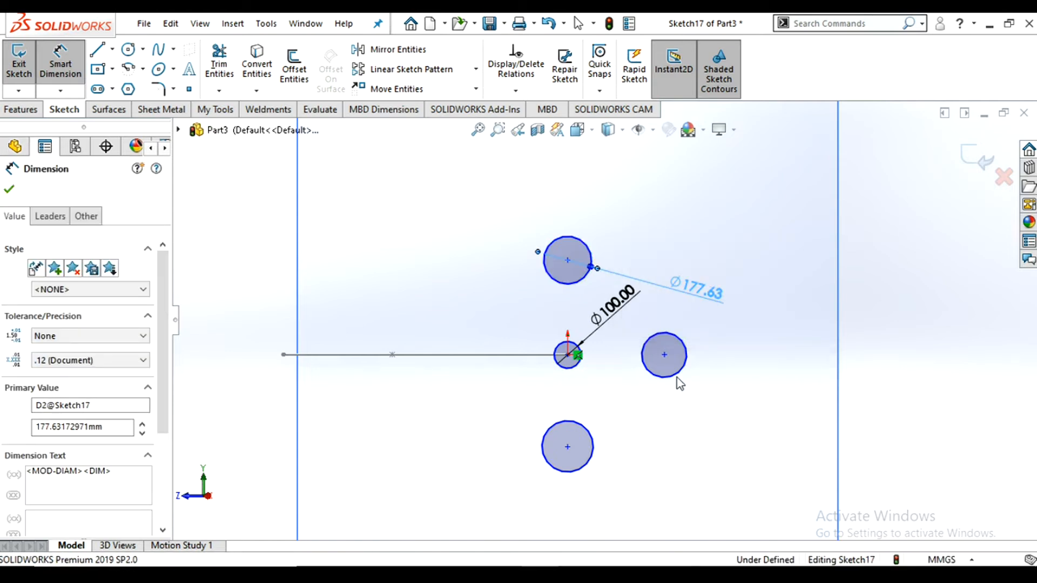
- Dimension the circles to the right of and below the central one to 100 mm diameter each, and exit the sketch
click(680, 373)
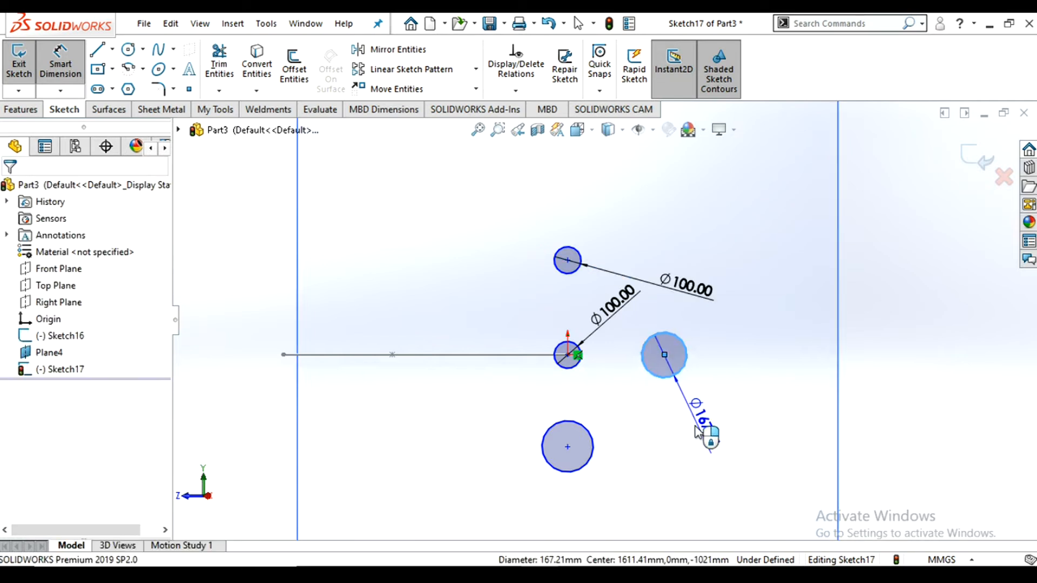
click(698, 433)
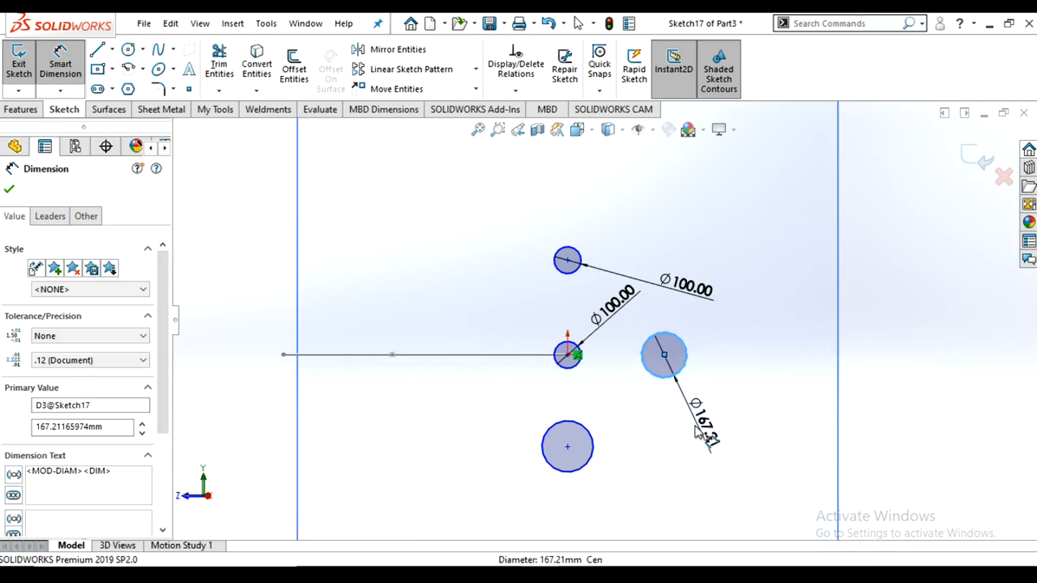
text(100)
key(Return)
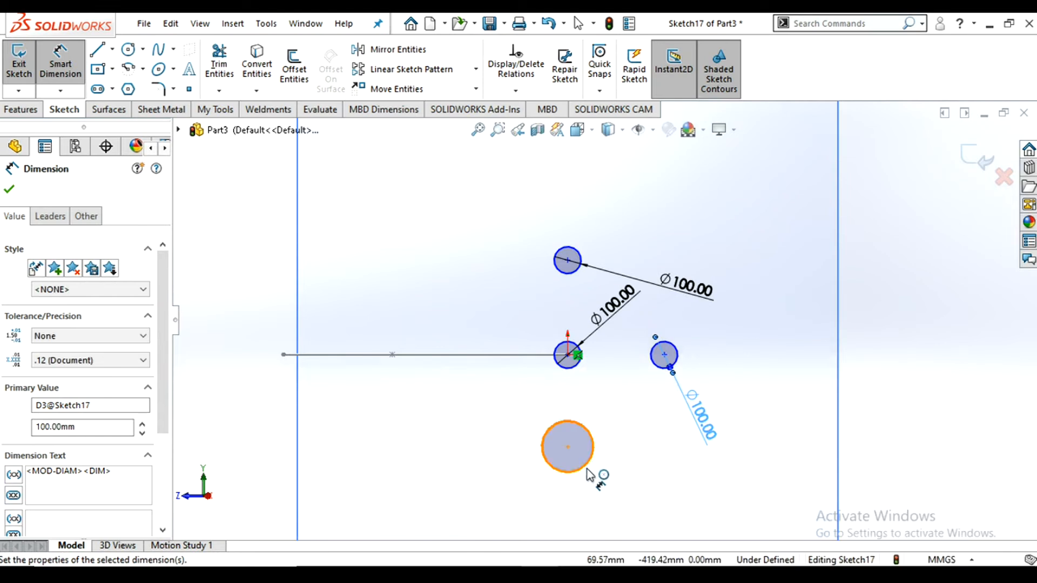
click(590, 461)
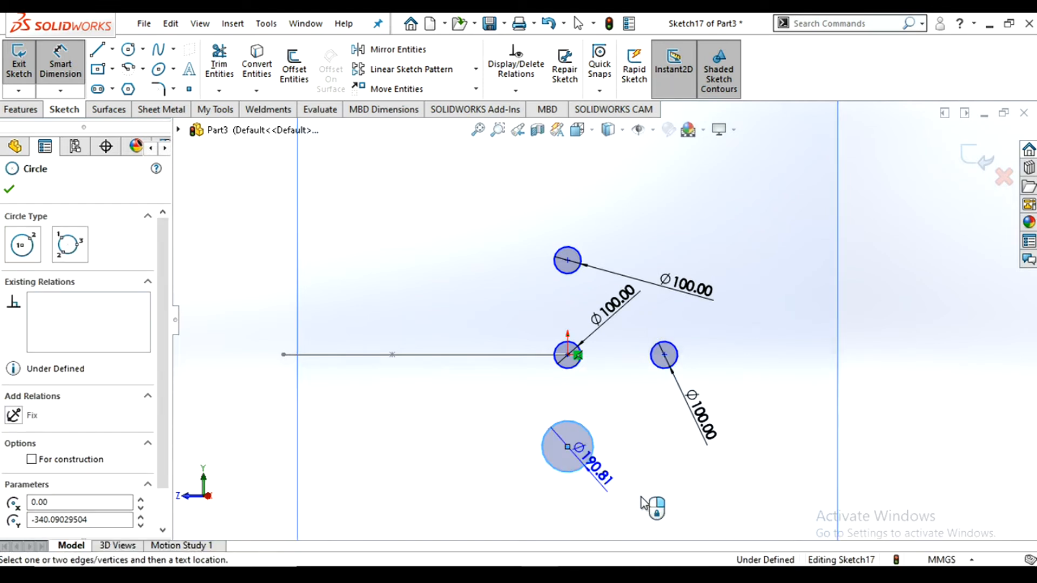
click(640, 506)
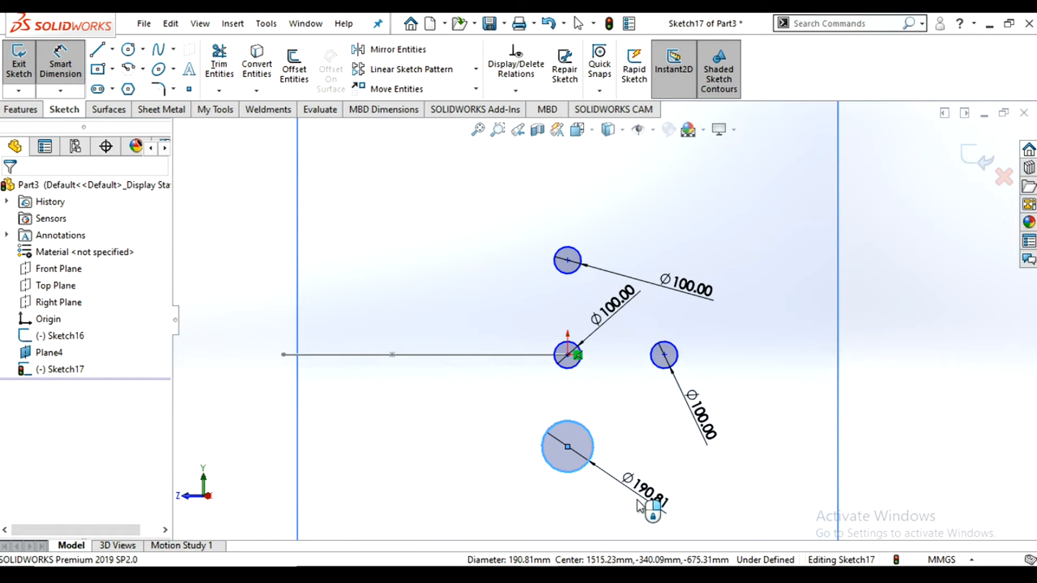
text(100)
key(Return)
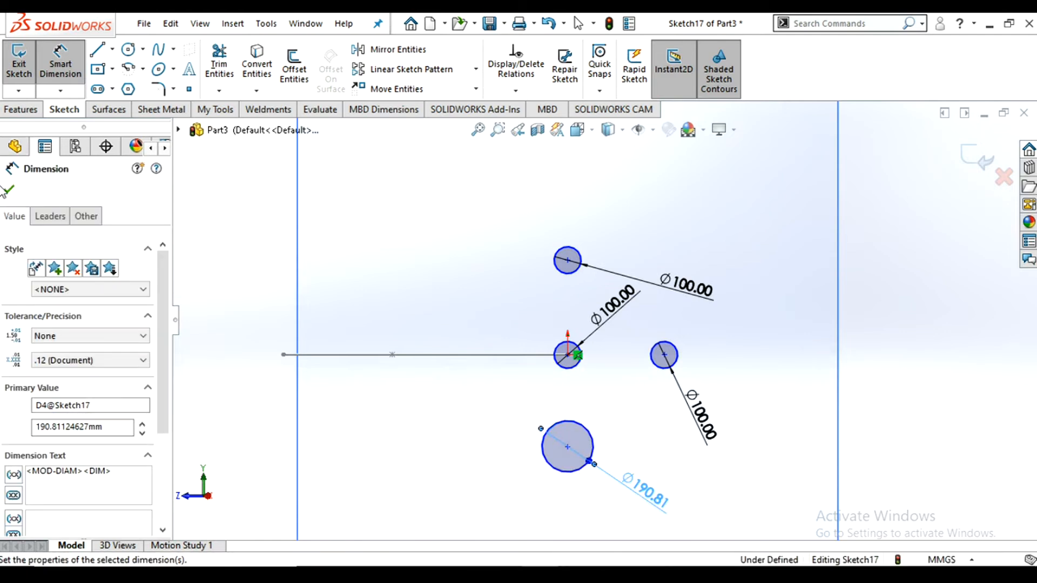
click(10, 193)
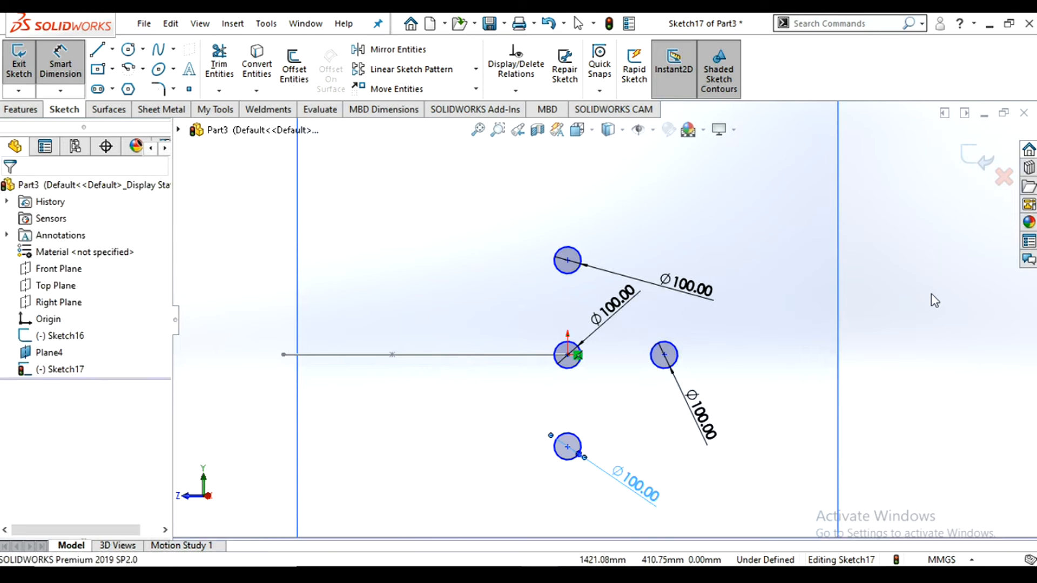
scroll(684, 324, up, 3)
mouse_move(588, 303)
middle_down()
mouse_move(573, 379)
mouse_move(527, 420)
mouse_move(595, 408)
mouse_move(595, 388)
middle_up()
click(975, 158)
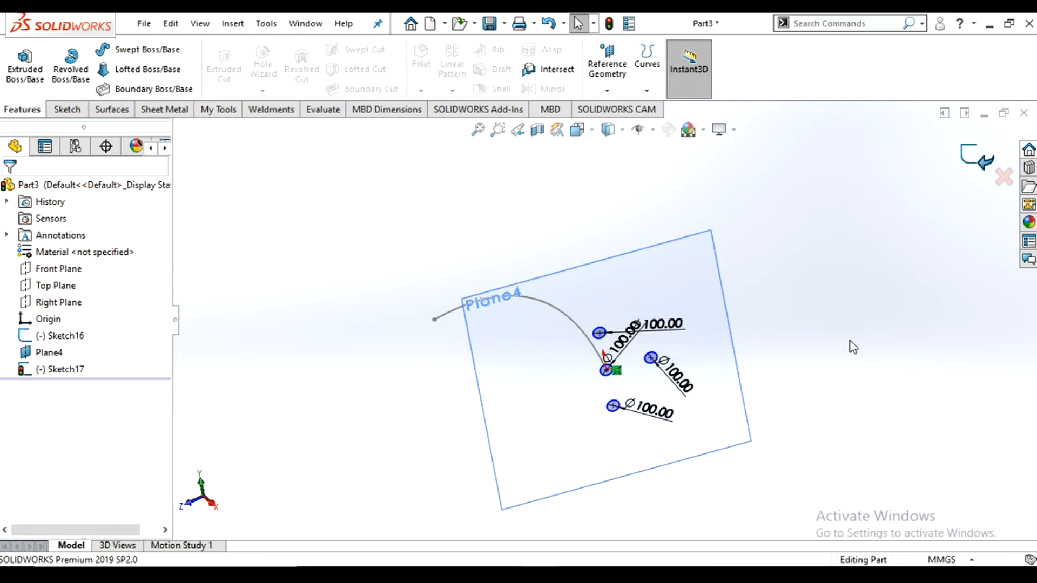
click(797, 296)
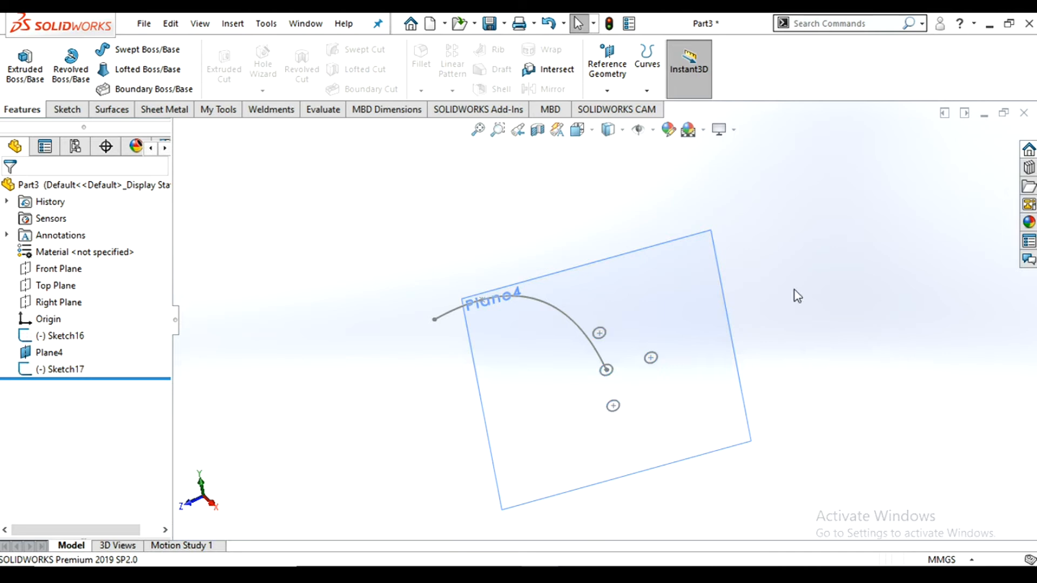
- Start a swept boss with the four-circle sketch as the profile and the spline as the path
click(135, 55)
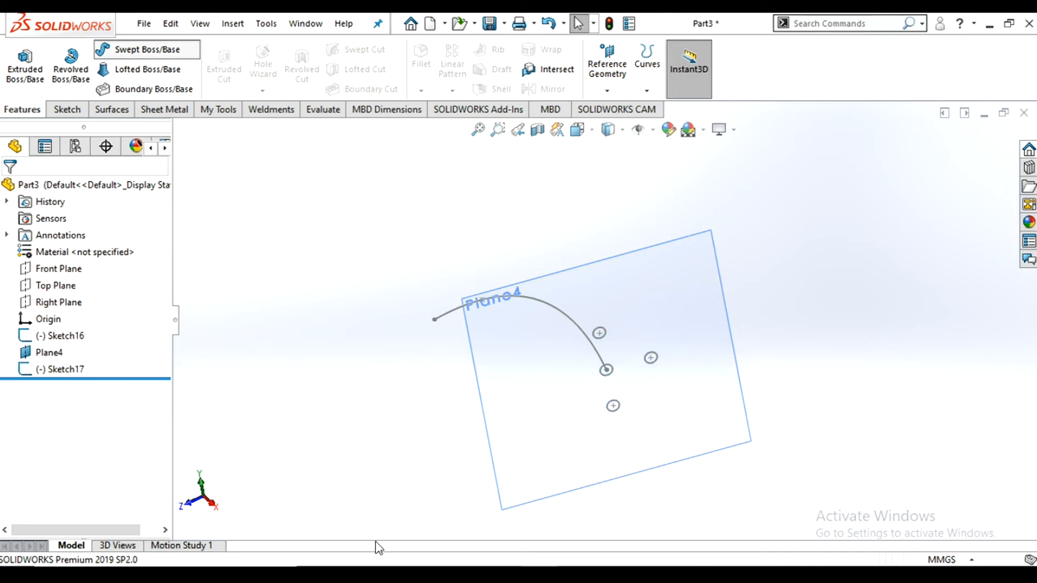
click(608, 371)
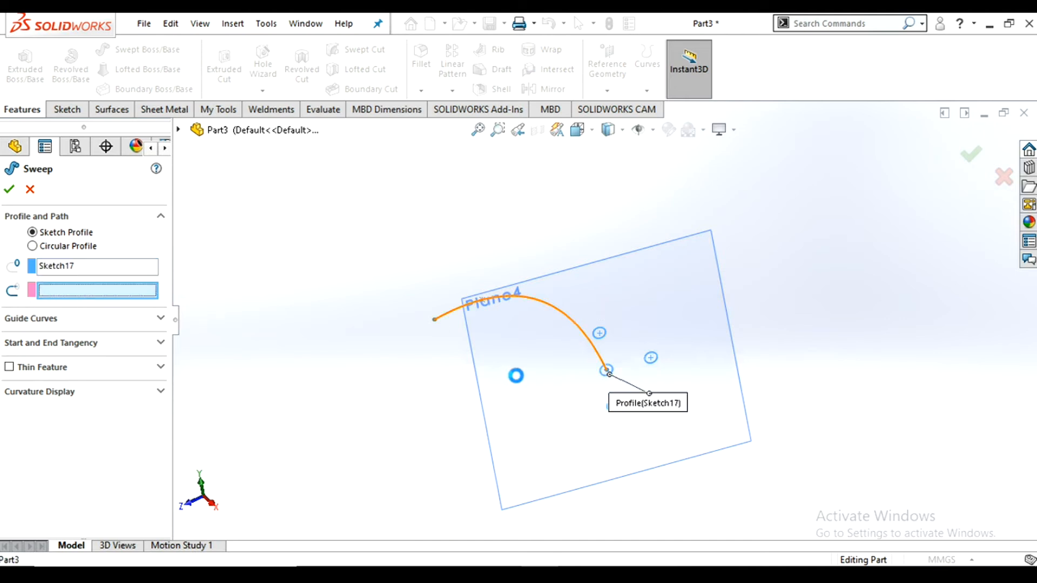
middle_drag(555, 403, 598, 377)
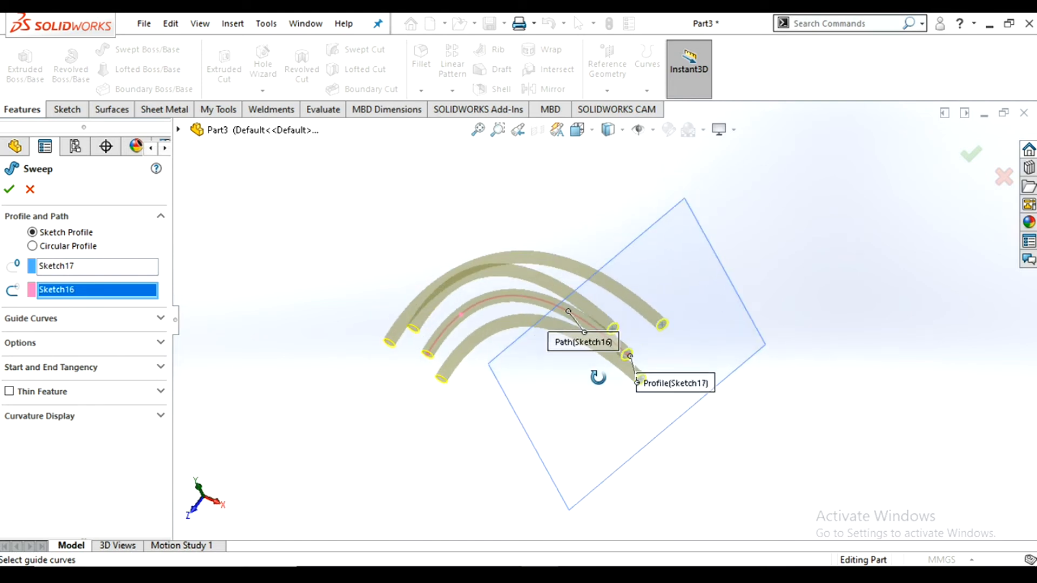
middle_drag(598, 377, 570, 364)
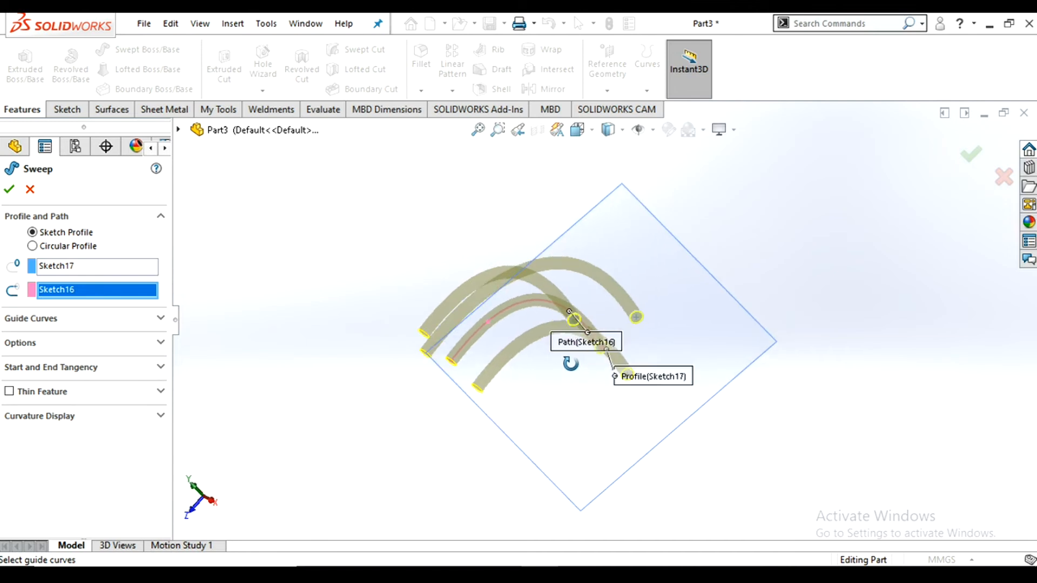
- Set the sweep's profile twist to a specified value of 360 degrees and create the swept boss
click(107, 343)
click(103, 406)
click(96, 433)
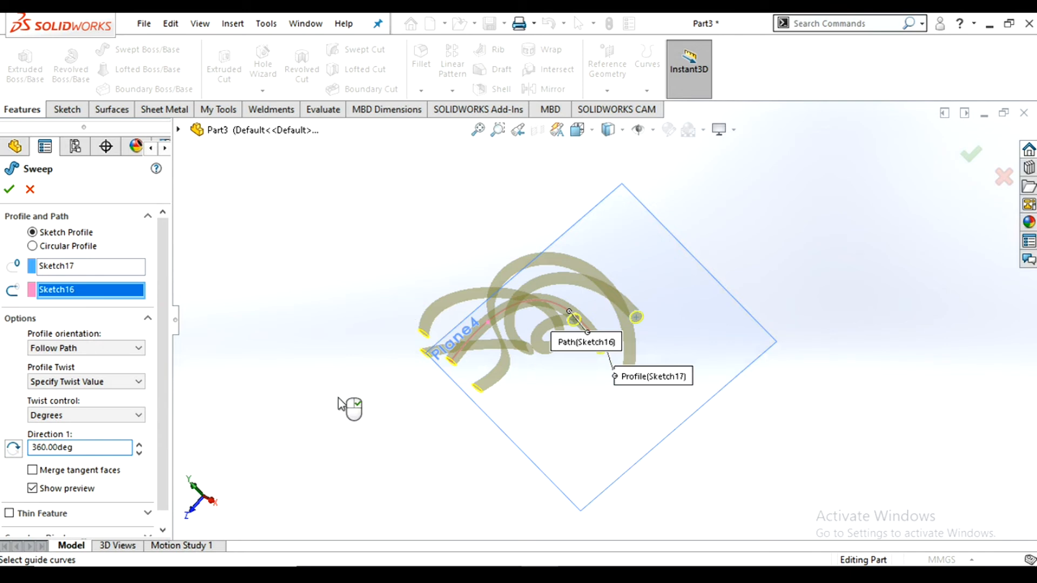
middle_drag(466, 326, 356, 345)
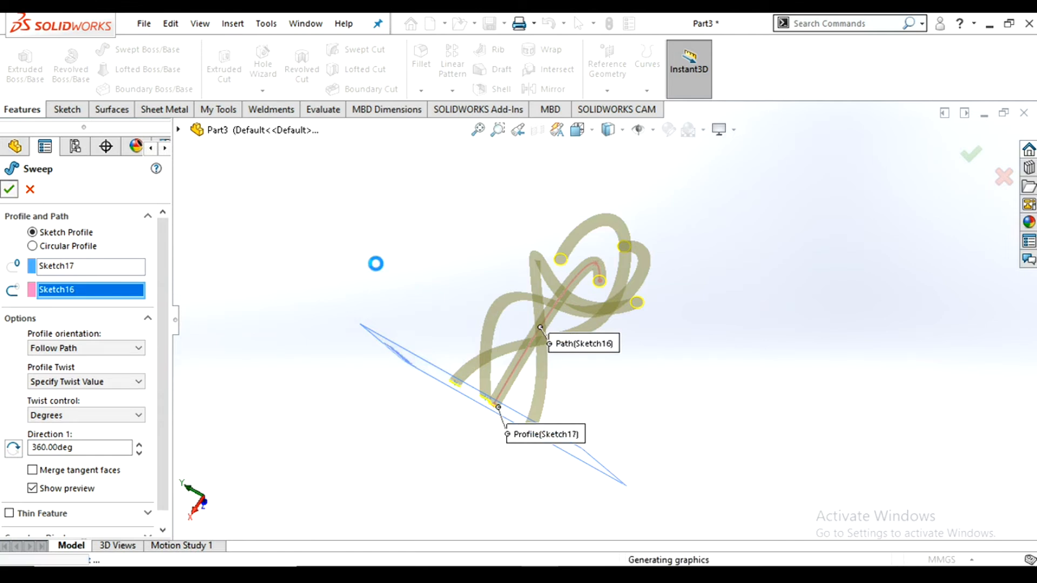
key(Return)
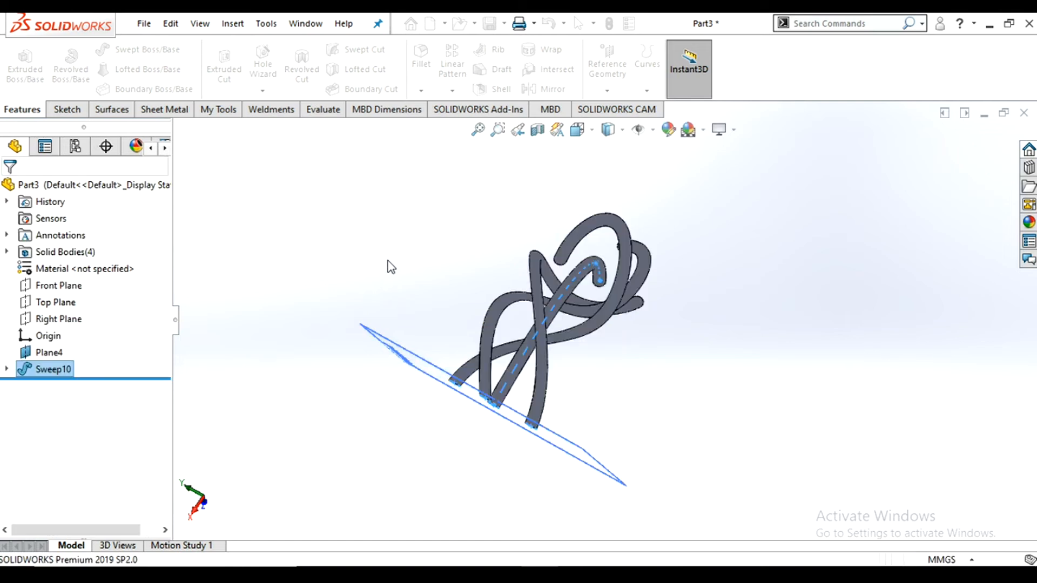
middle_drag(659, 374, 694, 285)
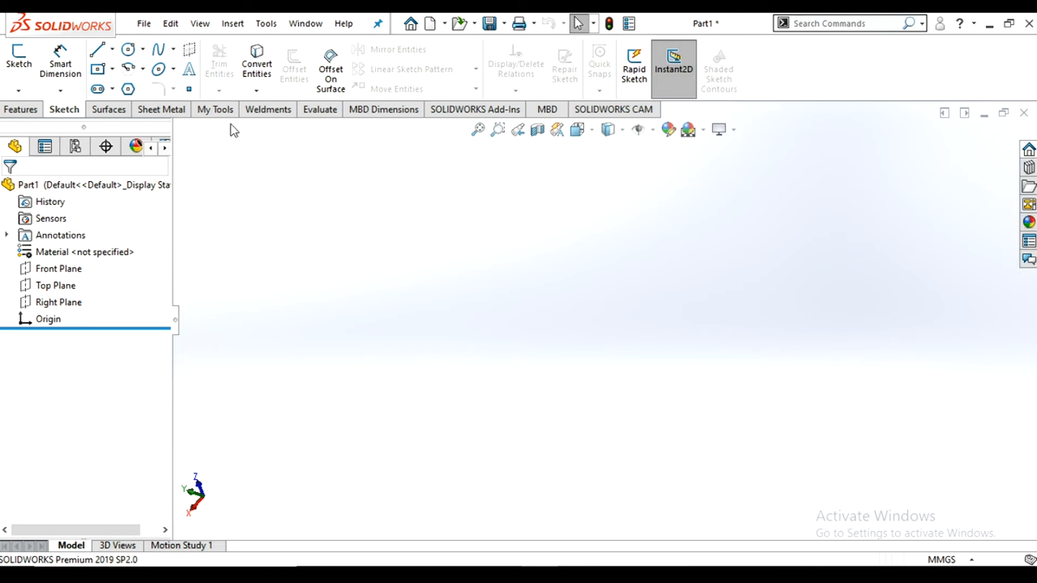
- Start a 3D sketch in the new part and draw a line from the origin in the positive X direction
click(20, 93)
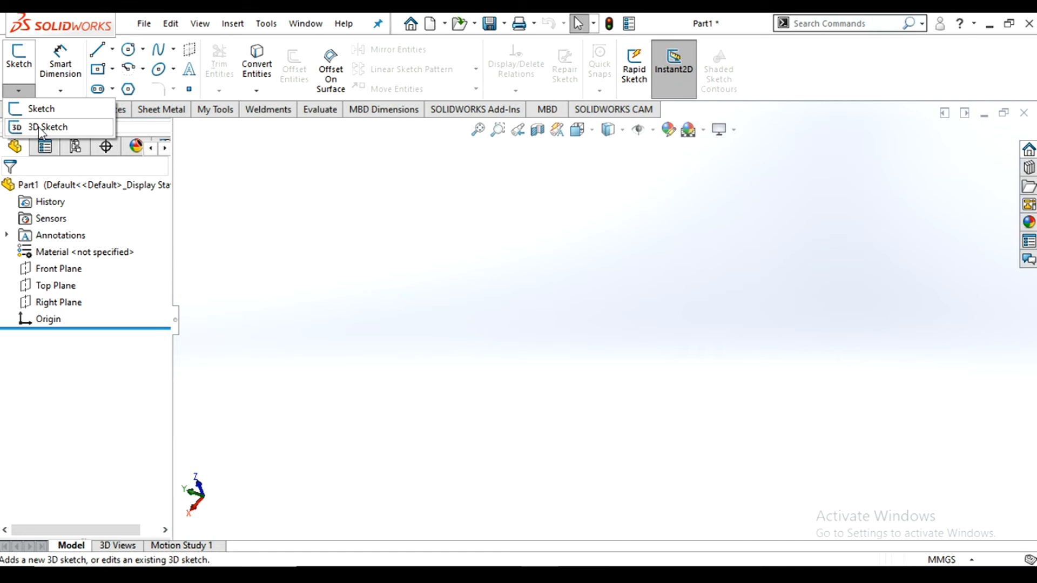
click(64, 128)
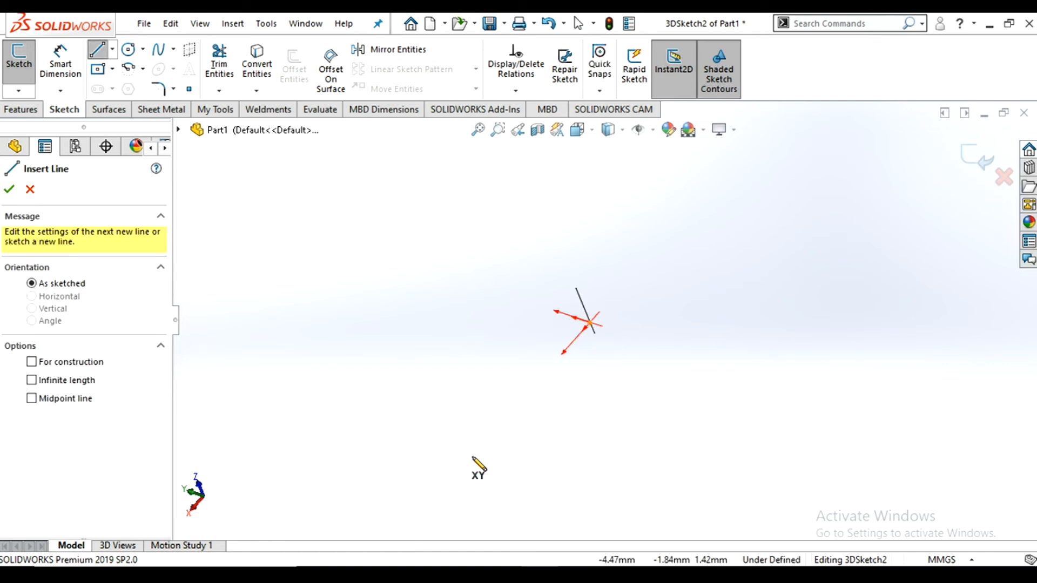
click(458, 471)
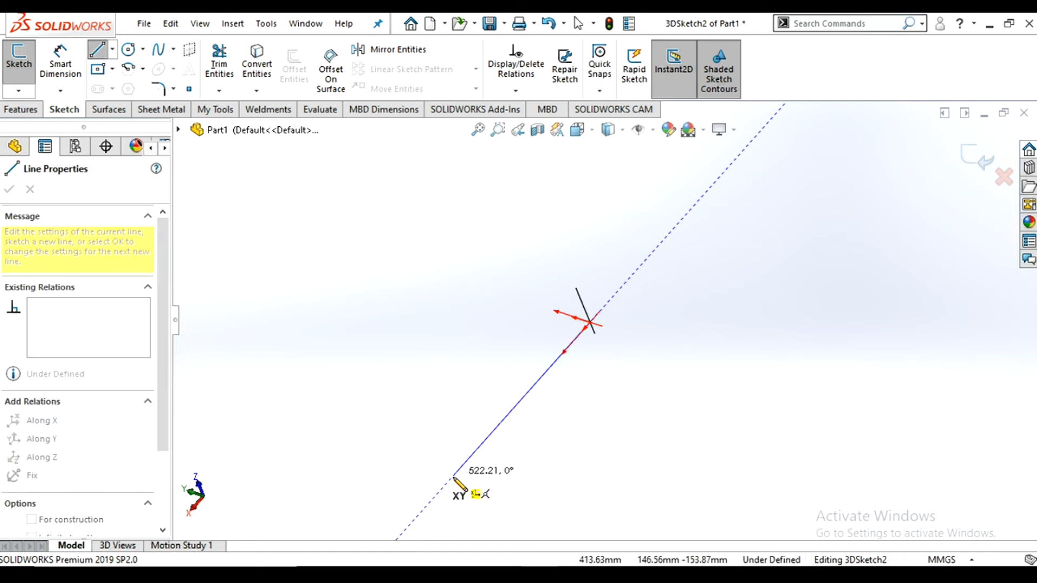
click(445, 489)
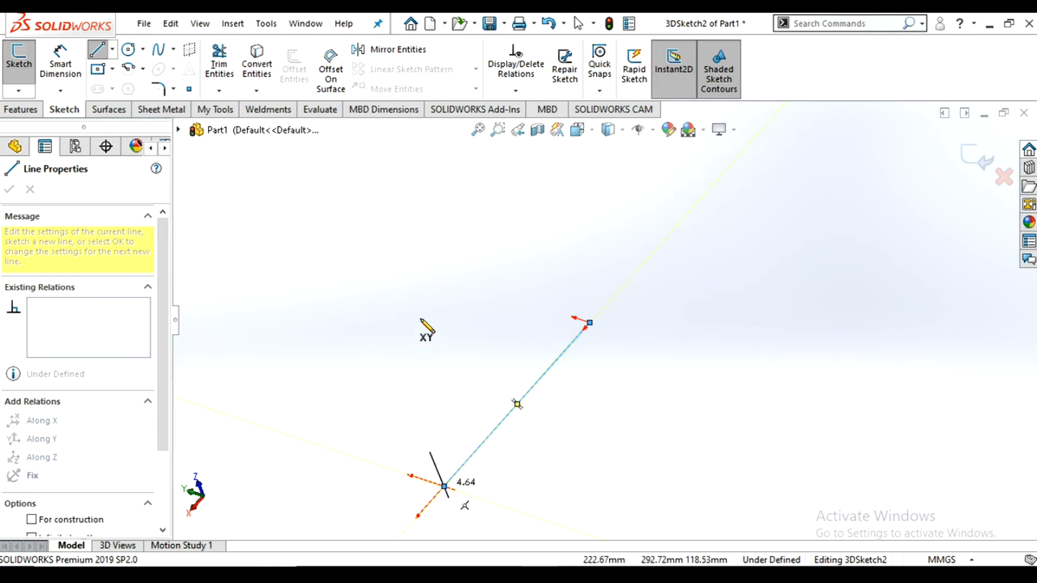
right_click(452, 331)
click(452, 330)
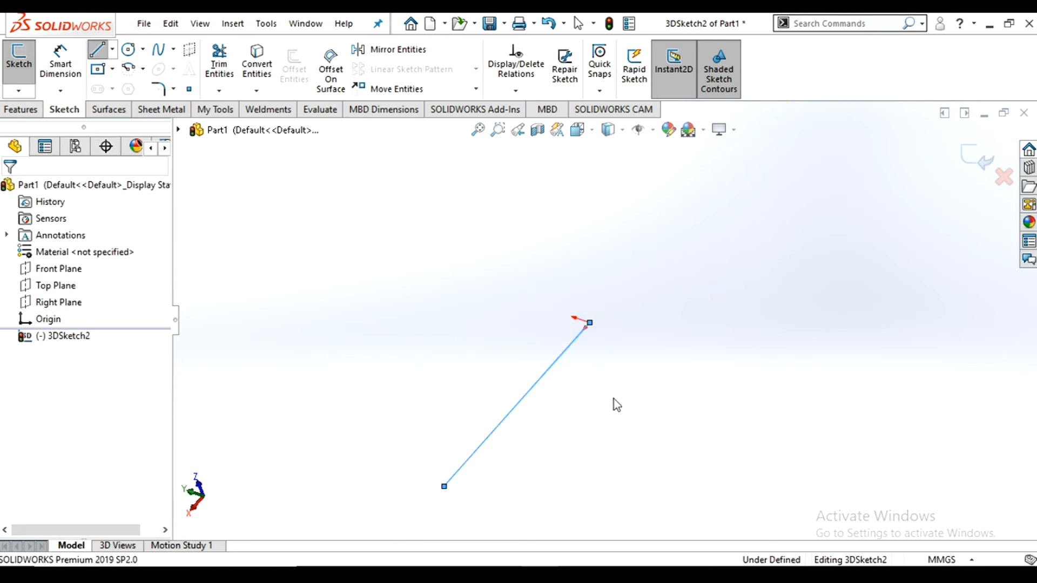
mouse_move(572, 387)
middle_down()
mouse_move(502, 236)
mouse_move(762, 331)
mouse_move(826, 264)
mouse_move(856, 264)
mouse_move(734, 412)
mouse_move(767, 329)
mouse_move(799, 324)
mouse_move(869, 387)
mouse_move(820, 446)
mouse_move(639, 285)
middle_up()
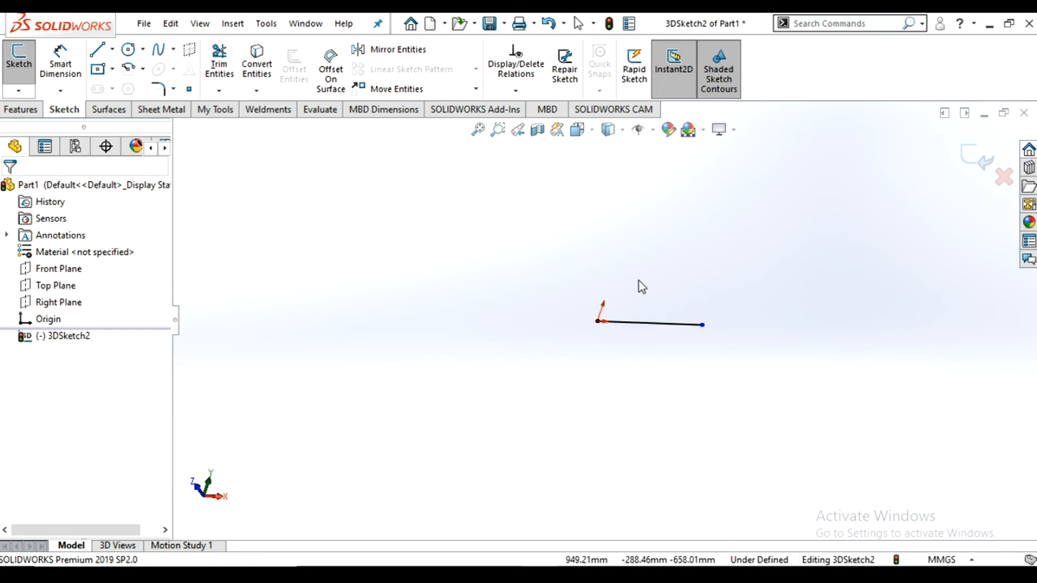
- Add a second line in the XY plane, running in the positive Y direction from the first line's free end
click(702, 325)
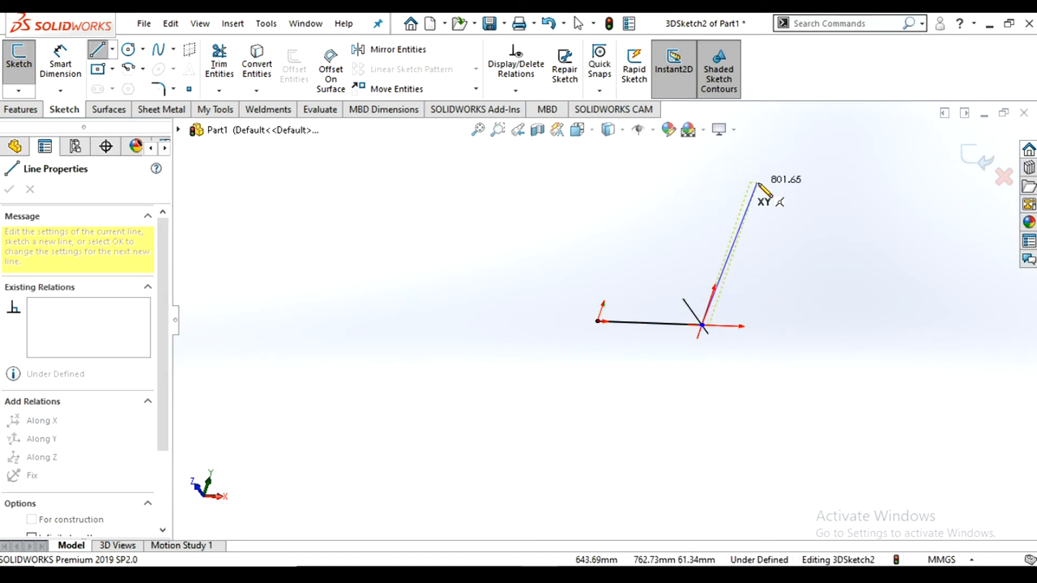
click(773, 217)
right_click(794, 225)
click(799, 229)
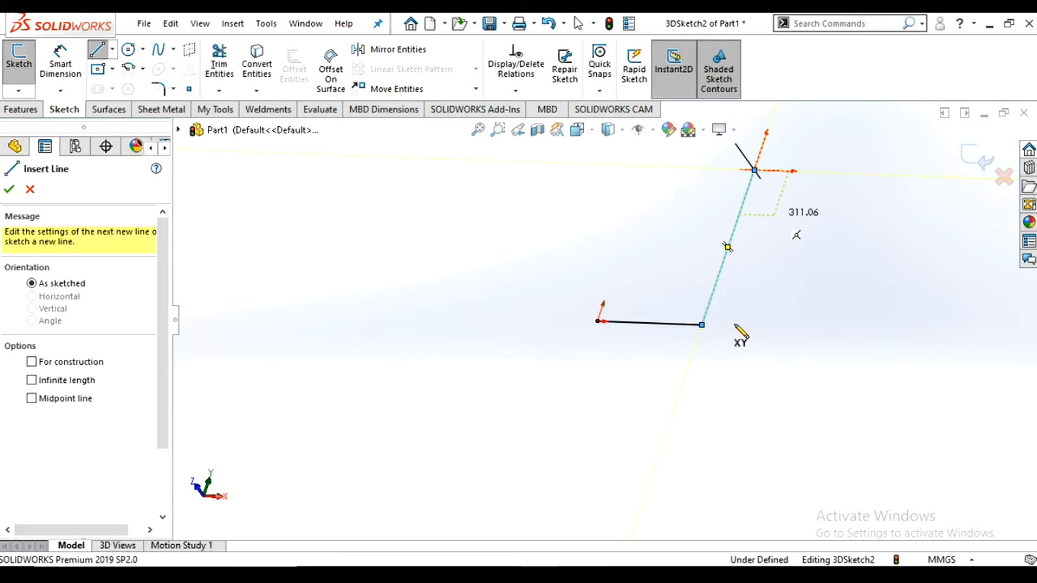
scroll(732, 295, up, 4)
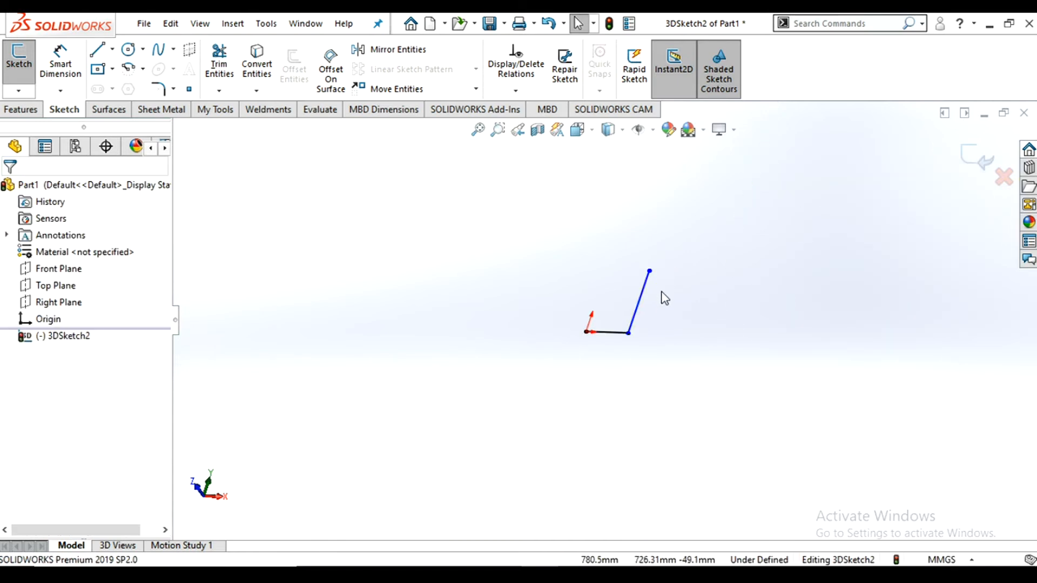
mouse_move(582, 410)
middle_down()
mouse_move(510, 376)
mouse_move(481, 419)
mouse_move(611, 384)
mouse_move(576, 416)
middle_up()
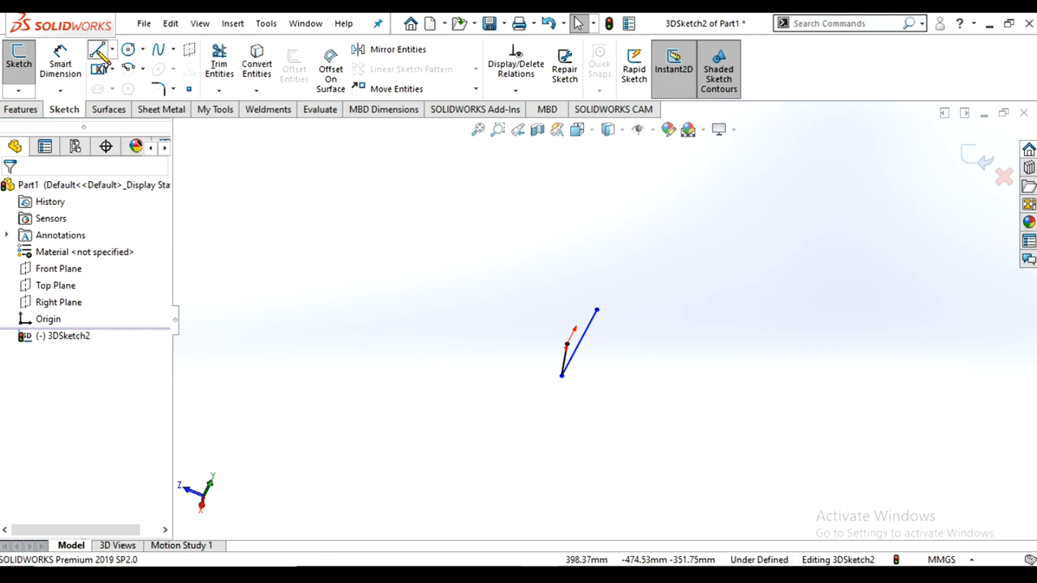
- Add a third line in the YZ plane, running in the negative Z direction from the second line's free end
click(598, 310)
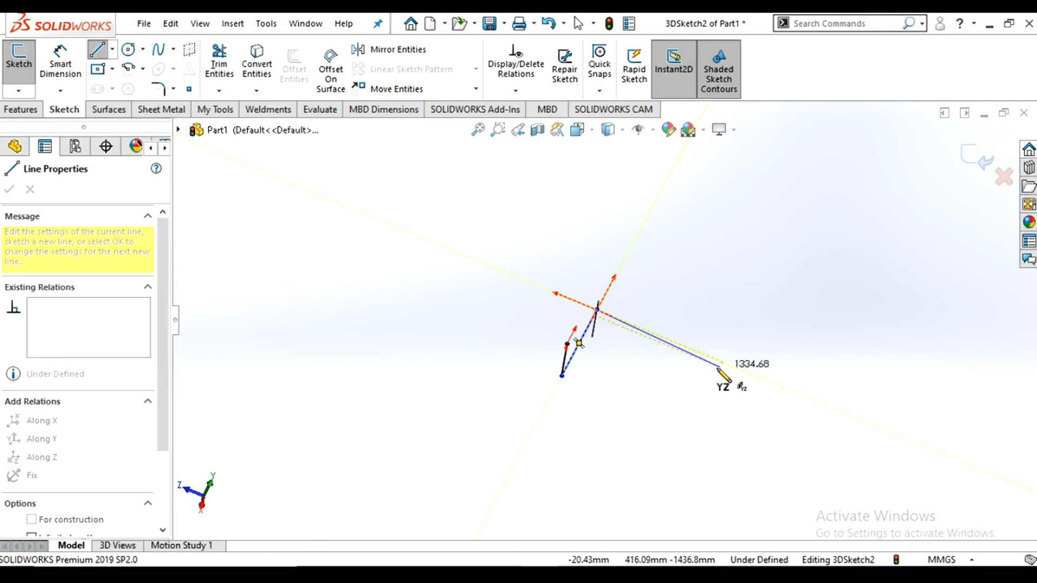
click(689, 349)
right_click(720, 265)
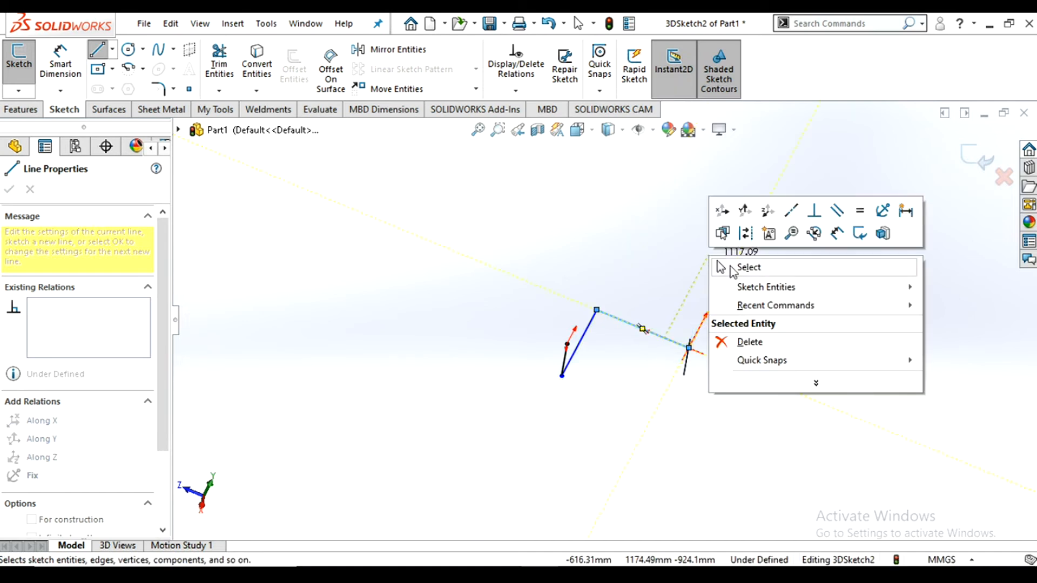
click(748, 267)
scroll(686, 348, down, 3)
scroll(627, 361, down, 1)
key(f)
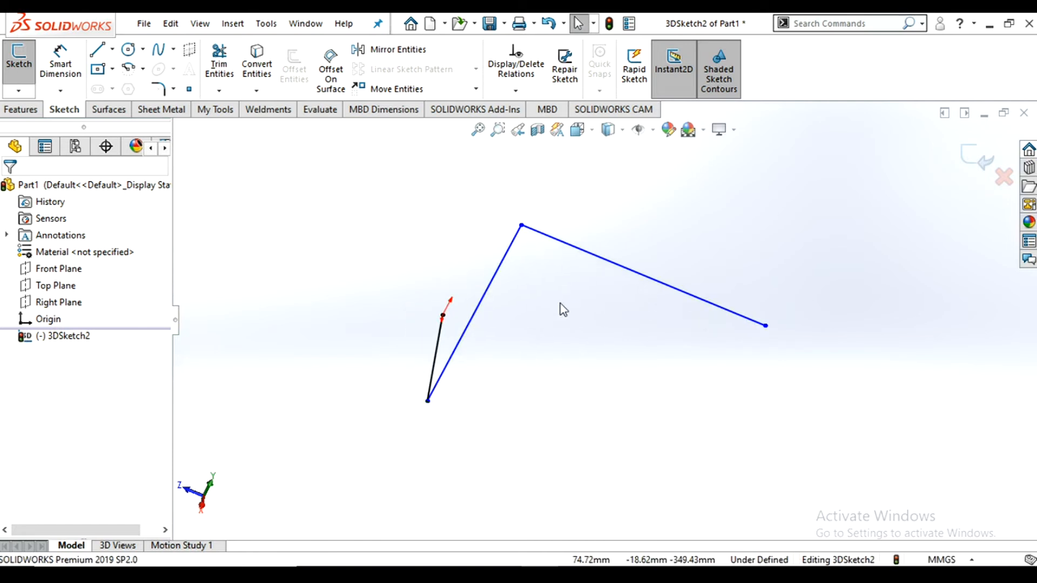
mouse_move(602, 280)
middle_down()
mouse_move(556, 340)
mouse_move(524, 319)
mouse_move(495, 211)
mouse_move(553, 203)
mouse_move(664, 238)
mouse_move(634, 243)
mouse_move(593, 275)
mouse_move(565, 232)
middle_up()
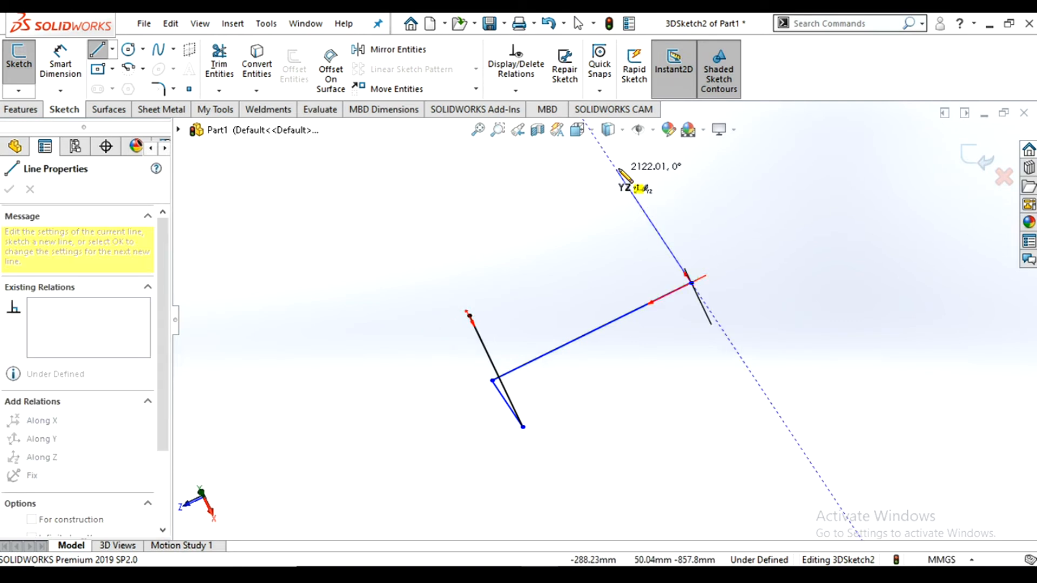
- Draw a fourth line about 2122 mm long in the positive Y direction from the third line's free end
click(619, 169)
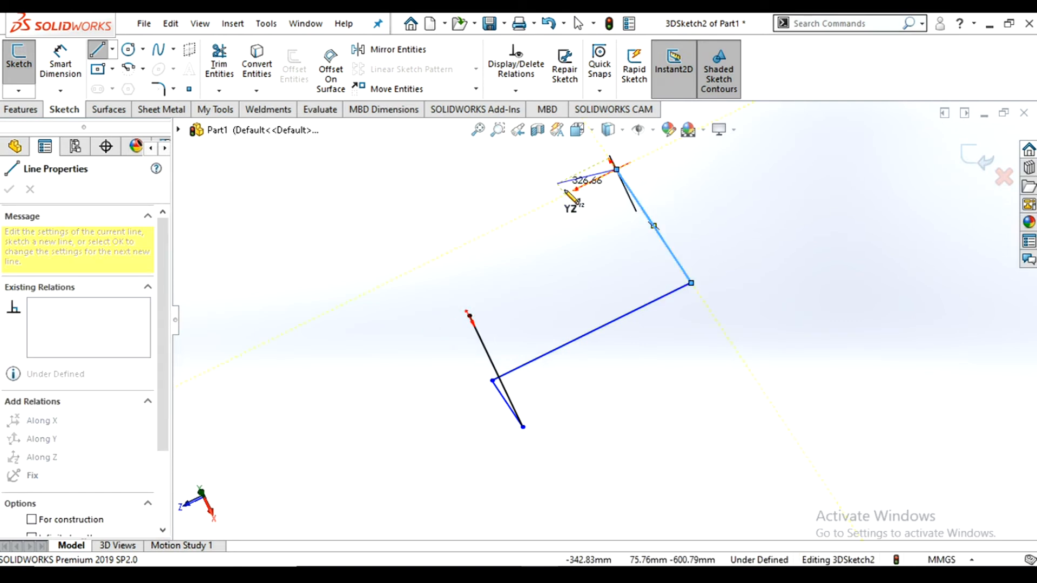
right_click(567, 190)
key(Escape)
key(Escape)
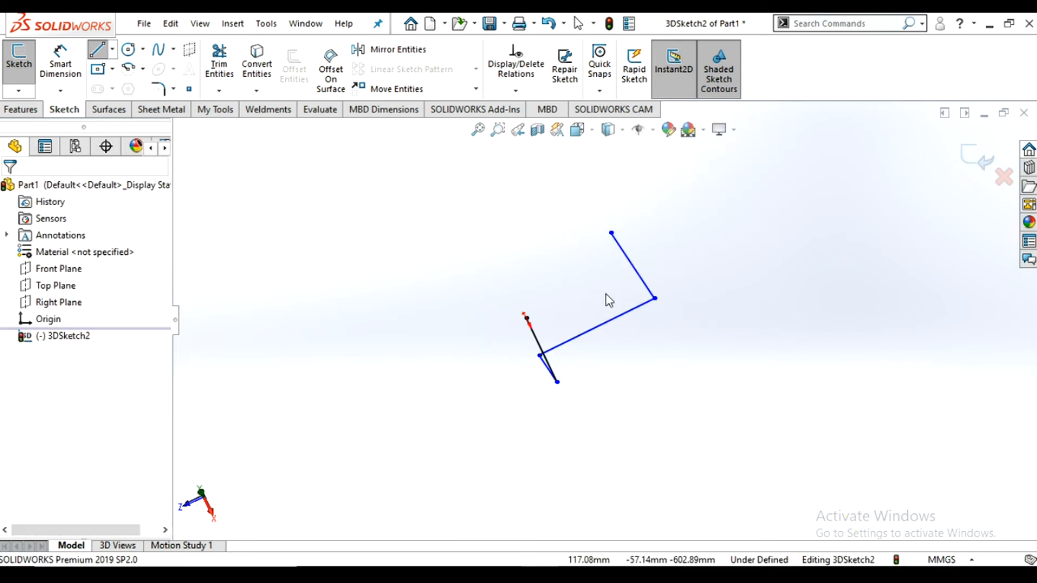
- Continue the path in the ZX plane with a line in the negative X direction, followed by one in the positive Z direction
mouse_move(695, 296)
middle_down()
mouse_move(628, 343)
mouse_move(593, 335)
mouse_move(593, 313)
mouse_move(588, 335)
middle_up()
scroll(588, 335, up, 5)
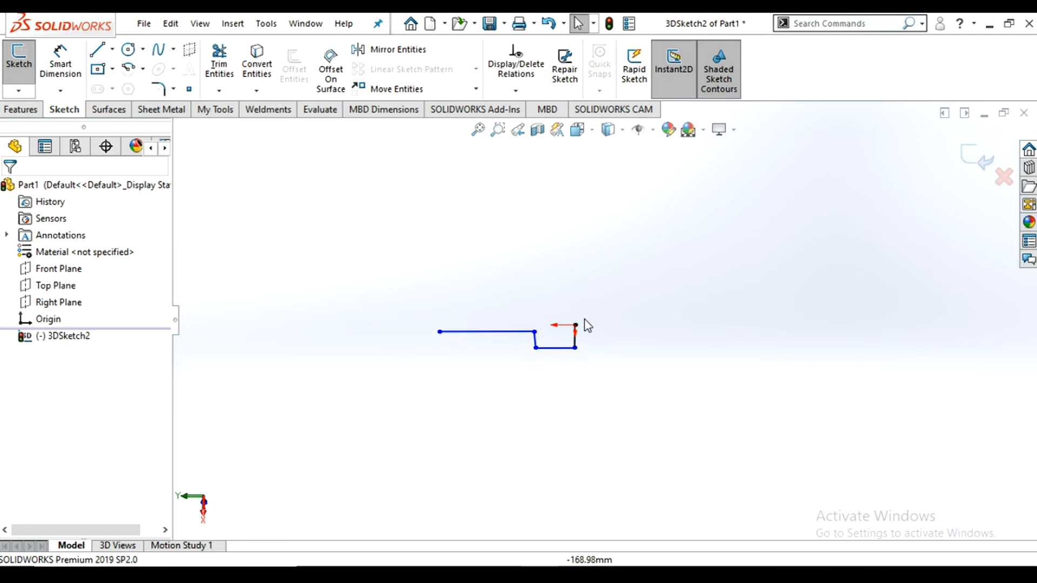
scroll(567, 330, down, 8)
scroll(540, 366, up, 2)
scroll(537, 368, up, 2)
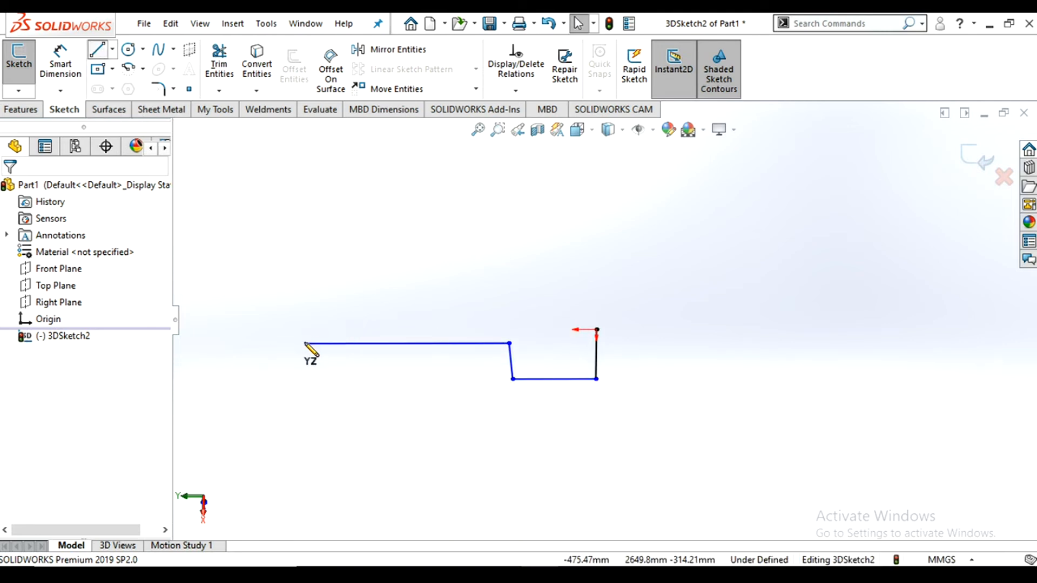
click(306, 344)
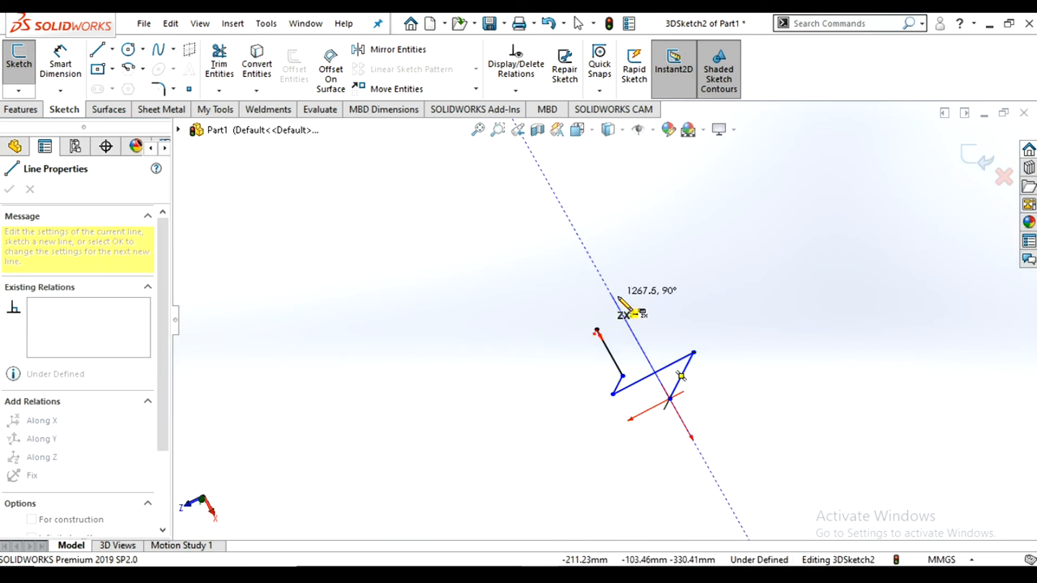
click(619, 306)
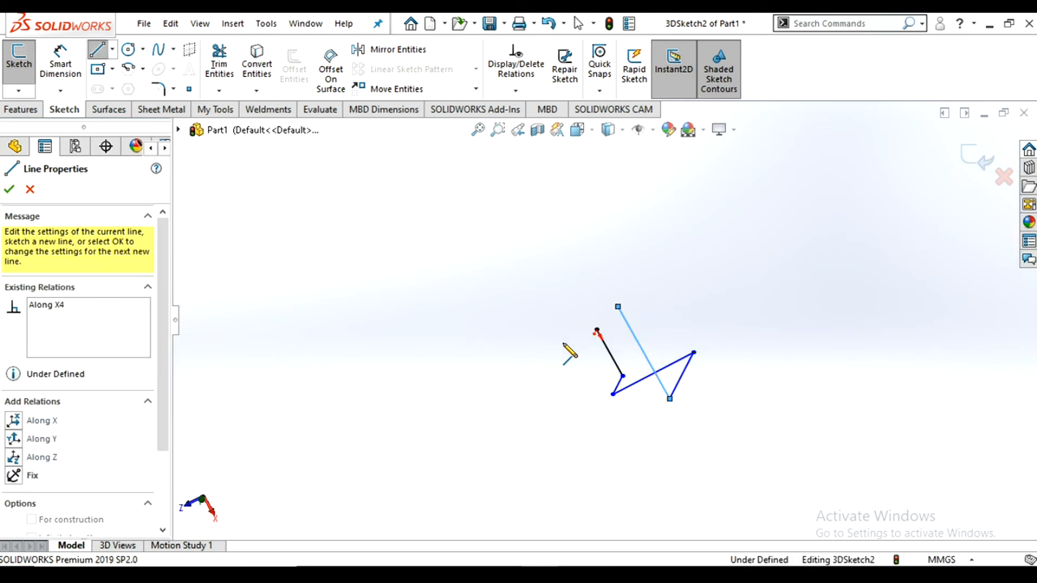
mouse_move(703, 309)
middle_down()
mouse_move(760, 265)
mouse_move(737, 347)
mouse_move(780, 313)
mouse_move(794, 284)
mouse_move(739, 292)
middle_up()
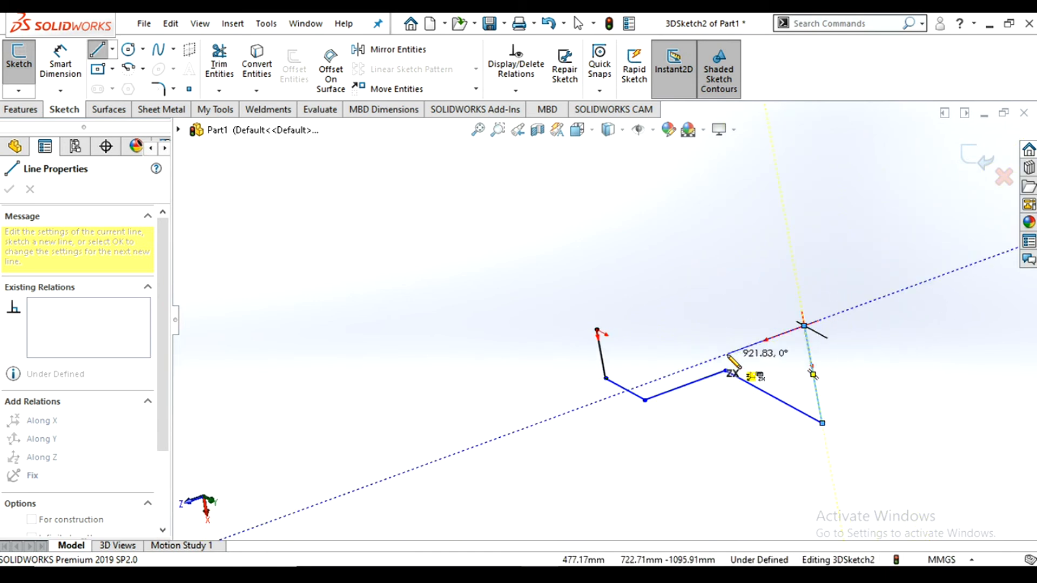
mouse_move(776, 291)
middle_down()
mouse_move(800, 262)
mouse_move(822, 308)
mouse_move(810, 324)
middle_up()
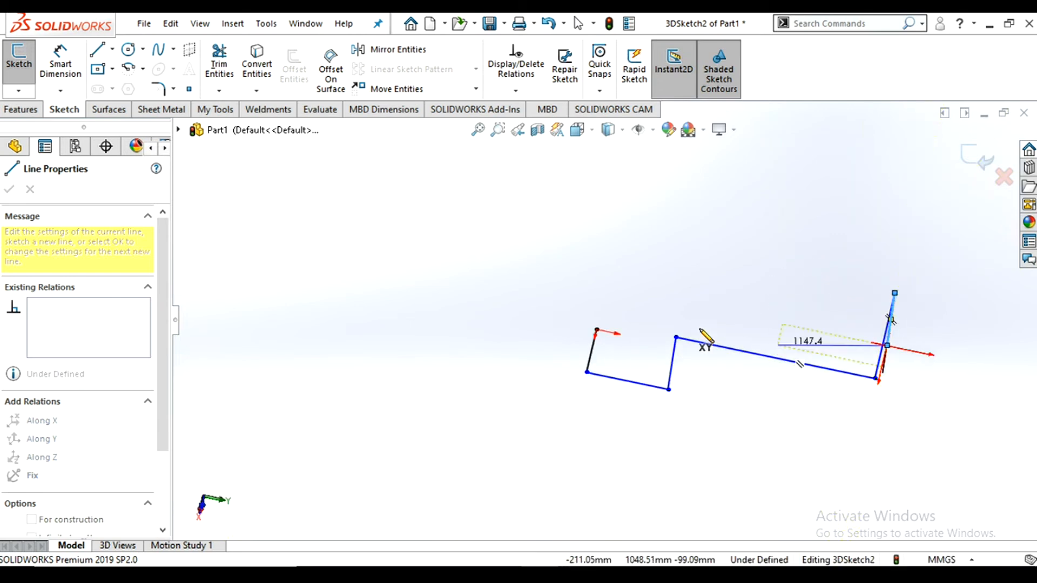
- Finish the path in the XY plane with a line in the negative Y direction and a last one in the negative X direction
click(715, 311)
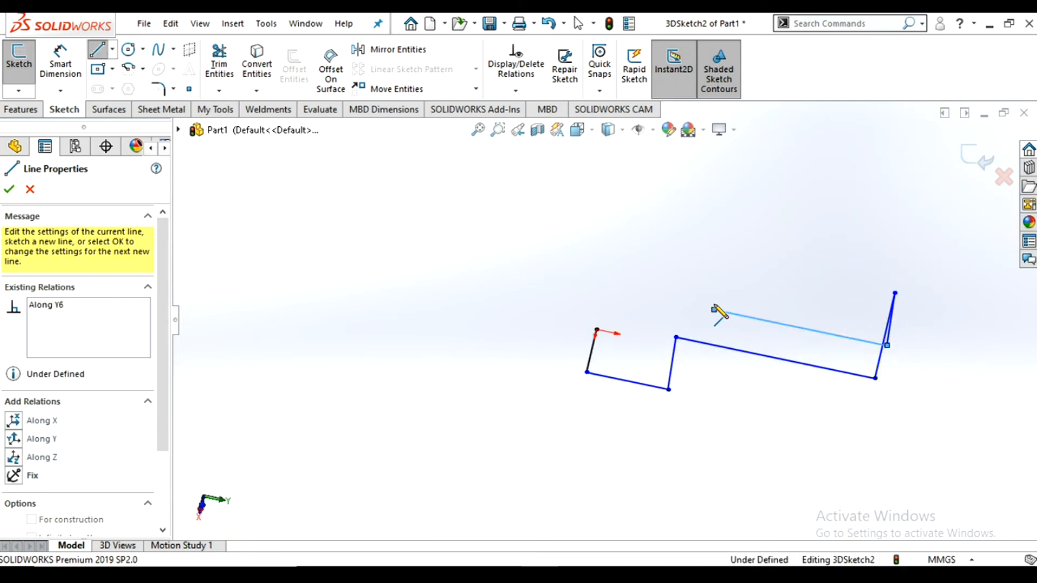
click(735, 220)
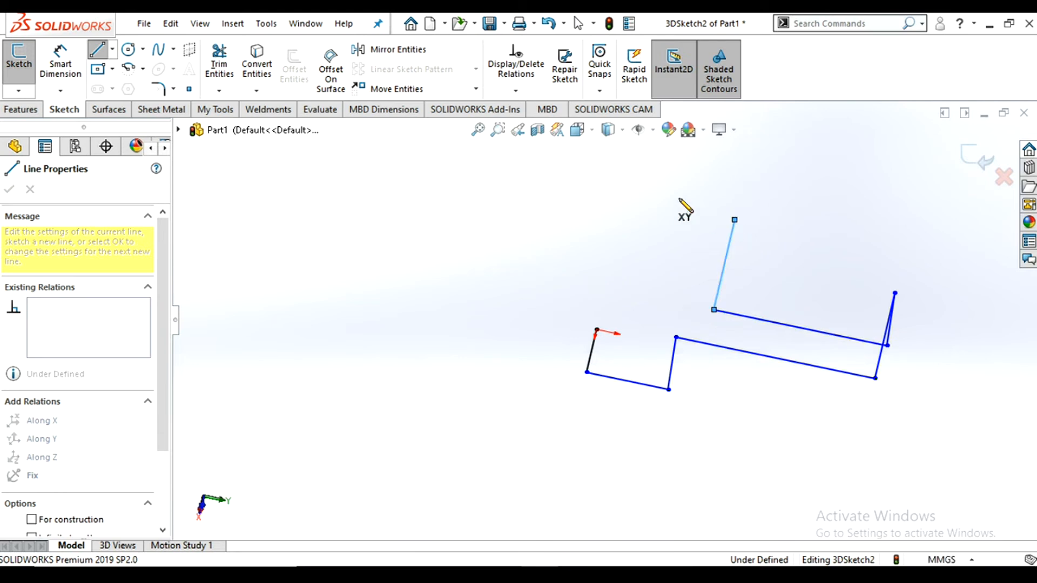
right_click(678, 207)
click(691, 216)
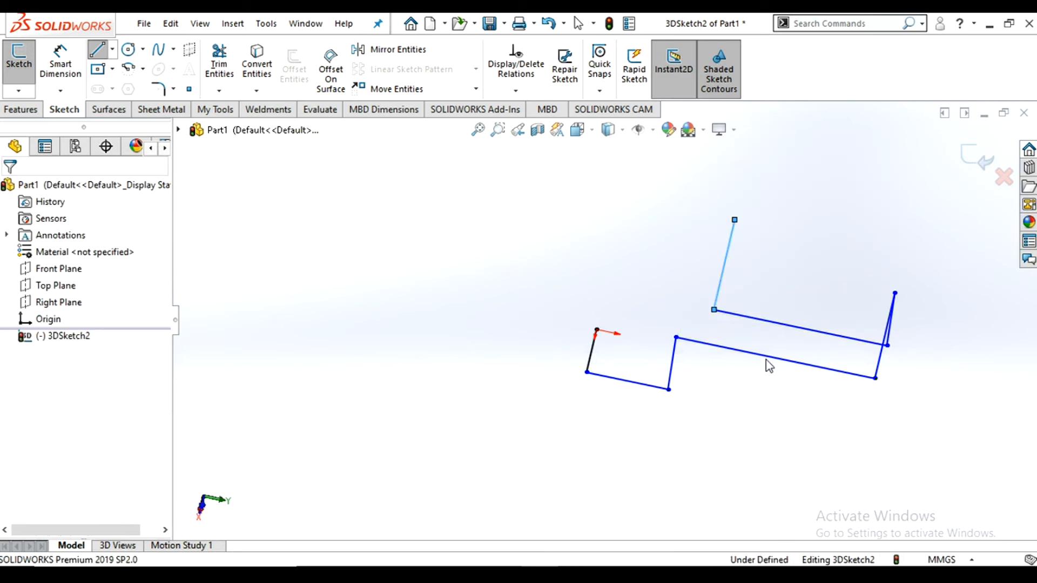
- Fillet all seven corners of the 3D sketch path with a 140 mm radius
scroll(775, 358, up, 3)
scroll(729, 363, down, 2)
mouse_move(675, 381)
middle_down()
mouse_move(639, 394)
mouse_move(616, 300)
mouse_move(646, 320)
mouse_move(549, 276)
middle_up()
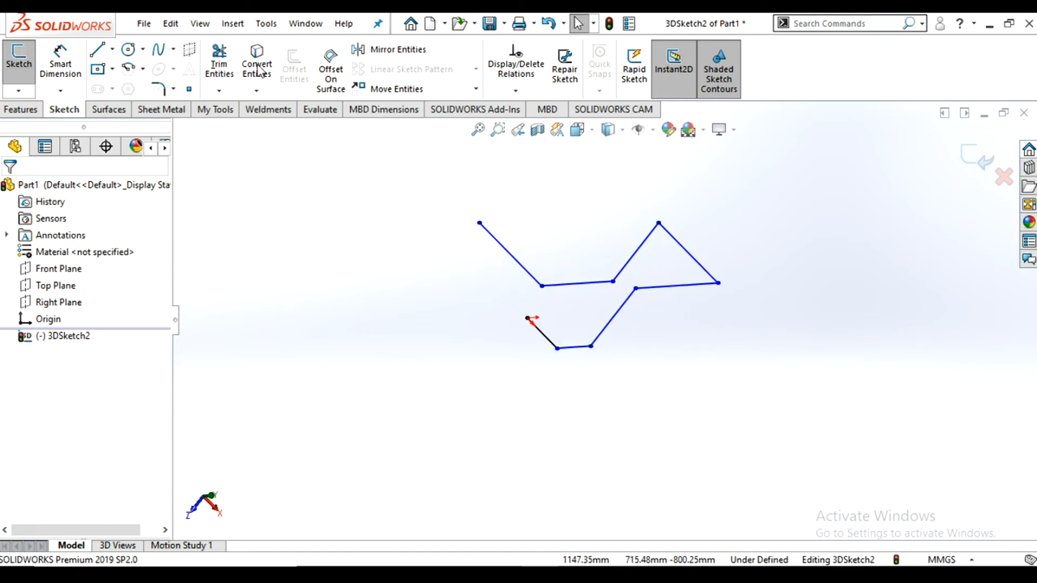
click(542, 288)
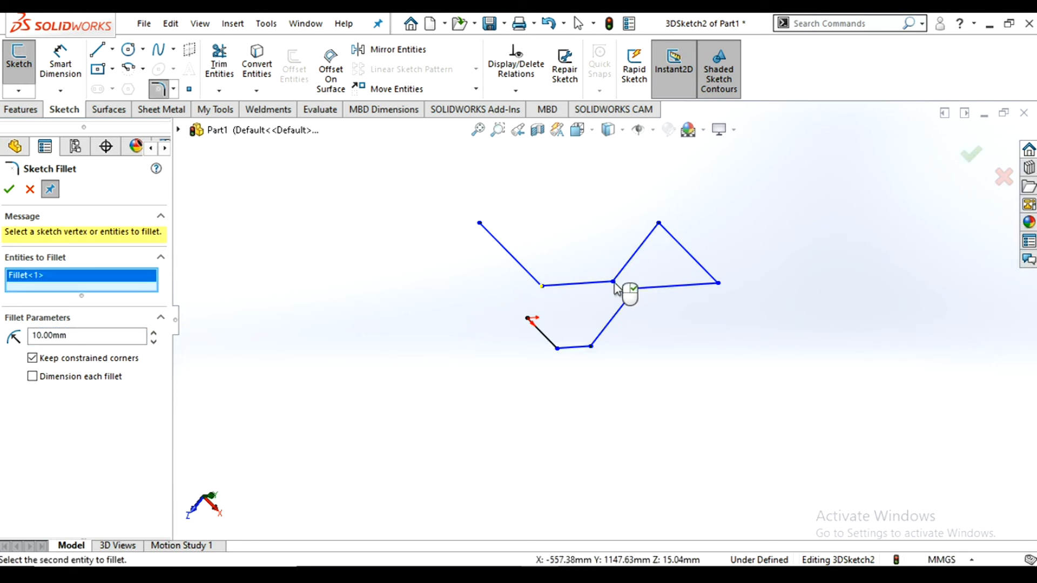
click(613, 282)
click(659, 223)
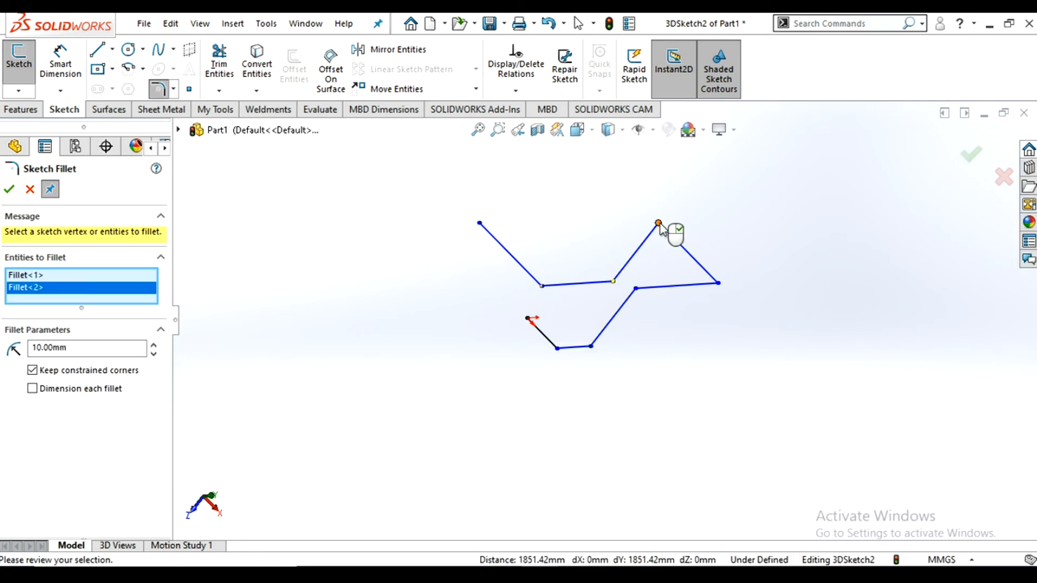
click(719, 284)
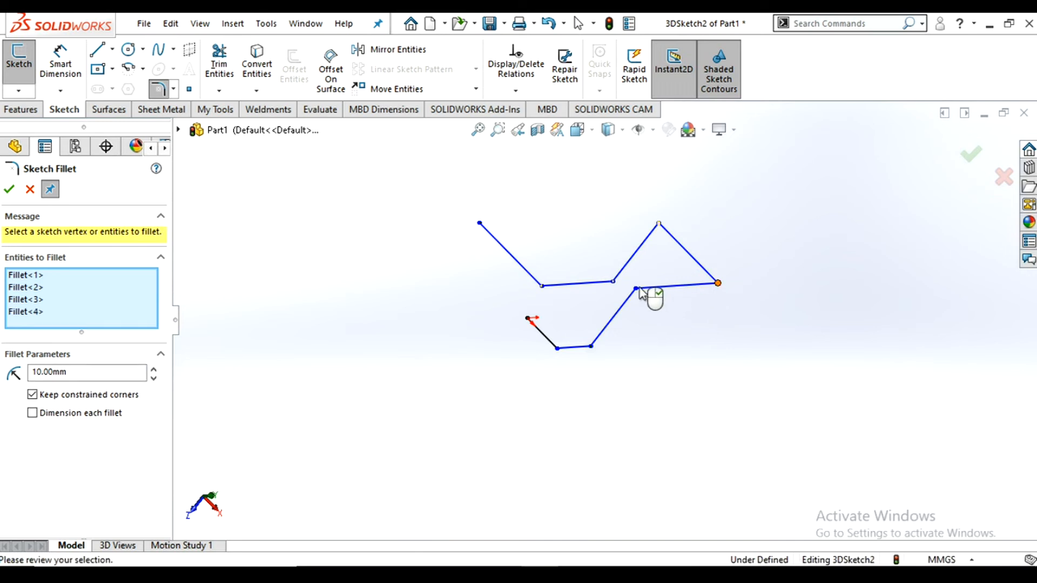
click(636, 289)
click(592, 347)
click(558, 349)
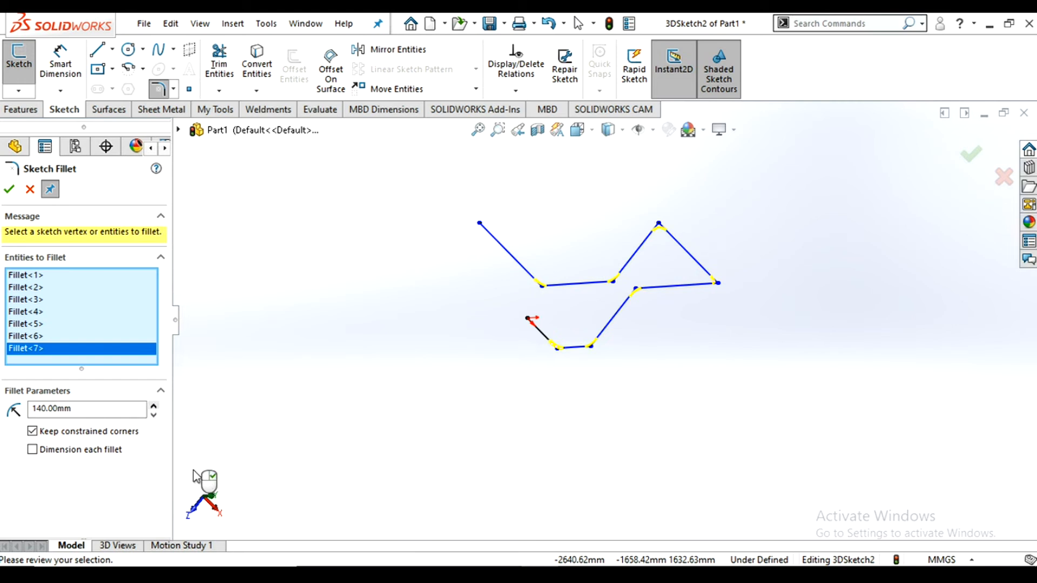
scroll(579, 311, down, 4)
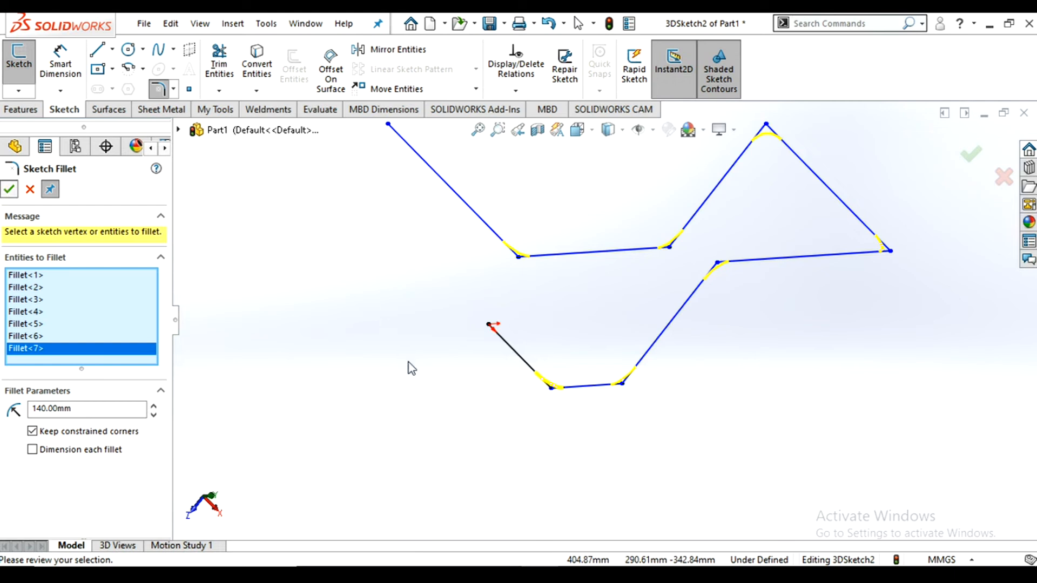
key(Return)
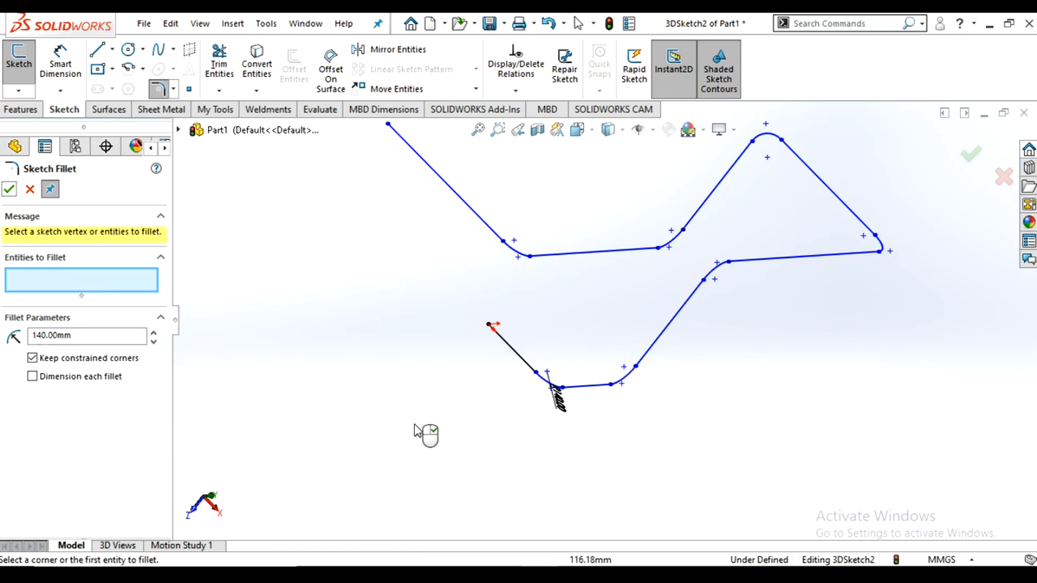
- Close the Sketch Fillet command and exit the 3D sketch
key(f)
scroll(647, 222, up, 2)
scroll(648, 222, down, 2)
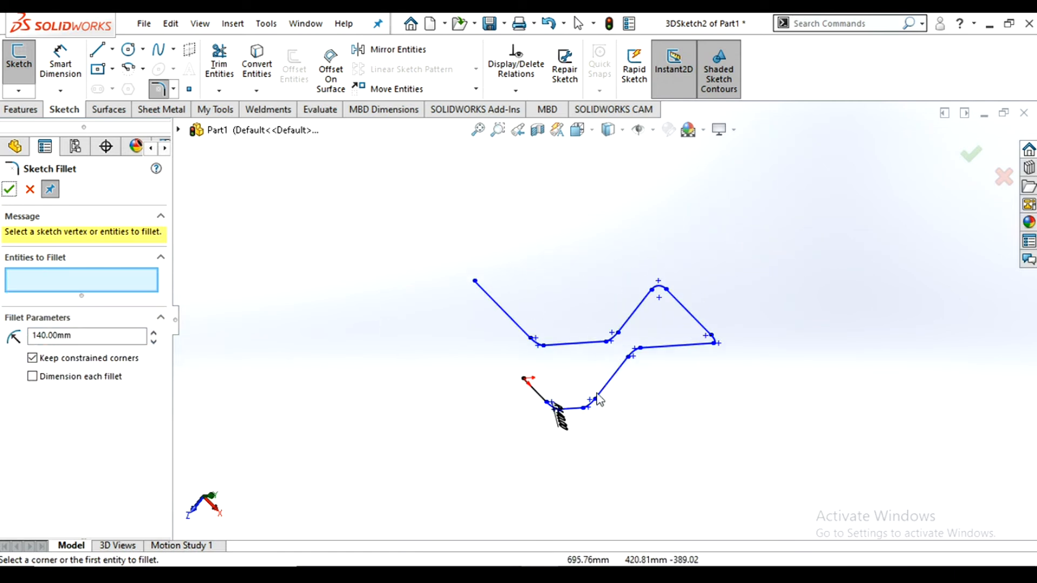
scroll(597, 397, down, 2)
middle_drag(652, 358, 695, 399)
click(972, 161)
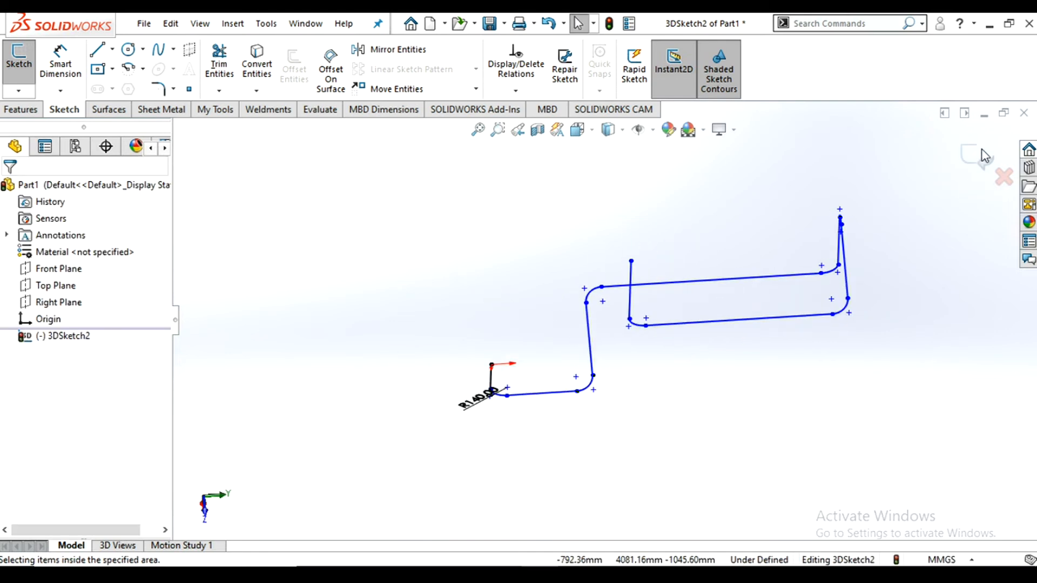
click(980, 161)
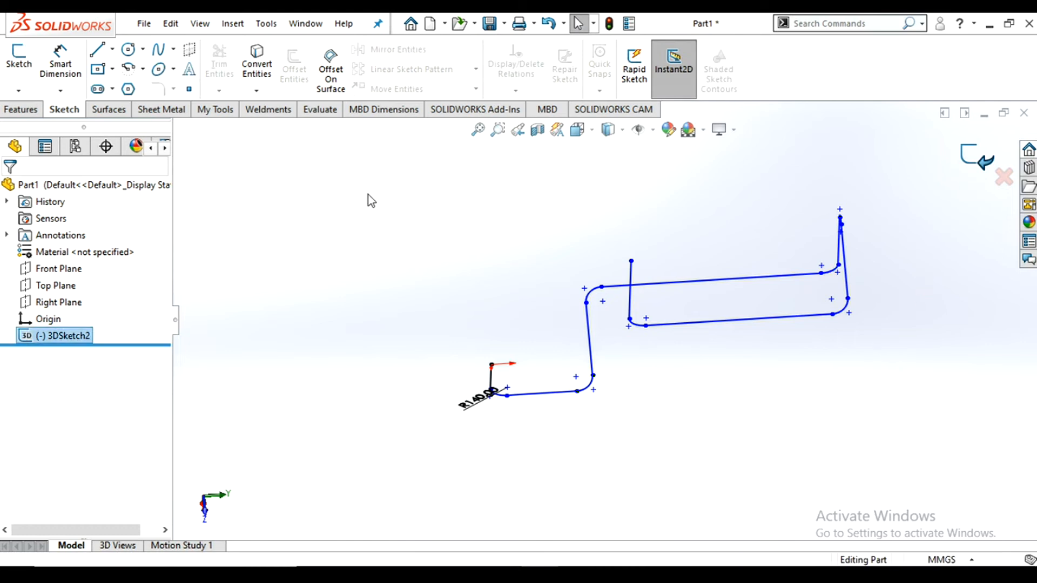
- Create a reference plane perpendicular to the path's last line and coincident with that line's free endpoint
click(31, 112)
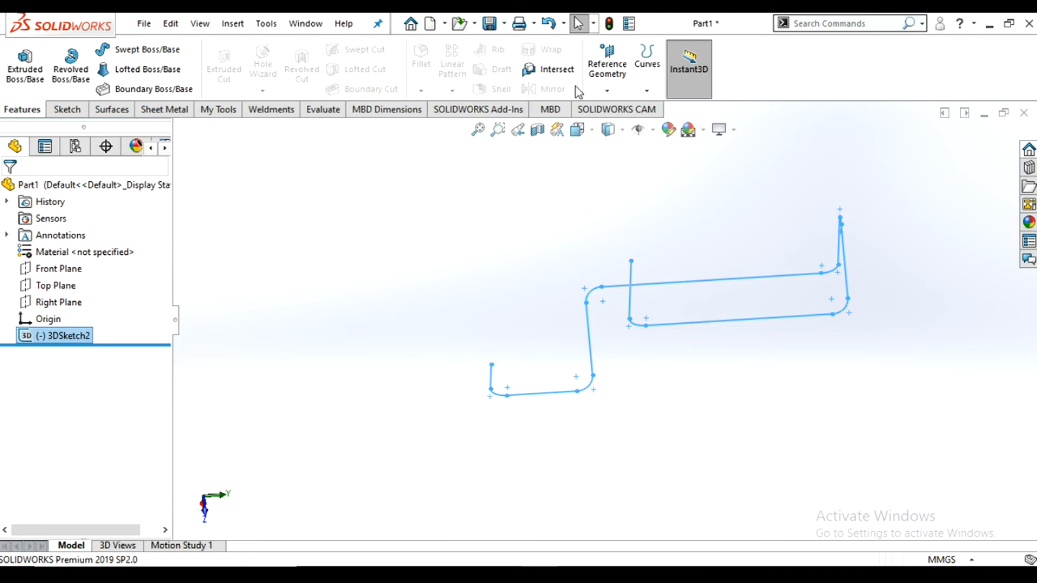
click(608, 91)
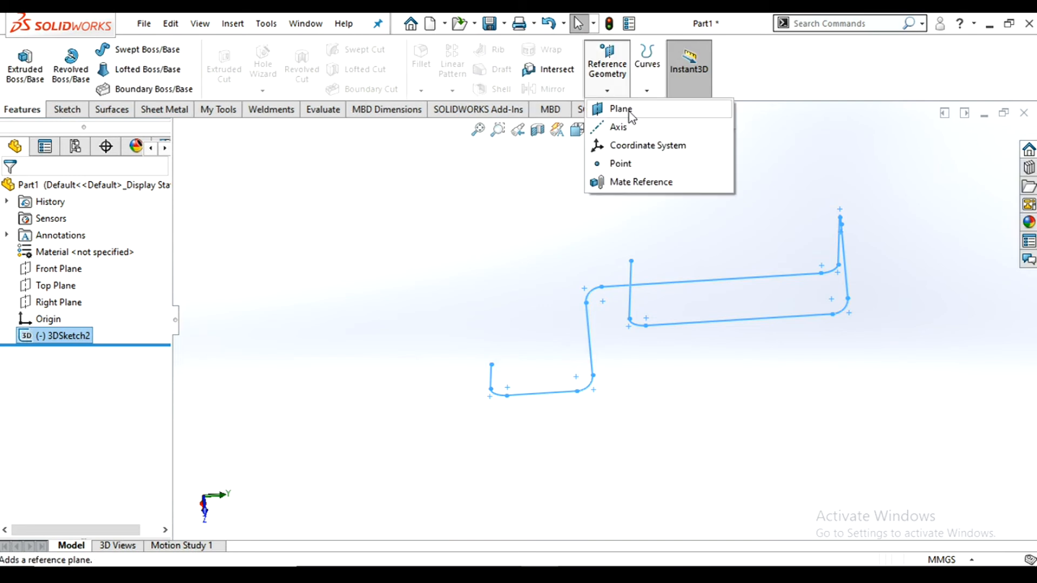
click(621, 109)
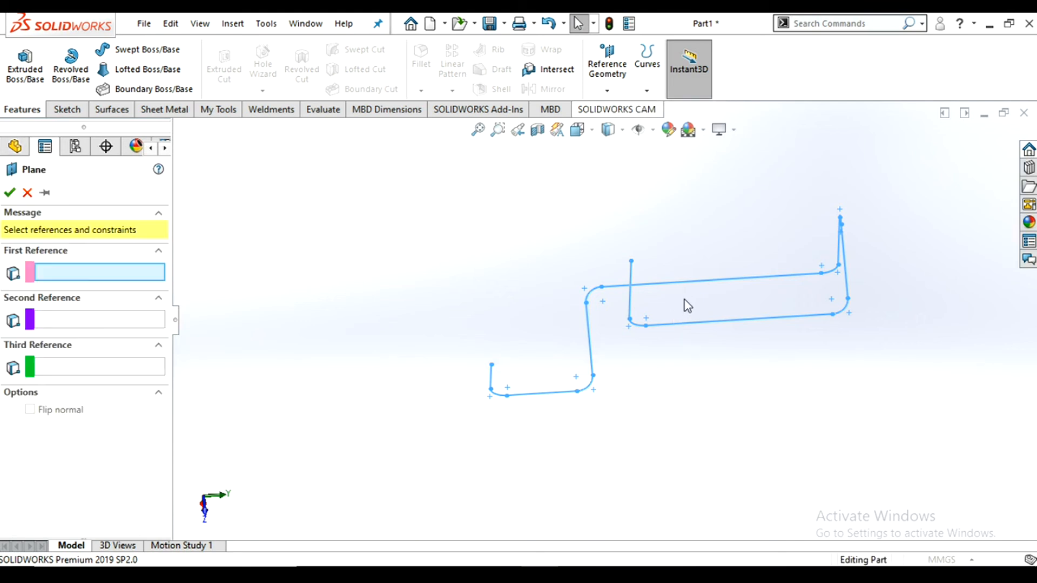
scroll(683, 299, down, 2)
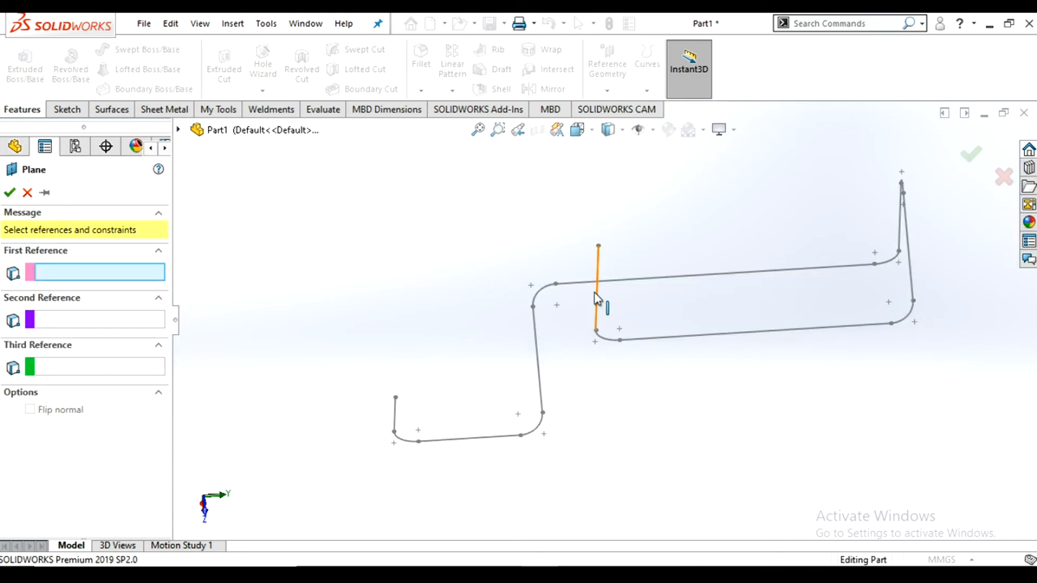
click(599, 253)
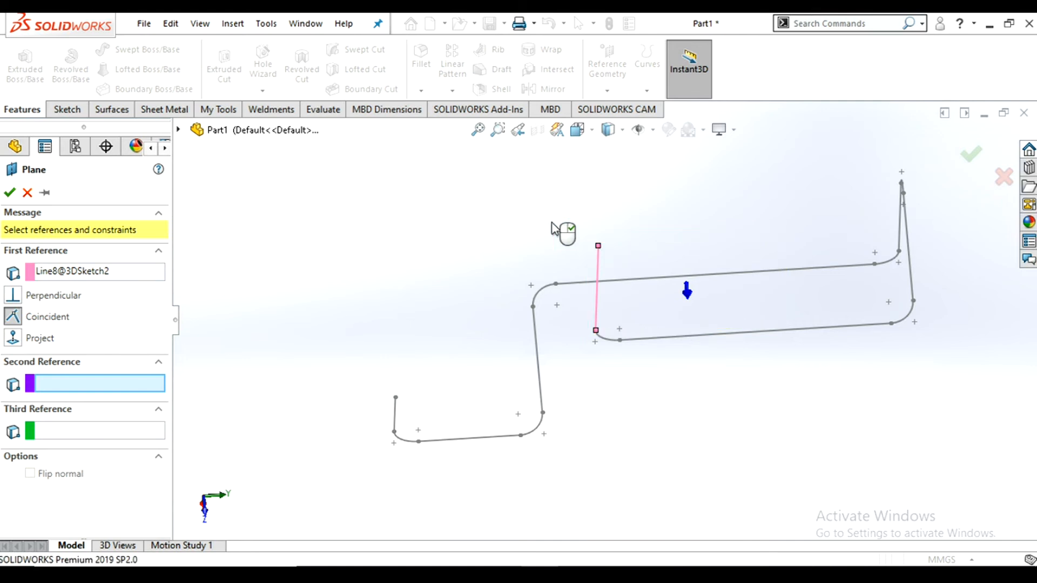
click(599, 247)
click(9, 193)
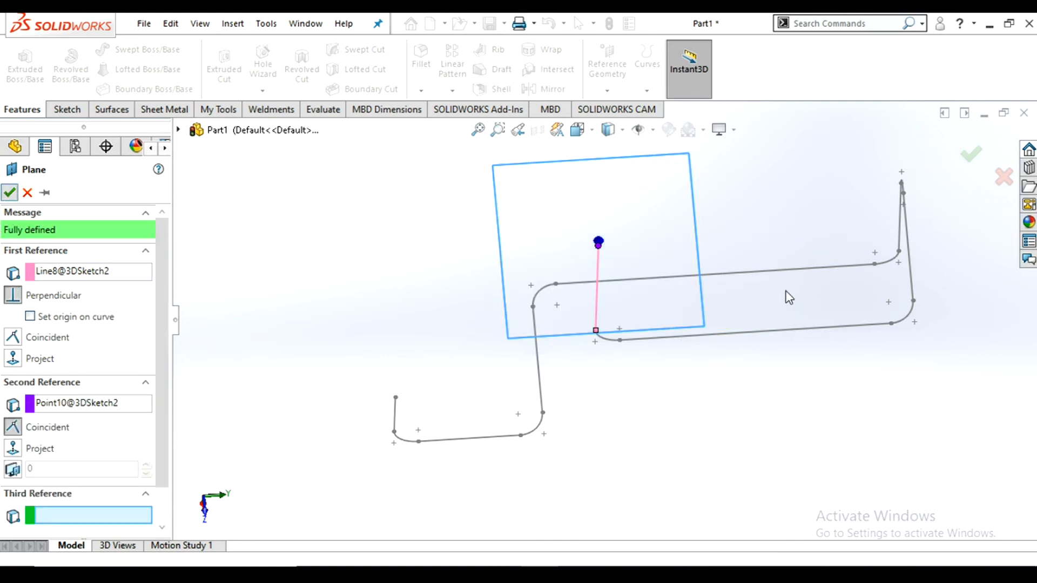
- Start a sketch on the new plane and draw a circle of about 127 mm radius centred on the path's endpoint
click(643, 206)
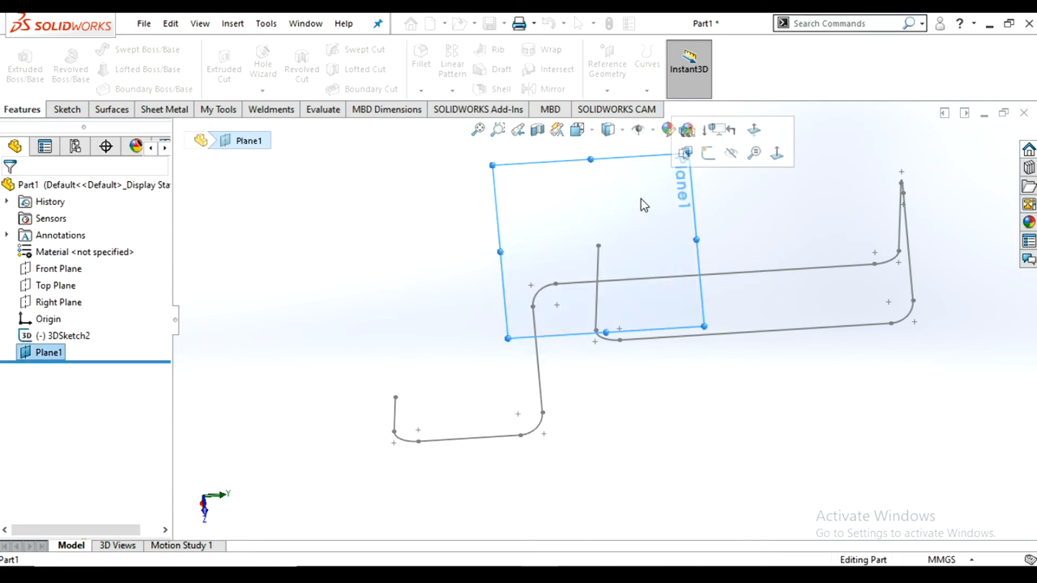
click(709, 157)
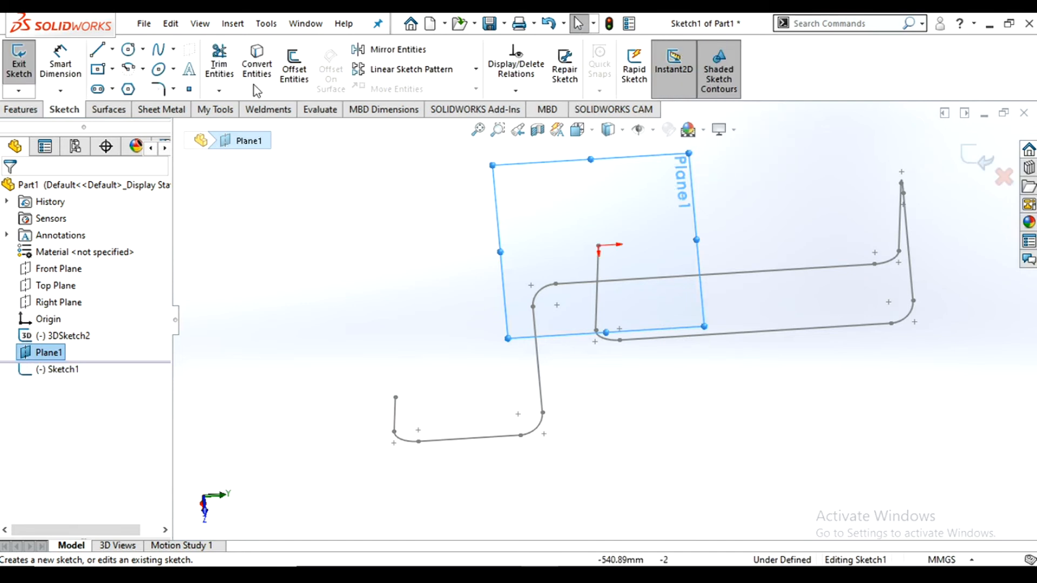
click(131, 52)
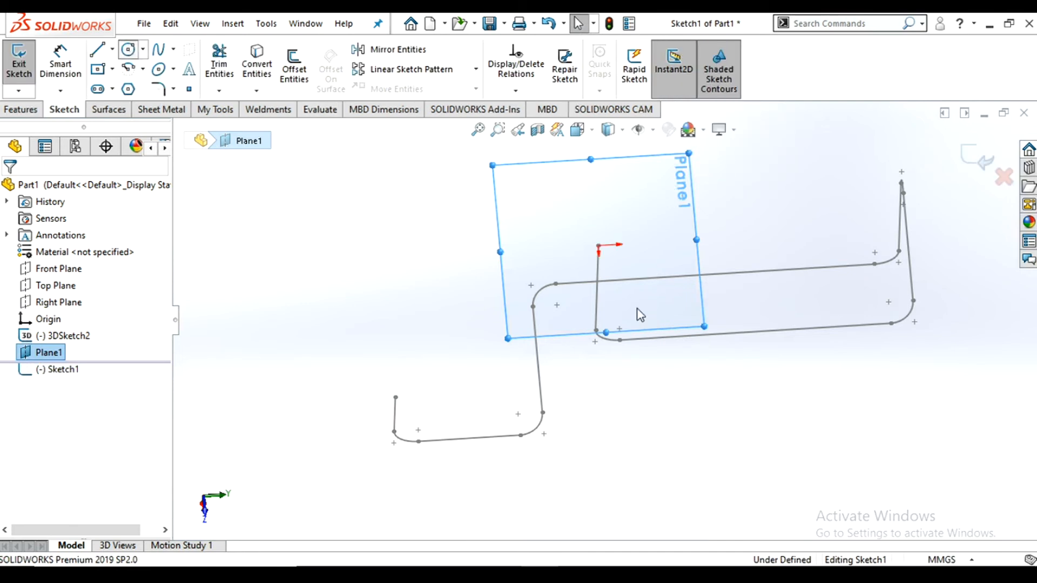
click(598, 247)
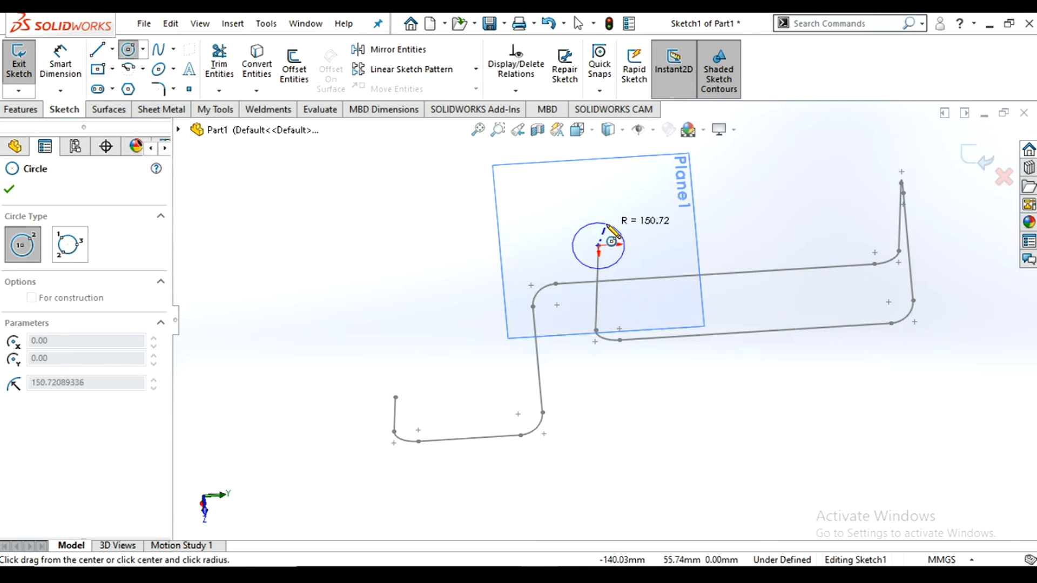
click(611, 231)
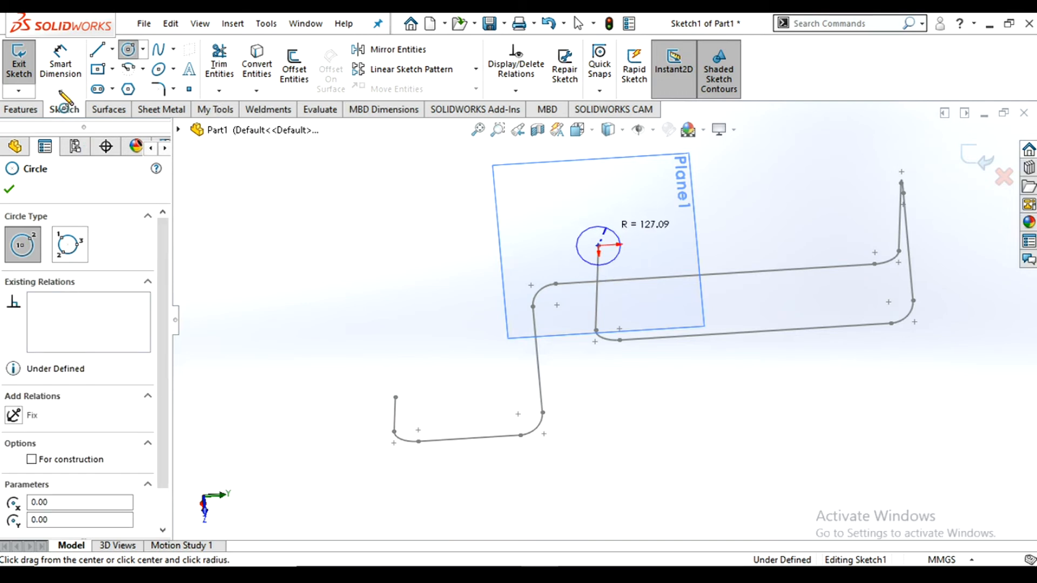
- Dimension the profile circle's diameter as 200 mm
click(31, 111)
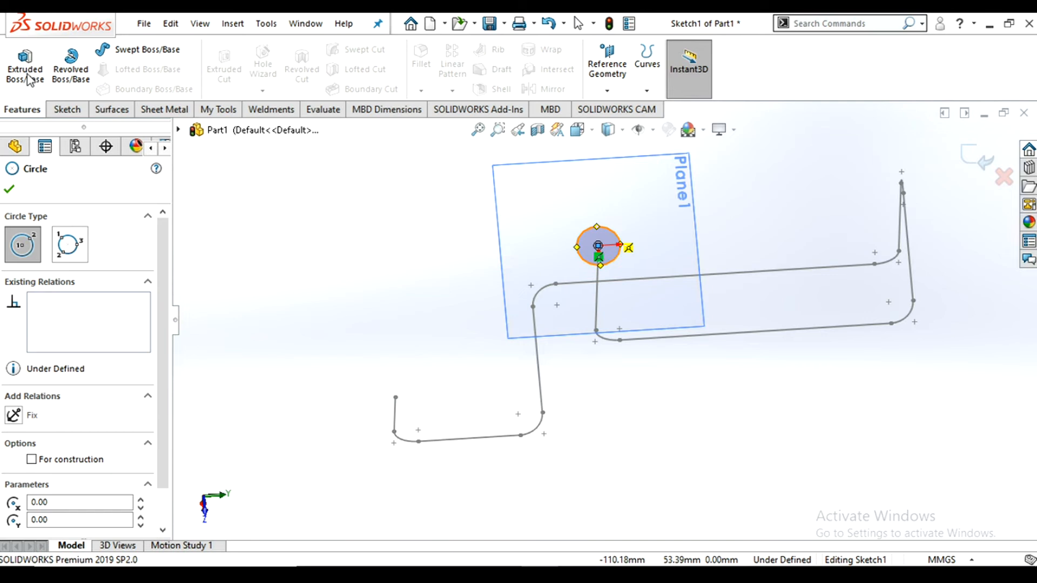
click(66, 109)
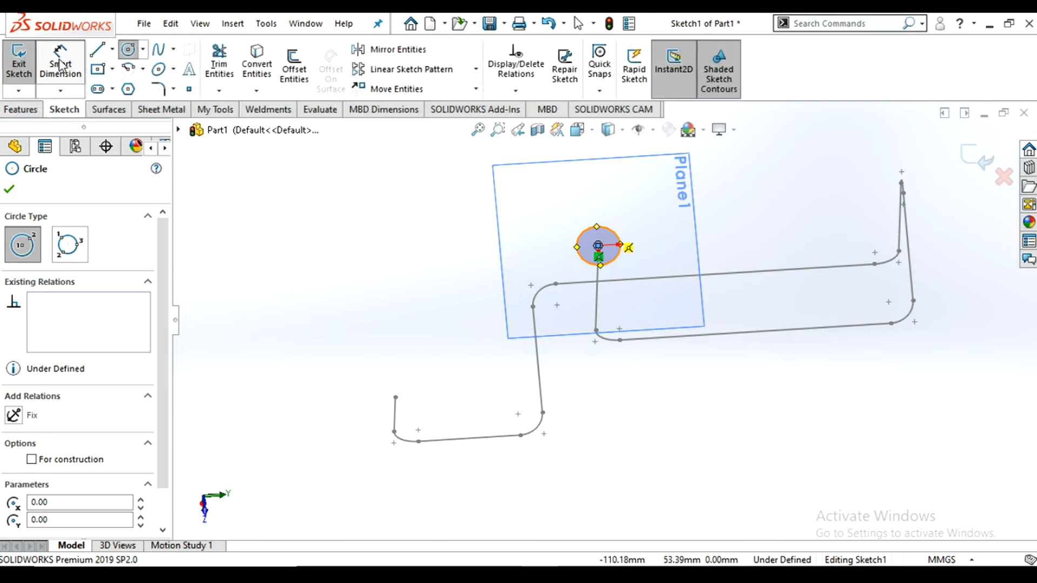
click(60, 63)
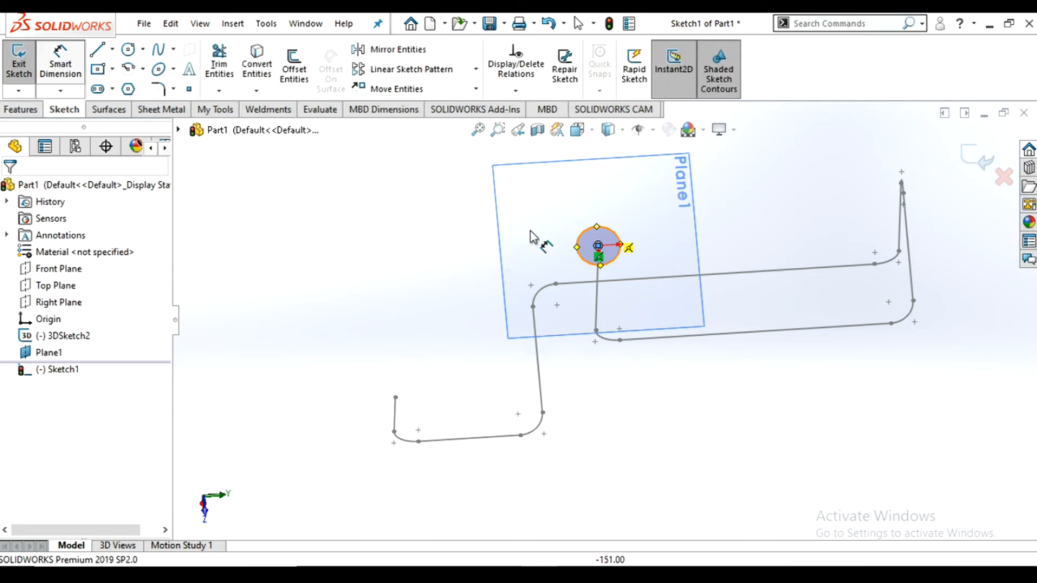
click(577, 244)
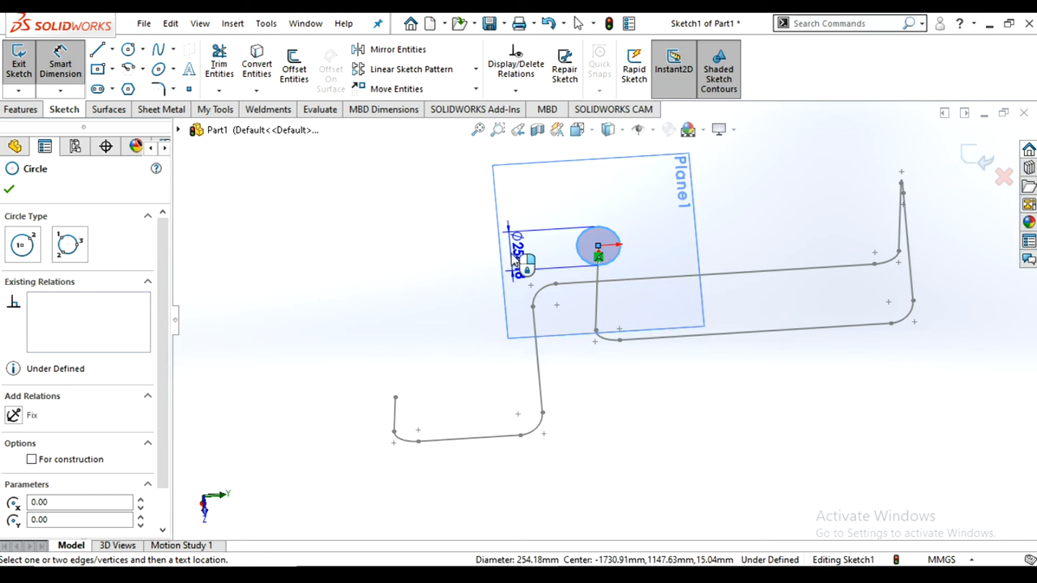
click(486, 261)
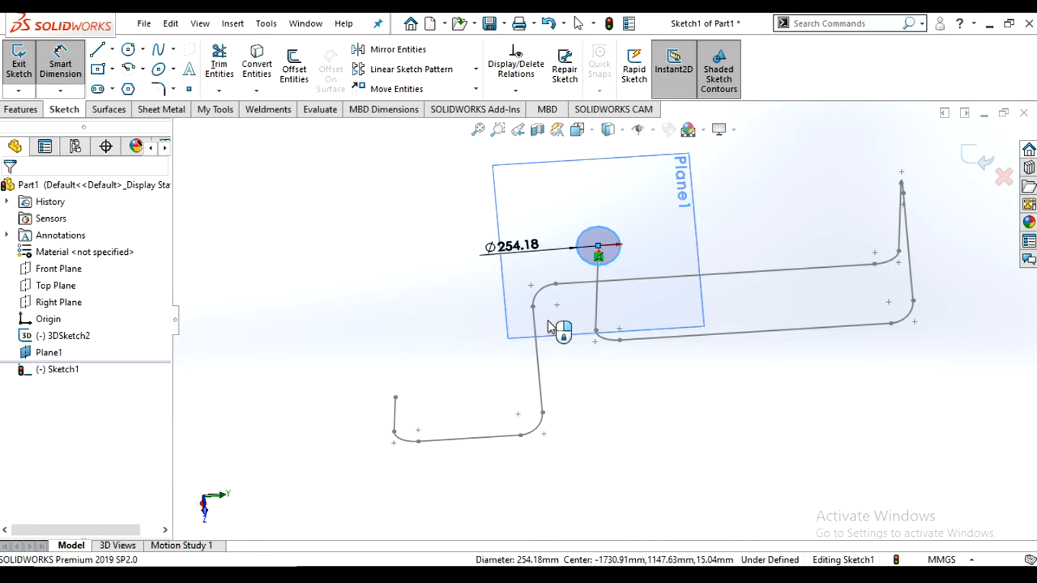
text(200)
key(Return)
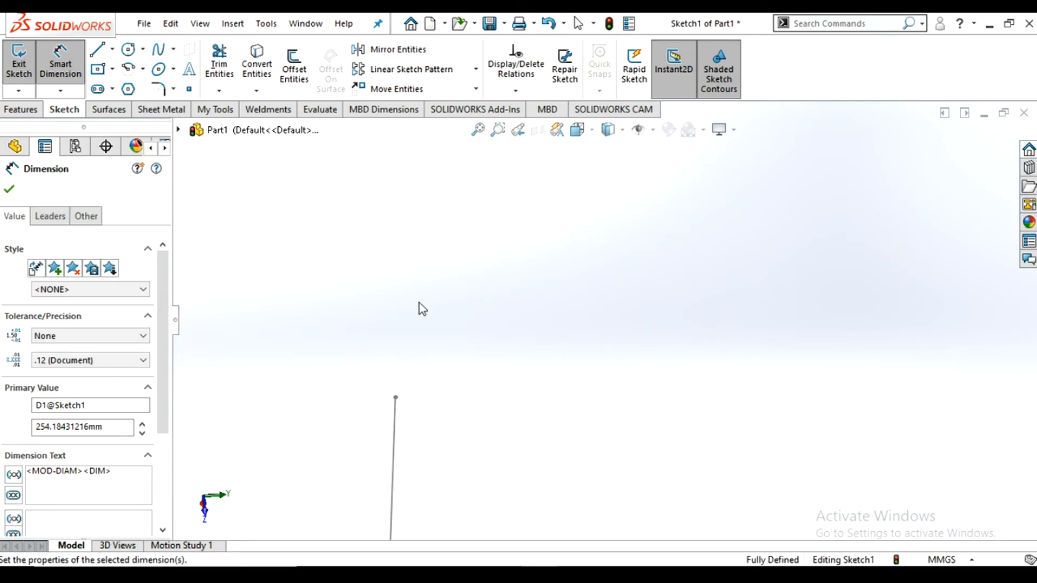
click(9, 189)
scroll(443, 307, up, 6)
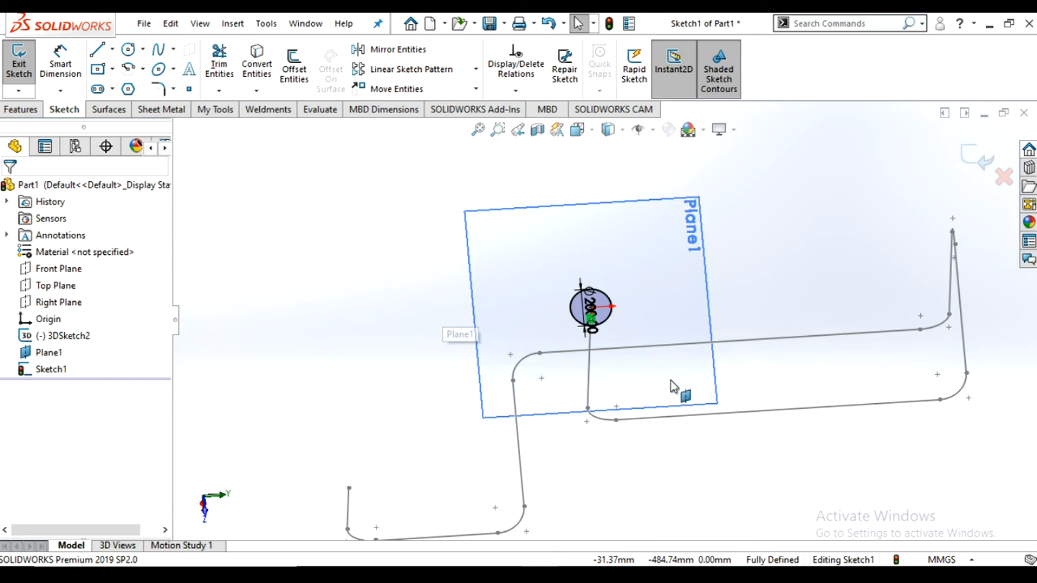
scroll(657, 371, down, 1)
- Create a Swept Boss/Base using the circle sketch as the profile and the filleted 3D sketch as the path
click(24, 112)
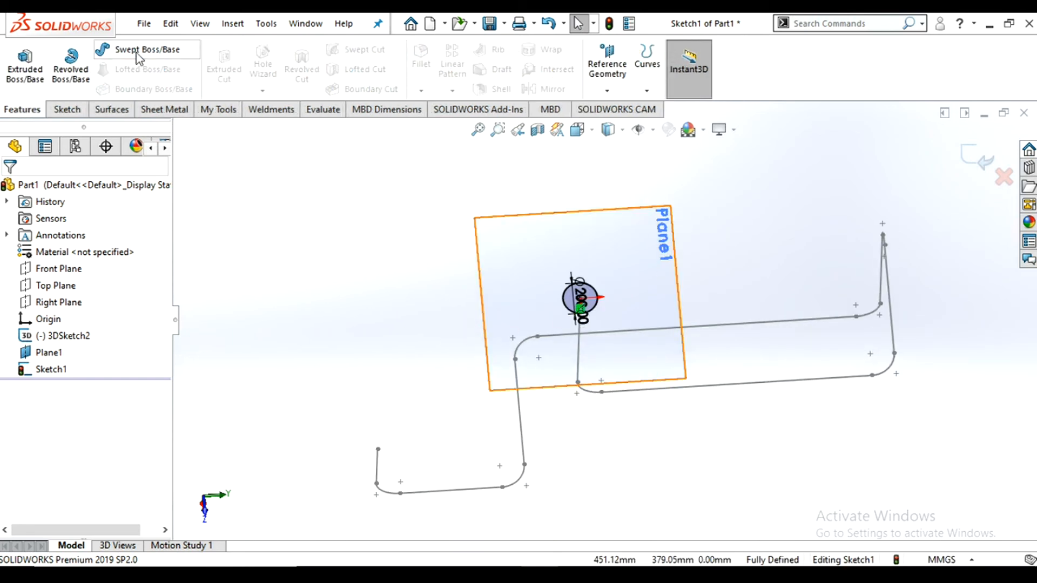
click(140, 54)
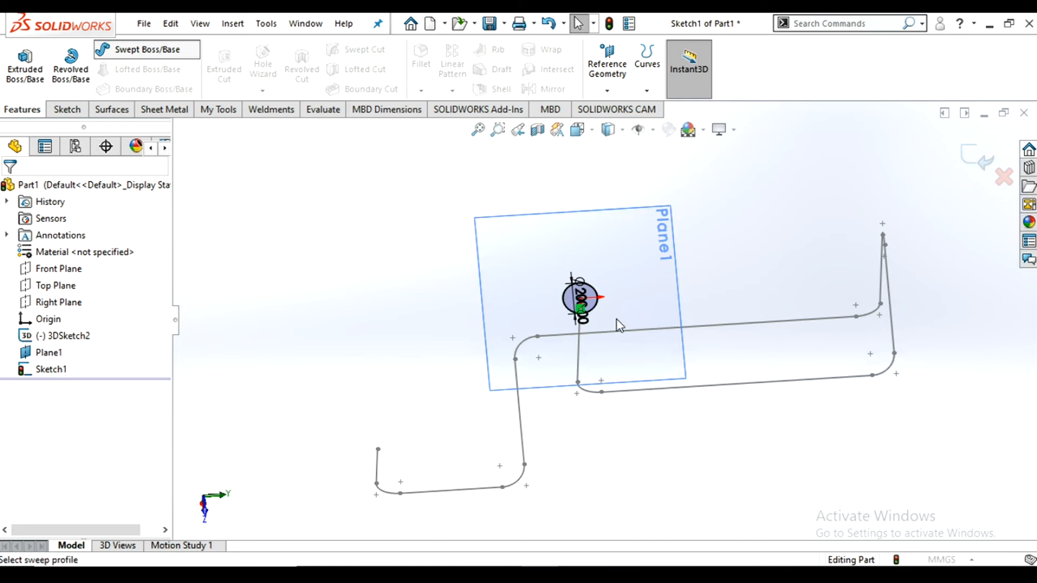
click(597, 316)
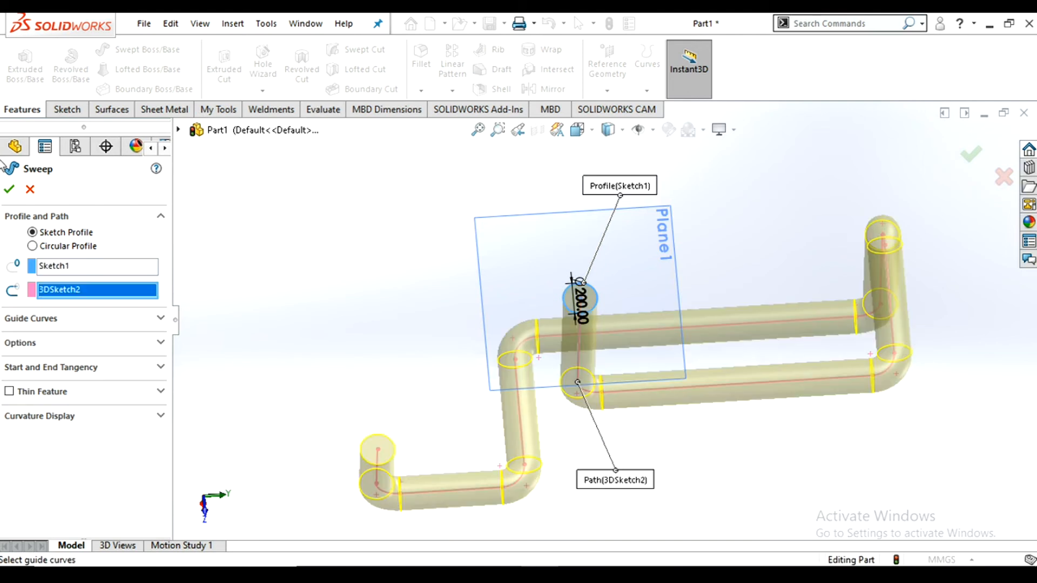
click(10, 190)
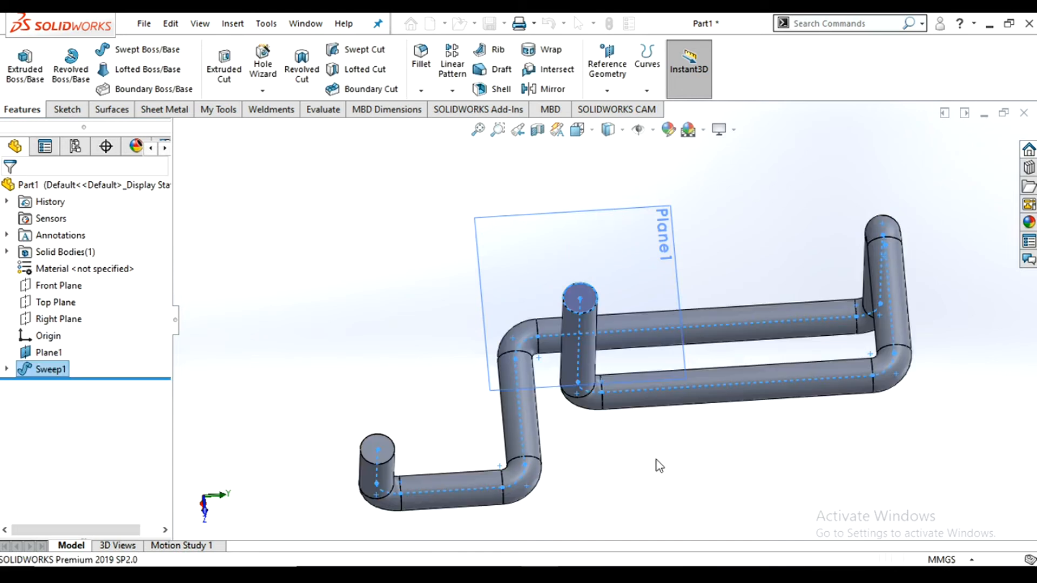
click(700, 463)
scroll(696, 460, up, 4)
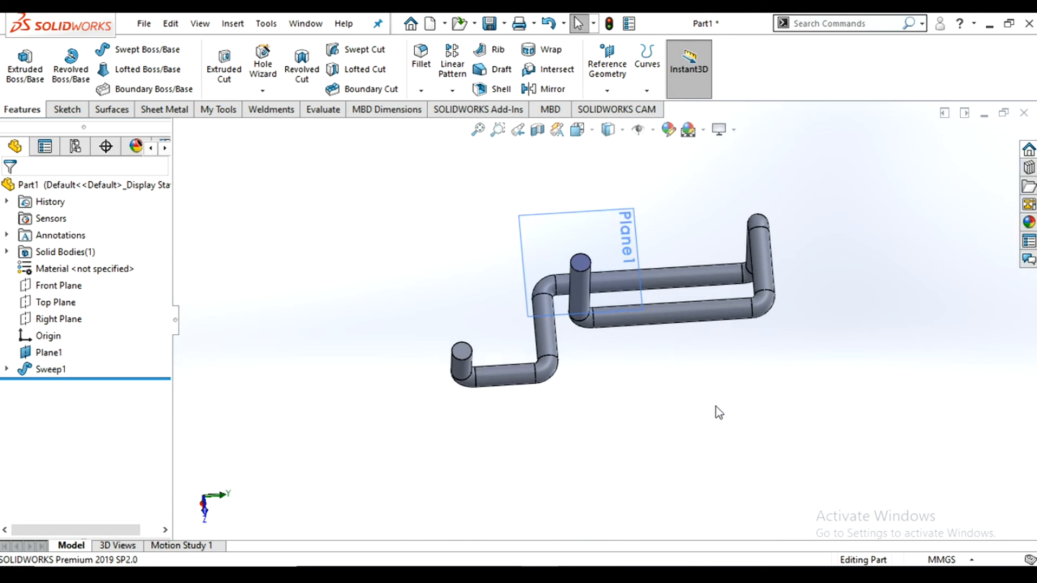
scroll(625, 382, up, 2)
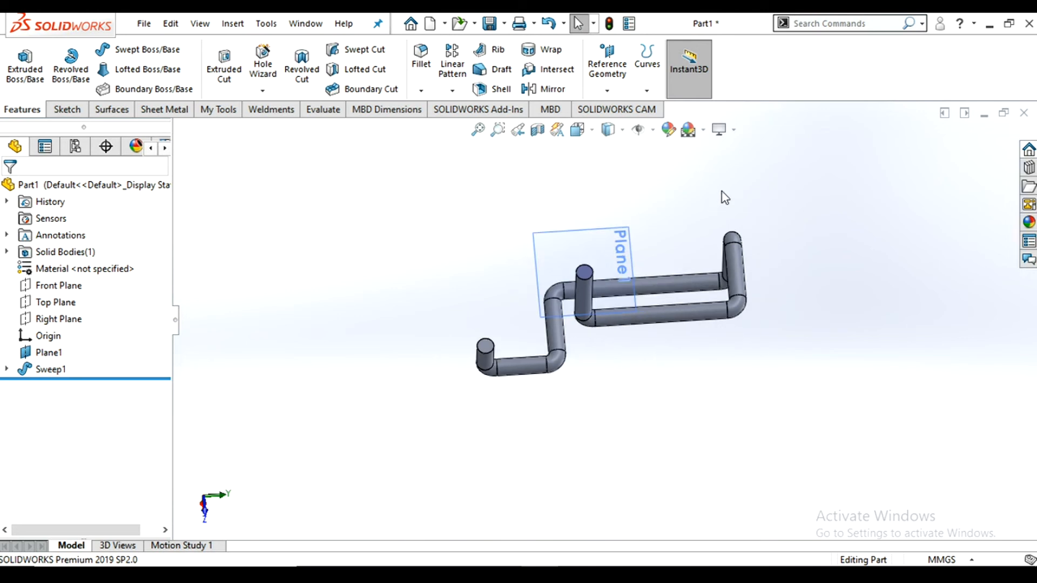
middle_drag(648, 193, 607, 246)
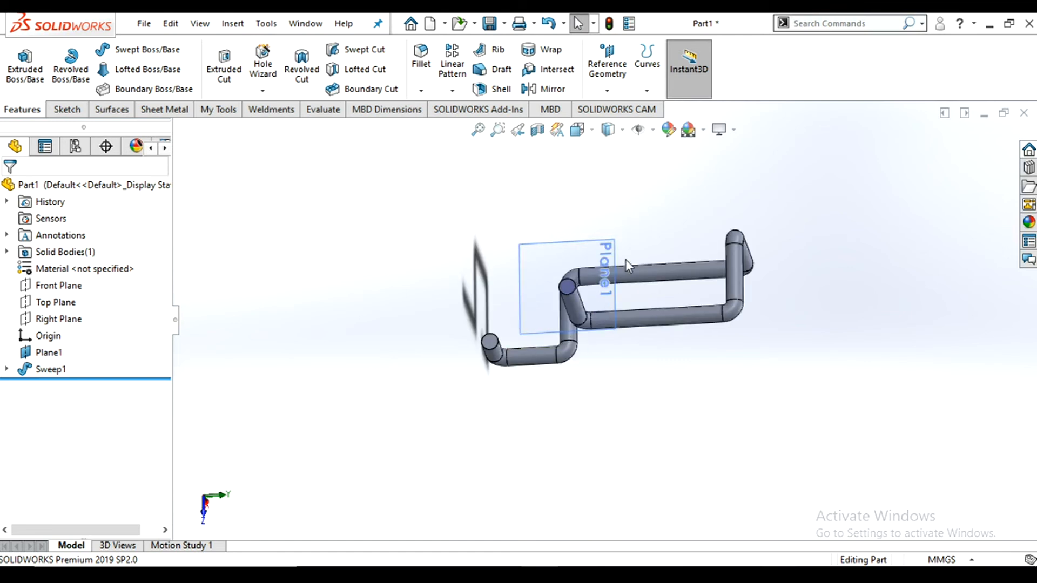
- Examine the swept pipe's bends and both of its ends from several angles
scroll(636, 262, down, 3)
middle_drag(654, 261, 678, 333)
scroll(637, 233, up, 1)
scroll(662, 249, up, 2)
scroll(672, 241, down, 1)
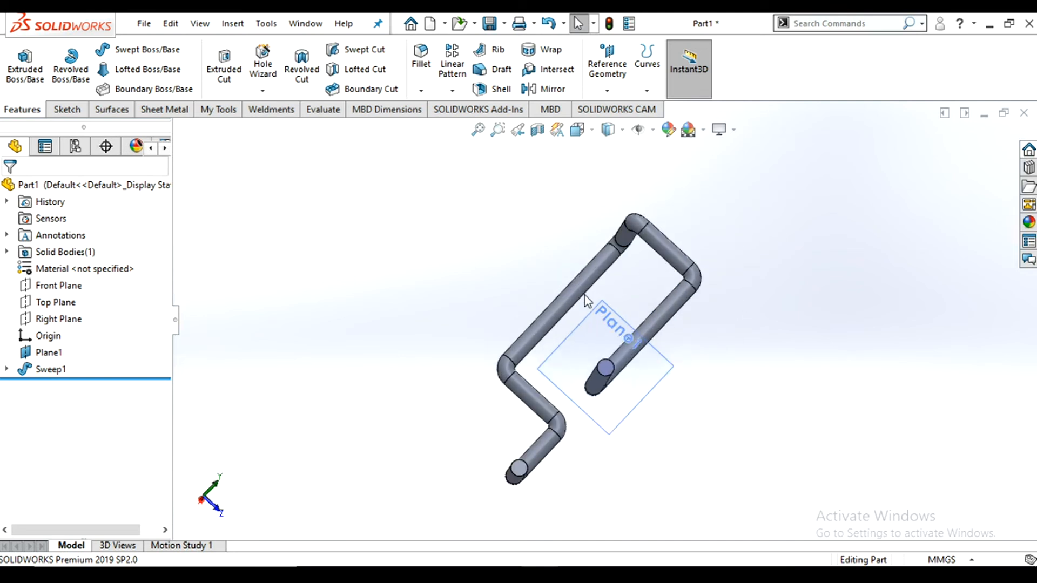
scroll(528, 225, up, 2)
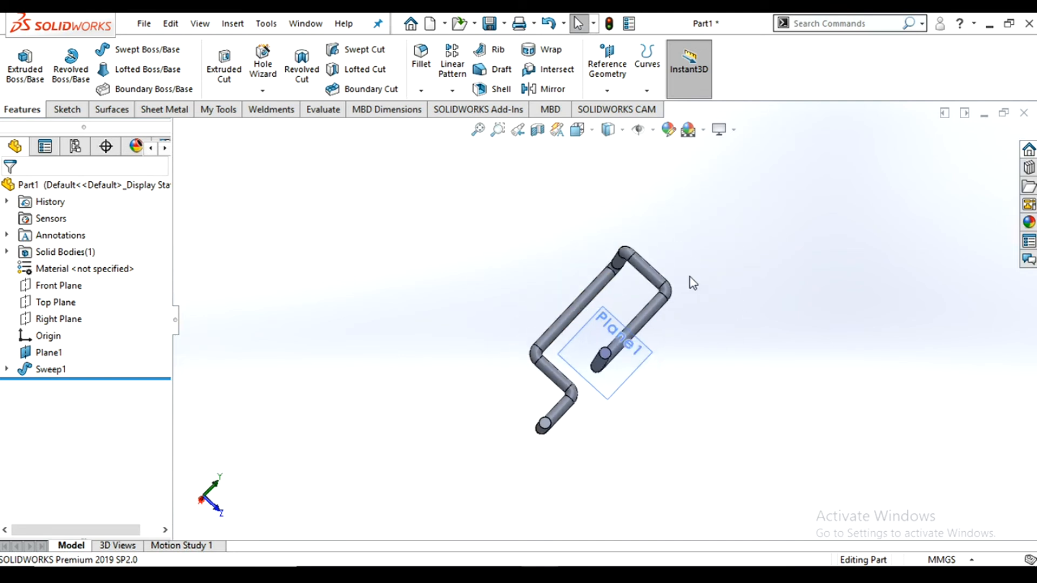
scroll(690, 312, down, 2)
scroll(703, 324, down, 3)
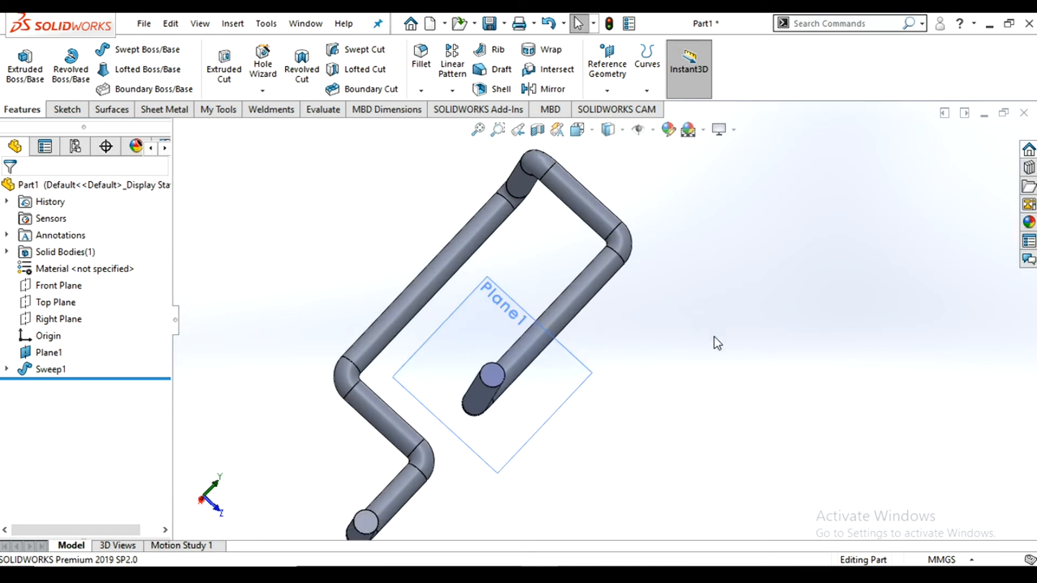
middle_drag(762, 306, 513, 350)
scroll(497, 332, up, 3)
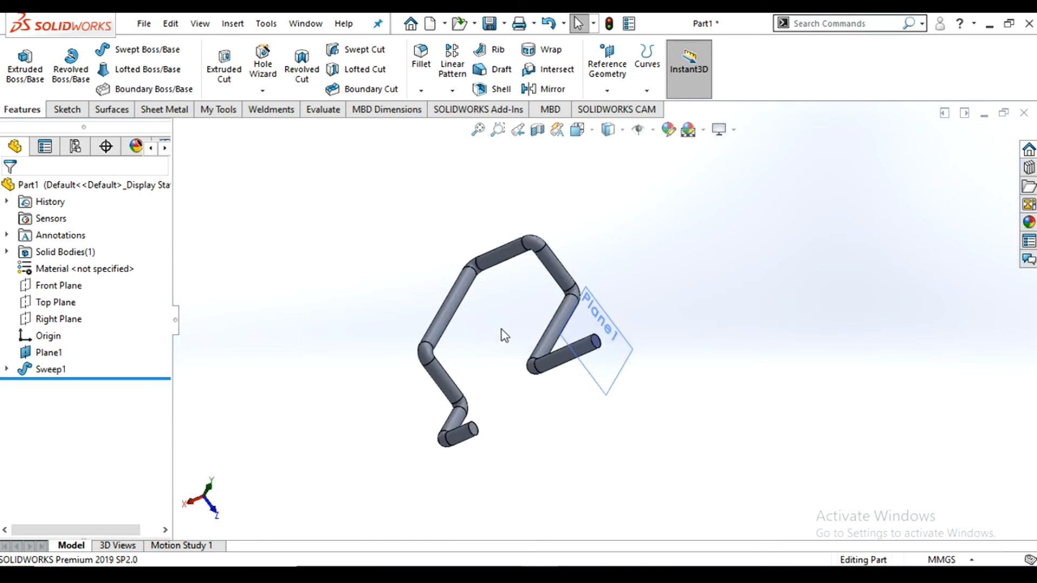
middle_drag(545, 313, 535, 319)
scroll(553, 296, down, 1)
right_click(687, 184)
click(735, 251)
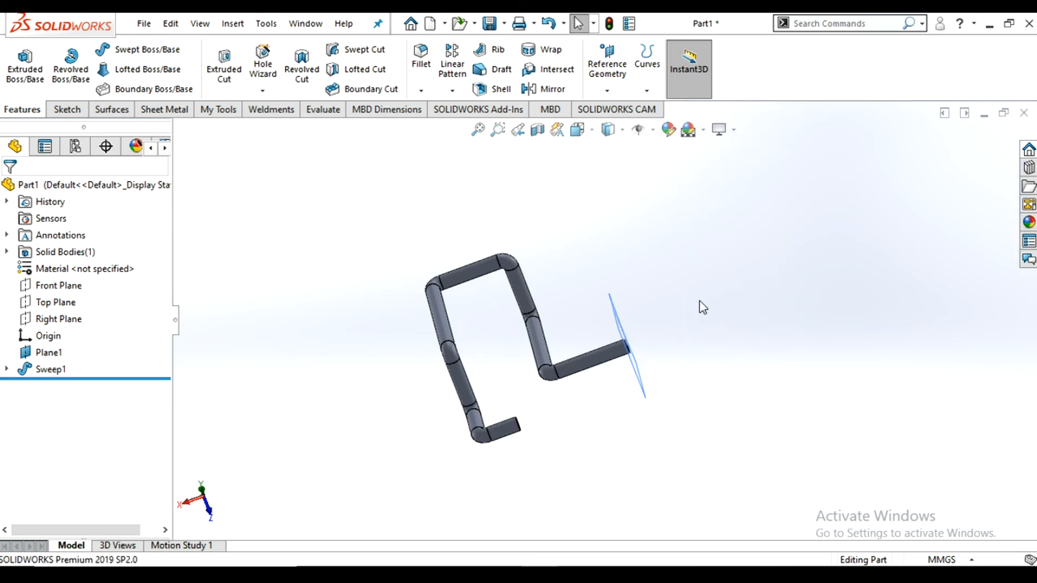
drag(646, 294, 655, 407)
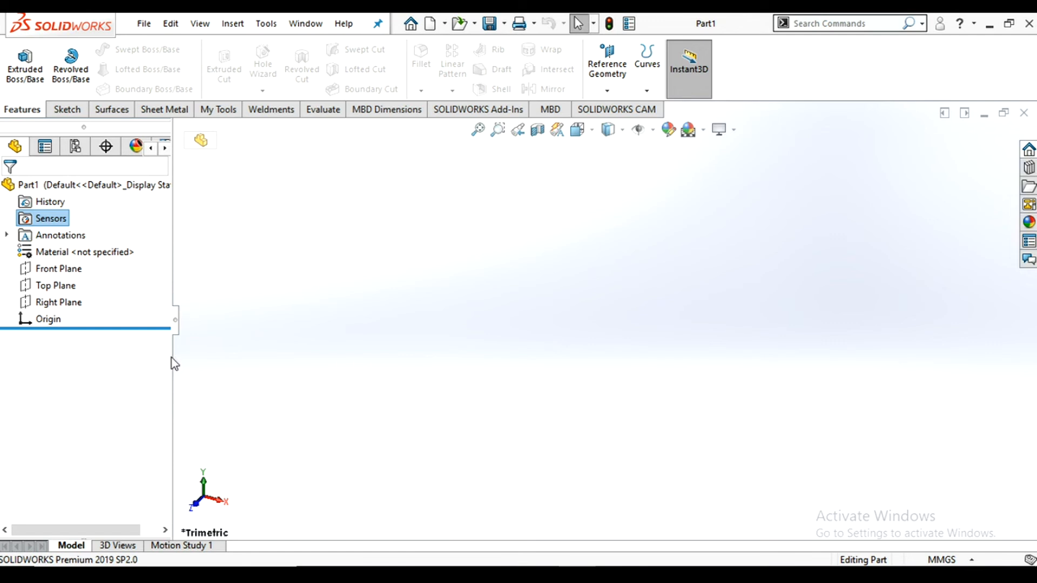
- Start a sketch on the Top Plane of the empty part and draw a center rectangle about 142 by 80 mm on the origin
click(69, 286)
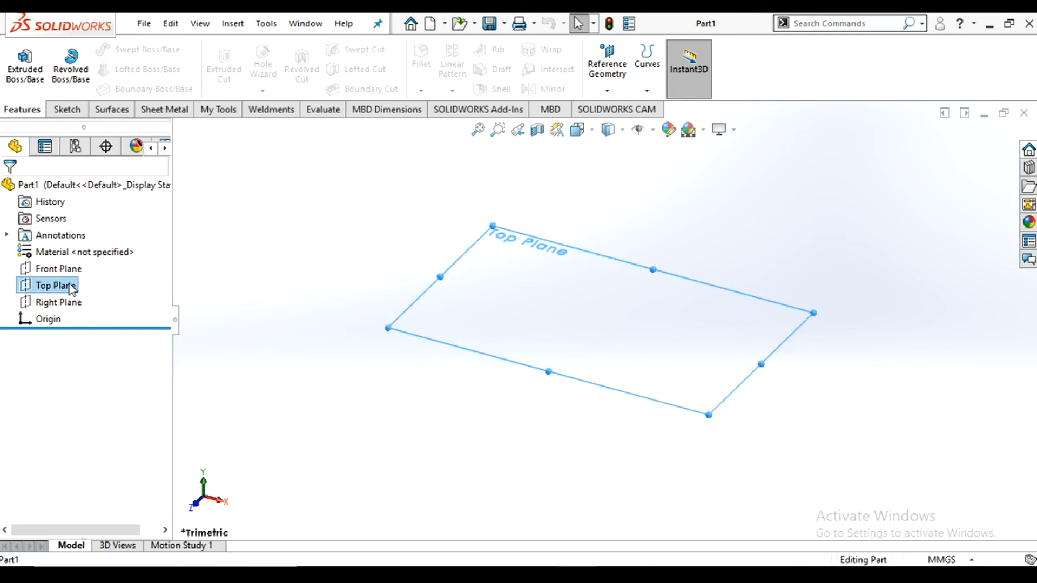
click(84, 268)
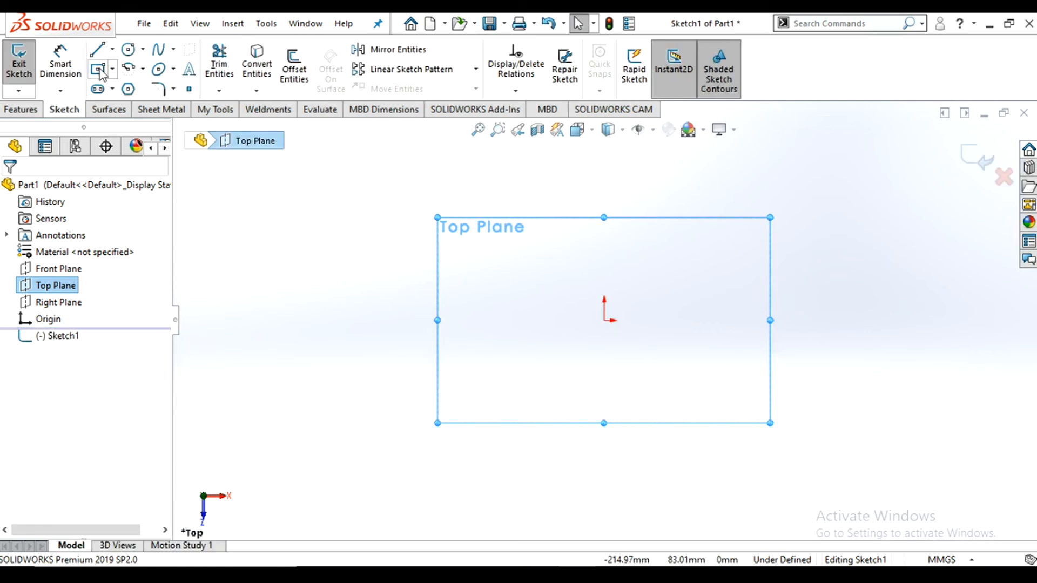
click(605, 320)
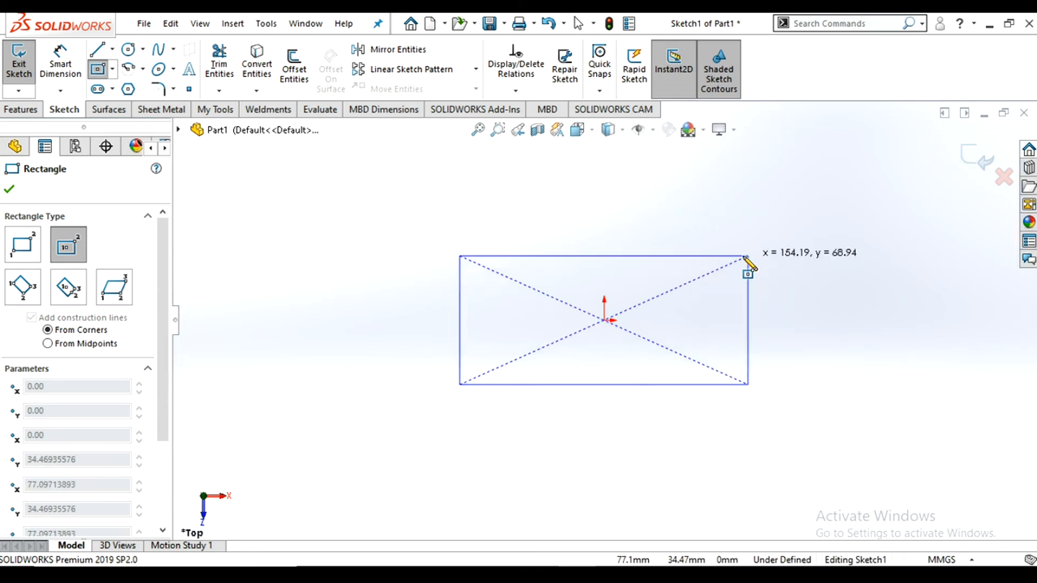
click(737, 246)
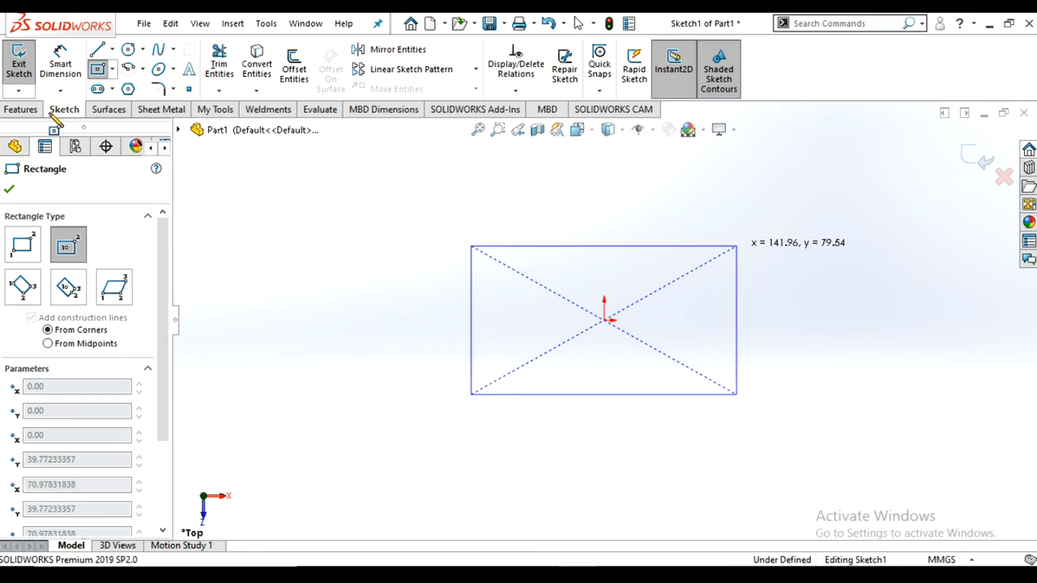
- Extrude the rectangle as a Blind boss 30 mm deep
click(22, 109)
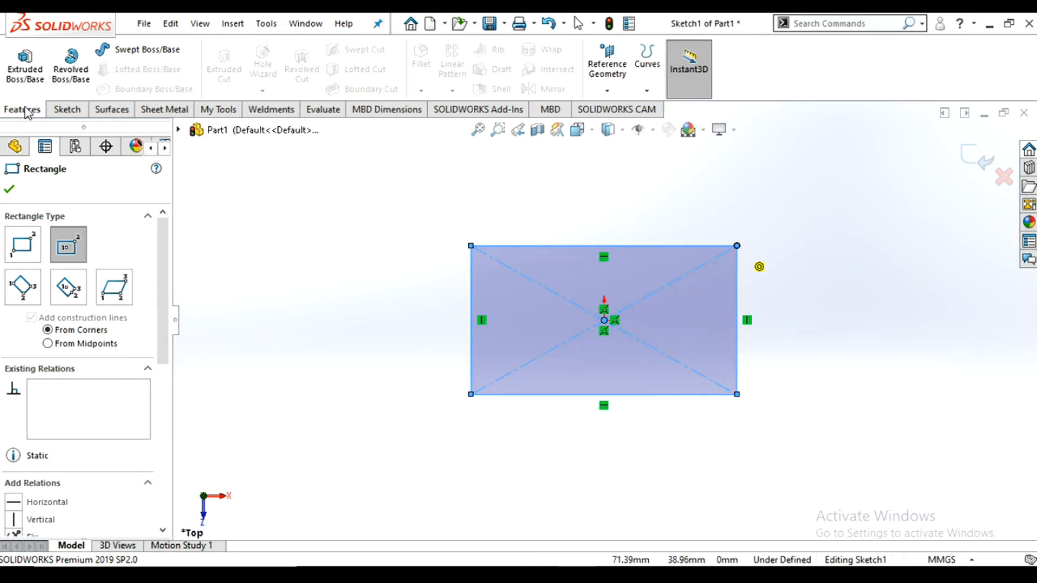
click(27, 70)
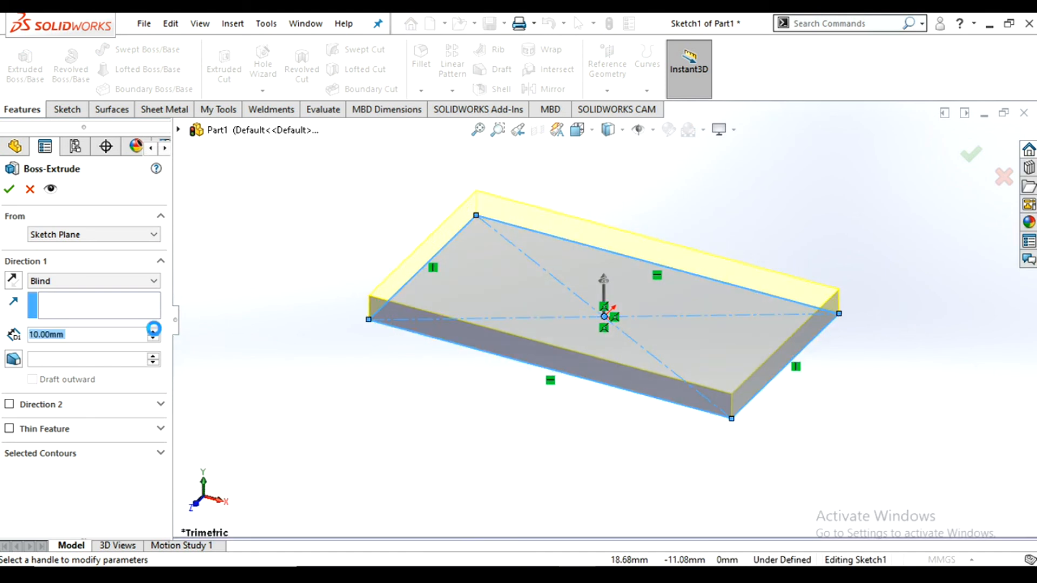
click(154, 332)
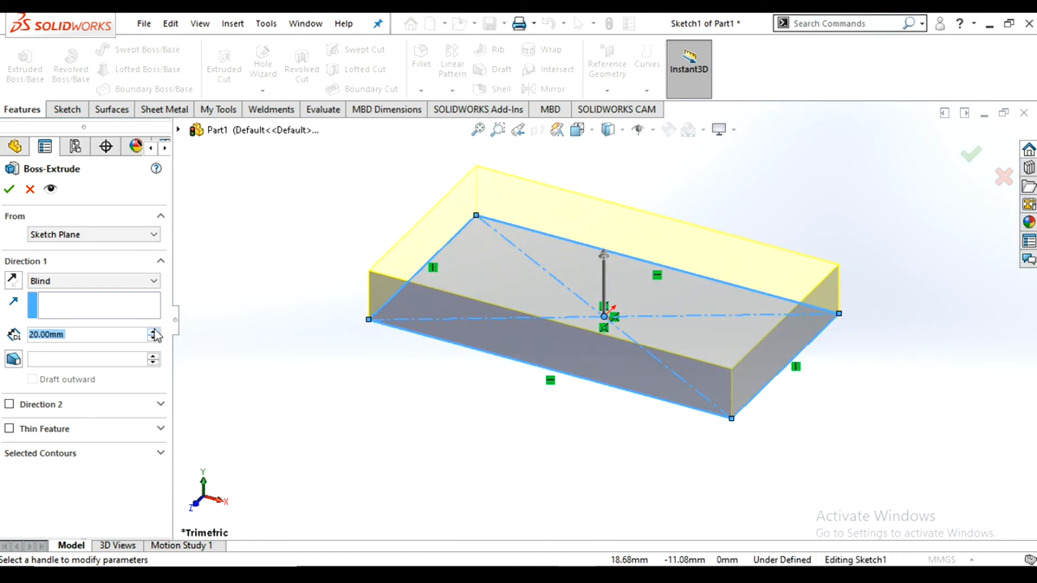
click(154, 332)
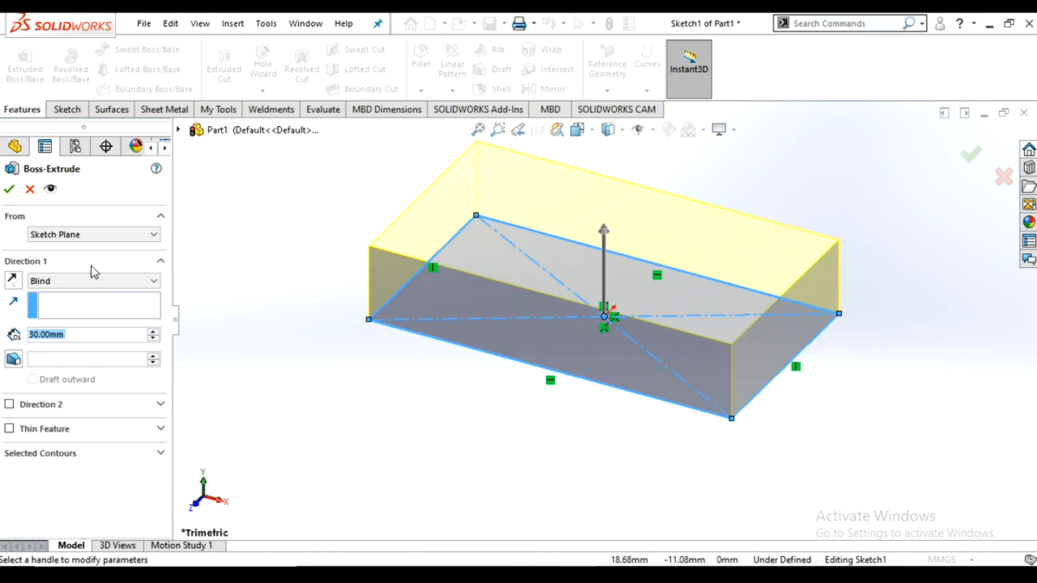
click(7, 190)
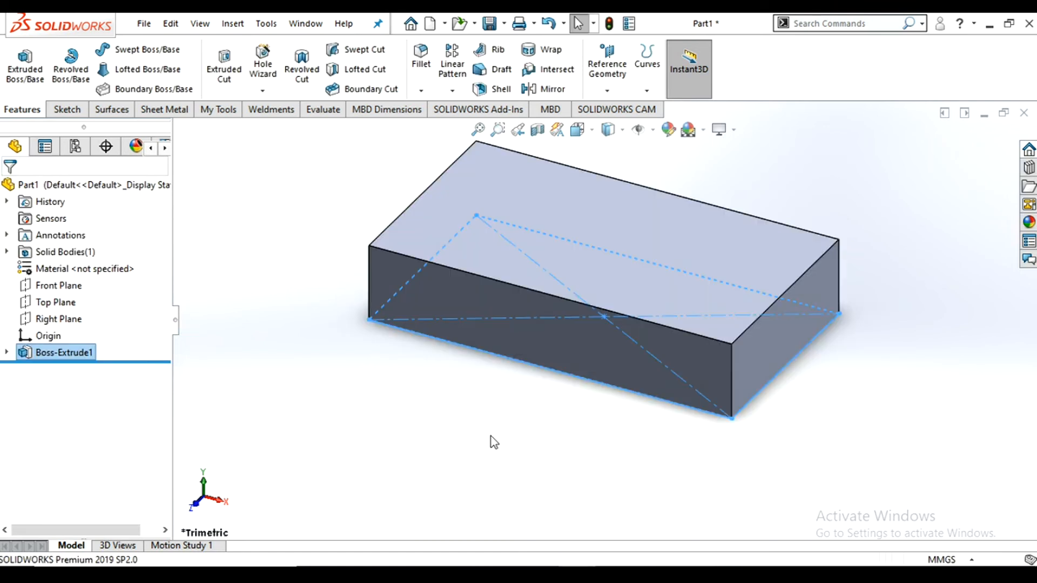
key(Escape)
- Start a sketch on the block's top face
scroll(715, 261, up, 2)
scroll(714, 261, down, 2)
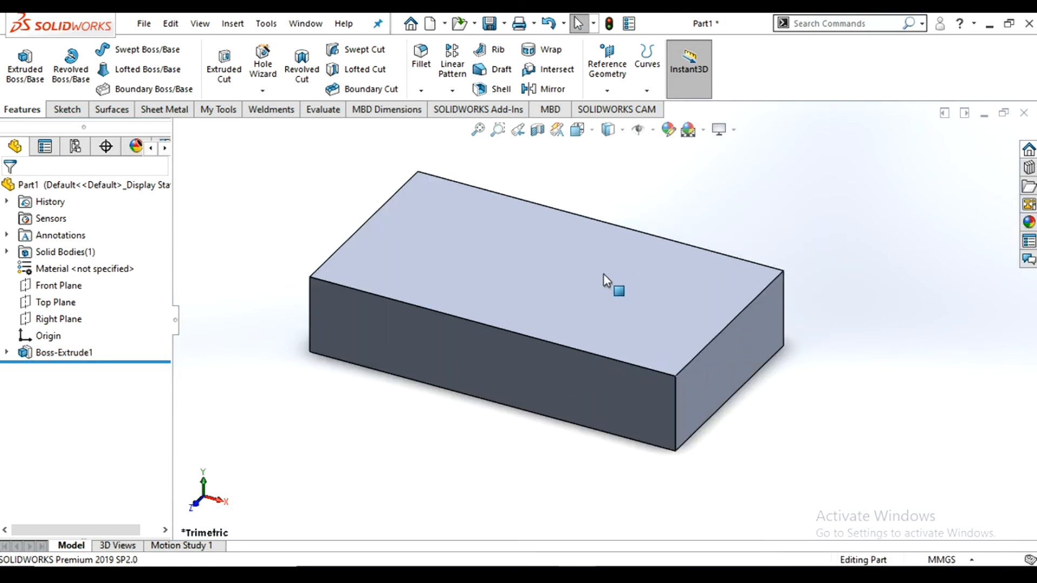
click(520, 269)
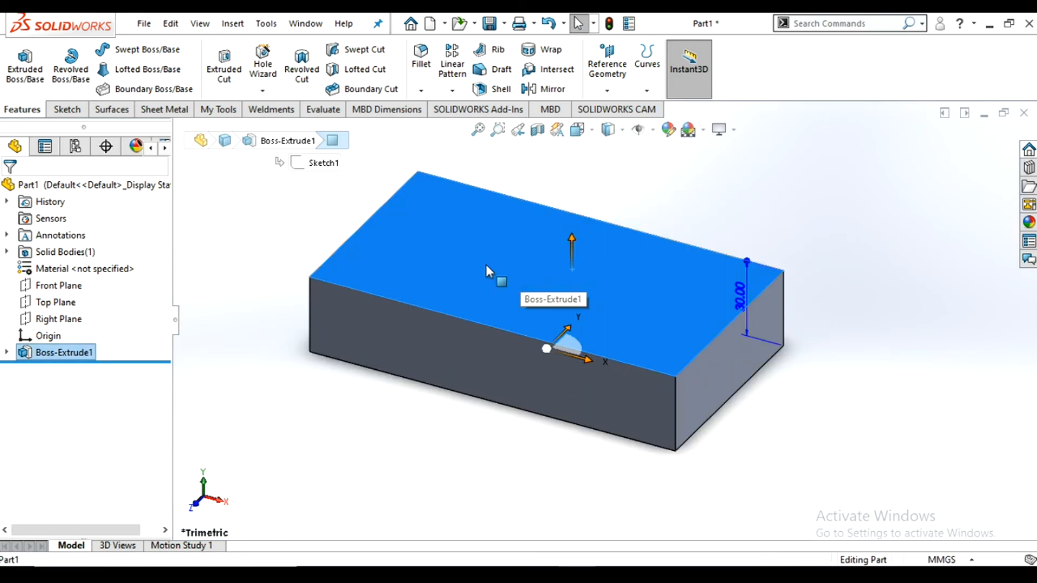
click(419, 252)
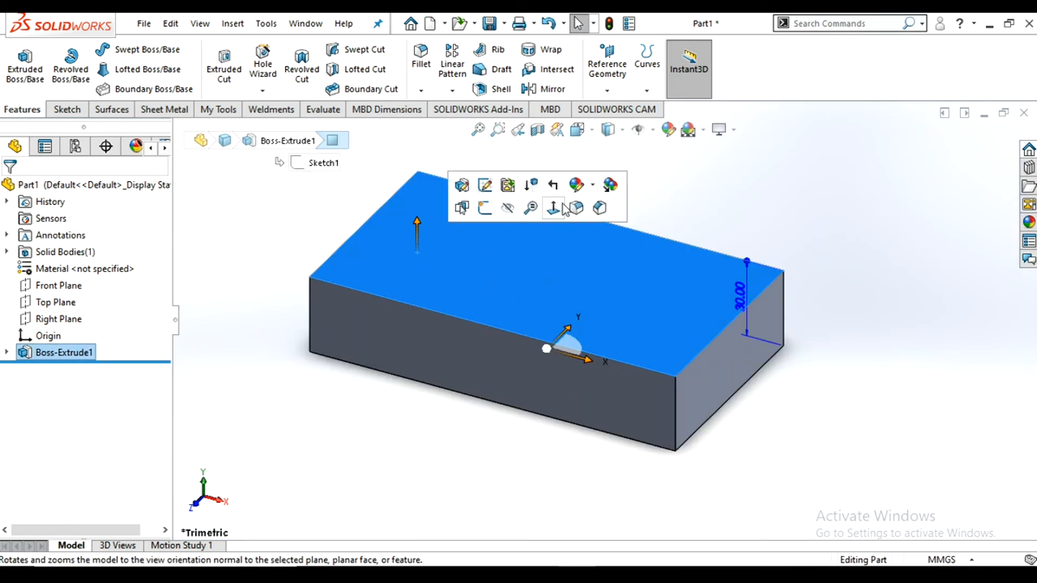
click(484, 211)
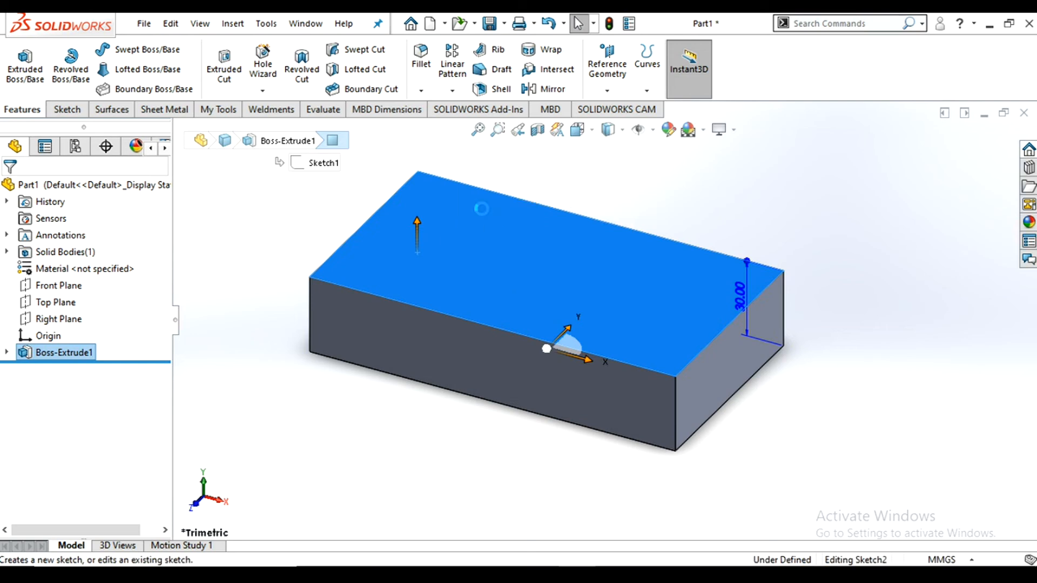
click(592, 135)
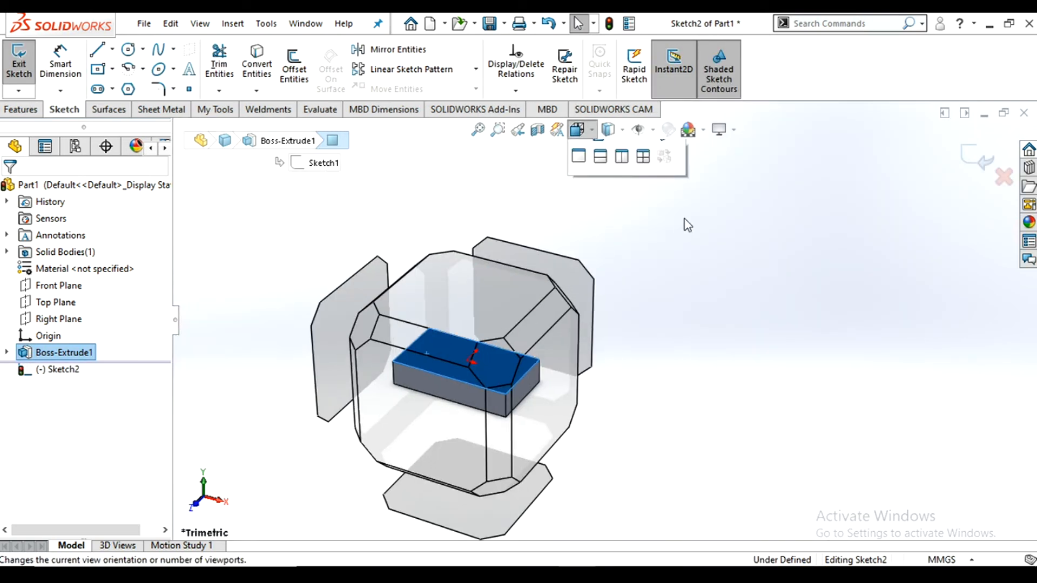
click(665, 216)
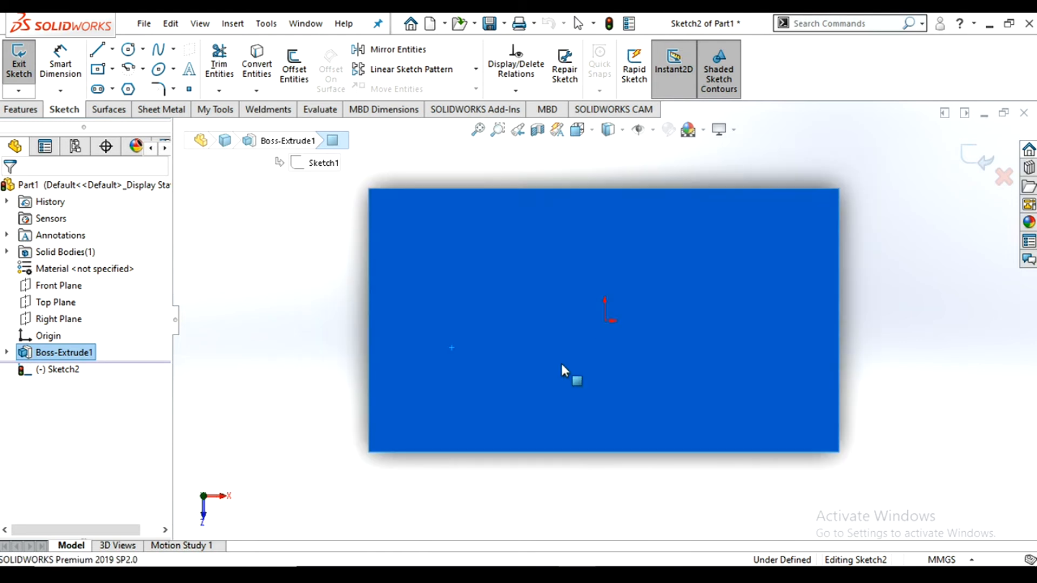
- Draw an open five-point spline arching across the block's top face, with both ends near the front edge, and exit the sketch
click(159, 52)
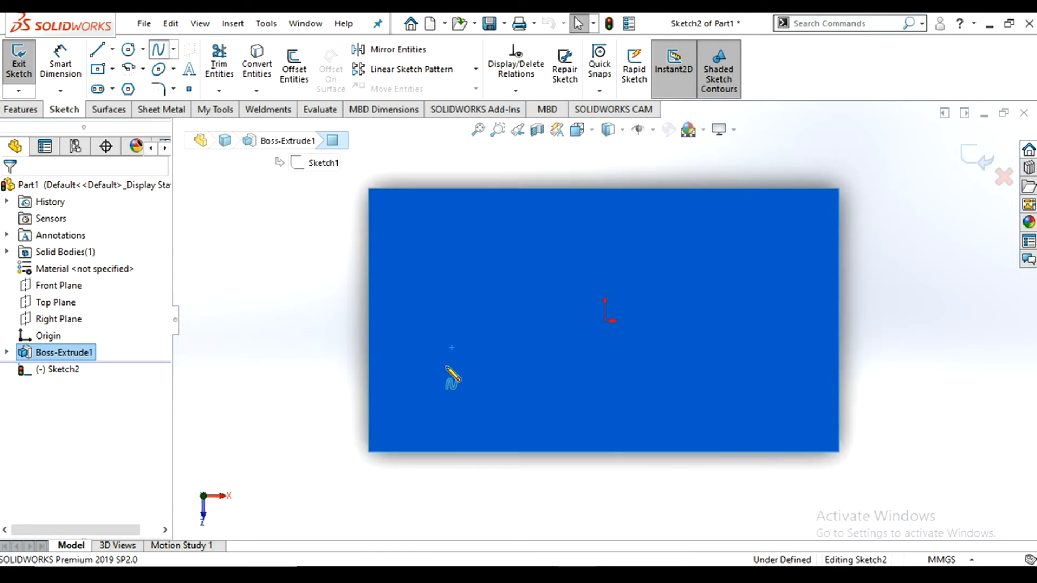
click(426, 253)
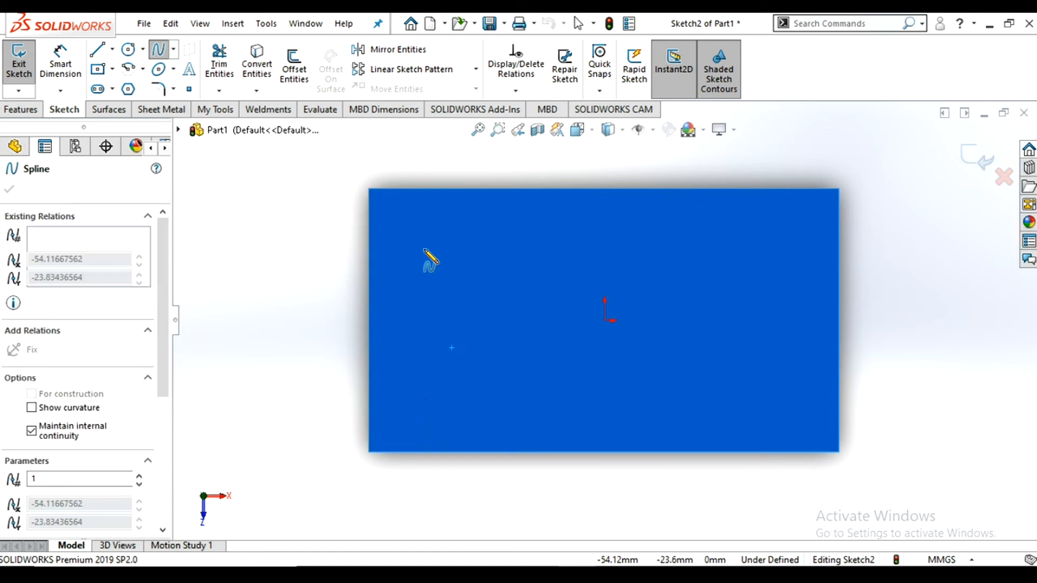
click(424, 249)
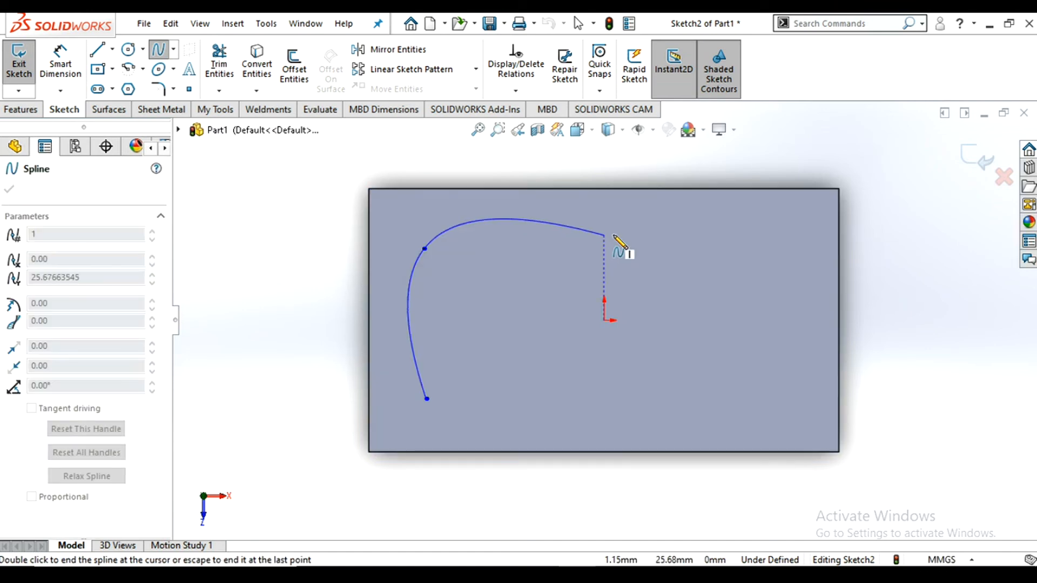
click(624, 252)
click(764, 233)
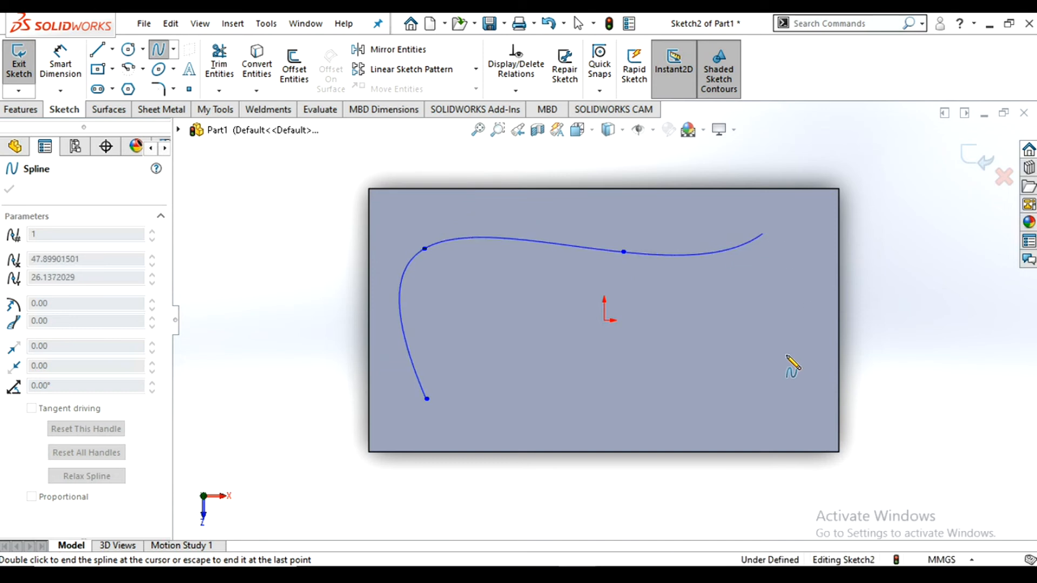
click(769, 410)
right_click(718, 313)
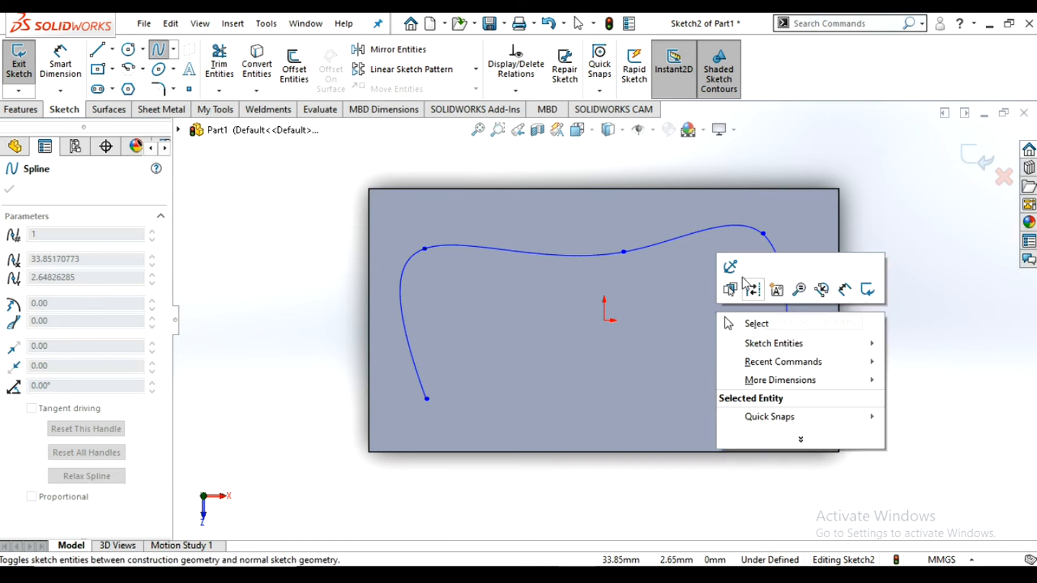
click(757, 324)
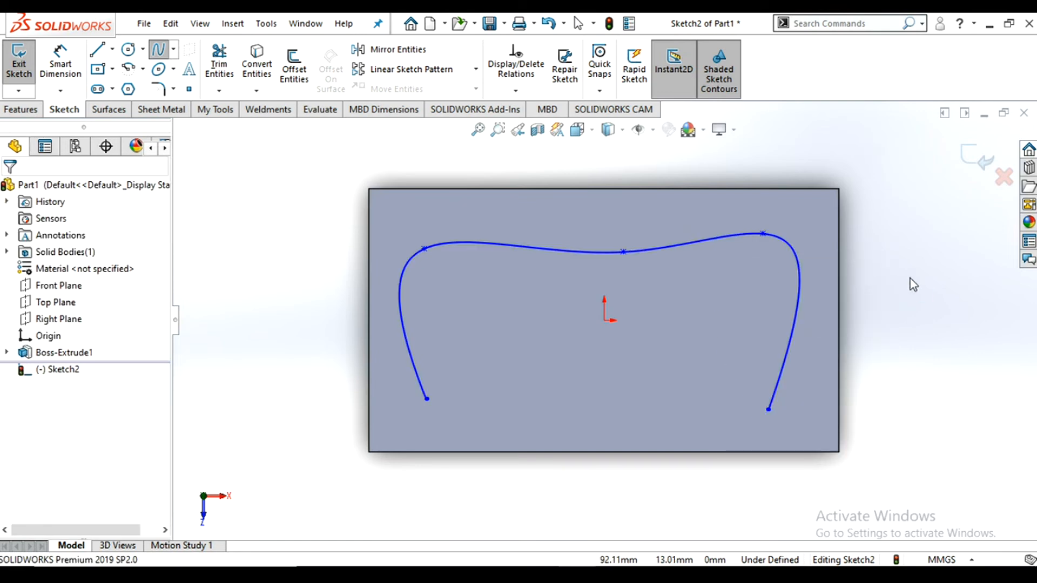
click(971, 157)
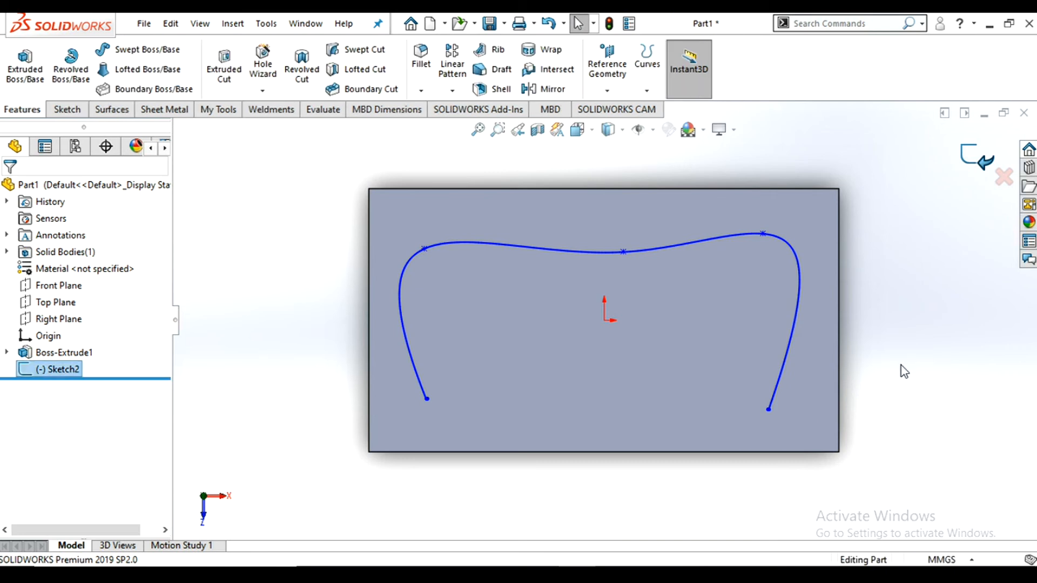
- Create a reference plane perpendicular to the spline and coincident with its left endpoint
middle_drag(644, 342, 629, 248)
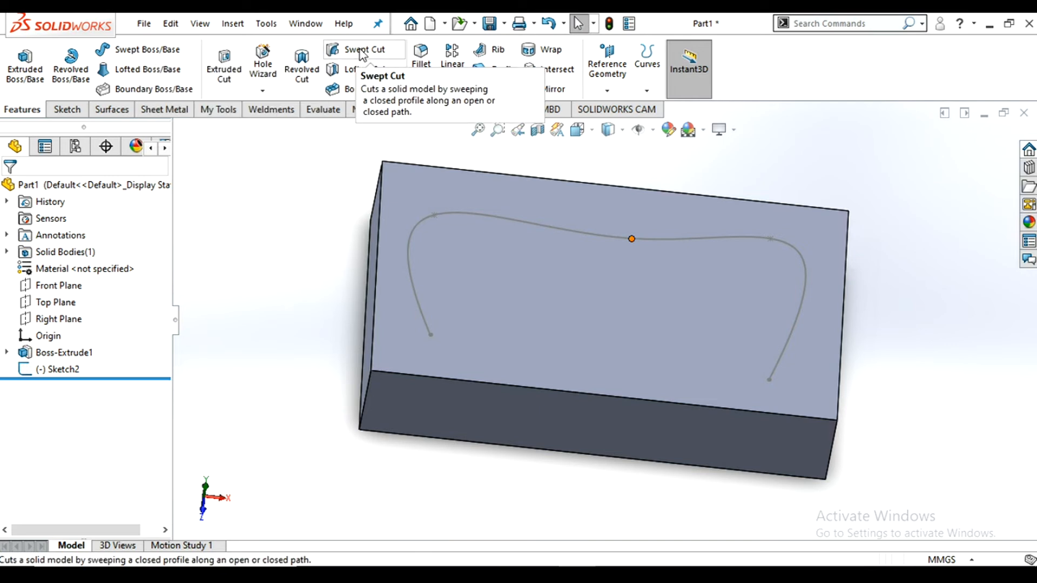
click(418, 298)
click(613, 97)
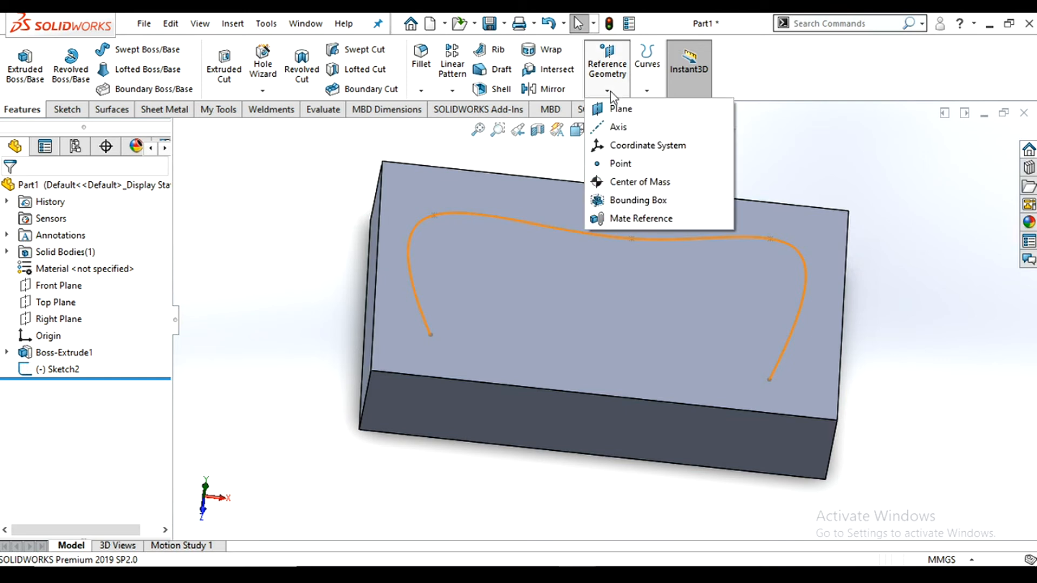
click(628, 112)
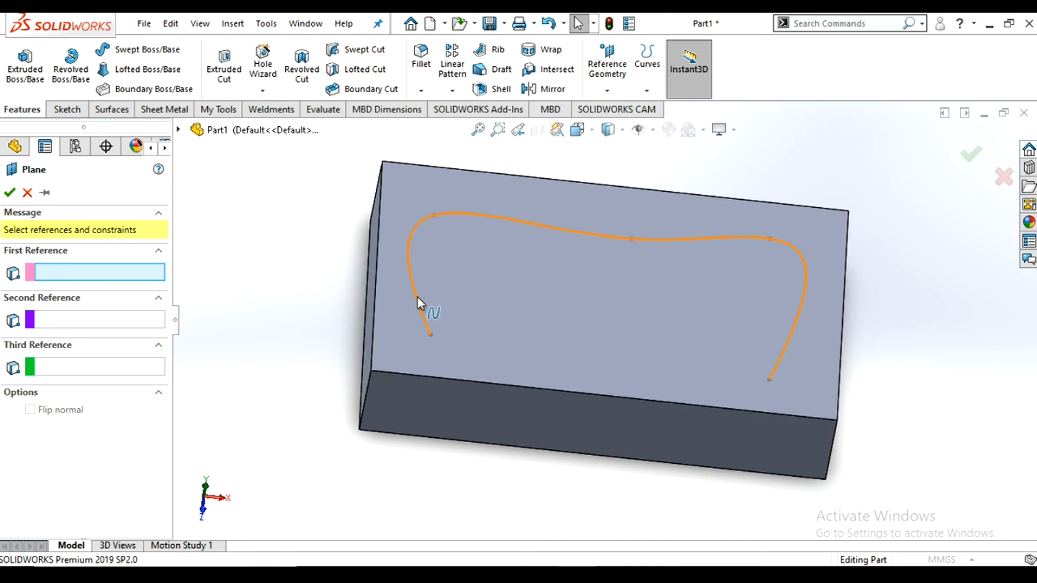
click(420, 311)
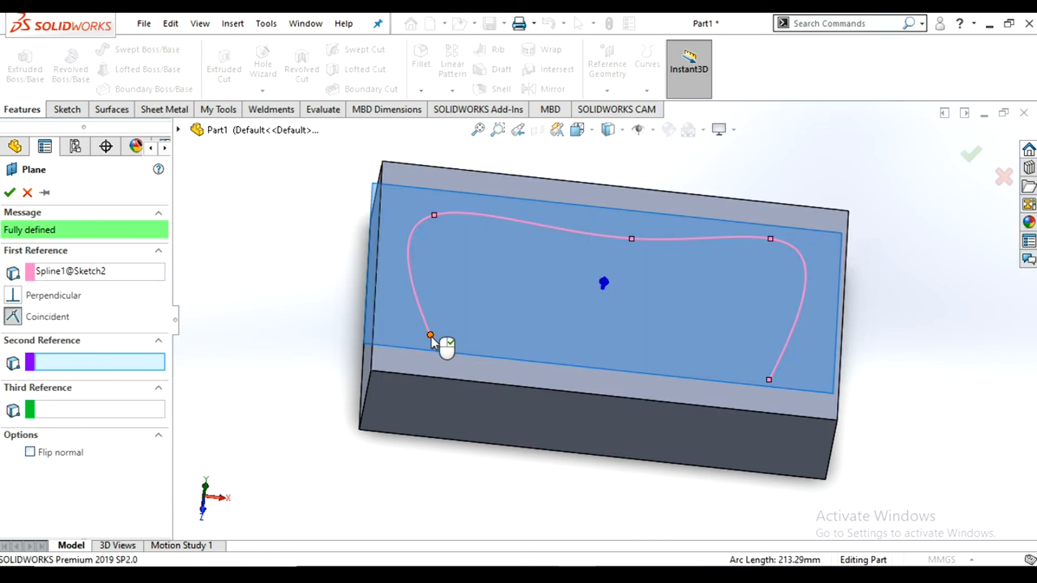
click(431, 336)
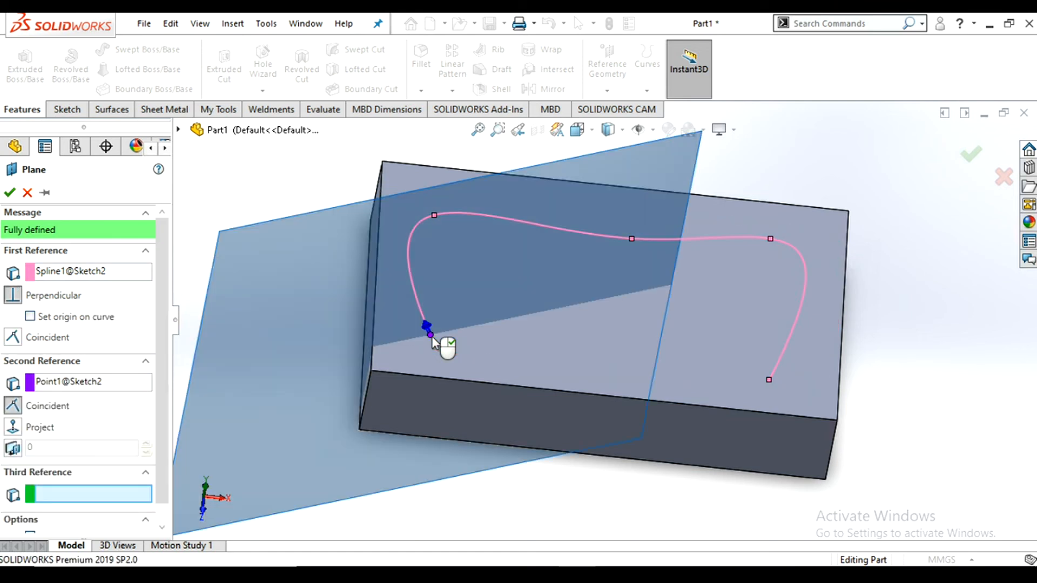
click(10, 193)
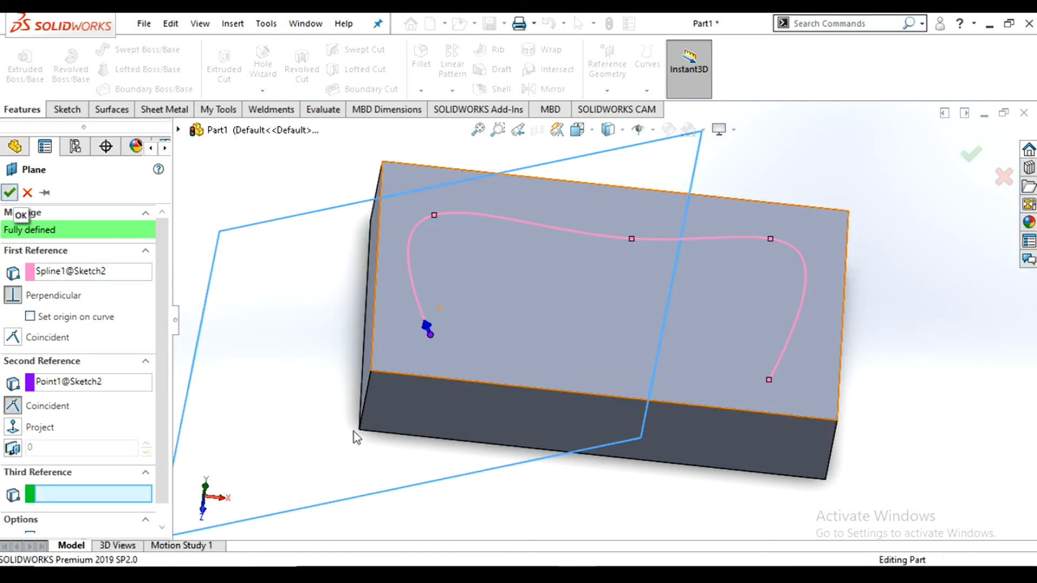
- Start a sketch on the new reference plane at the spline's left endpoint
click(276, 322)
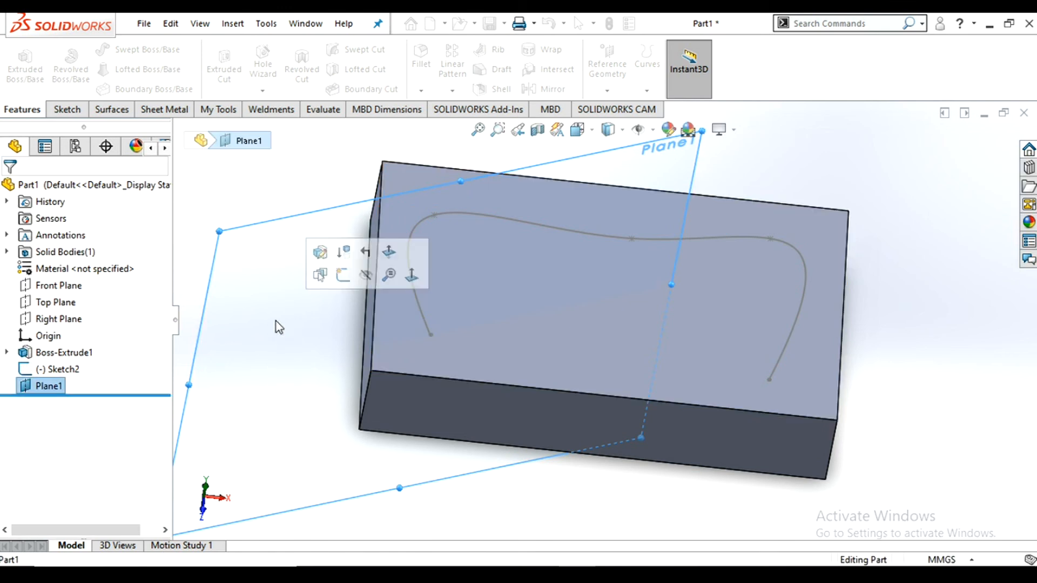
click(347, 281)
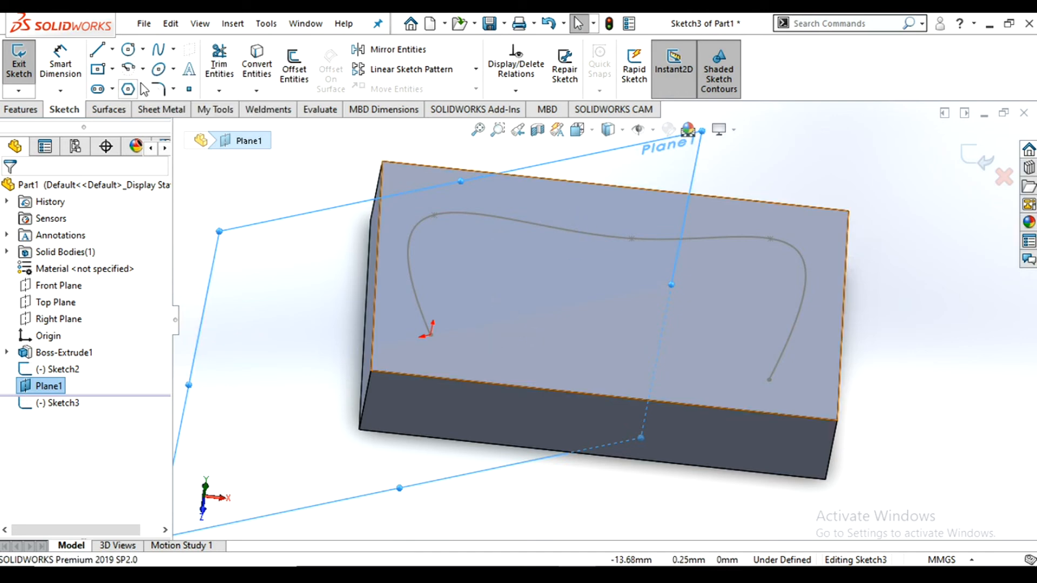
click(591, 130)
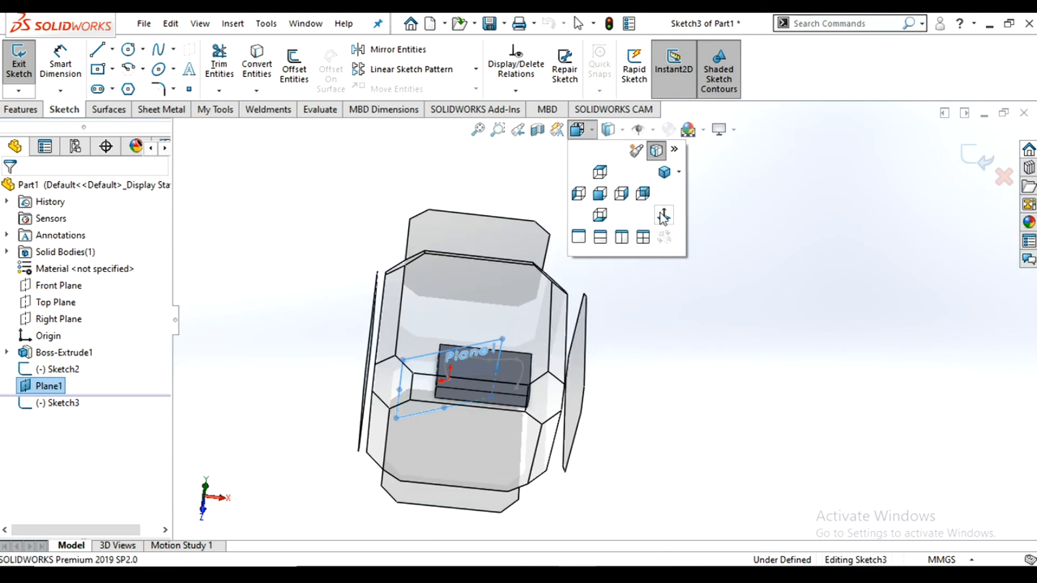
click(664, 216)
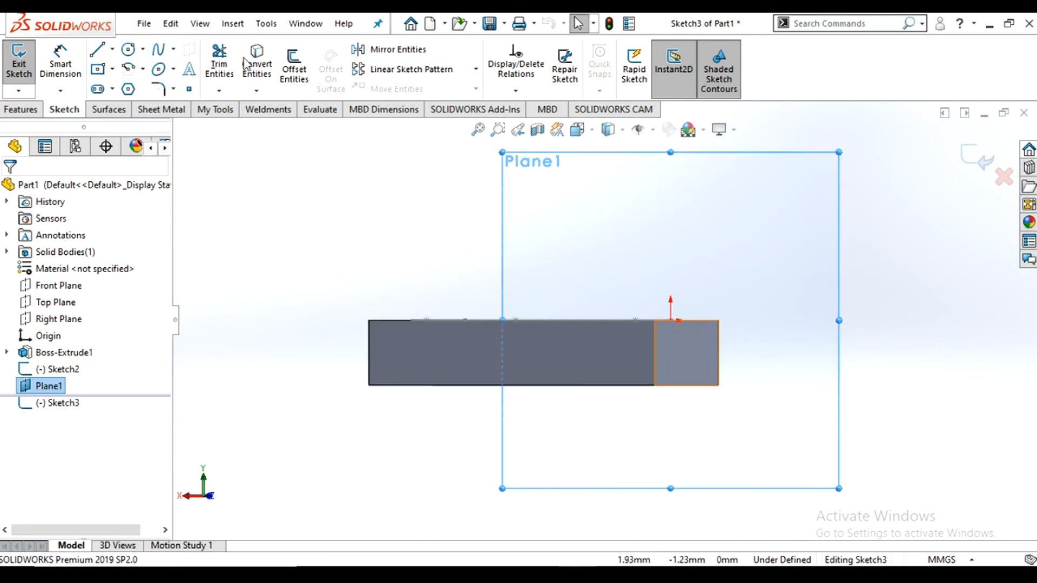
- Draw a circle with a radius of about 12.5 mm centred on the spline's endpoint and exit the sketch
click(130, 51)
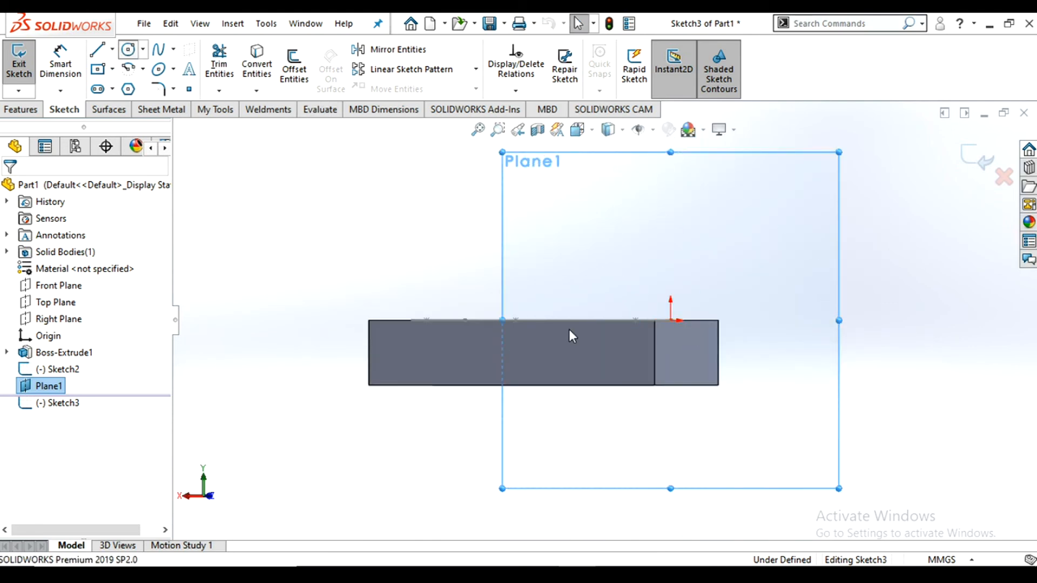
click(670, 321)
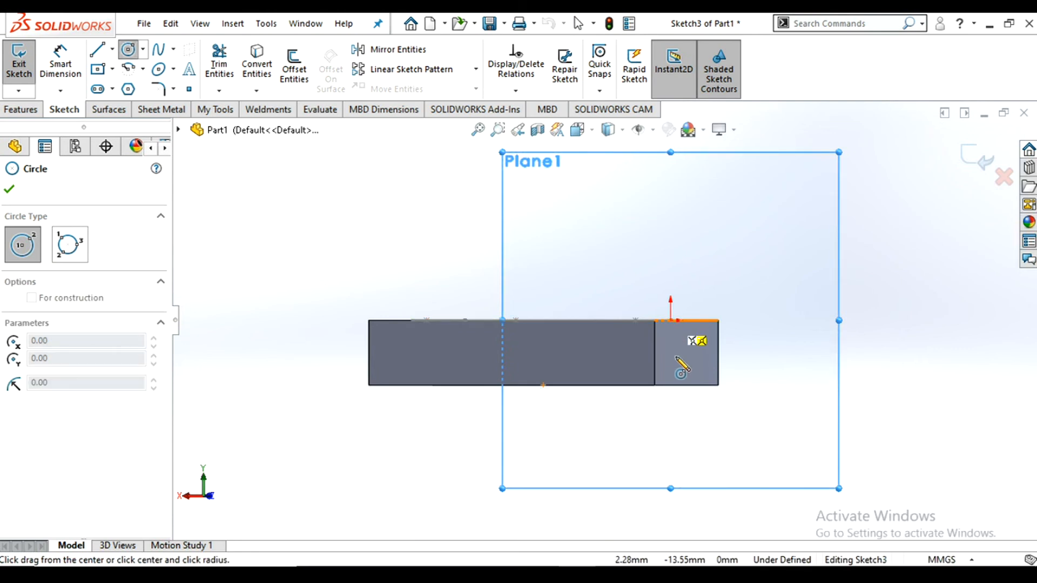
click(685, 347)
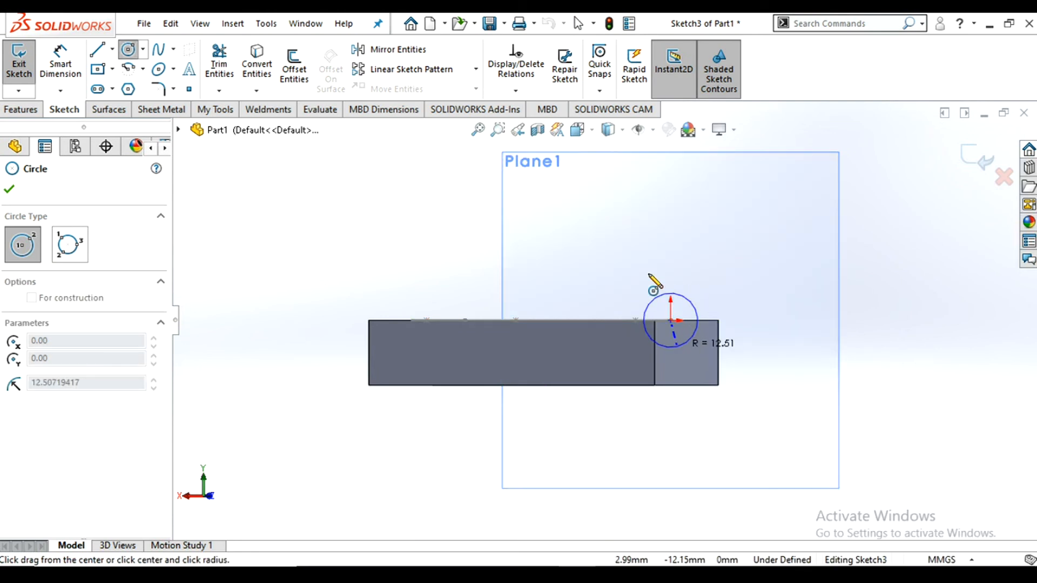
click(11, 191)
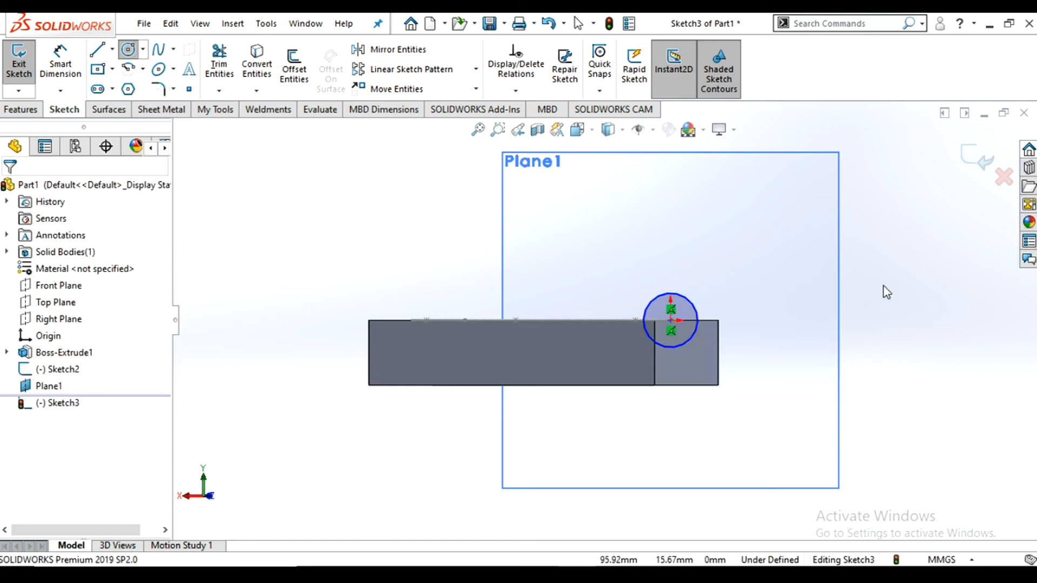
middle_drag(843, 338, 806, 365)
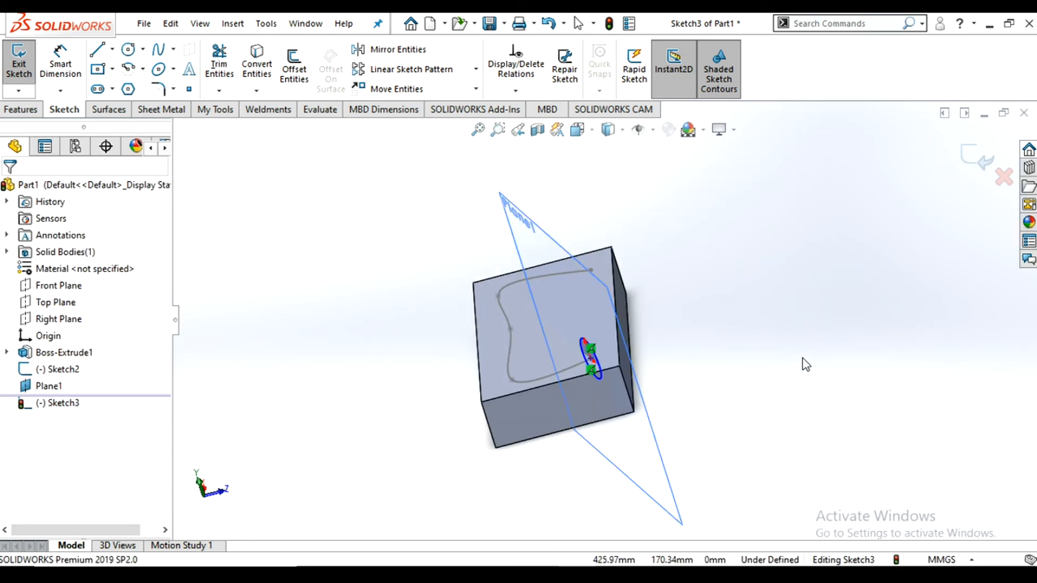
scroll(595, 377, down, 3)
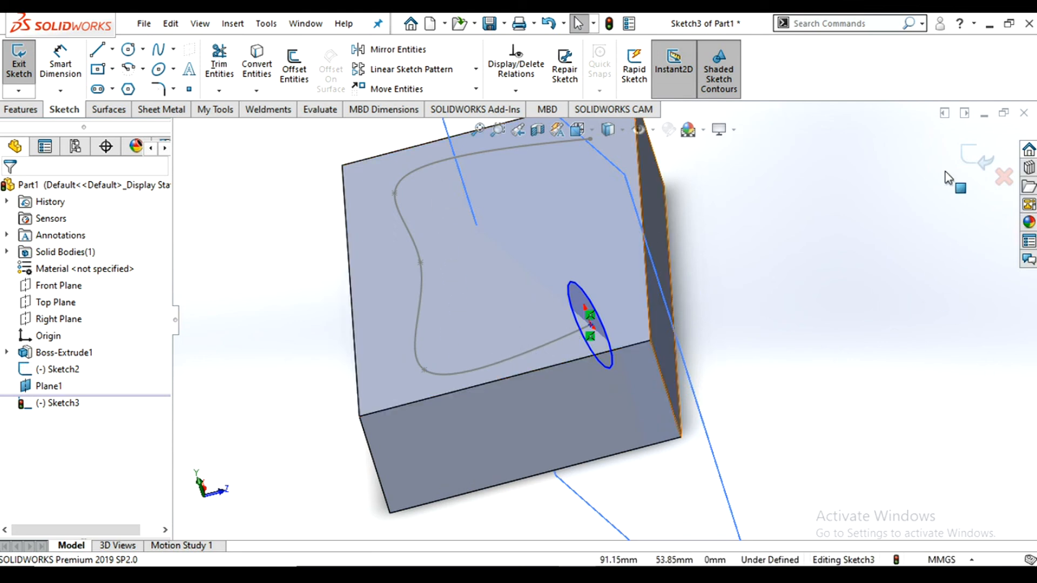
click(981, 161)
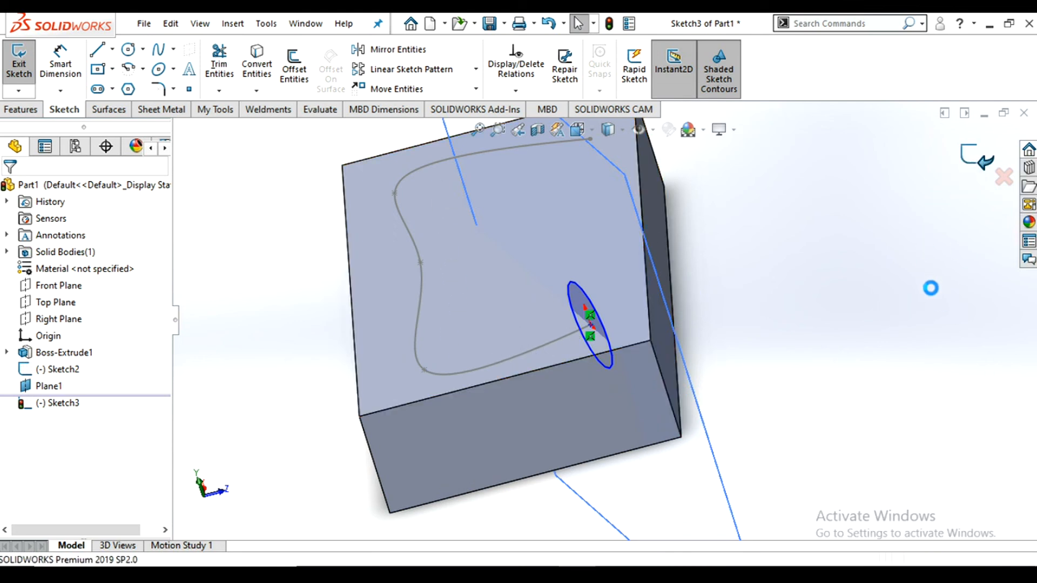
click(896, 342)
click(465, 201)
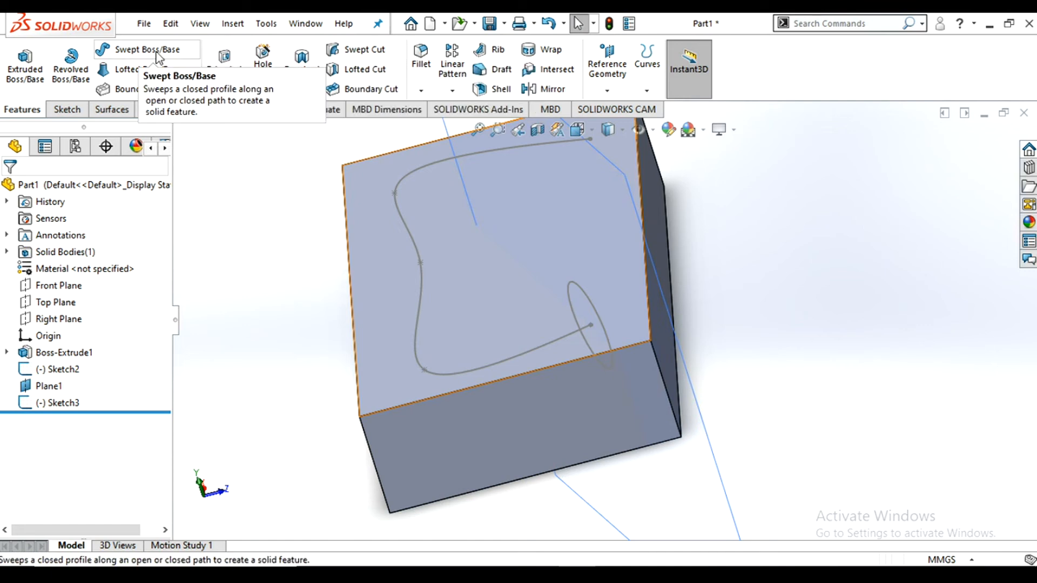
- Create a Swept Cut in the block with the circle as Sketch Profile and the spline as path
click(372, 52)
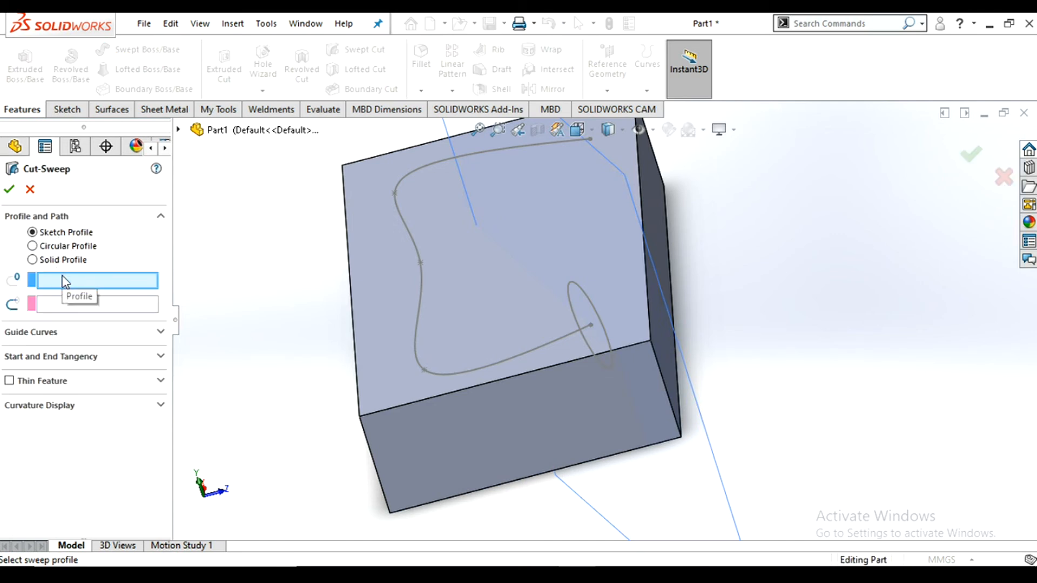
click(590, 302)
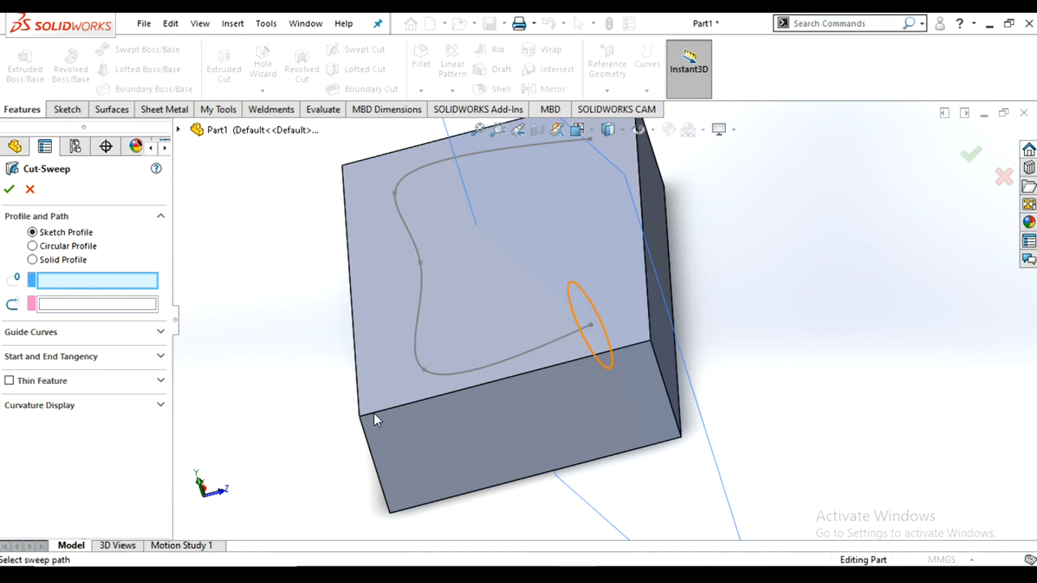
click(545, 345)
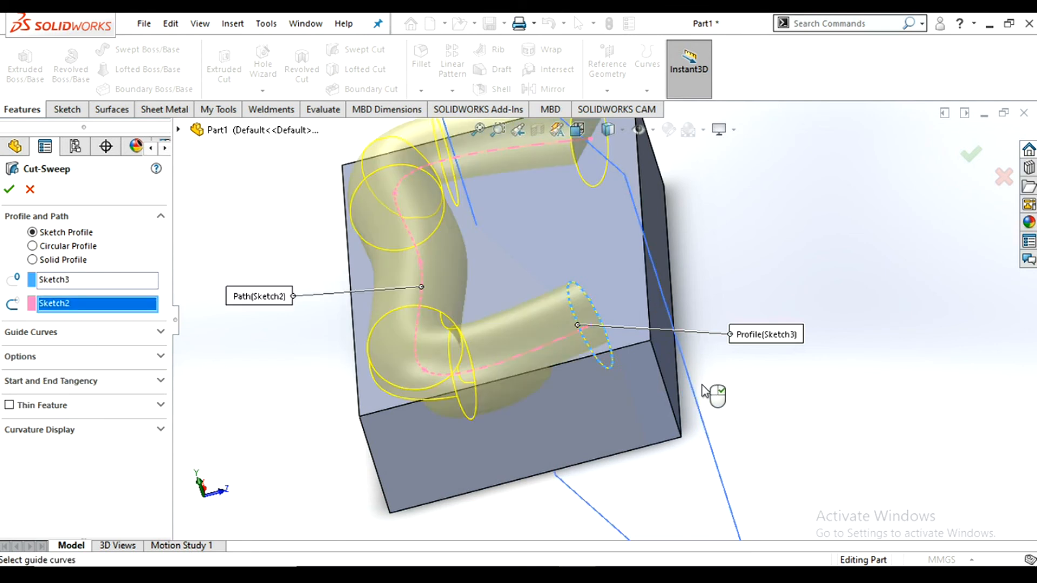
scroll(698, 383, up, 3)
scroll(548, 272, down, 3)
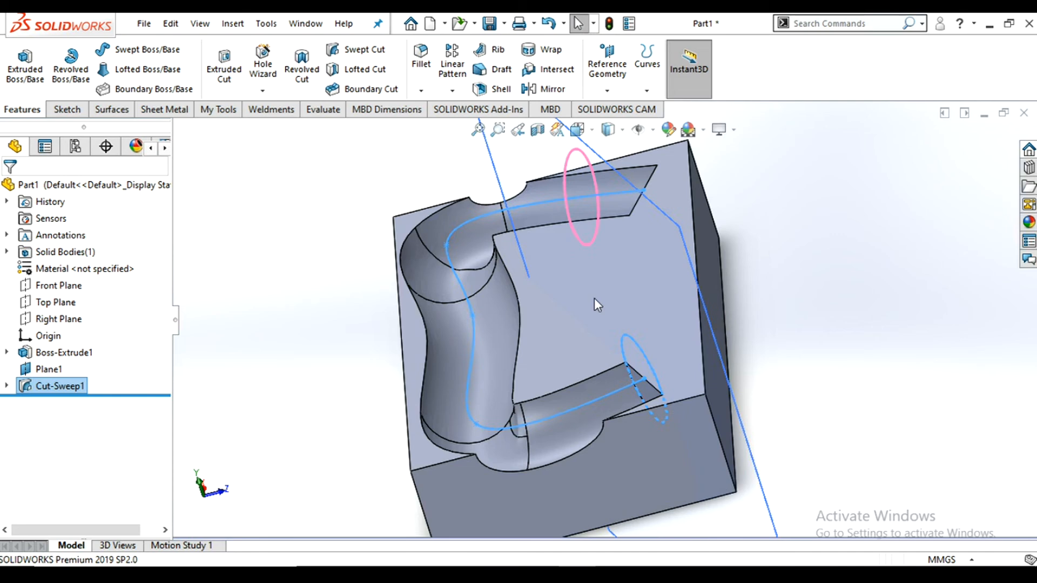
scroll(594, 298, up, 3)
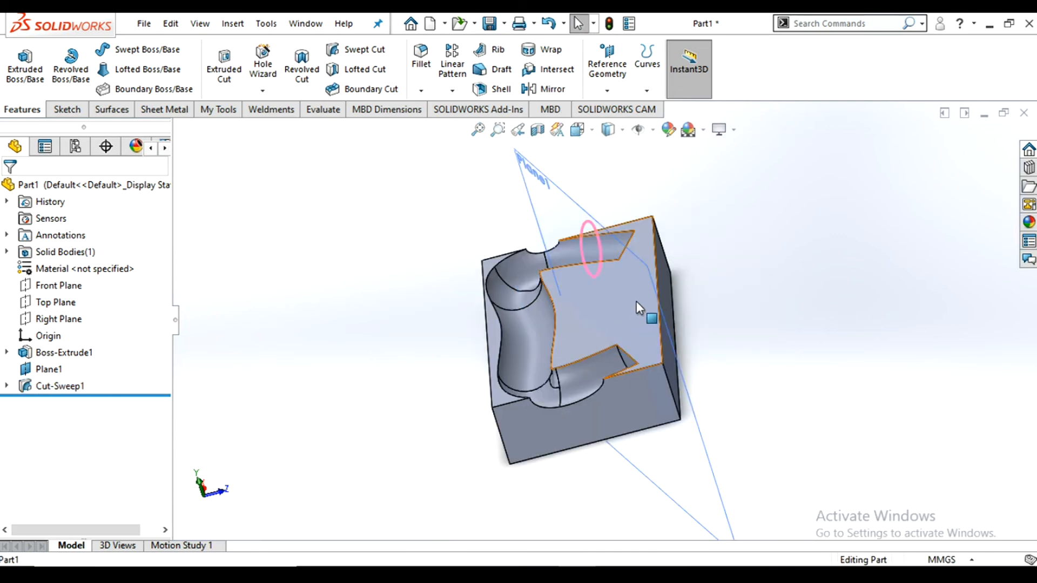
middle_drag(637, 301, 646, 275)
click(743, 346)
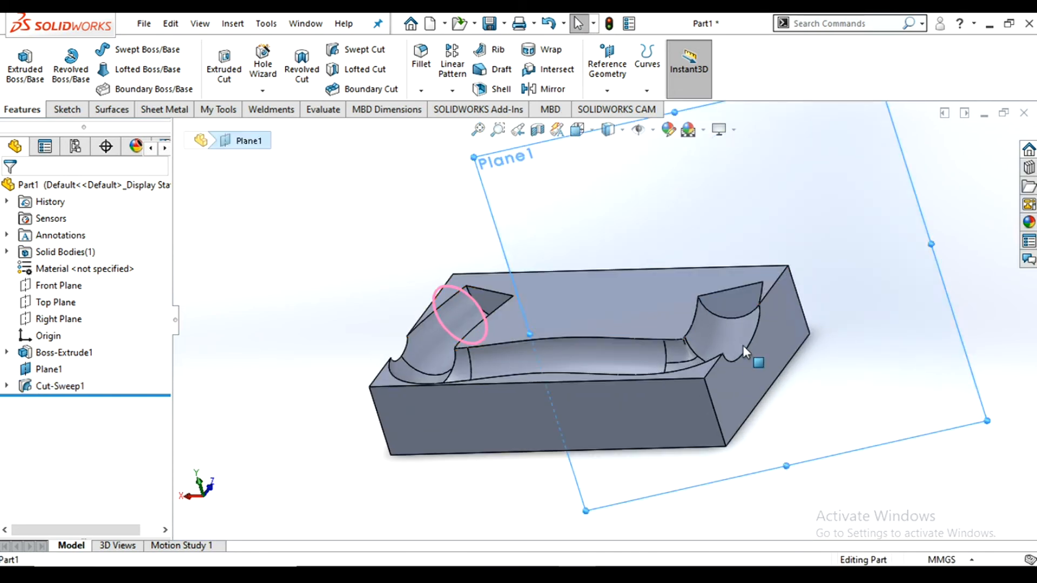
mouse_move(701, 407)
middle_down()
mouse_move(724, 411)
mouse_move(706, 396)
middle_up()
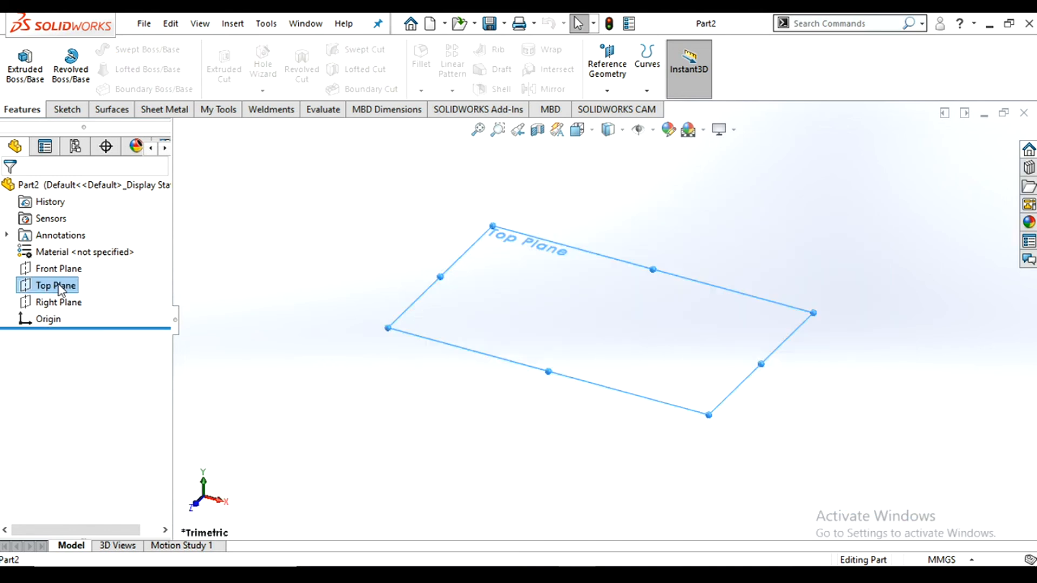
- In the new part, sketch a circle about 56 mm in diameter centred on the origin of the Top Plane
click(74, 284)
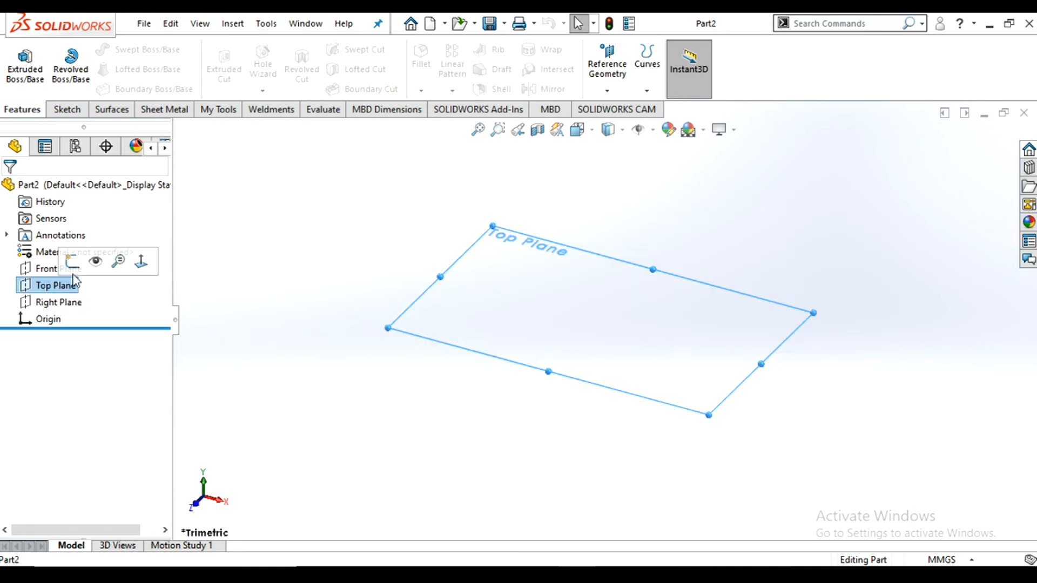
click(273, 297)
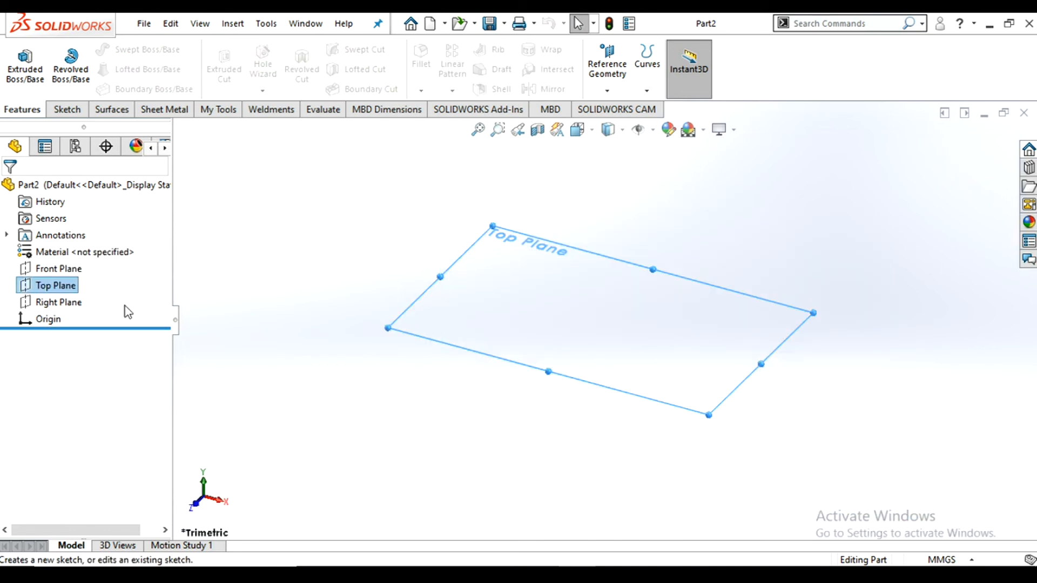
click(72, 290)
click(87, 260)
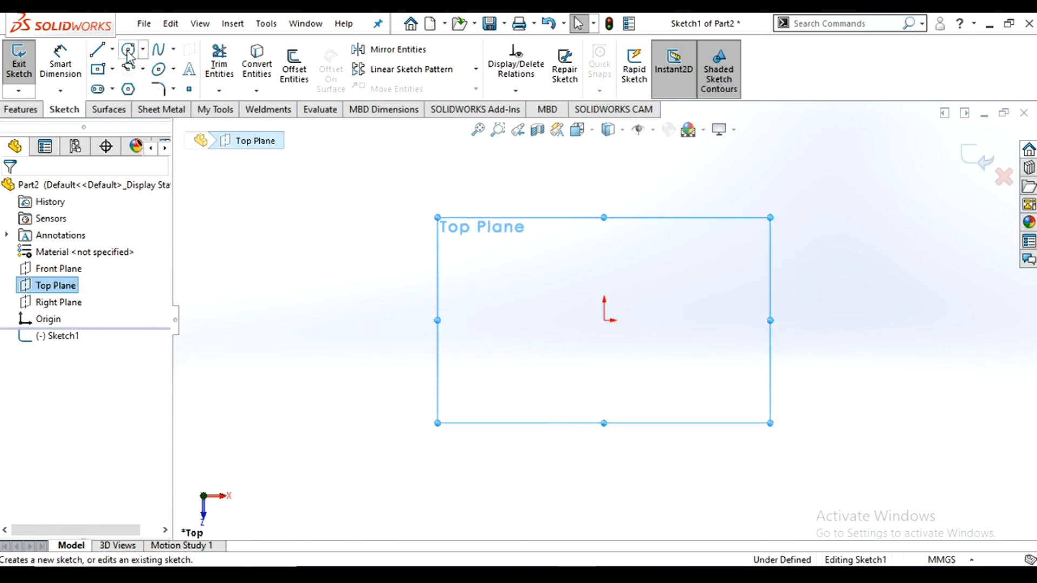
click(605, 321)
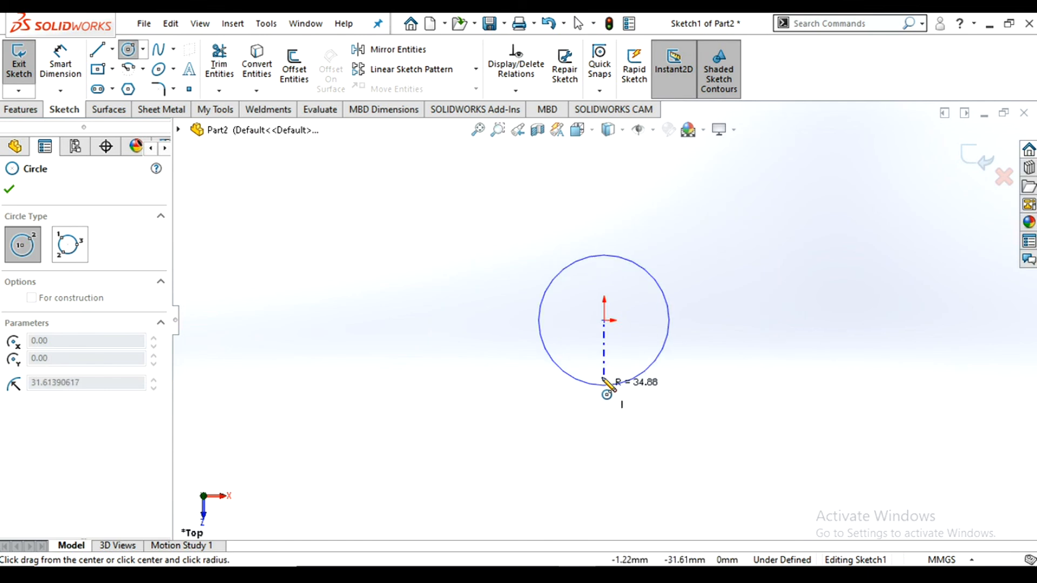
click(604, 373)
key(Escape)
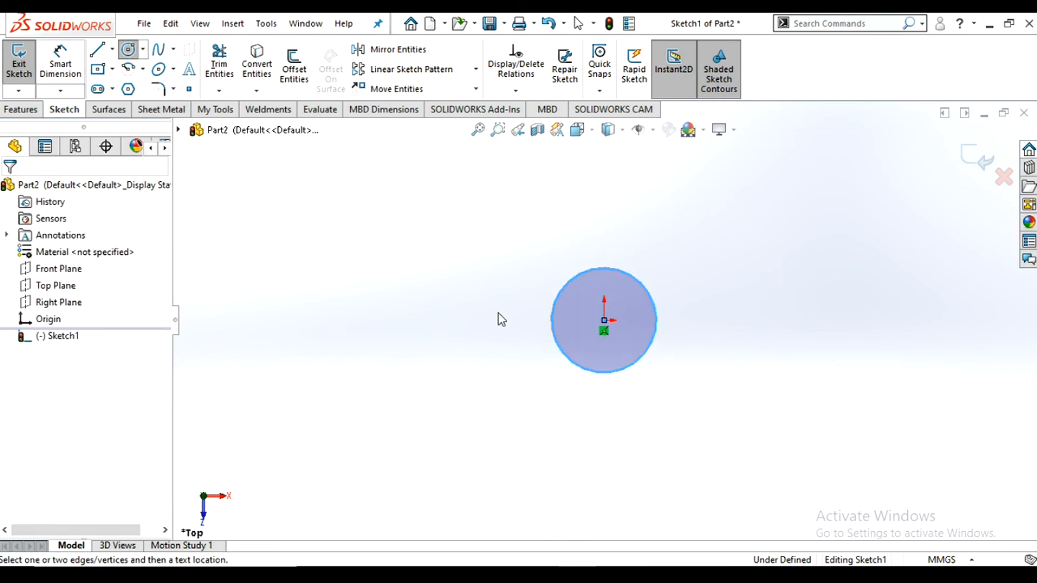
- Dimension the circle's diameter to 50 mm and exit the sketch
click(560, 350)
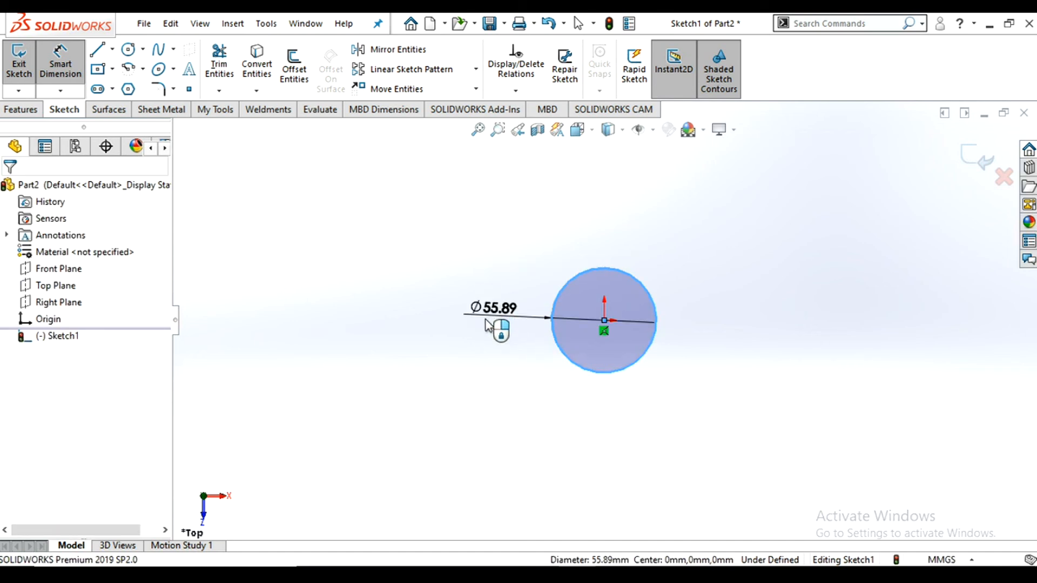
click(488, 326)
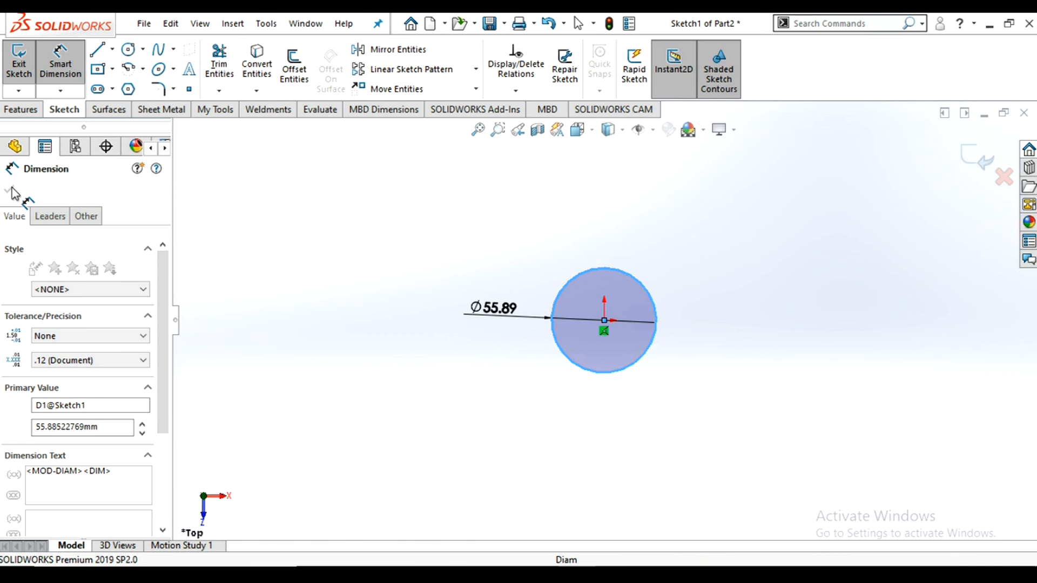
text(50)
key(Return)
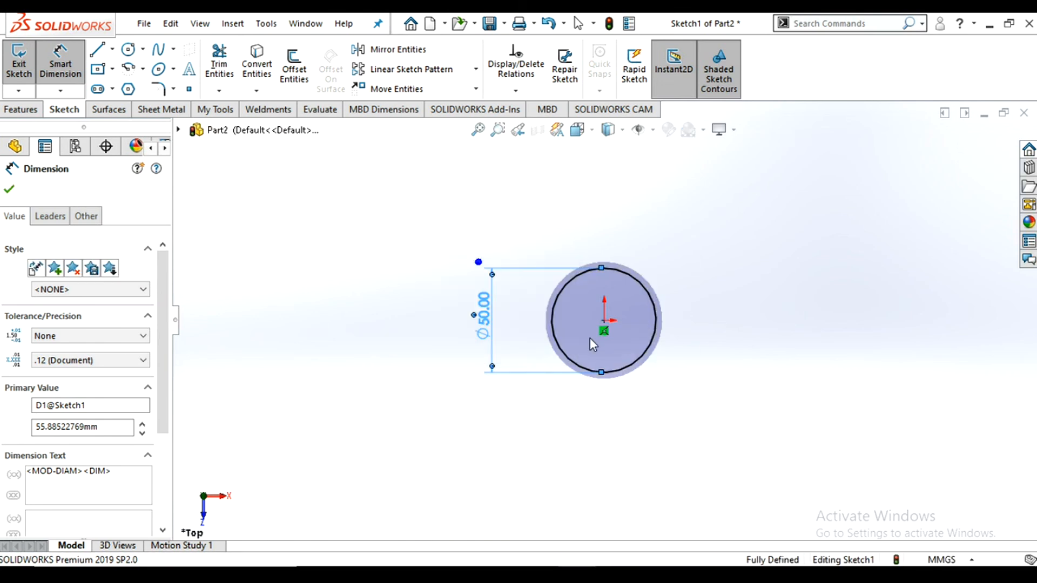
key(Escape)
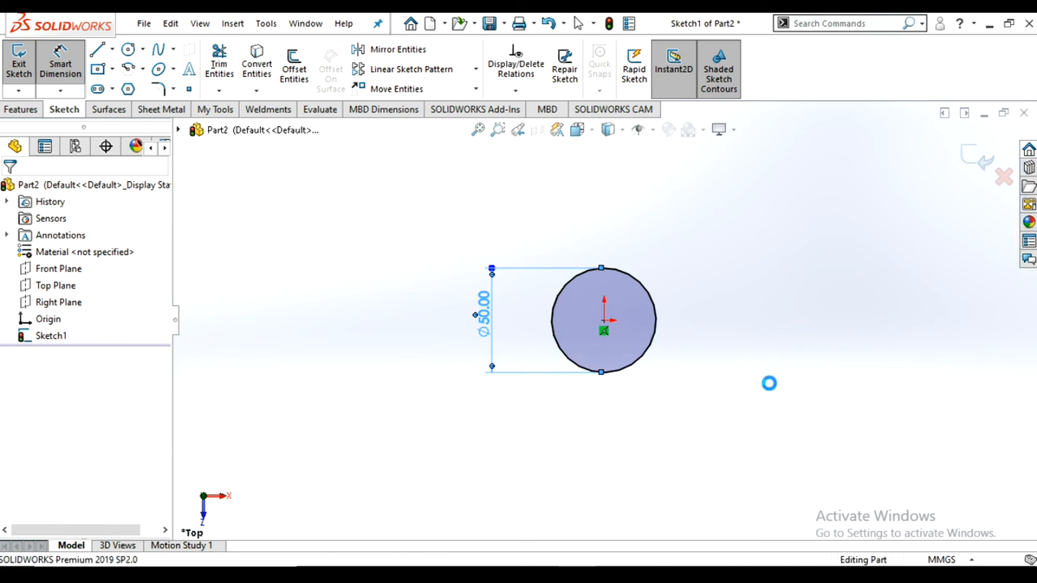
click(741, 368)
scroll(685, 332, up, 2)
scroll(643, 285, down, 2)
scroll(638, 285, down, 2)
scroll(628, 276, up, 3)
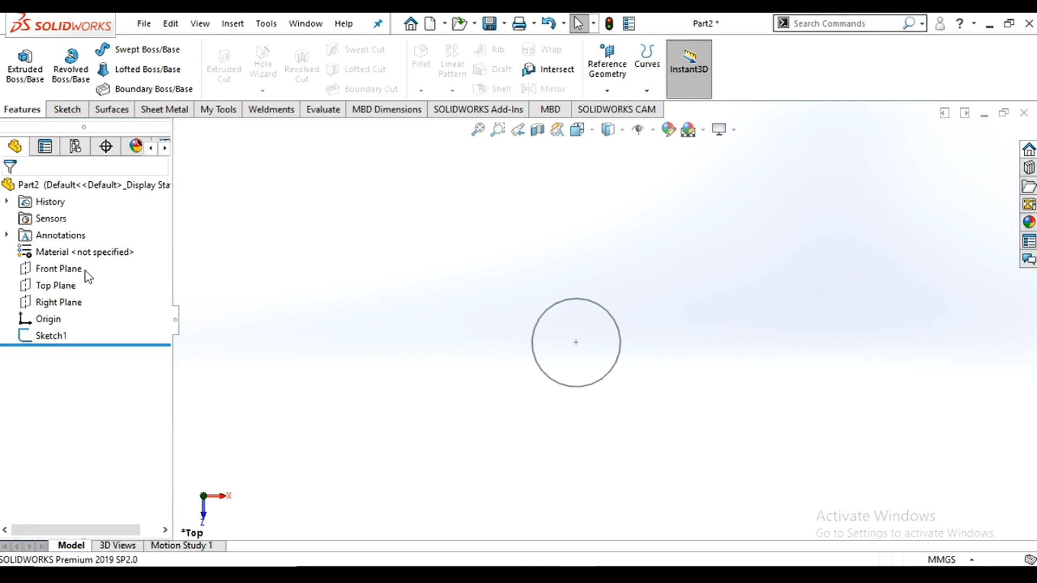
- Start a sketch on the Front Plane, viewed normal to it
click(61, 273)
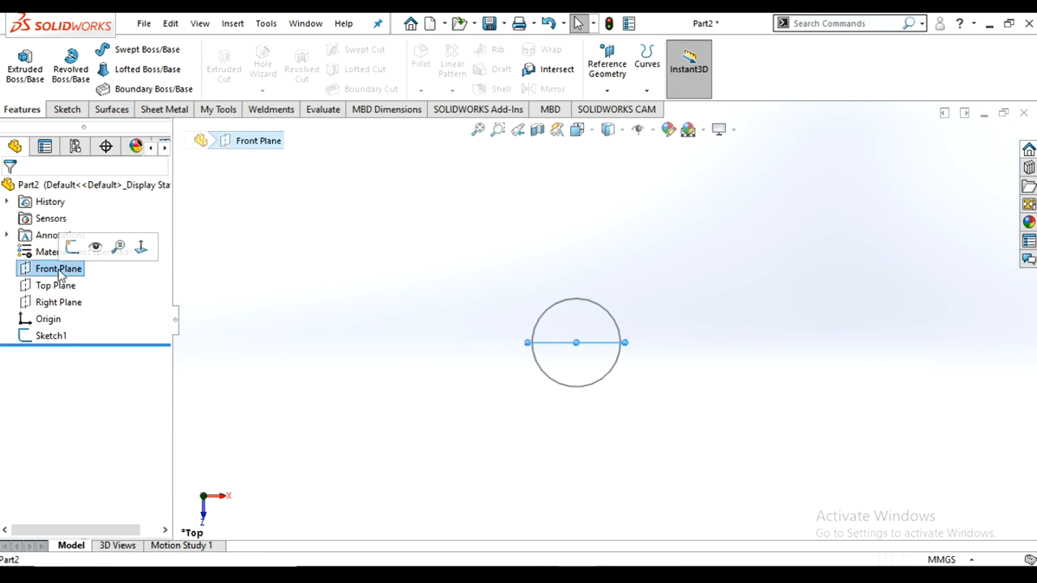
click(75, 250)
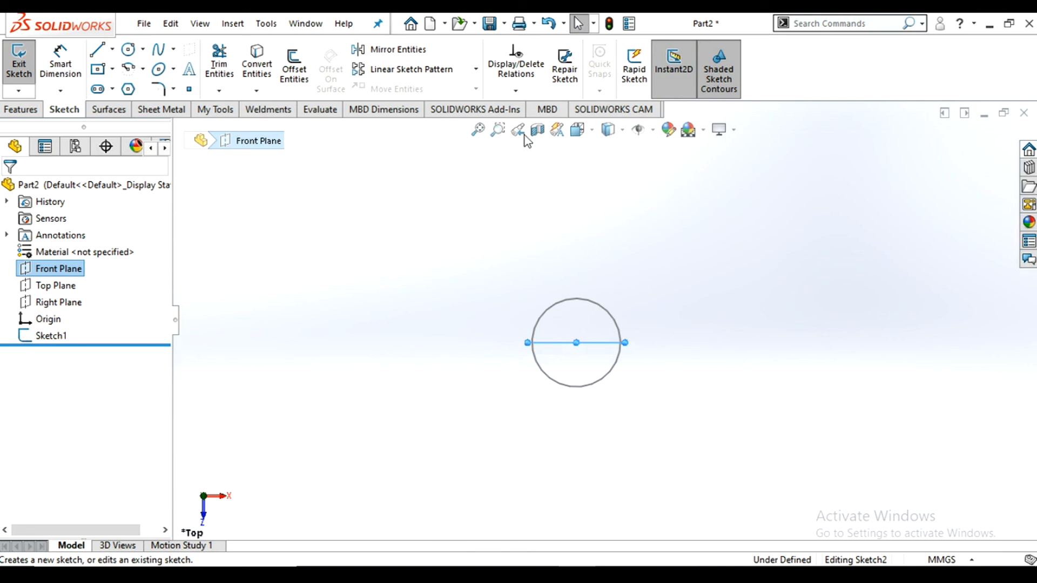
click(588, 130)
click(664, 217)
scroll(636, 390, up, 4)
scroll(697, 214, up, 1)
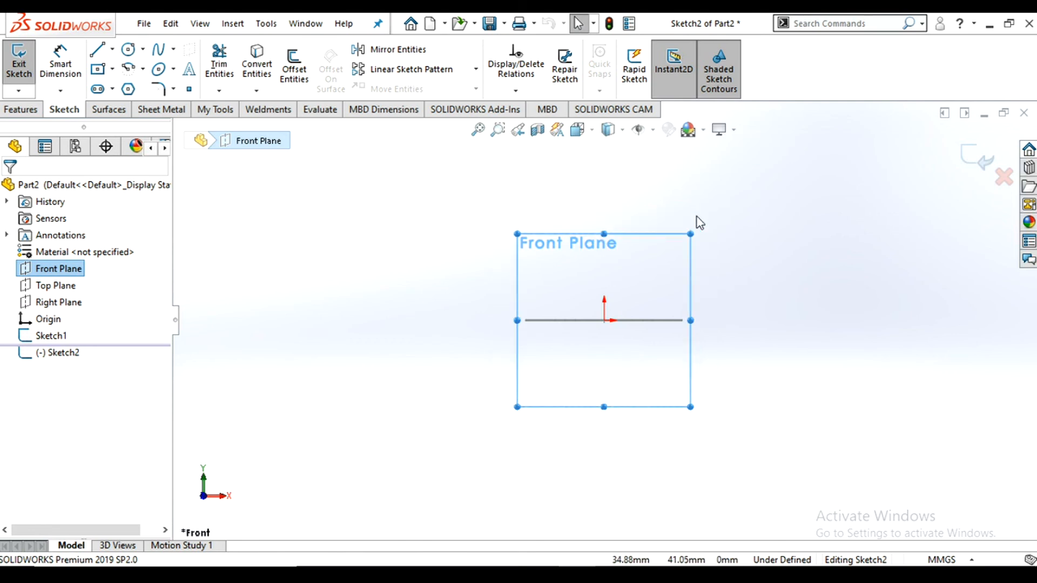
scroll(656, 294, up, 2)
scroll(652, 242, down, 3)
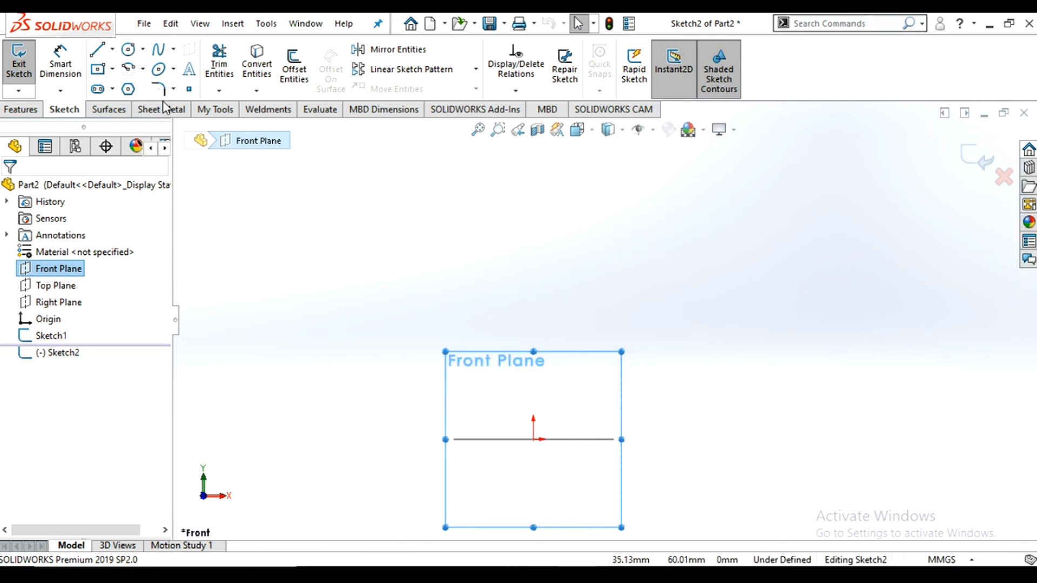
- Sketch an open spline from the origin through one intermediate point to an upper end point offset along +X, and exit the sketch
click(158, 51)
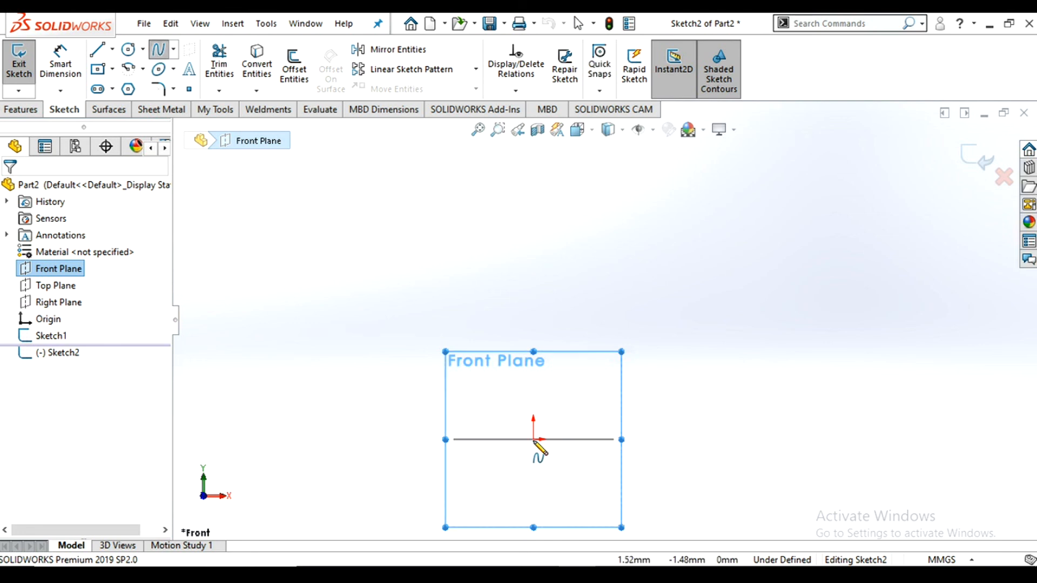
click(534, 187)
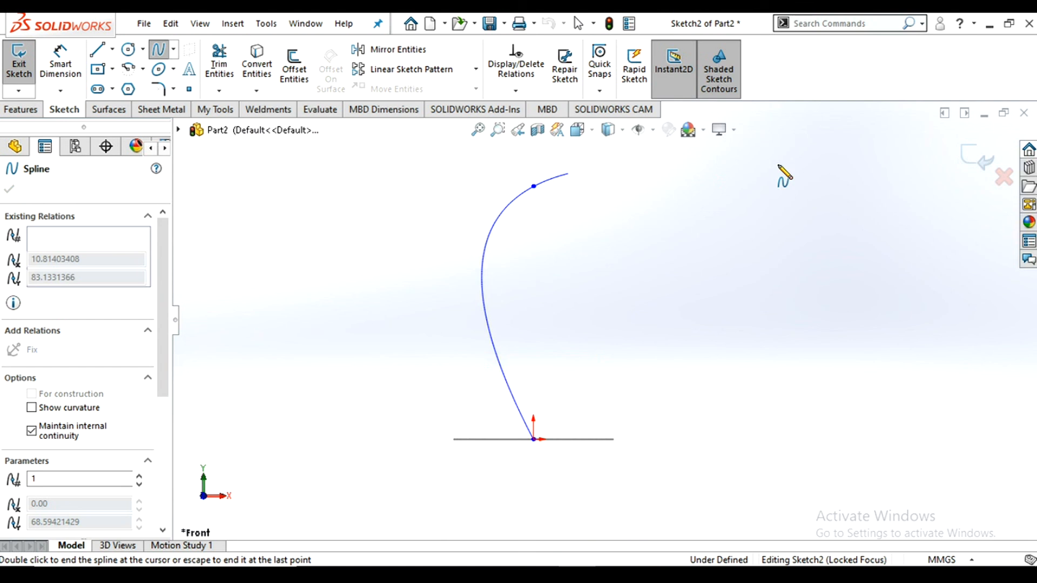
scroll(689, 273, up, 5)
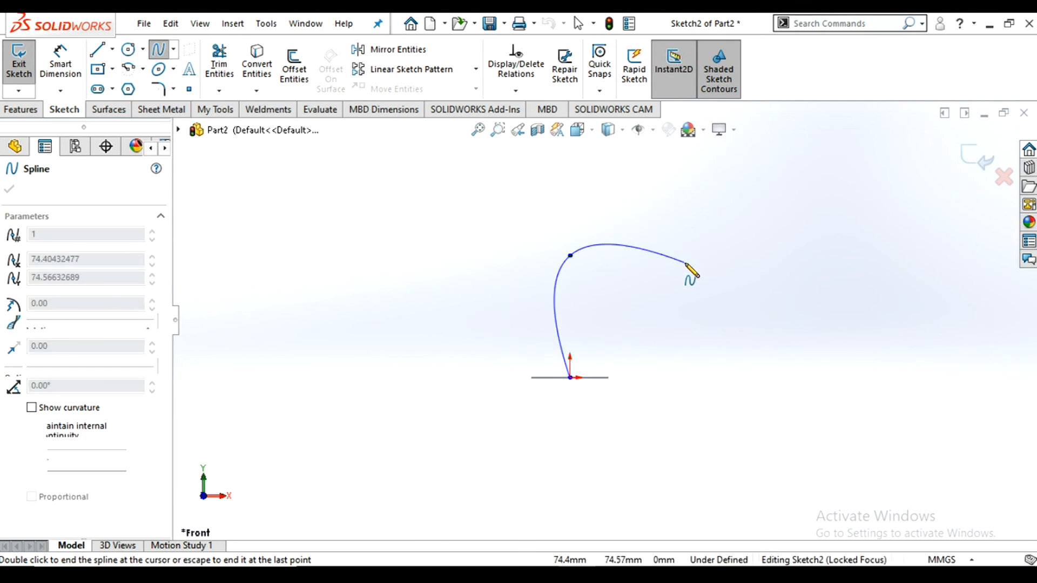
click(763, 196)
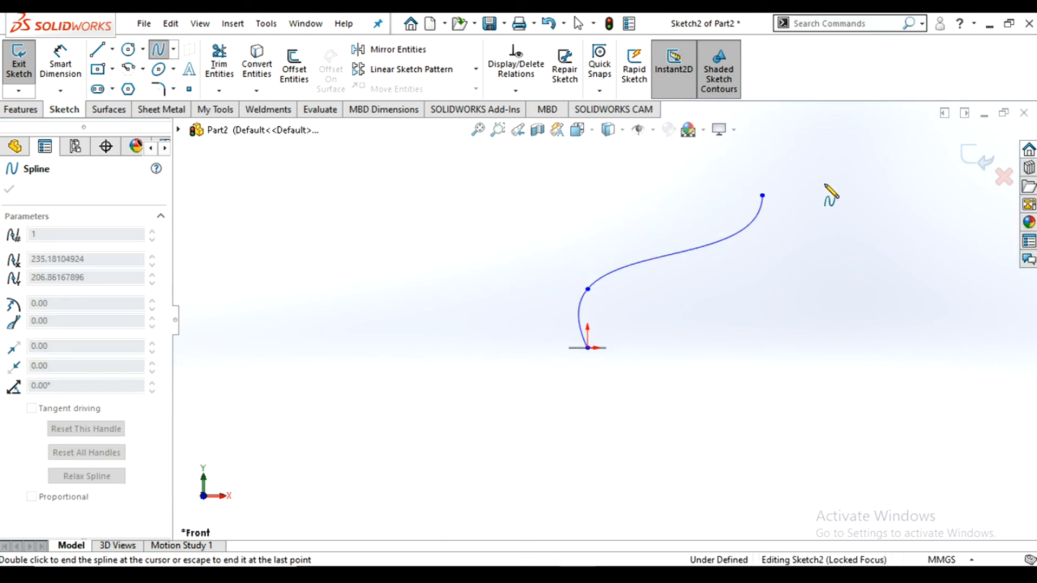
right_click(859, 208)
click(861, 195)
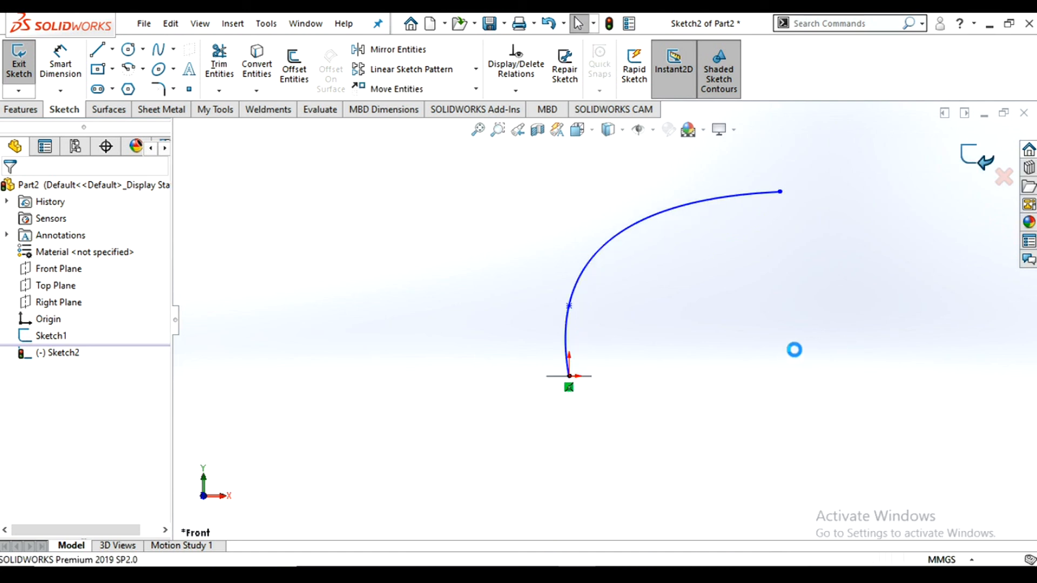
click(718, 237)
- Create a Swept Boss/Base with the 50 mm circle as Sketch Profile and the spline as path
scroll(719, 238, down, 3)
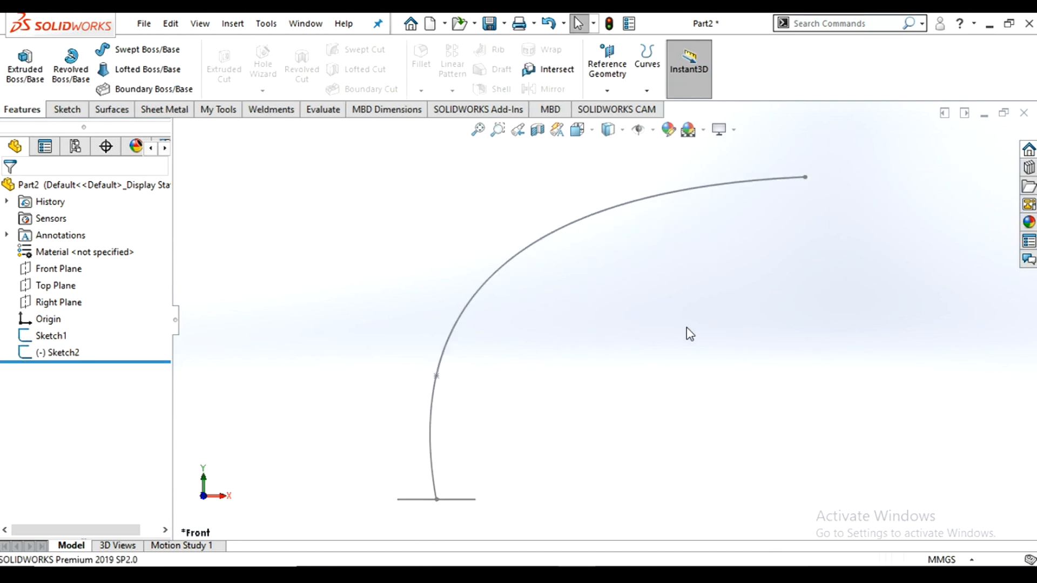
scroll(690, 335, up, 1)
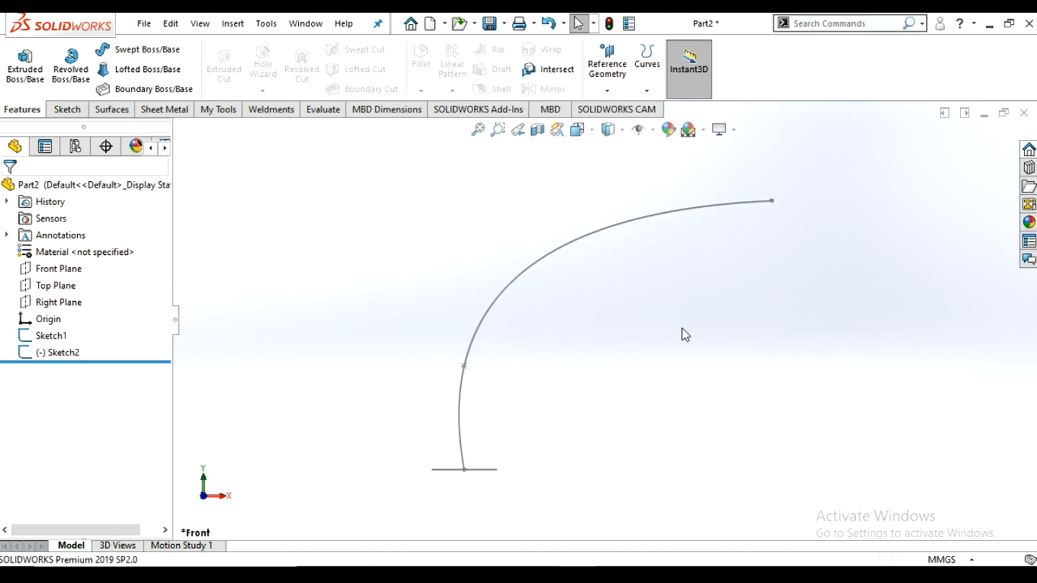
click(137, 50)
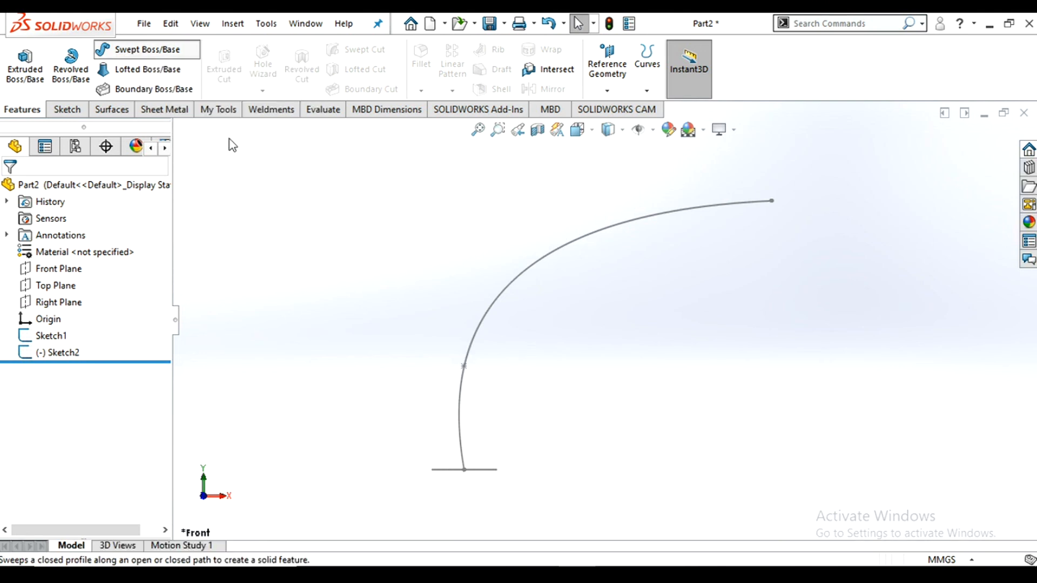
click(488, 470)
click(498, 307)
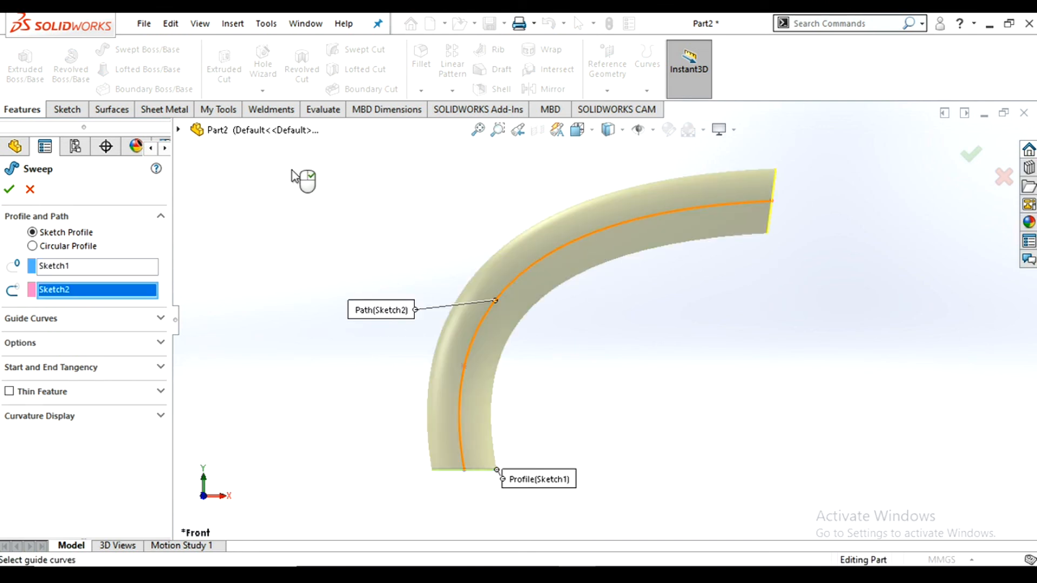
click(11, 190)
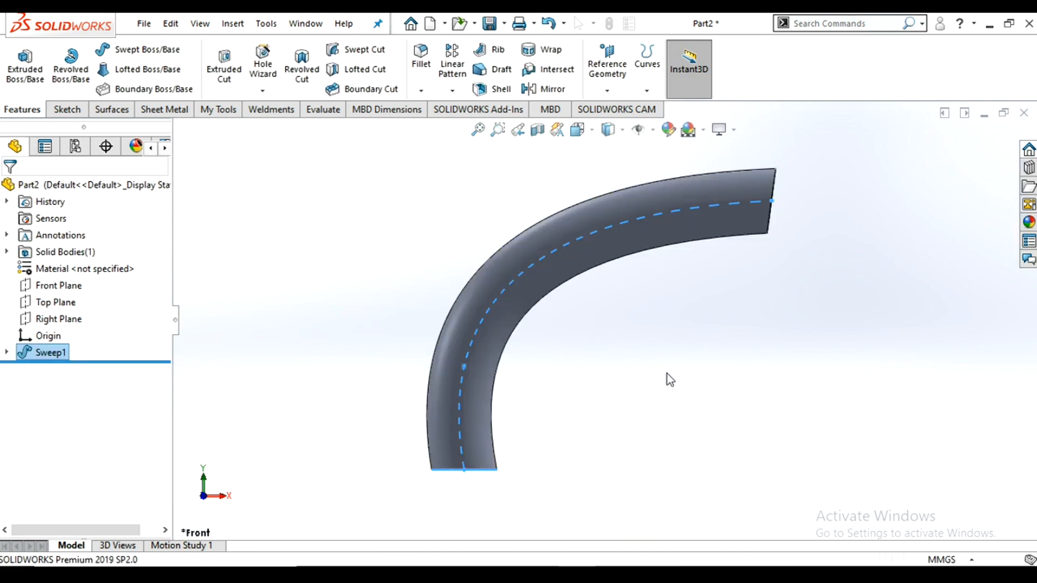
click(620, 394)
- On the swept body's flat end face at the origin, sketch a concentric circle about 35.5 mm in diameter
scroll(590, 407, up, 2)
scroll(566, 392, down, 1)
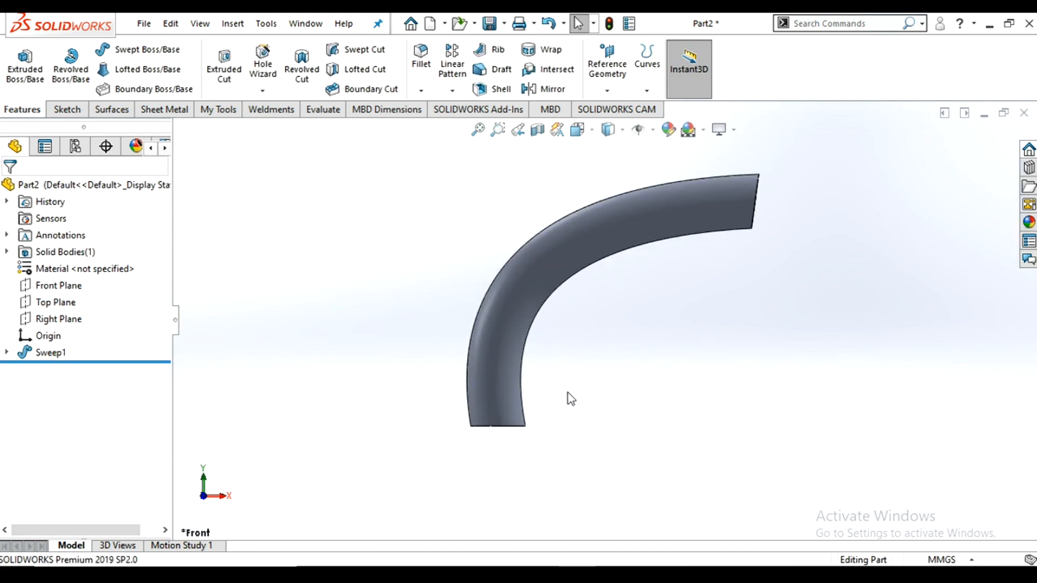
scroll(541, 283, down, 1)
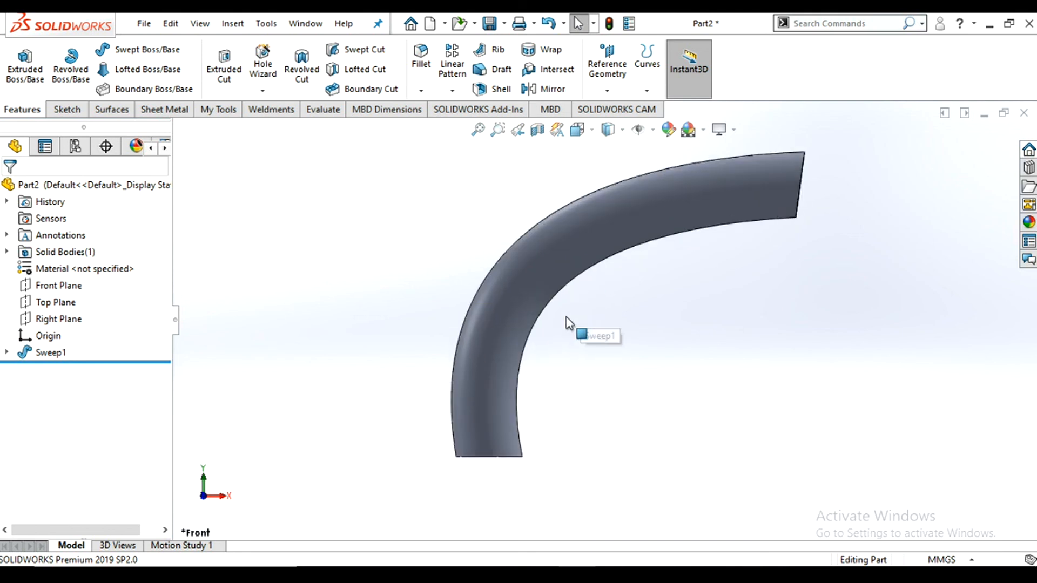
middle_drag(556, 370, 529, 198)
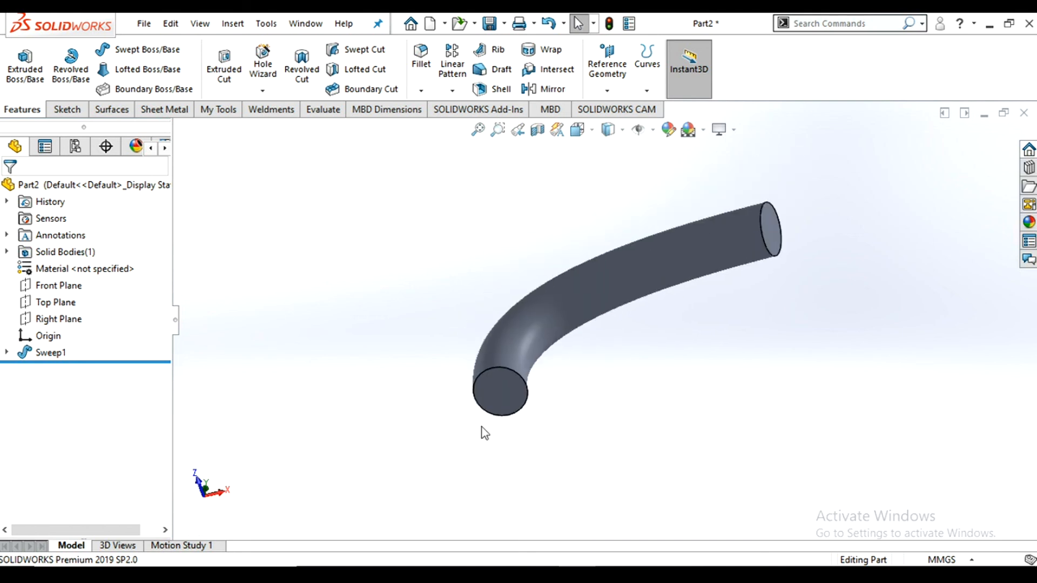
click(514, 394)
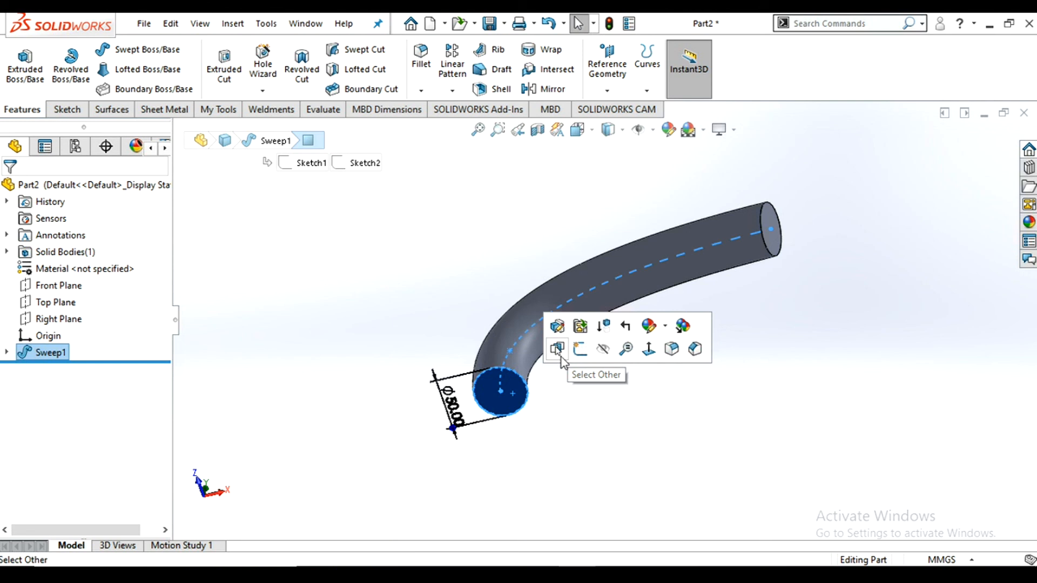
click(580, 350)
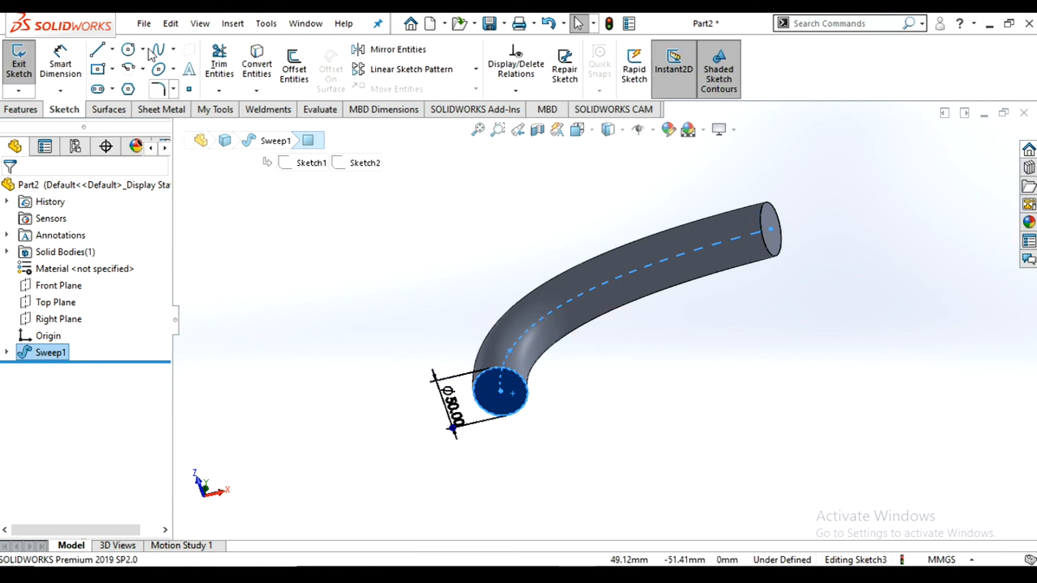
click(130, 52)
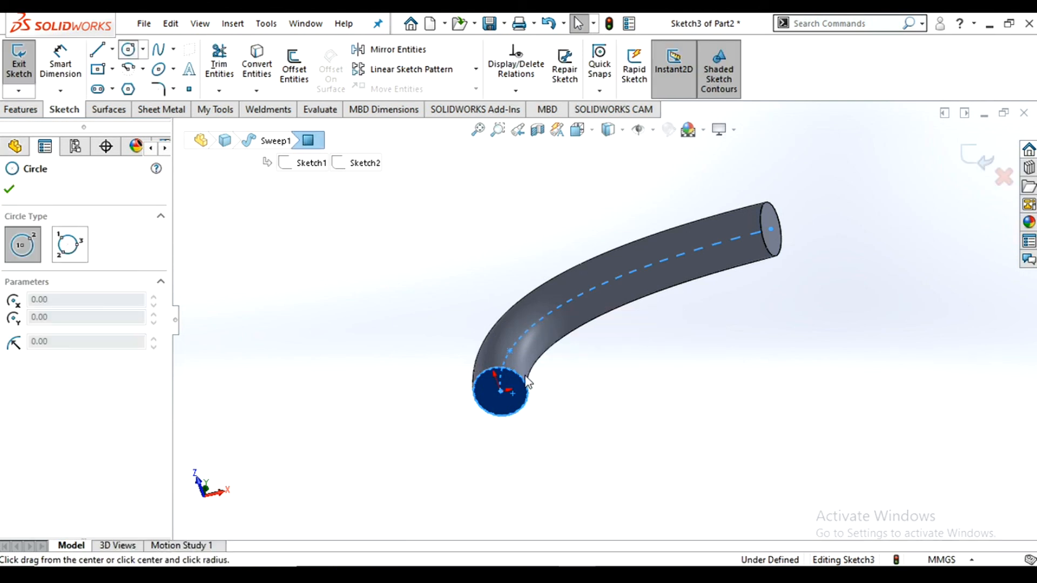
scroll(513, 389, down, 6)
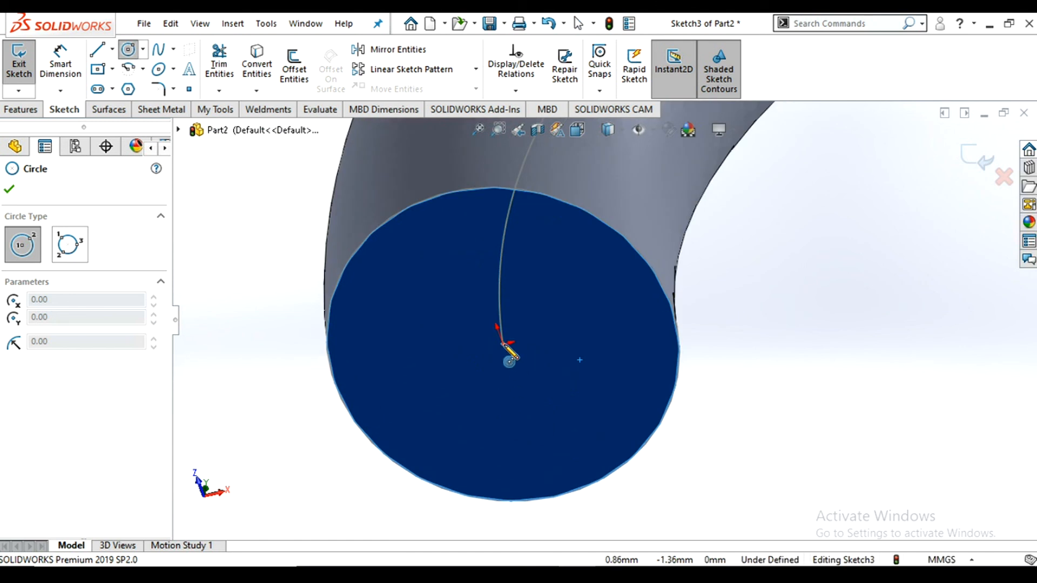
click(502, 343)
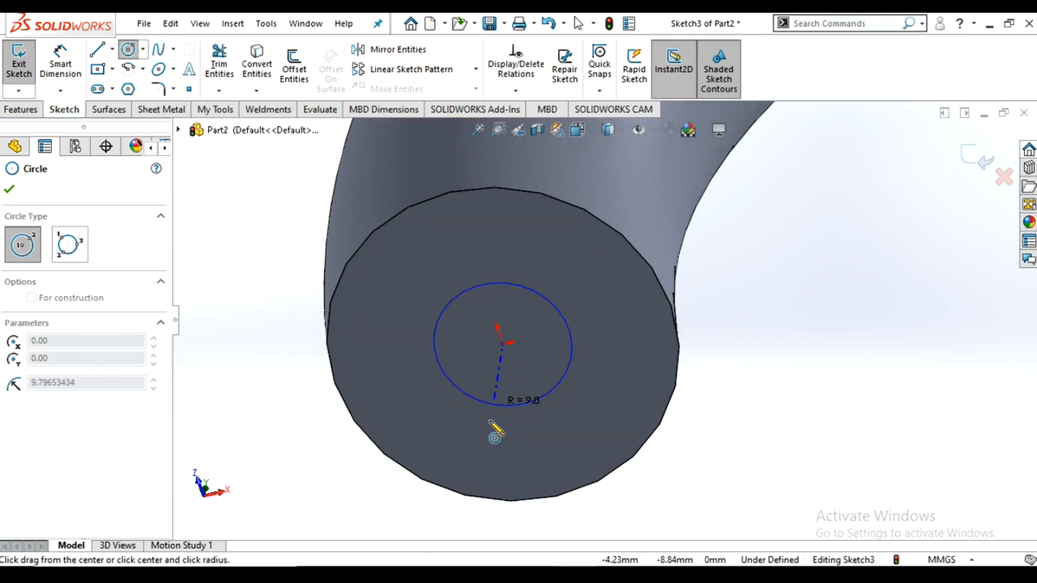
click(475, 451)
key(Escape)
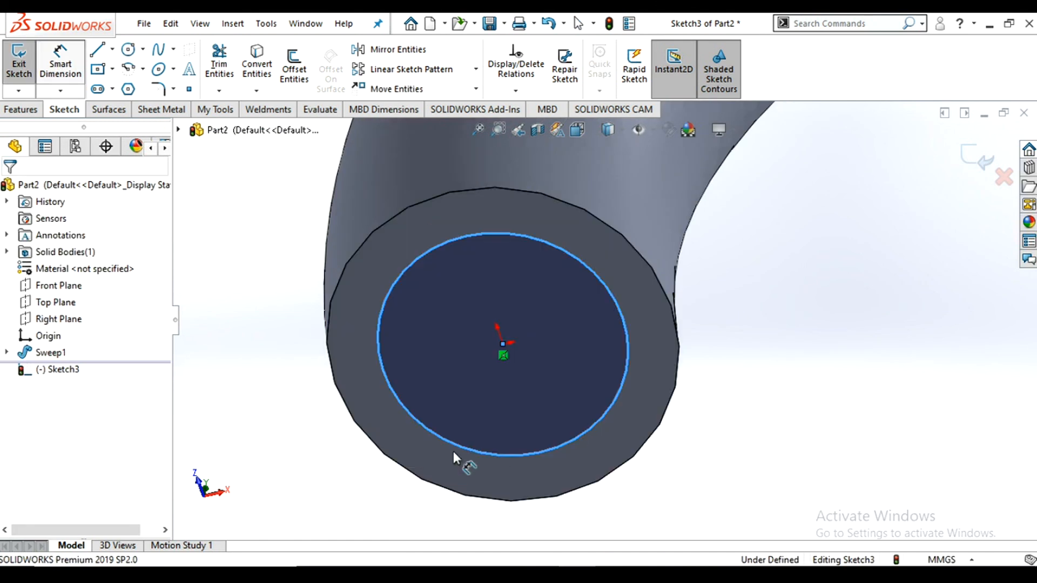
- Dimension the inner circle's diameter to 40 mm and exit the sketch
click(443, 439)
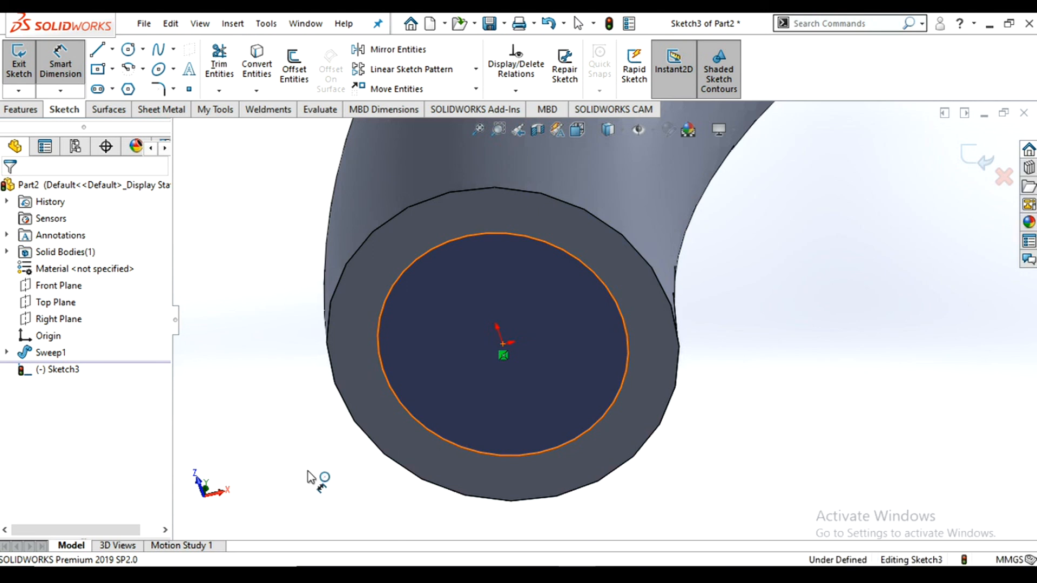
click(277, 465)
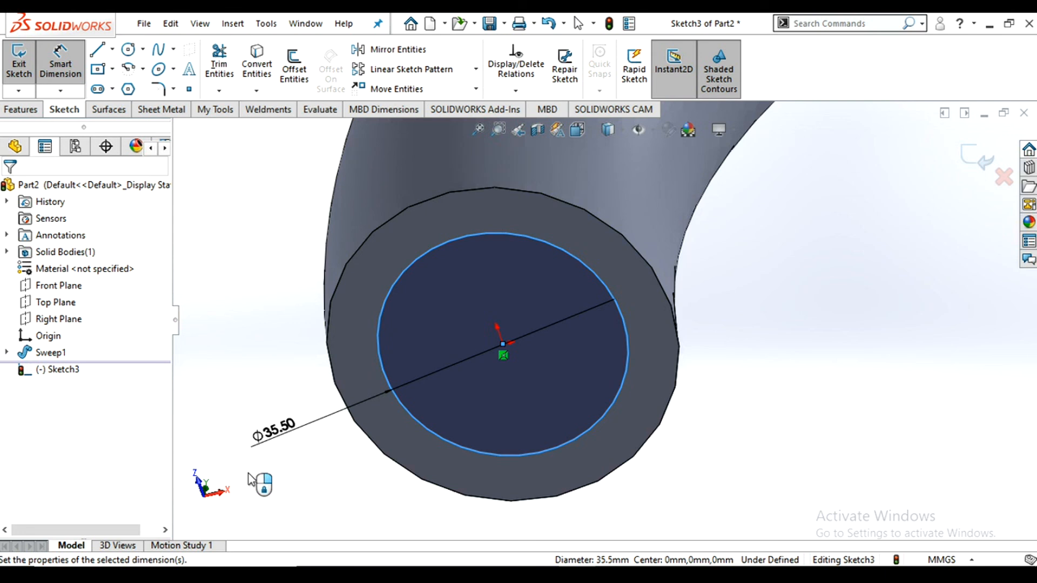
text(49853036mm)
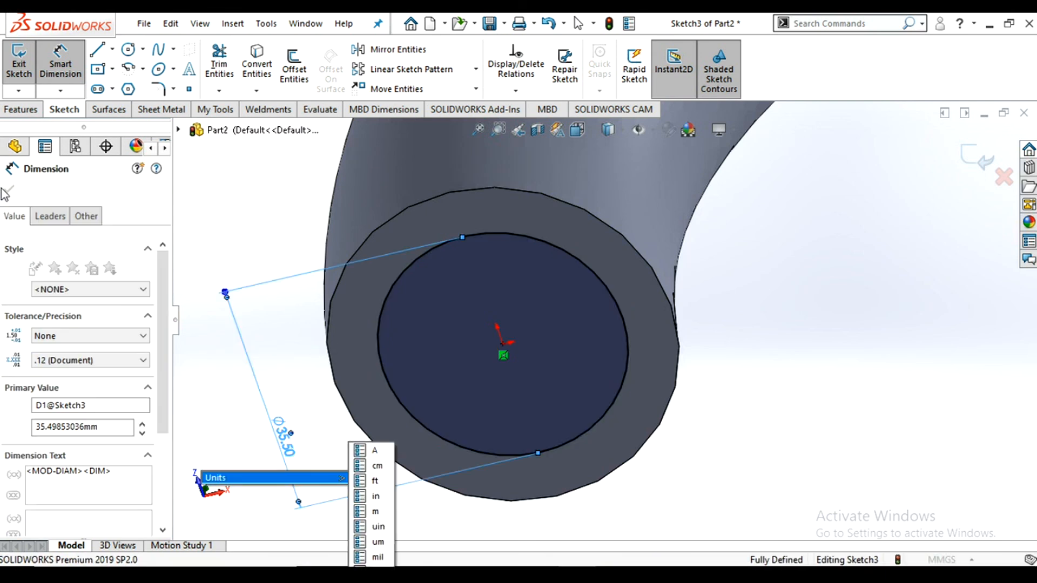
text(0)
key(Return)
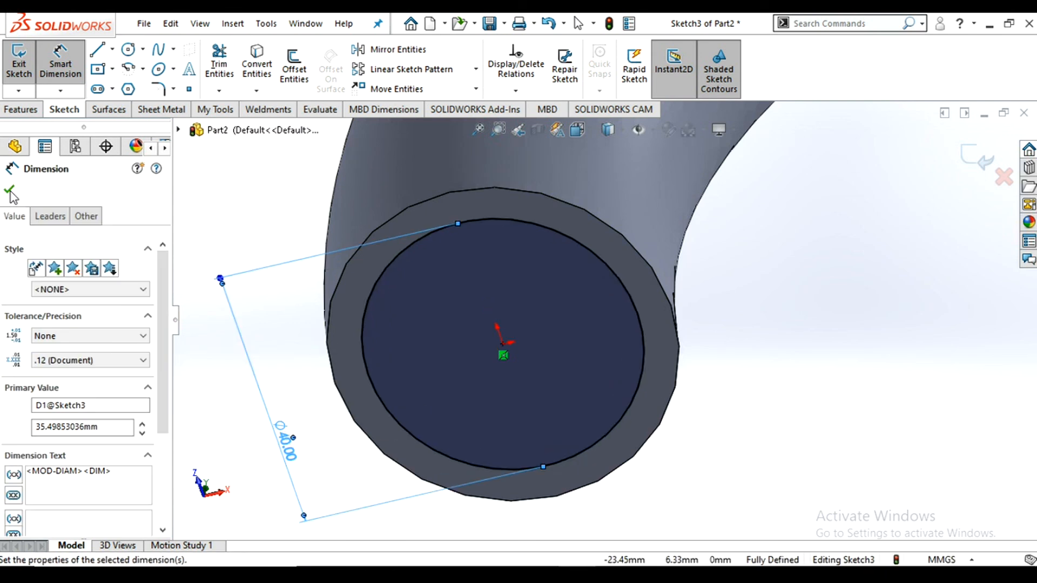
key(Escape)
scroll(556, 367, up, 9)
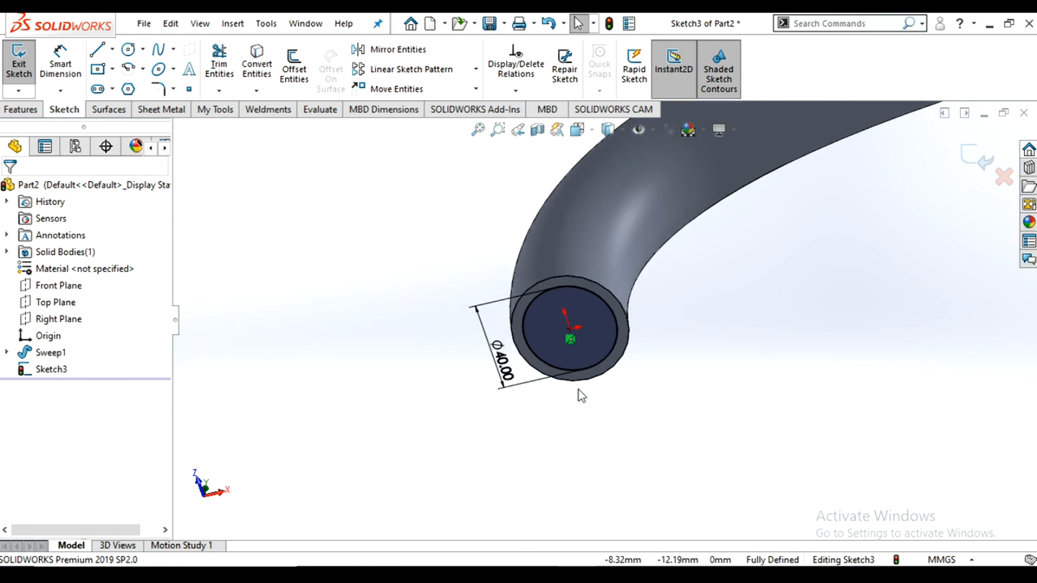
double_click(761, 419)
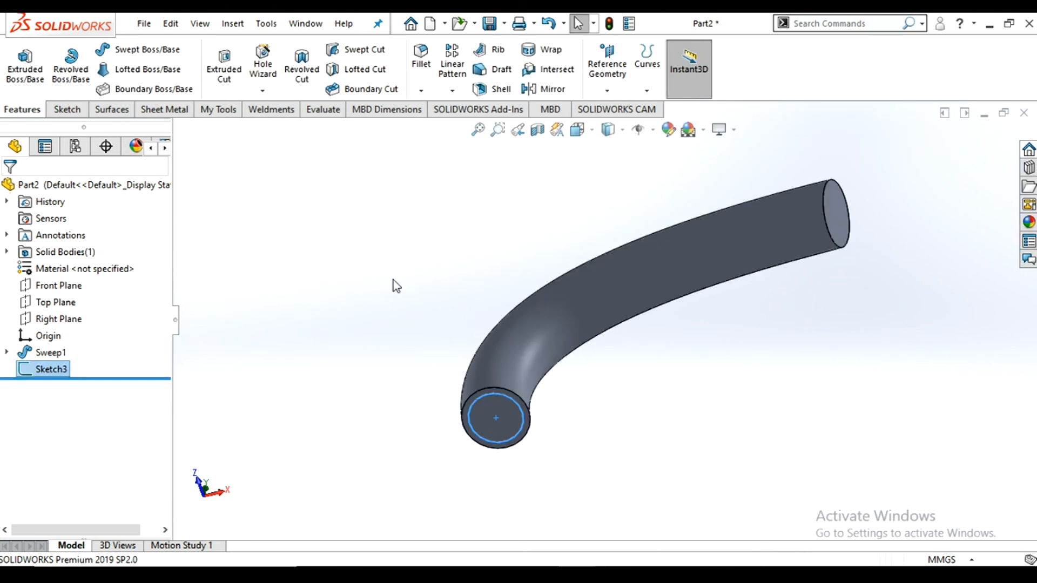
key(Escape)
- Show the path sketch, Sketch2, that belongs to the Sweep1 feature
click(7, 352)
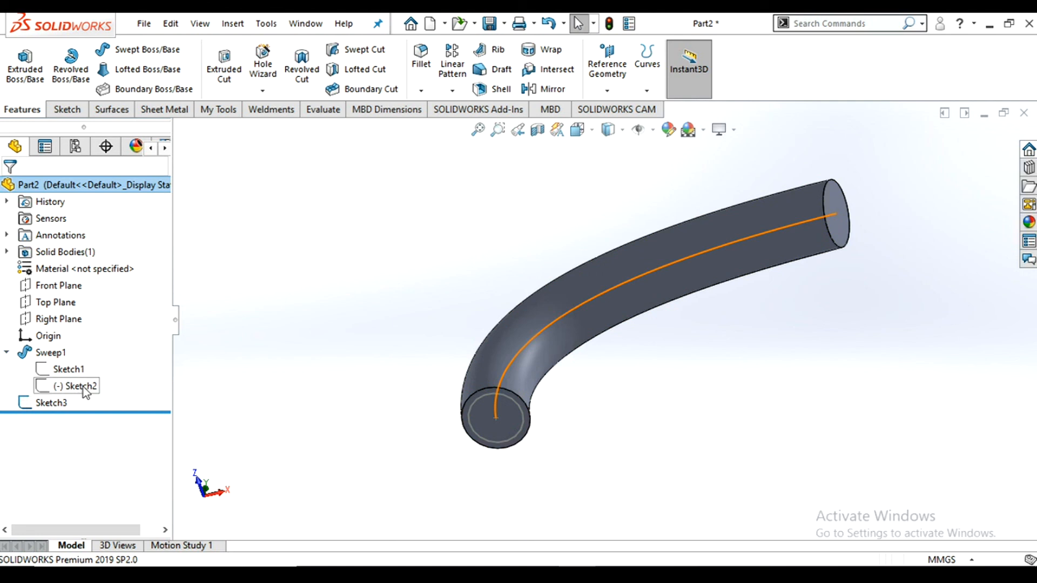
click(76, 385)
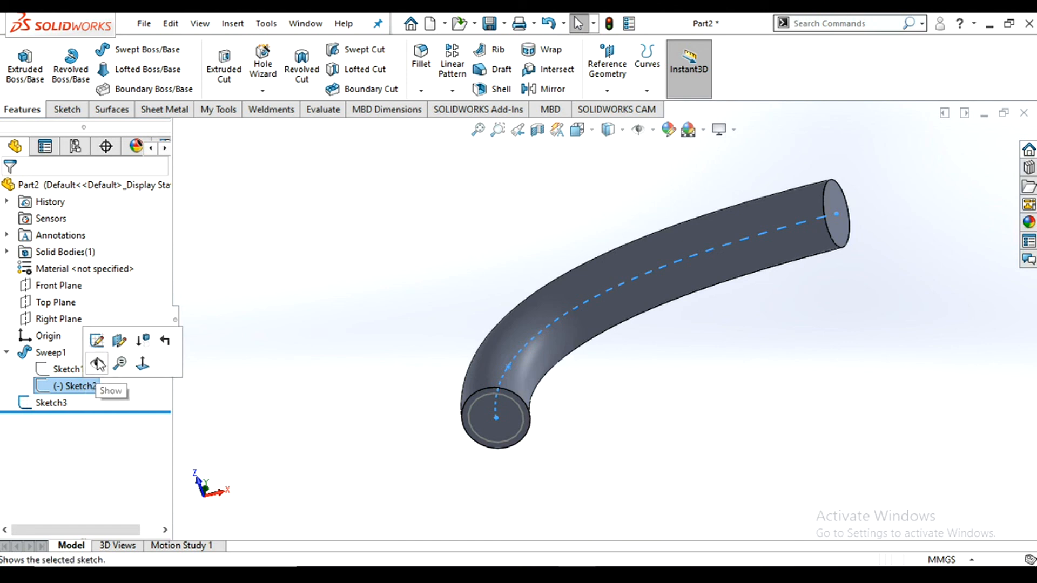
click(98, 364)
click(398, 278)
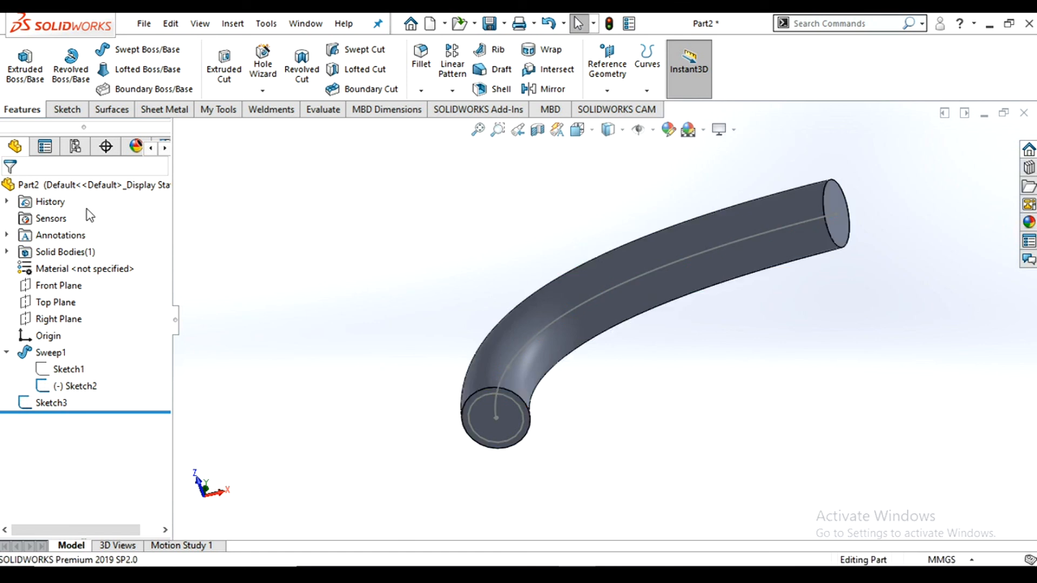
- Convert the sweep's path spline into a new Front Plane sketch, extend it past the body's far end, and exit the sketch
click(64, 289)
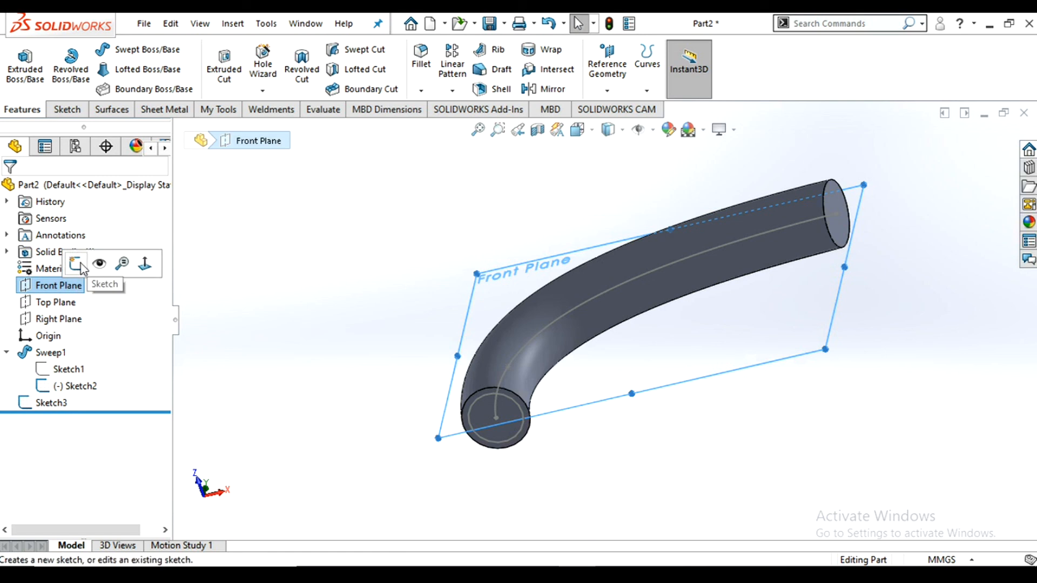
click(81, 264)
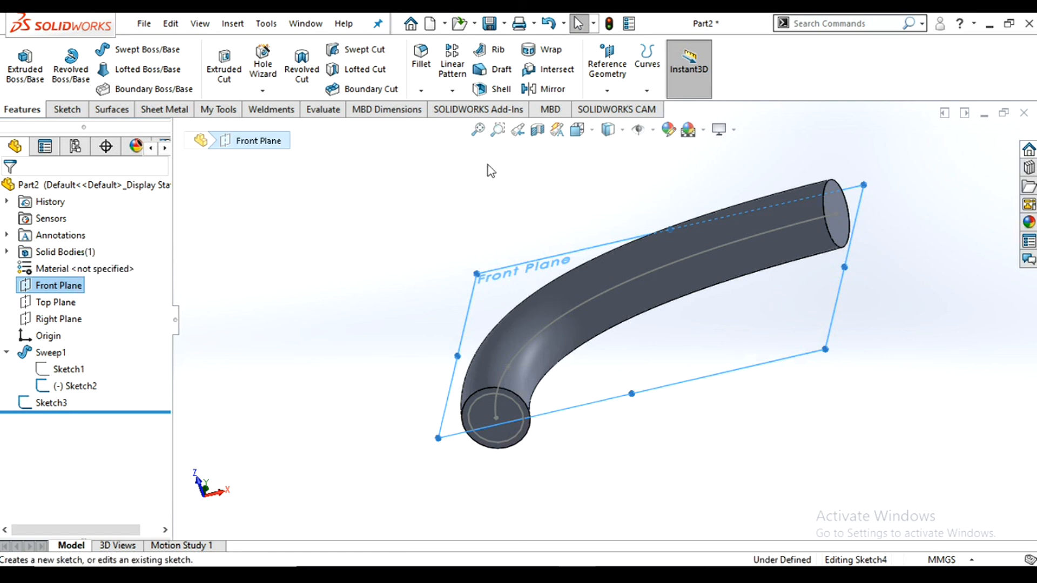
click(722, 247)
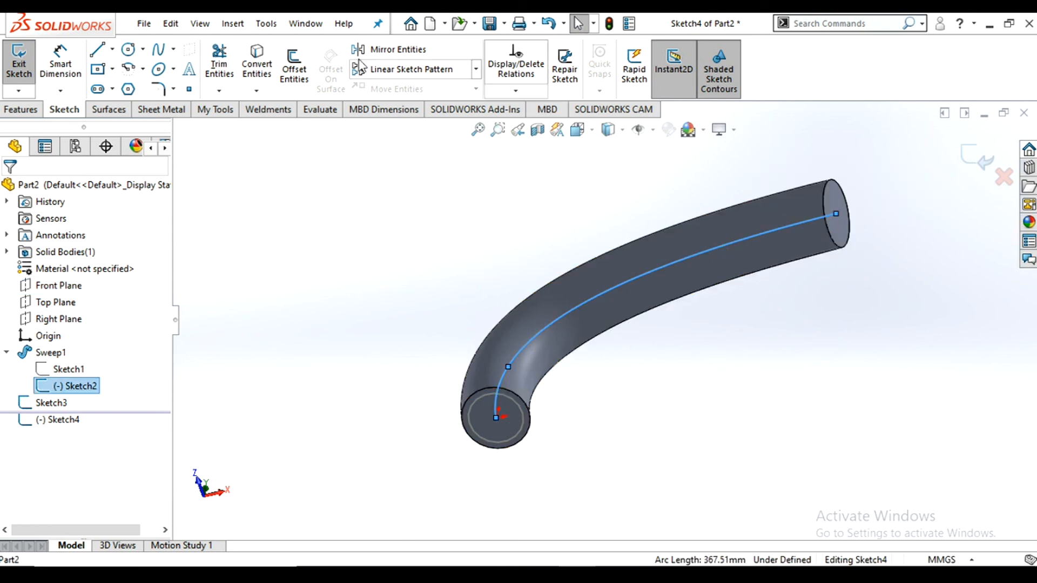
click(260, 67)
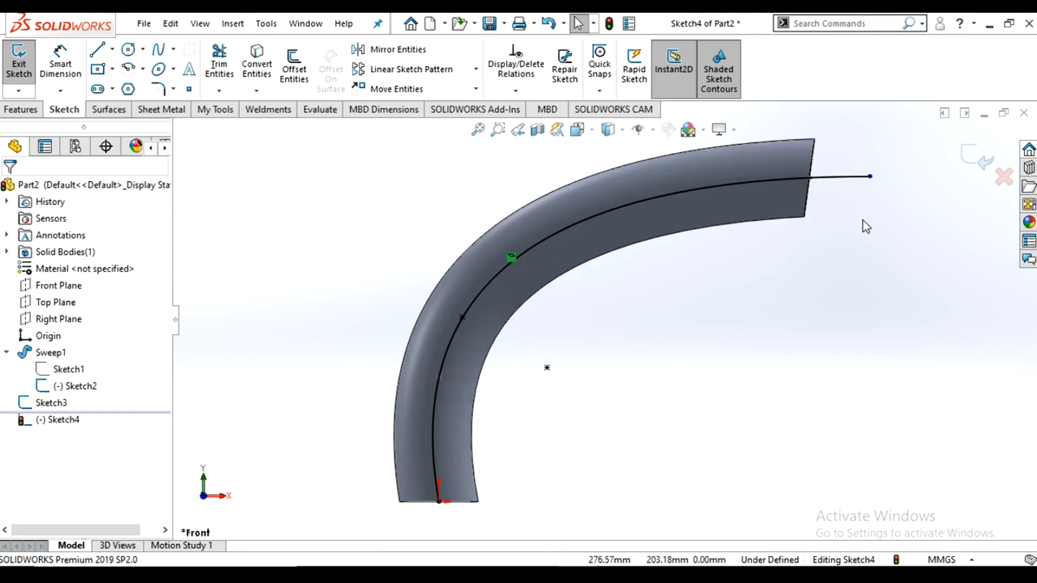
click(980, 159)
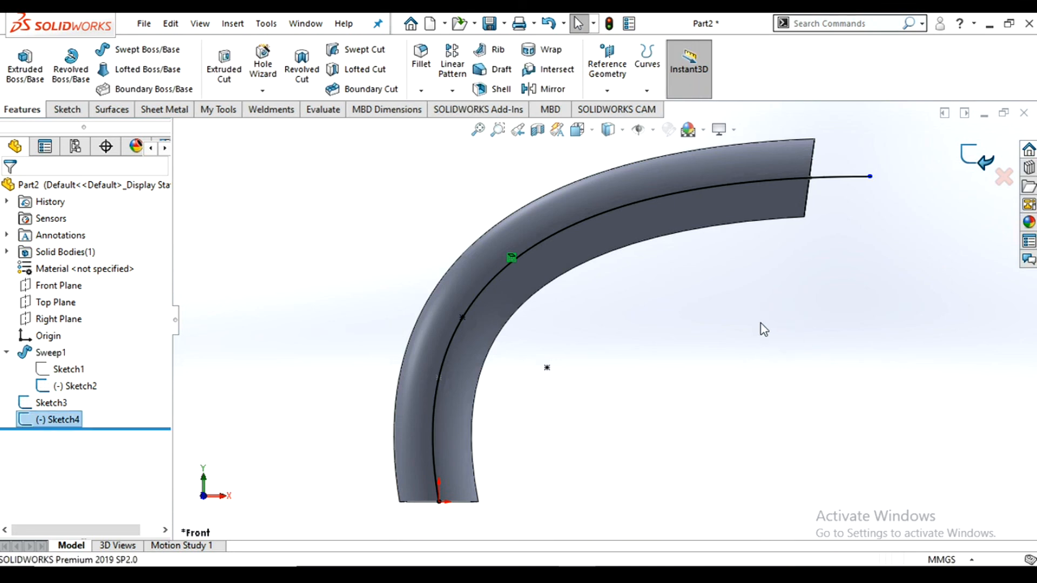
- Create a Swept Cut through the curved body with the 40 mm circle in Sketch3 as profile and the Sketch2 spline as path
scroll(751, 320, up, 4)
middle_drag(644, 170, 642, 165)
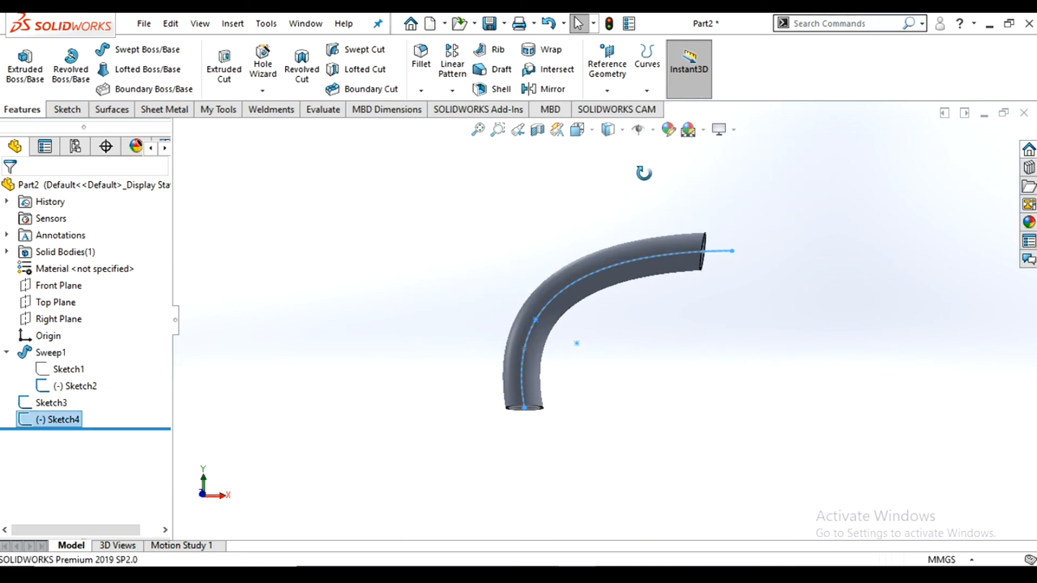
scroll(635, 312, down, 1)
middle_drag(628, 306, 640, 227)
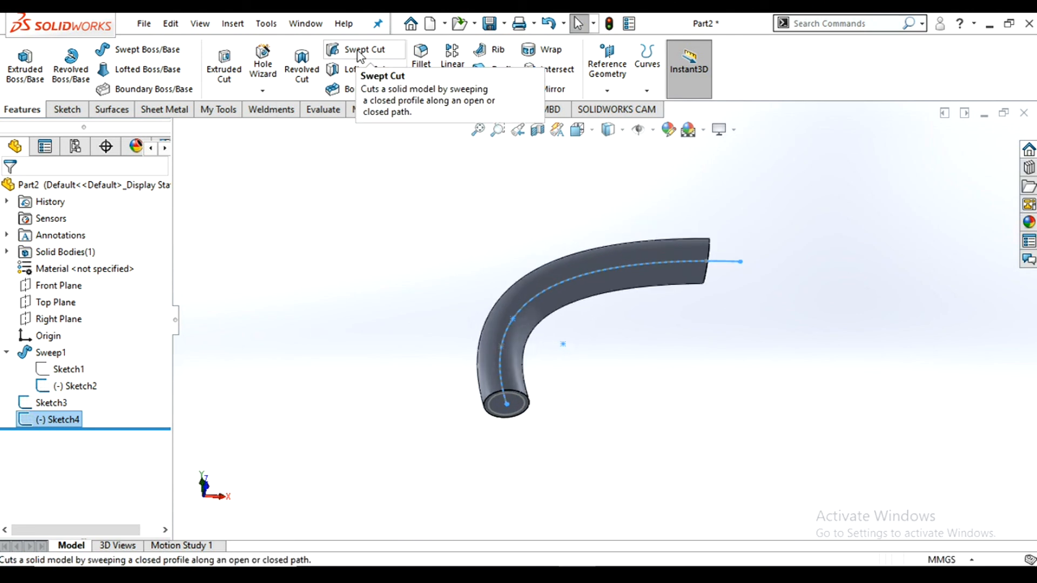
click(346, 197)
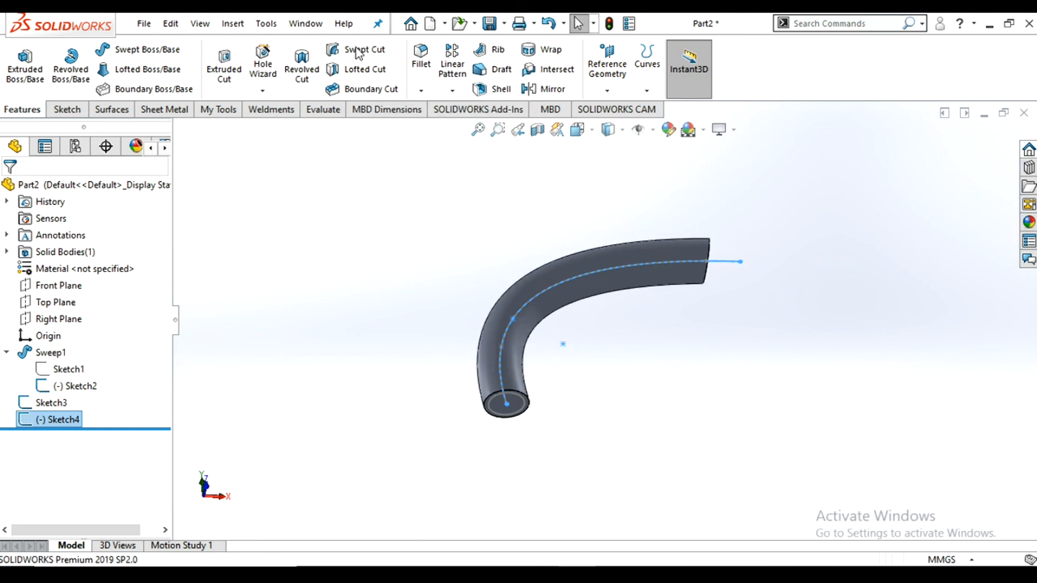
click(361, 53)
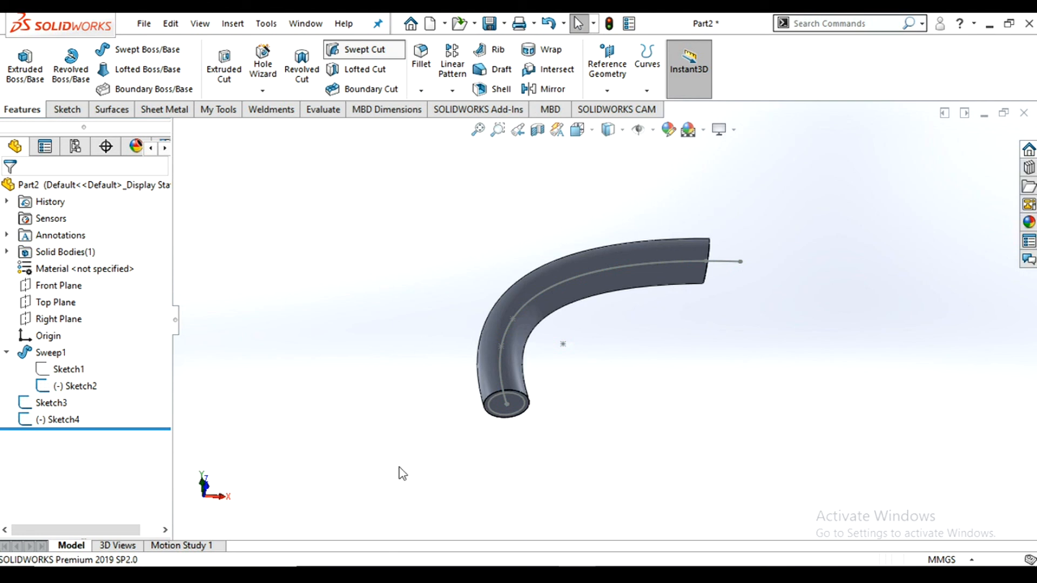
scroll(511, 396, down, 1)
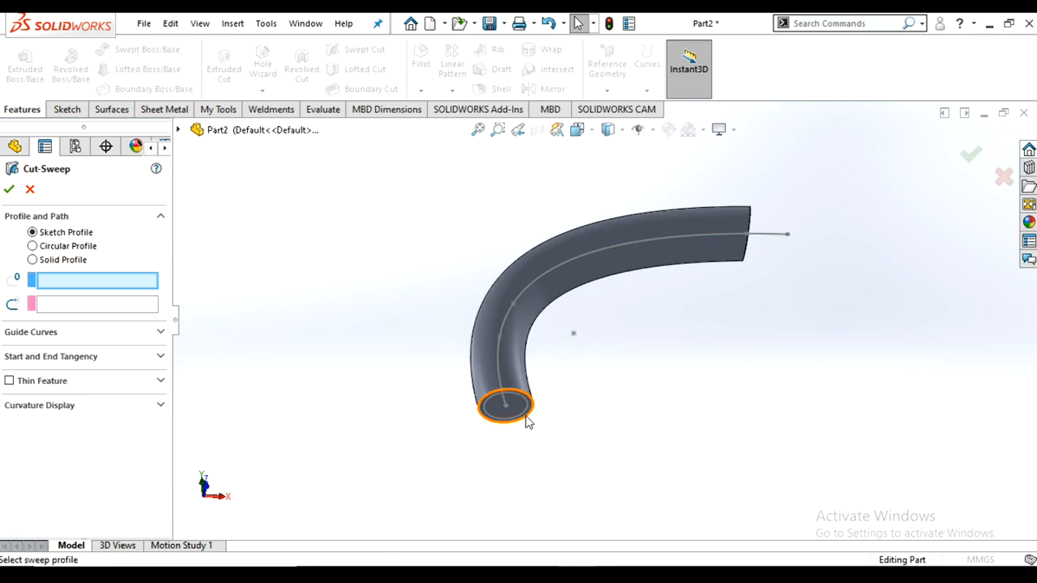
click(527, 405)
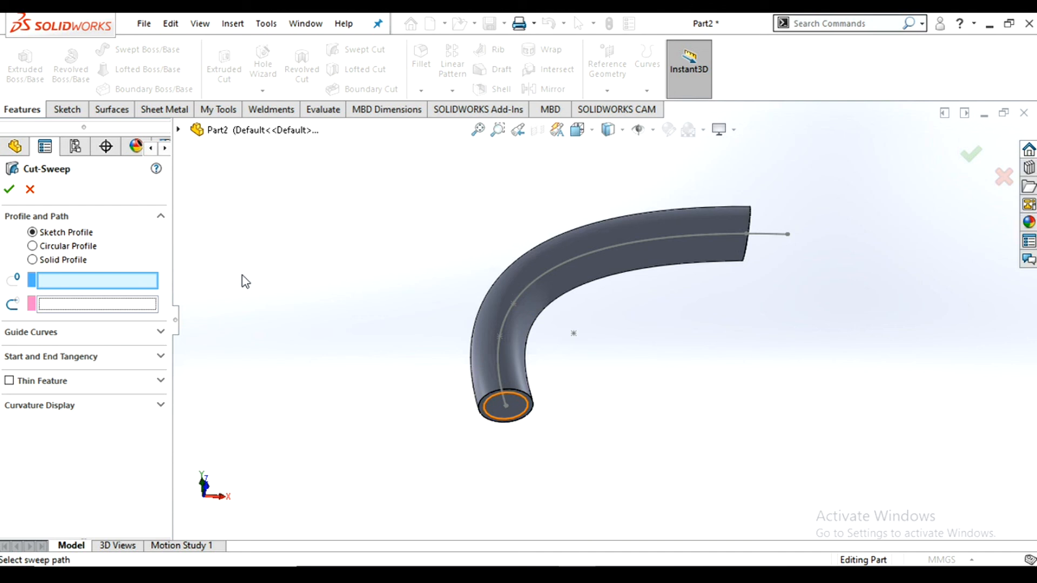
click(551, 276)
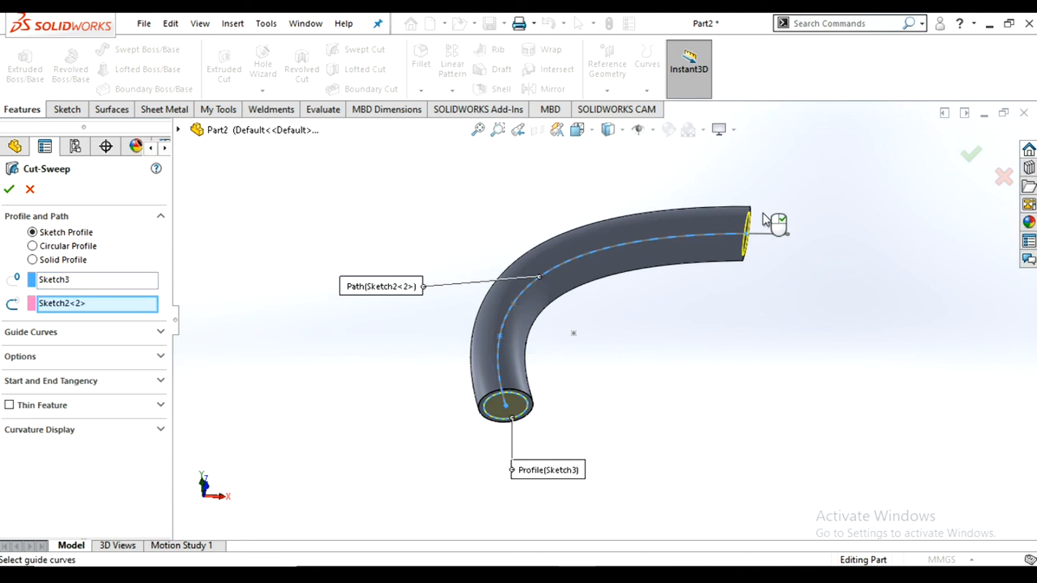
click(9, 190)
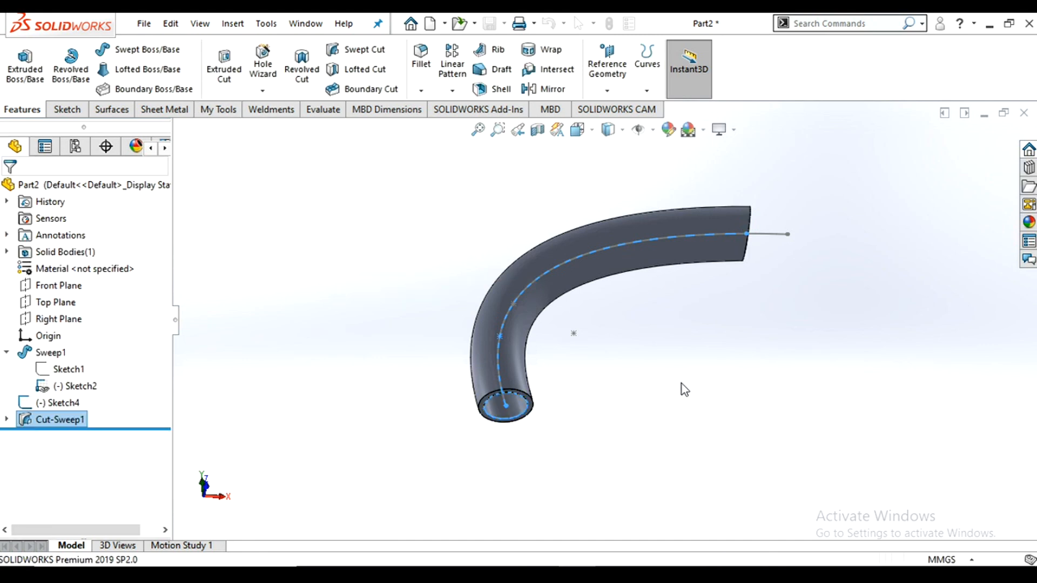
- Hide the path spline Sketch2 and the extended spline Sketch4
click(579, 316)
scroll(571, 335, down, 4)
key(f)
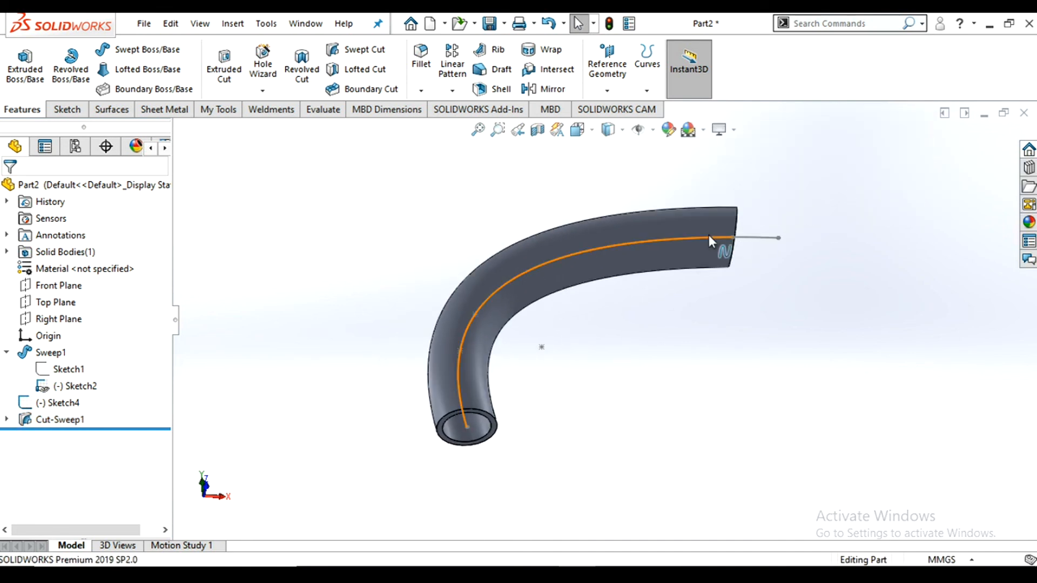
click(763, 235)
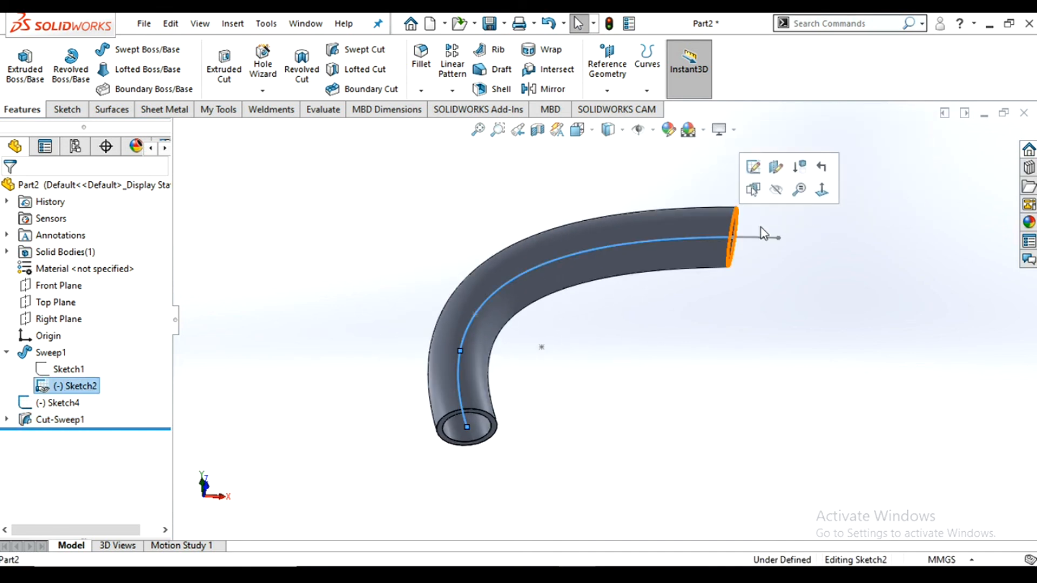
click(778, 190)
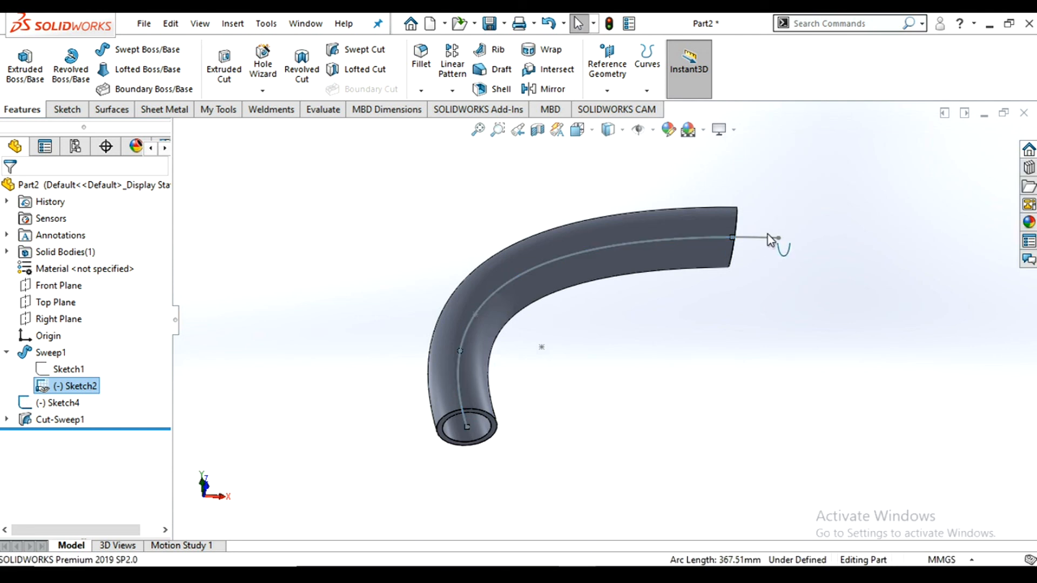
click(765, 239)
click(747, 238)
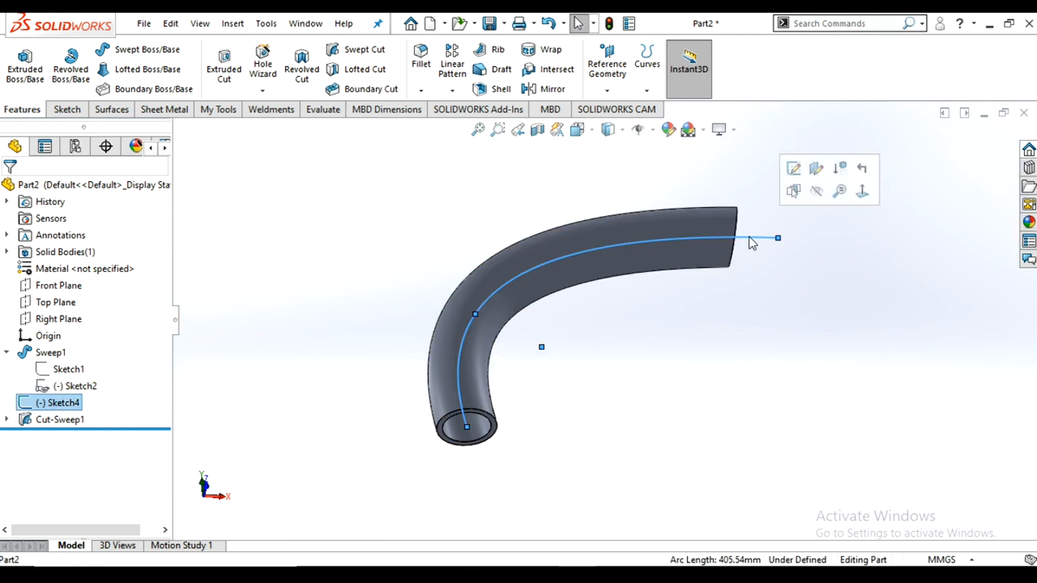
click(818, 197)
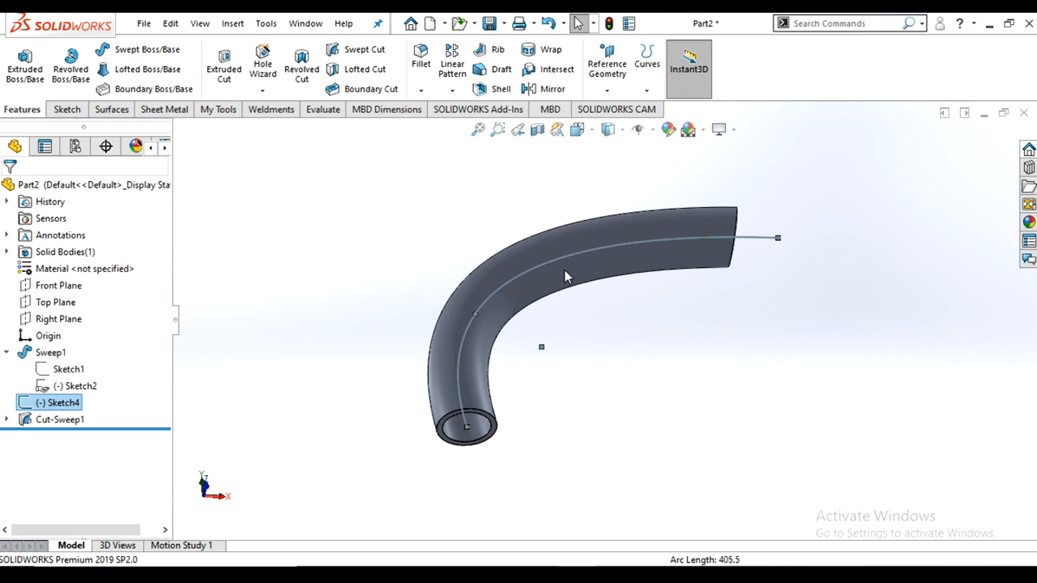
- Examine the hollowed tube from several angles, checking the opening and wall at both ends
scroll(565, 271, down, 3)
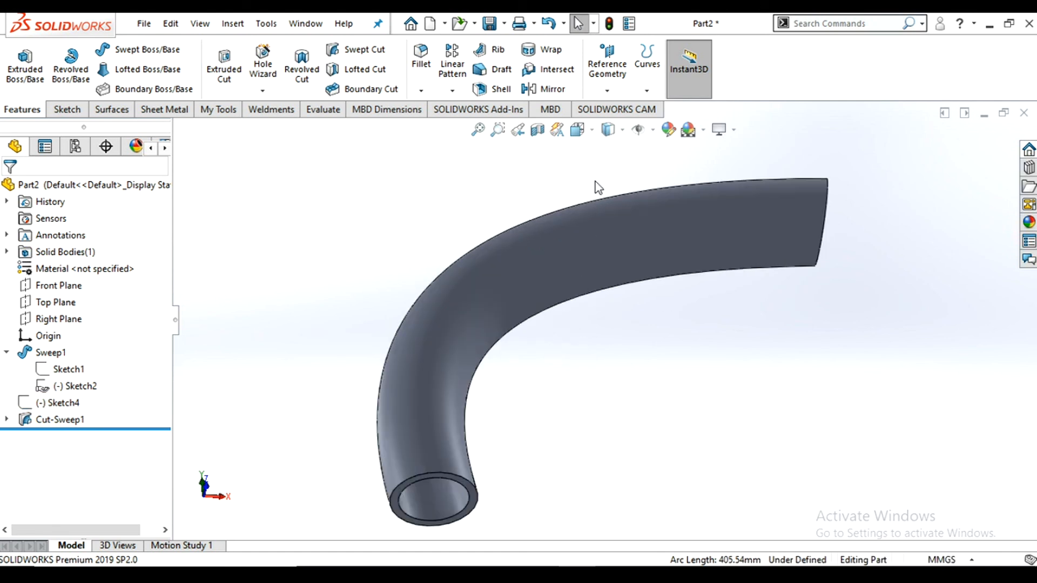
scroll(609, 221, up, 2)
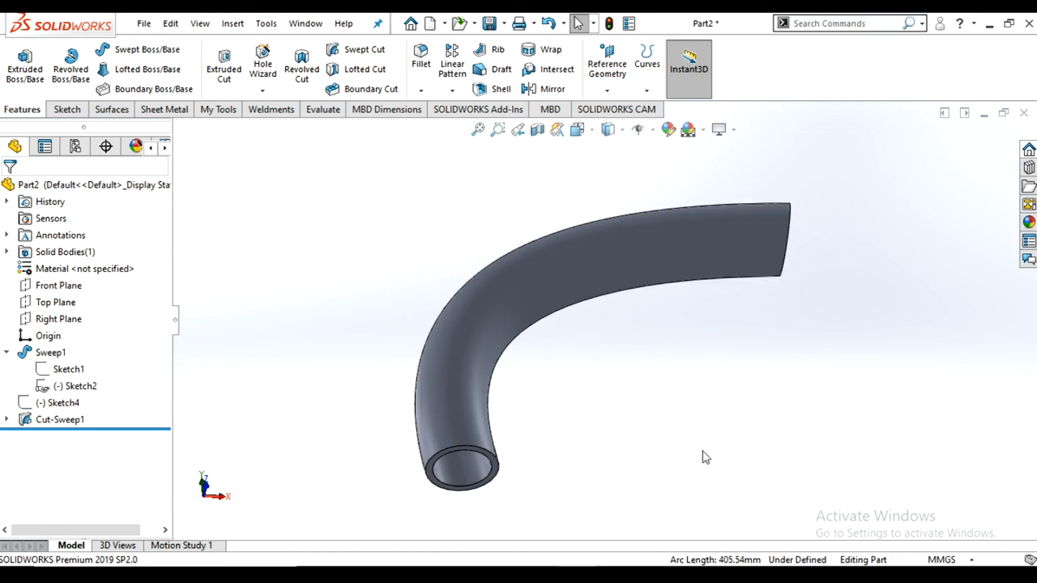
scroll(703, 451, up, 1)
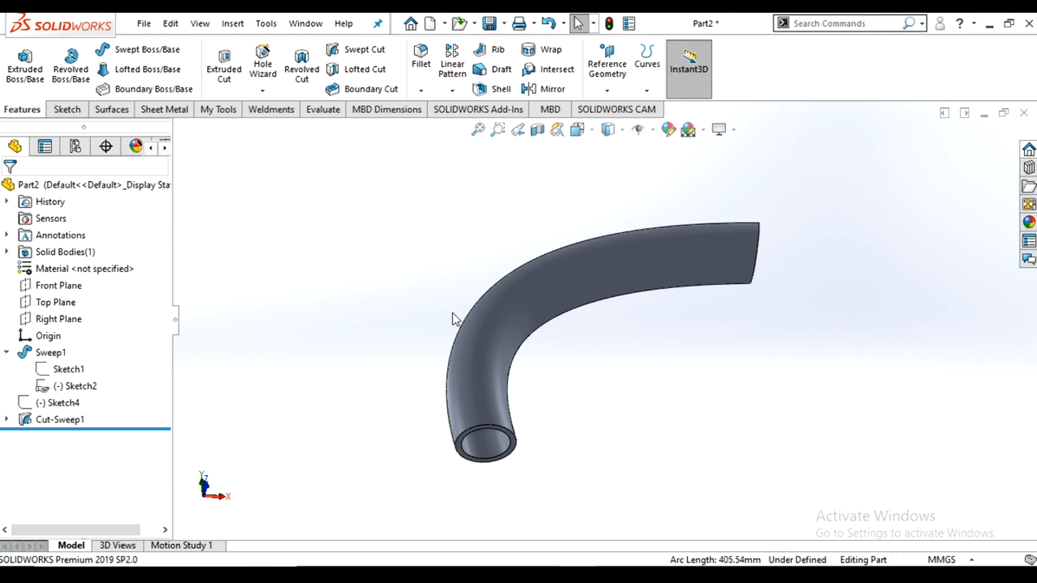
scroll(550, 296, up, 2)
scroll(548, 378, up, 1)
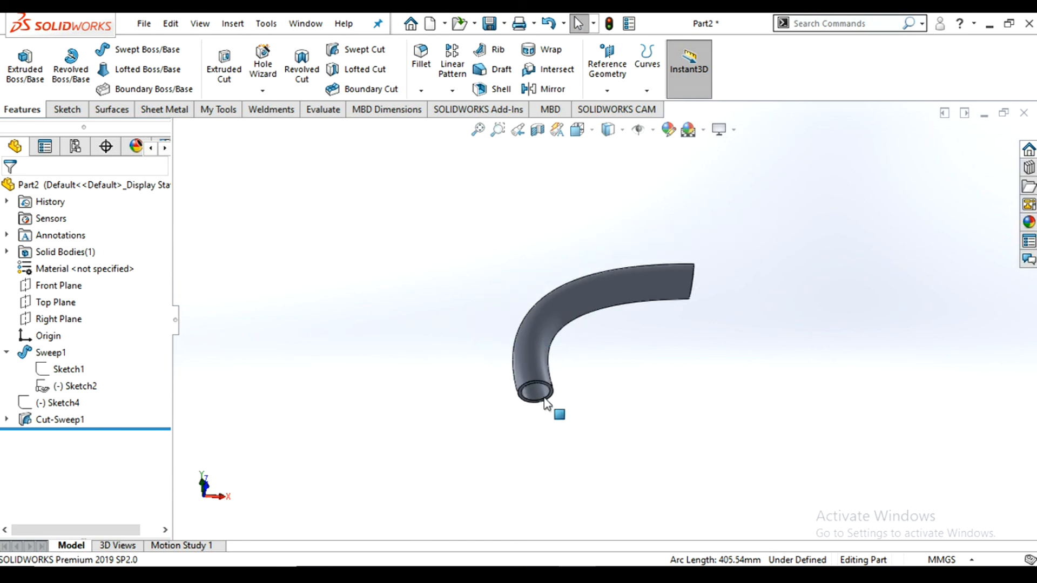
scroll(561, 371, down, 4)
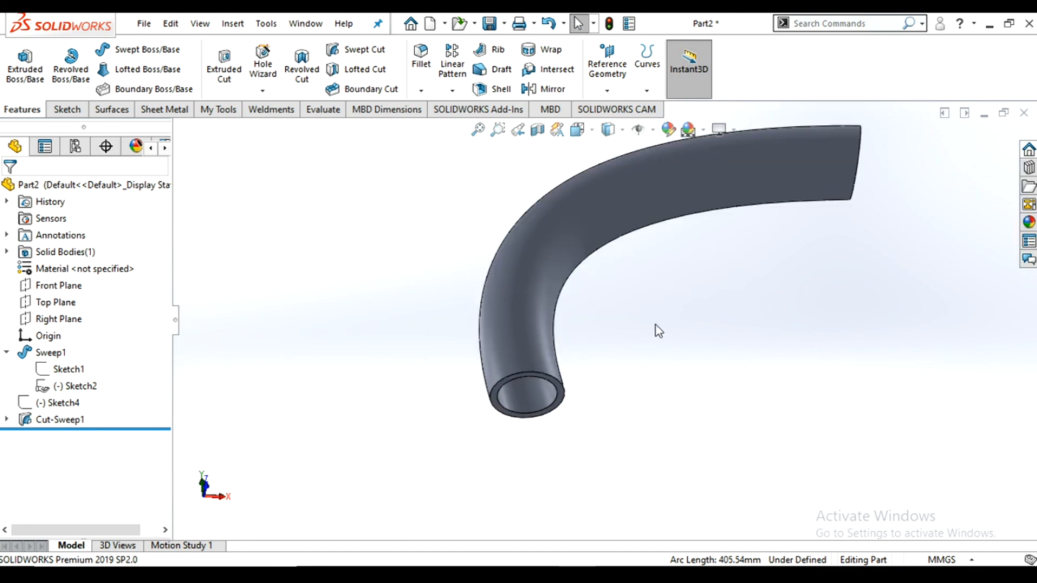
scroll(656, 325, up, 1)
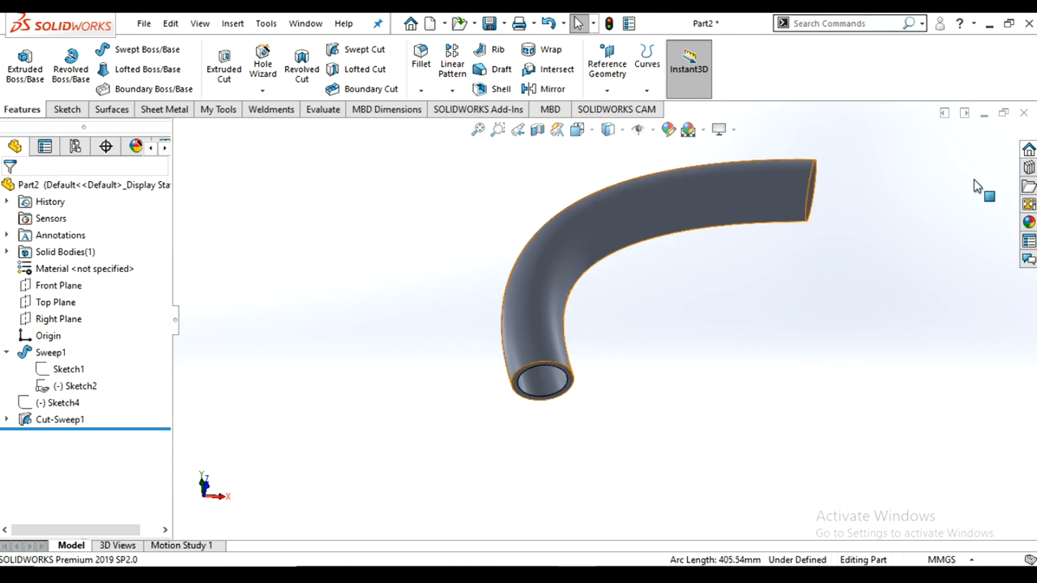
middle_drag(689, 297, 766, 245)
scroll(655, 271, down, 5)
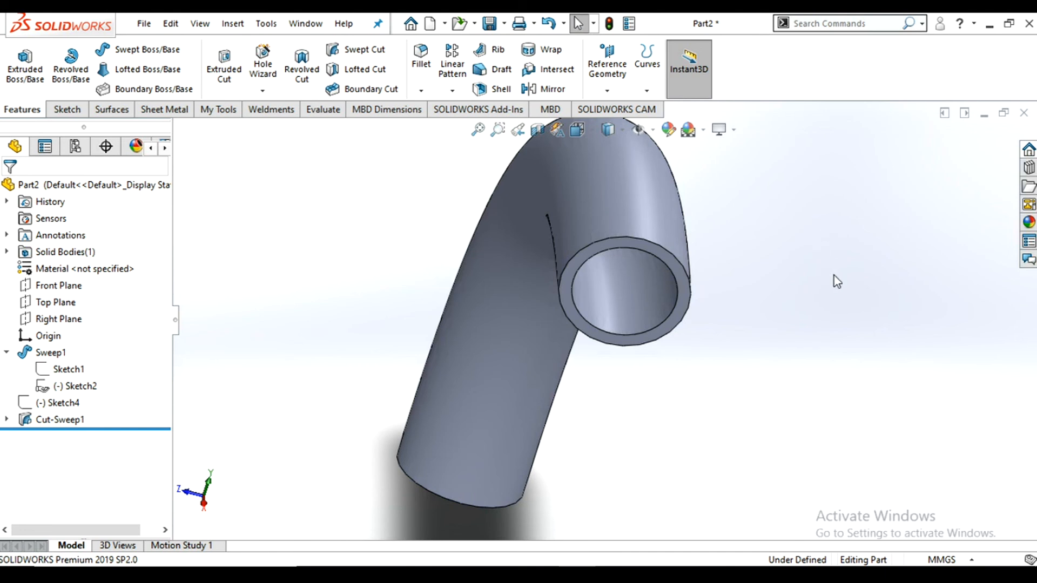
right_click(838, 282)
click(844, 285)
drag(622, 304, 728, 236)
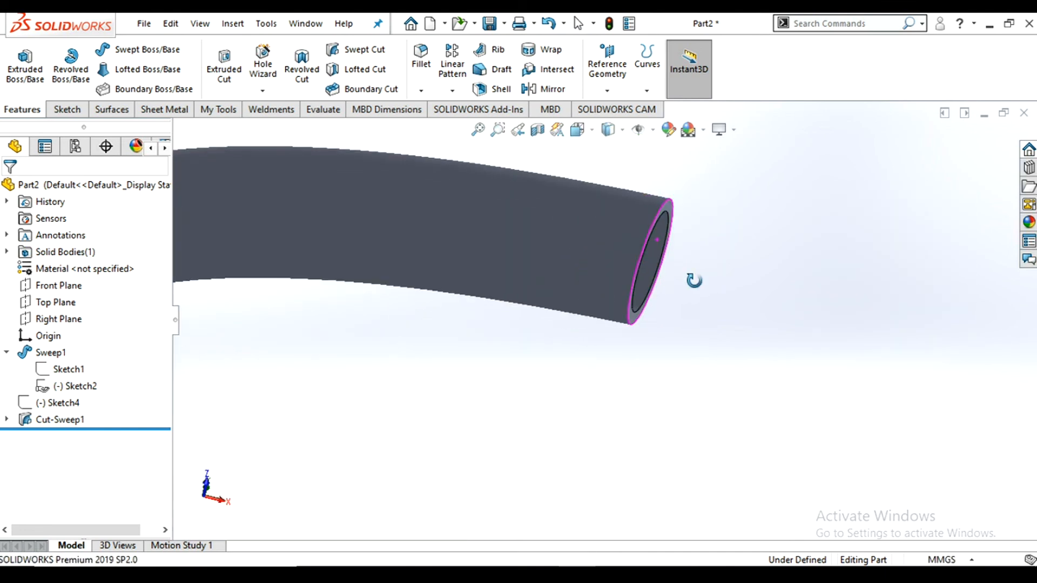
scroll(686, 287, up, 6)
scroll(433, 324, down, 4)
mouse_move(580, 331)
mouse_down()
mouse_move(595, 308)
mouse_move(586, 317)
mouse_up()
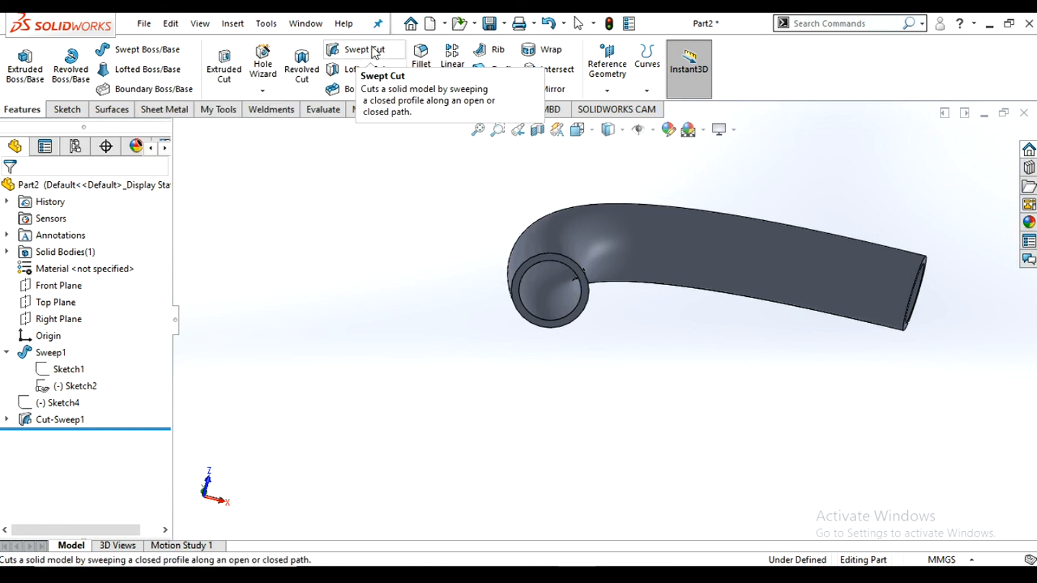
scroll(653, 238, up, 3)
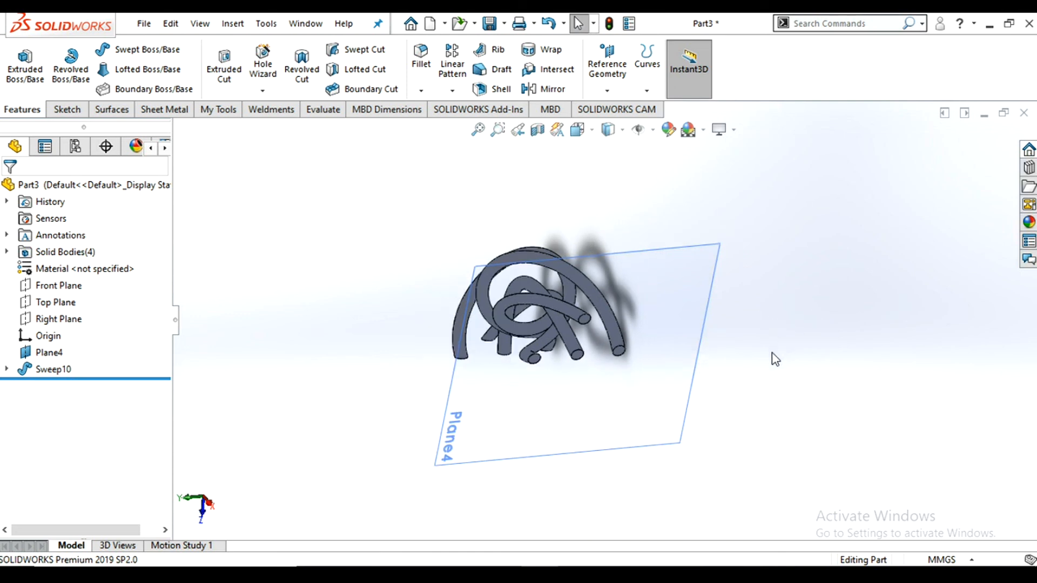
scroll(693, 335, up, 1)
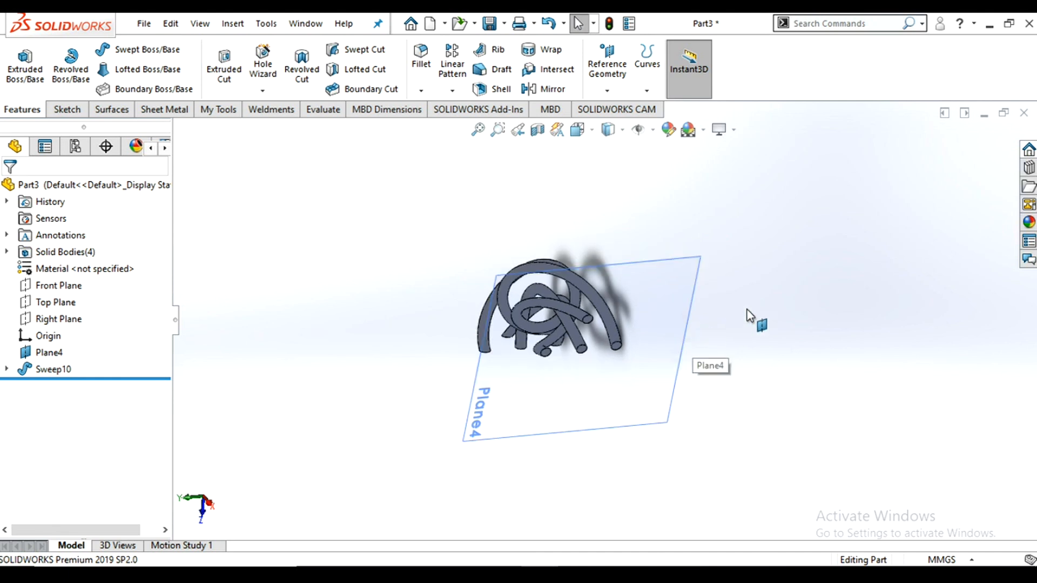
scroll(732, 330, down, 1)
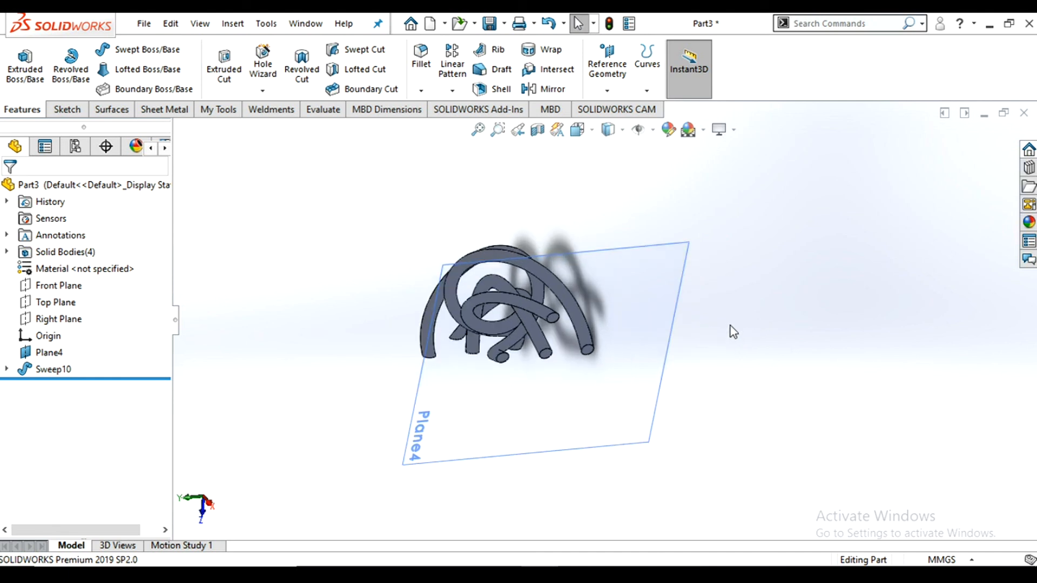